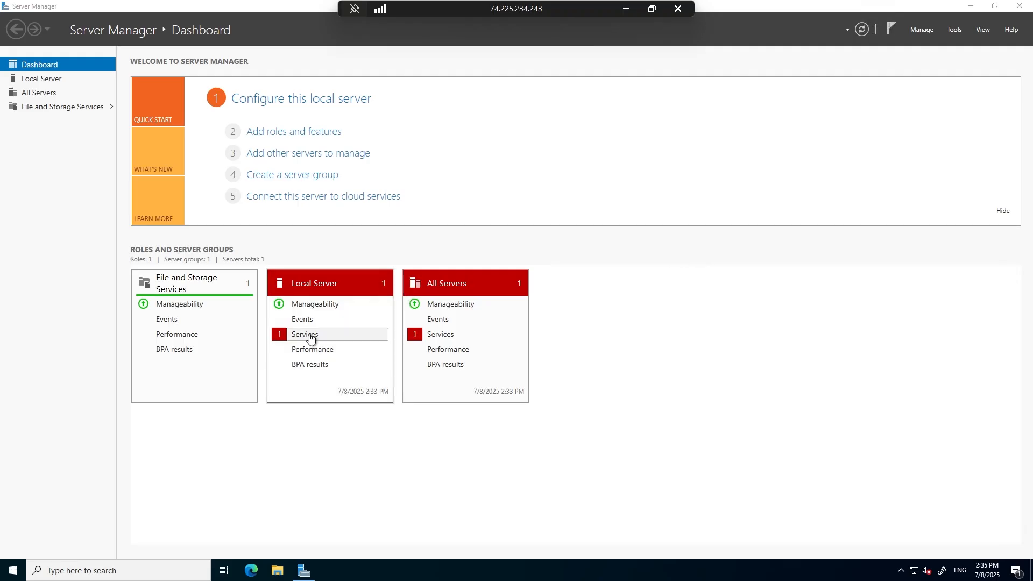
View the Local Server's services detail and close it.
click(305, 335)
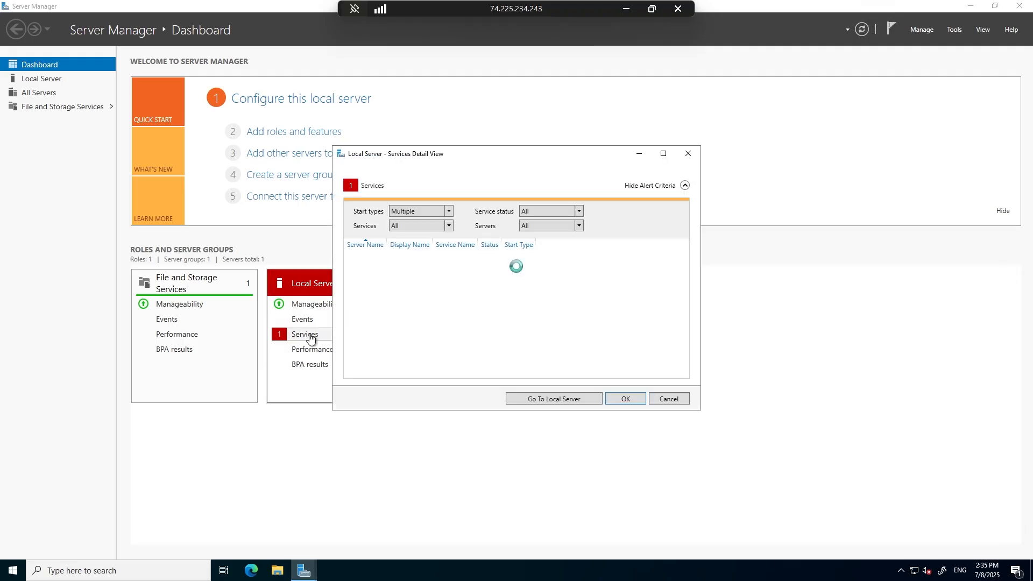
click(688, 154)
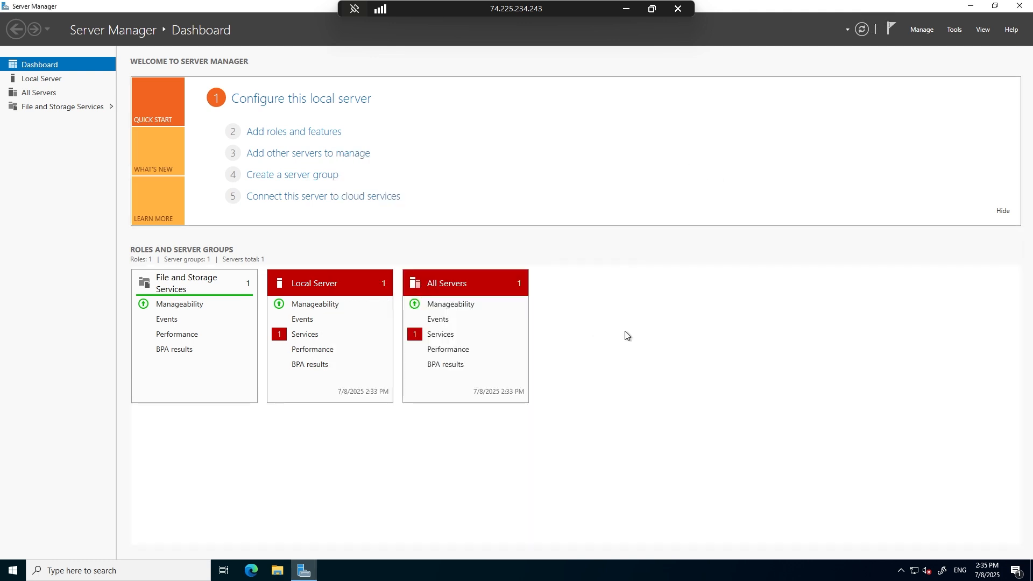
Open Network Connections with ncpa.cpl and view the Ethernet adapter's Internet Protocol Version 4 properties without changing them.
key(super+r)
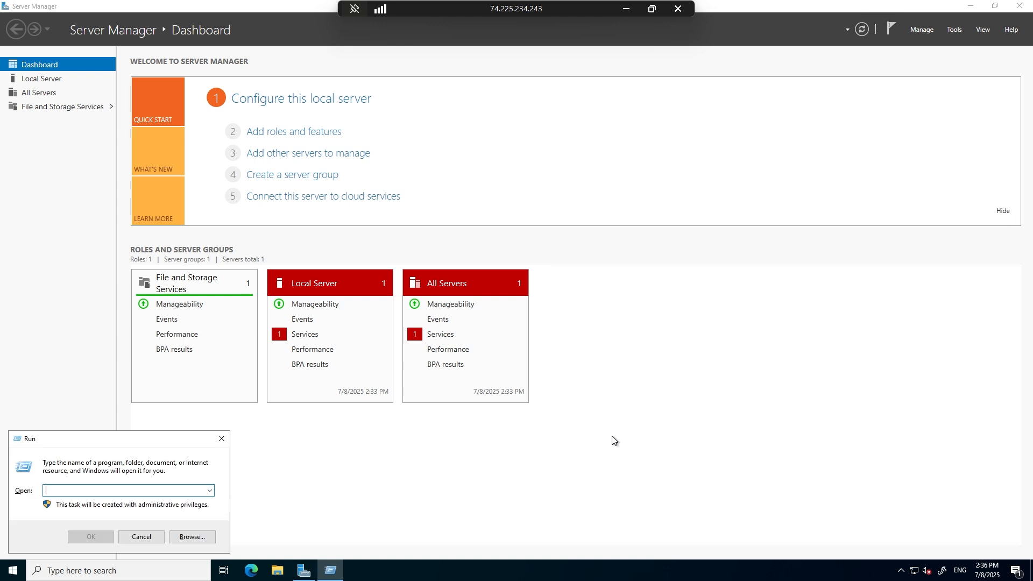
text(ncpa)
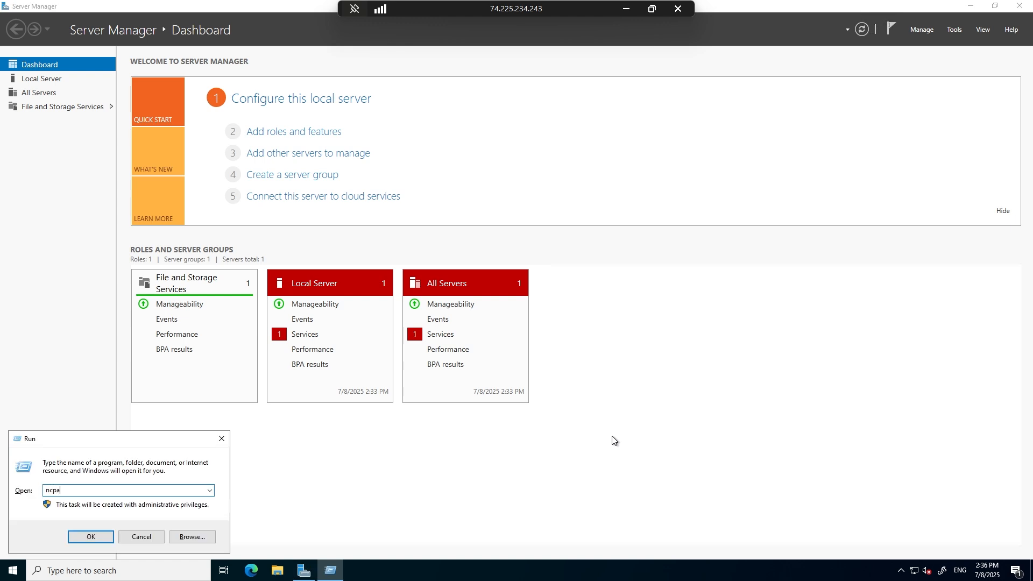
text(.cpl)
key(Return)
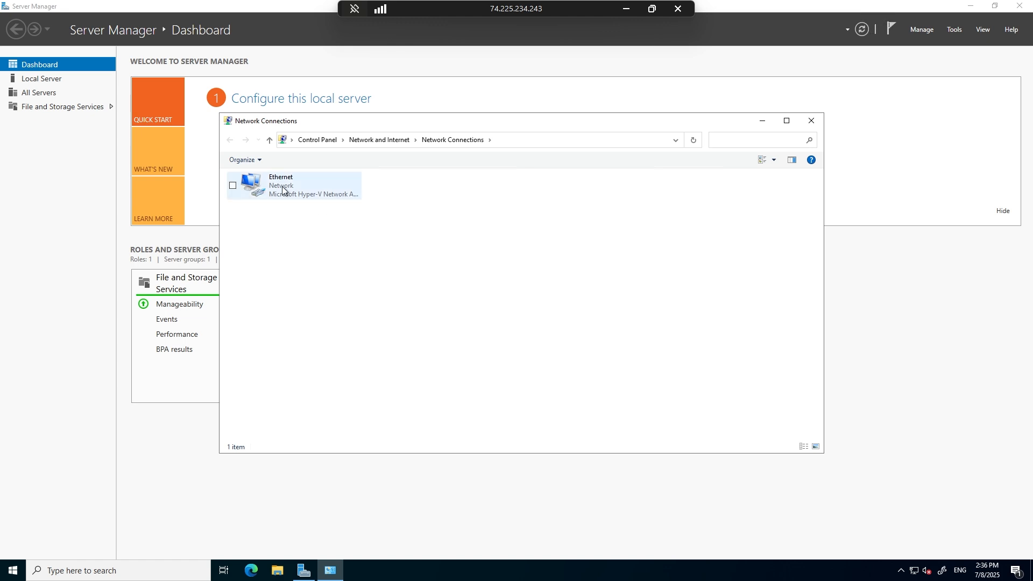
right_click(283, 188)
click(188, 288)
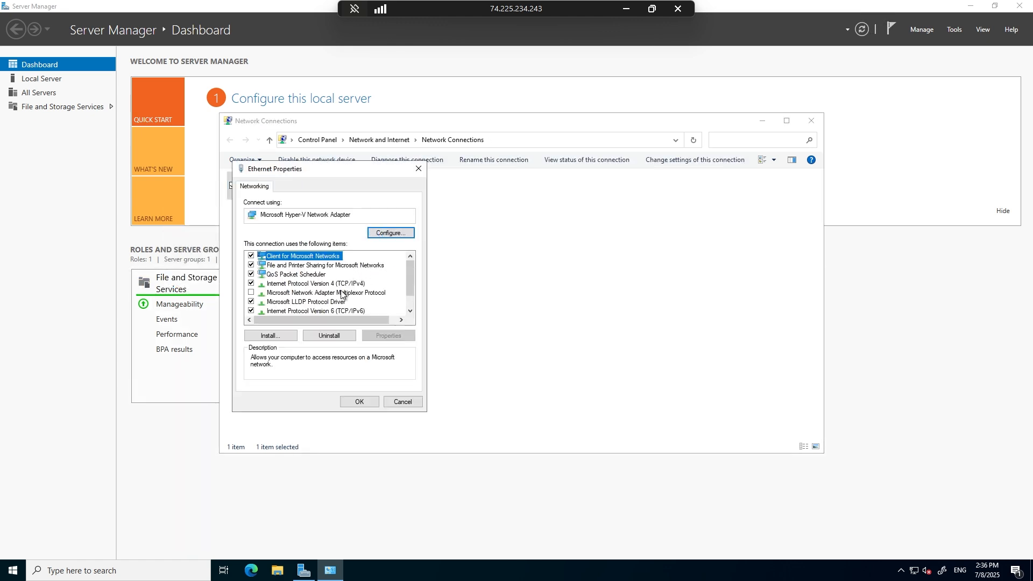
click(343, 284)
click(384, 335)
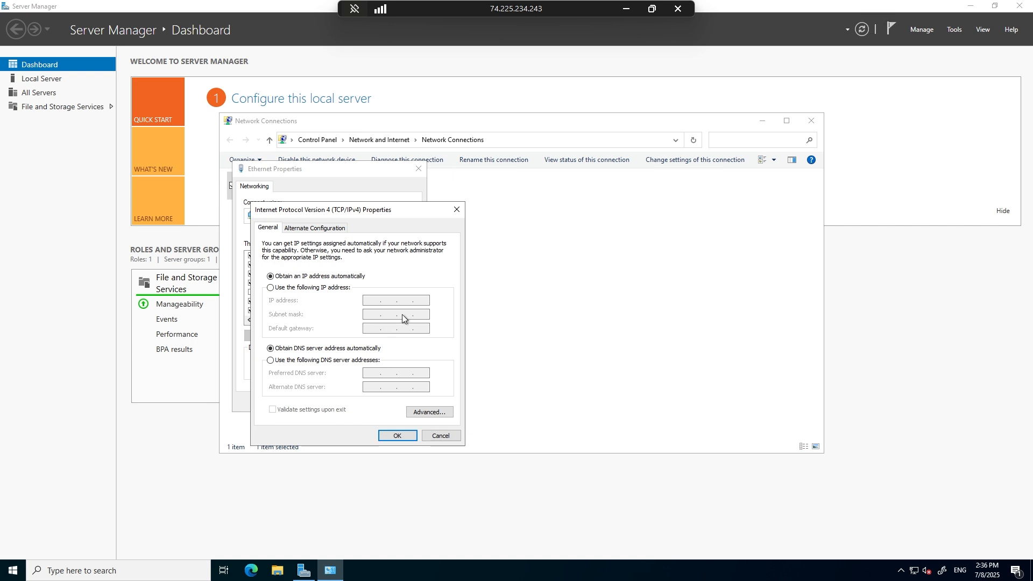
click(457, 209)
click(419, 169)
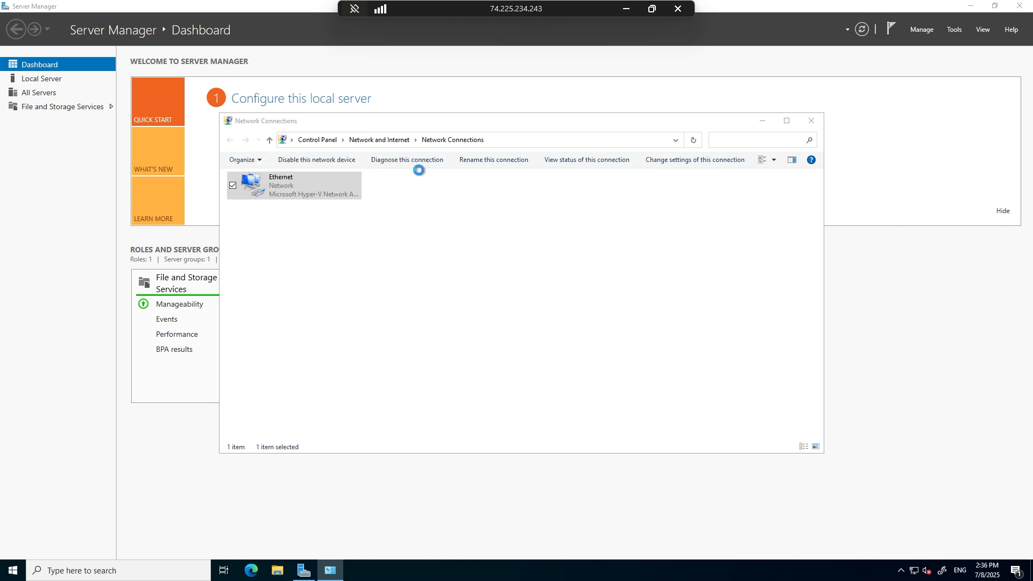
View the Ethernet adapter's network connection details from its status, and close Network Connections.
right_click(265, 189)
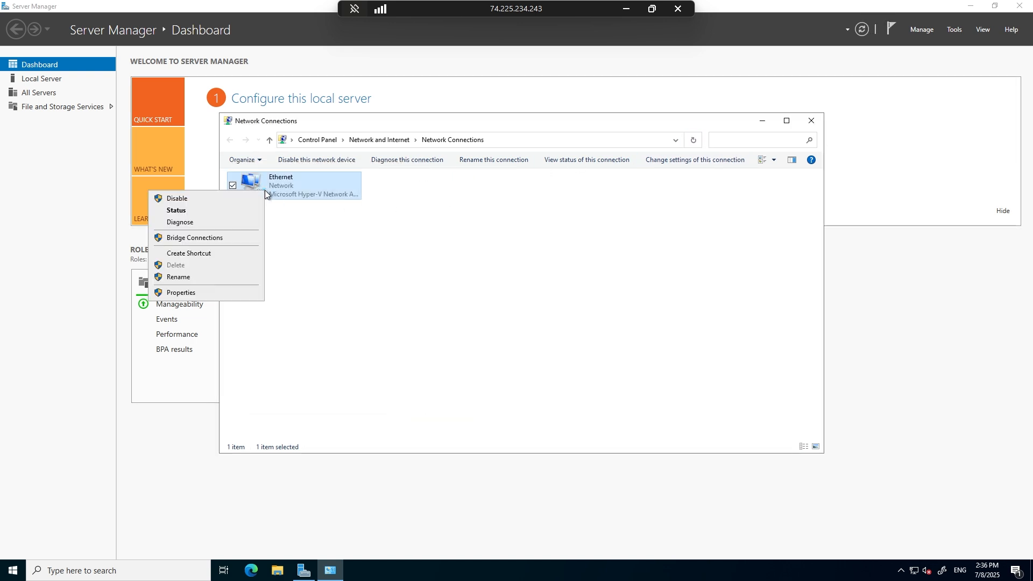
click(227, 210)
click(454, 281)
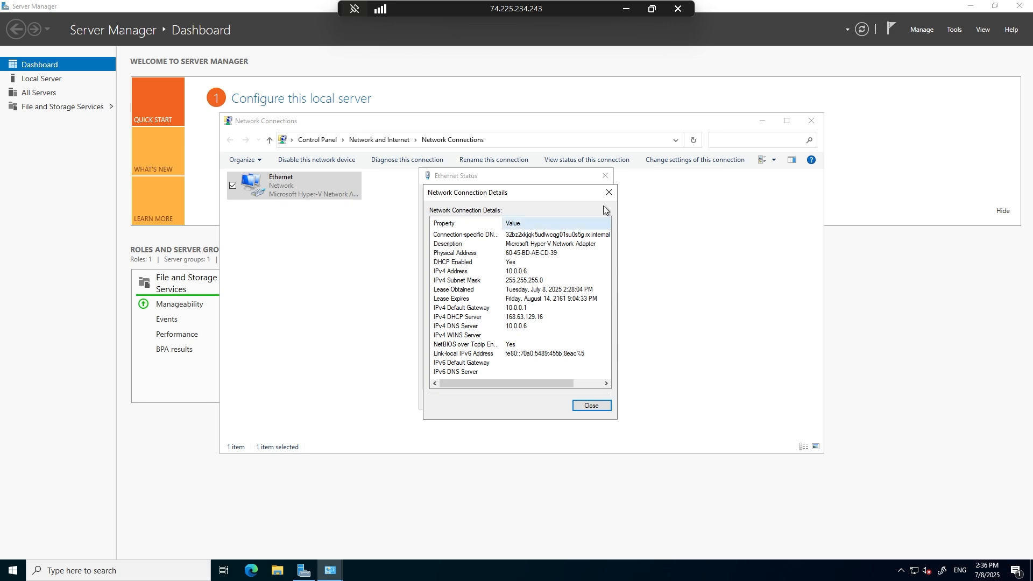
click(608, 192)
click(607, 179)
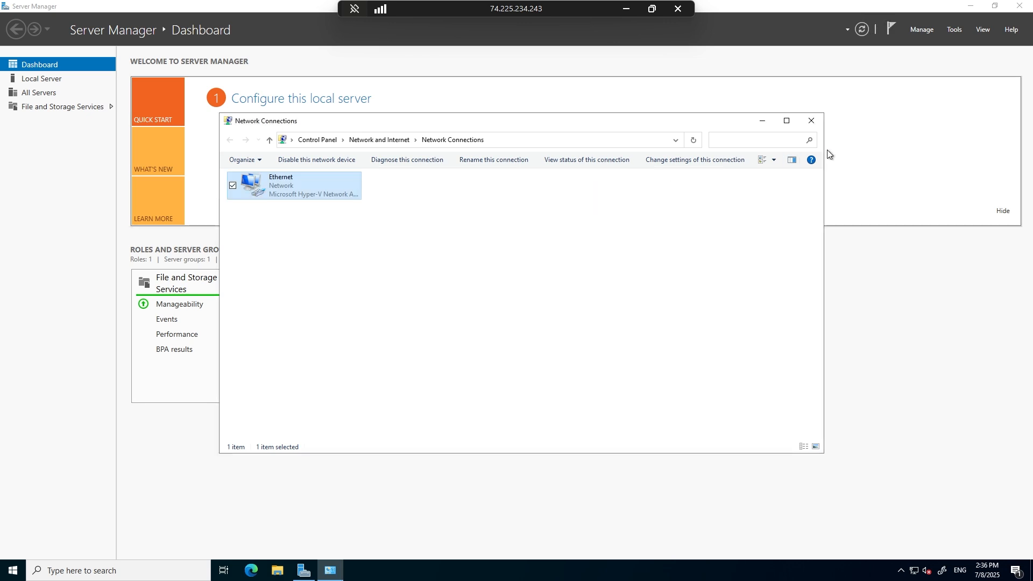
click(811, 120)
Hide the Welcome to Server Manager tile on the dashboard.
click(1003, 211)
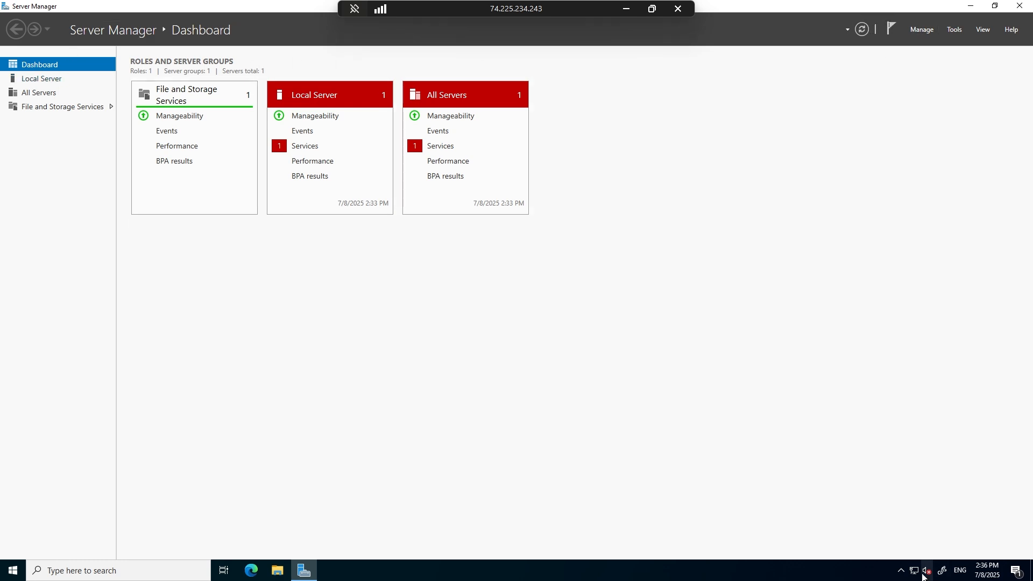
click(924, 571)
click(505, 435)
Open a Command Prompt with cmd and run ipconfig /all.
key(super+r)
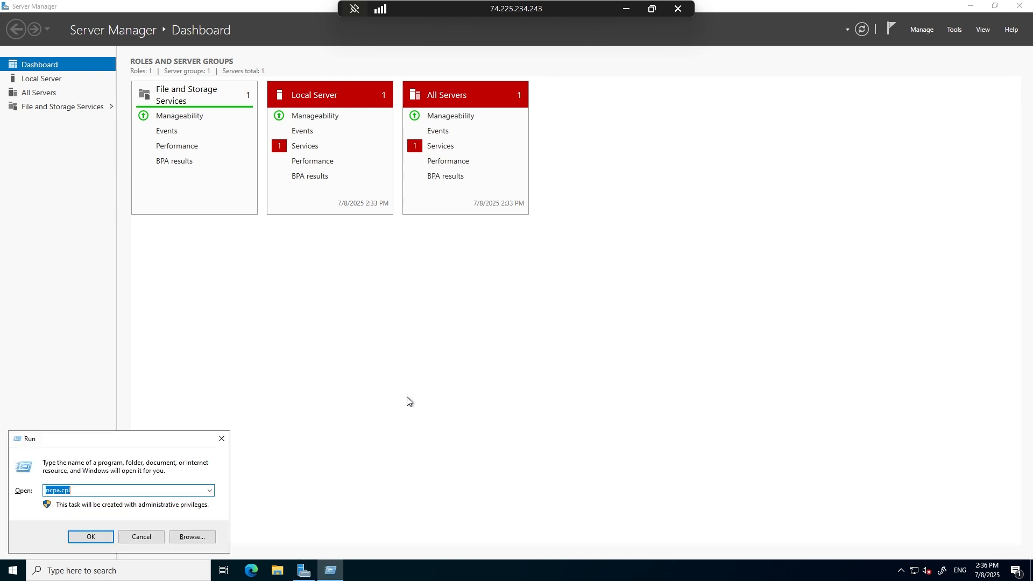
text(cmd)
key(Return)
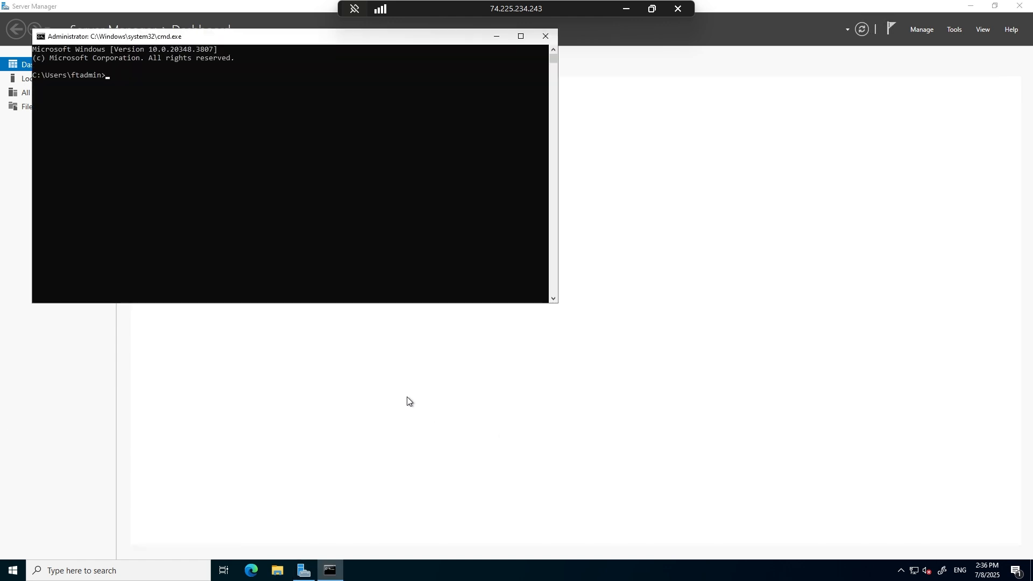
text(ipcon)
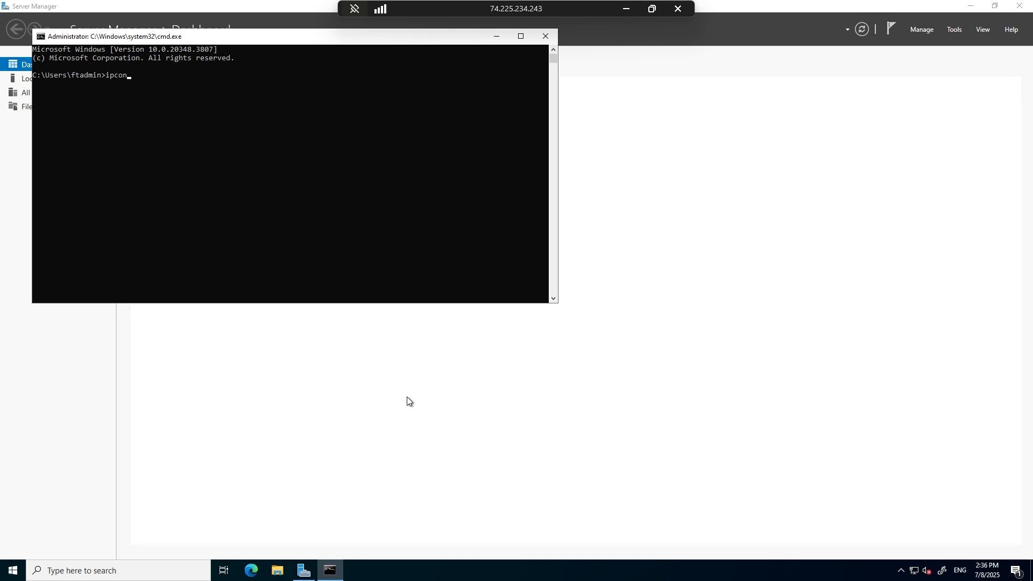
text(fig /all)
key(Return)
scroll(216, 209, up, 1)
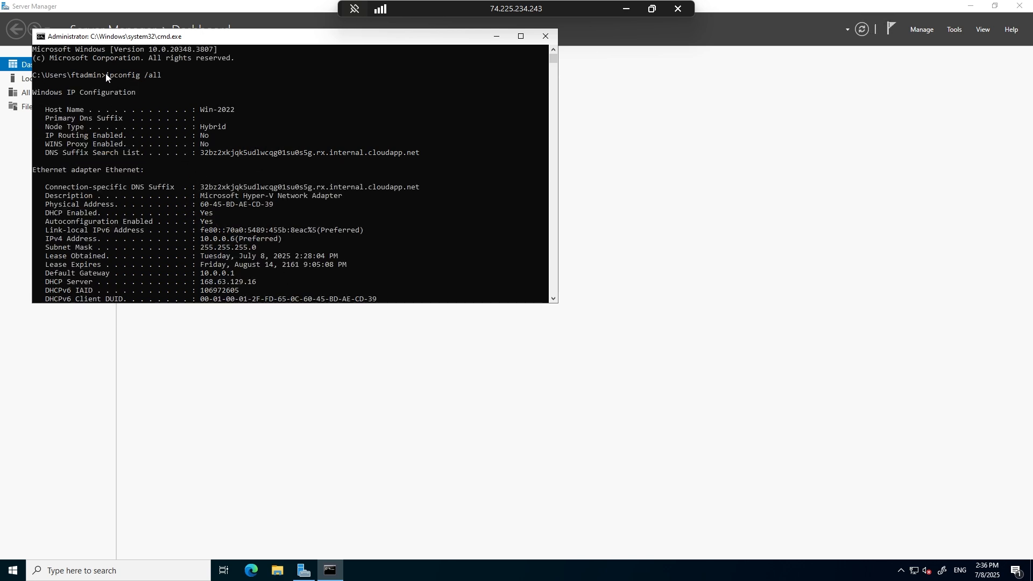
Examine the IPv4 address, subnet mask, default gateway and DNS server in the ipconfig /all output, and close the Command Prompt.
drag(107, 77, 109, 77)
drag(139, 78, 162, 77)
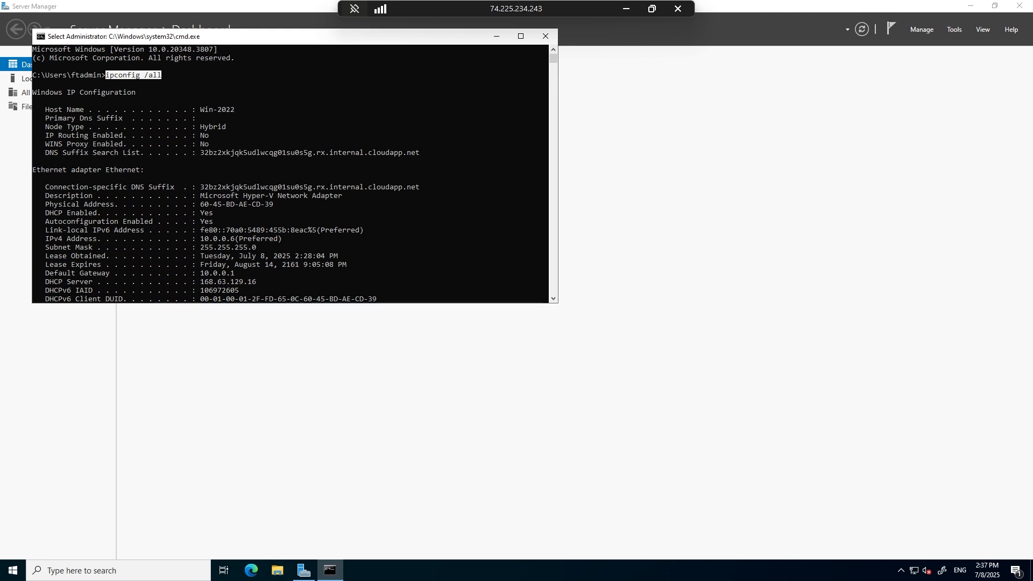
click(370, 170)
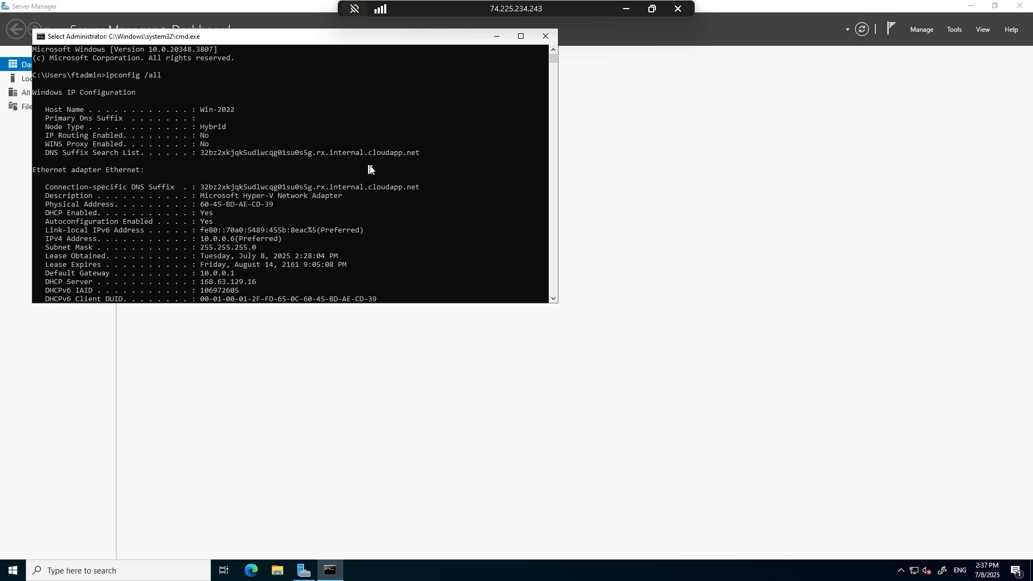
scroll(371, 170, down, 3)
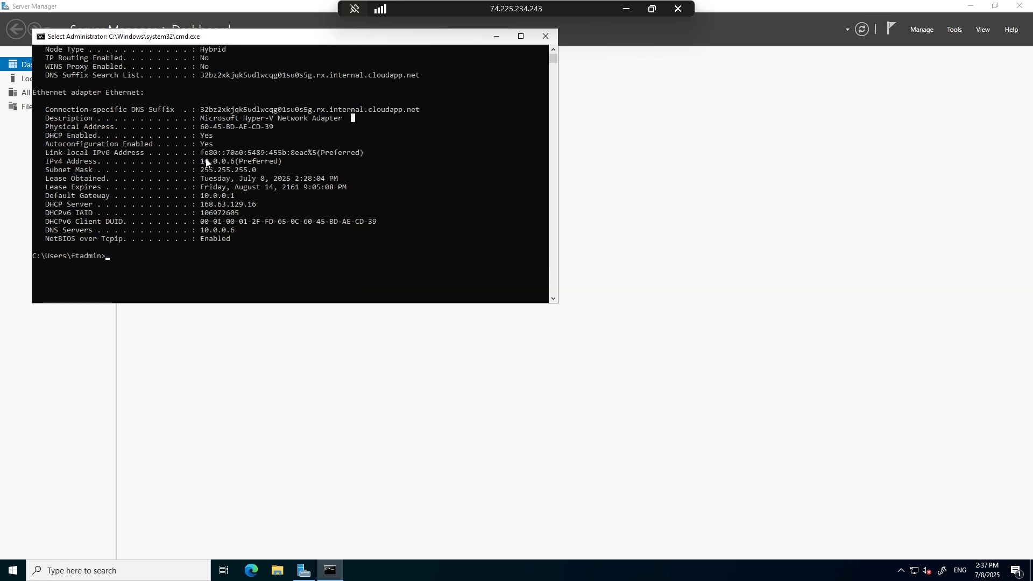
drag(203, 160, 233, 165)
drag(201, 170, 257, 169)
drag(201, 196, 243, 197)
click(203, 230)
drag(203, 232, 238, 232)
drag(326, 40, 448, 81)
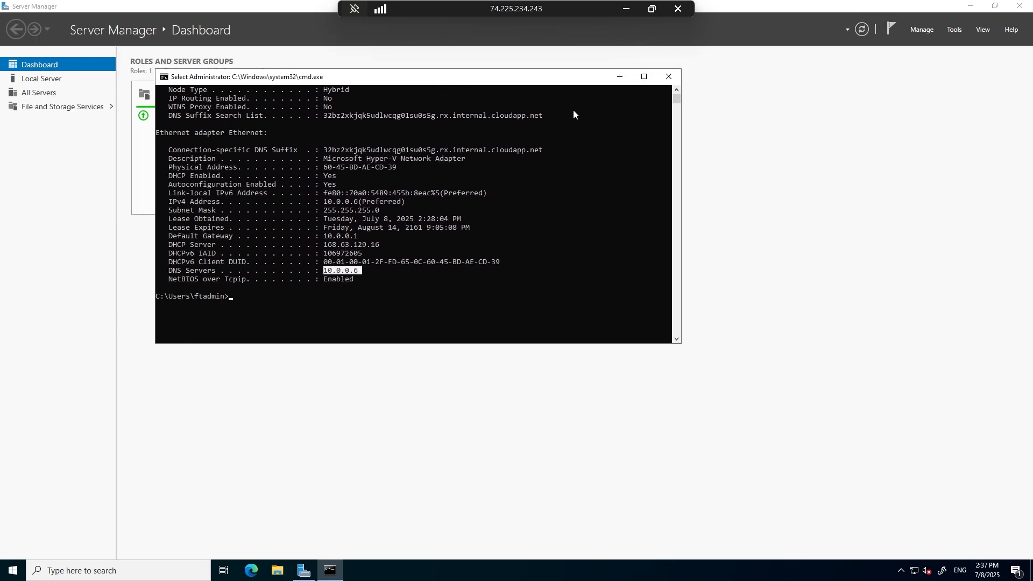
click(668, 80)
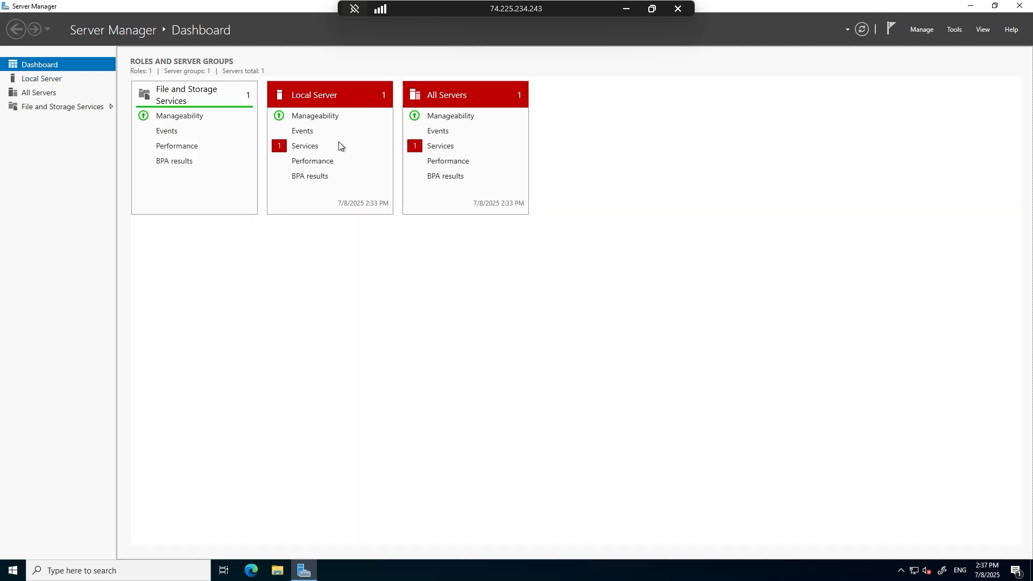
click(924, 31)
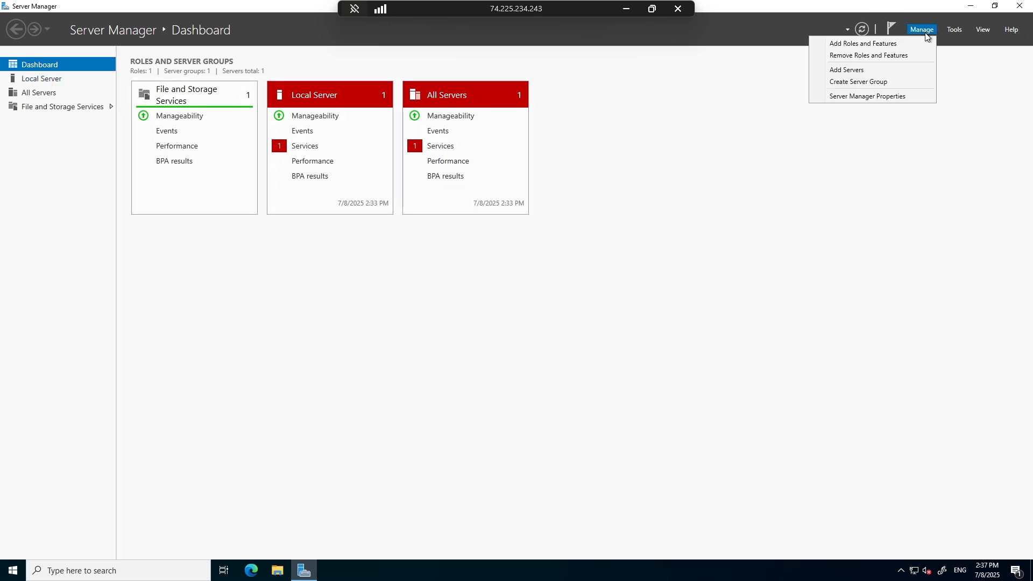
click(877, 217)
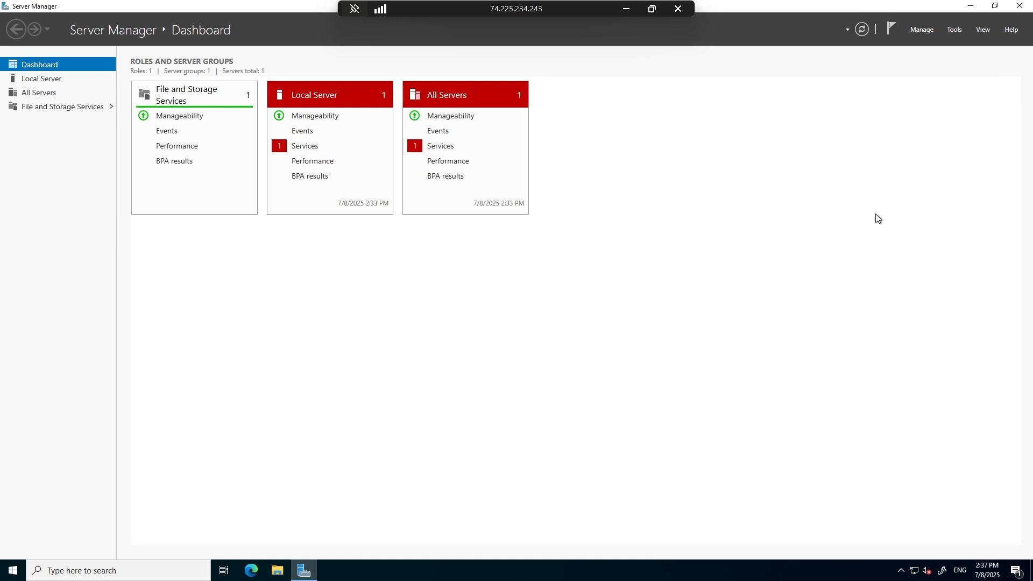
click(921, 31)
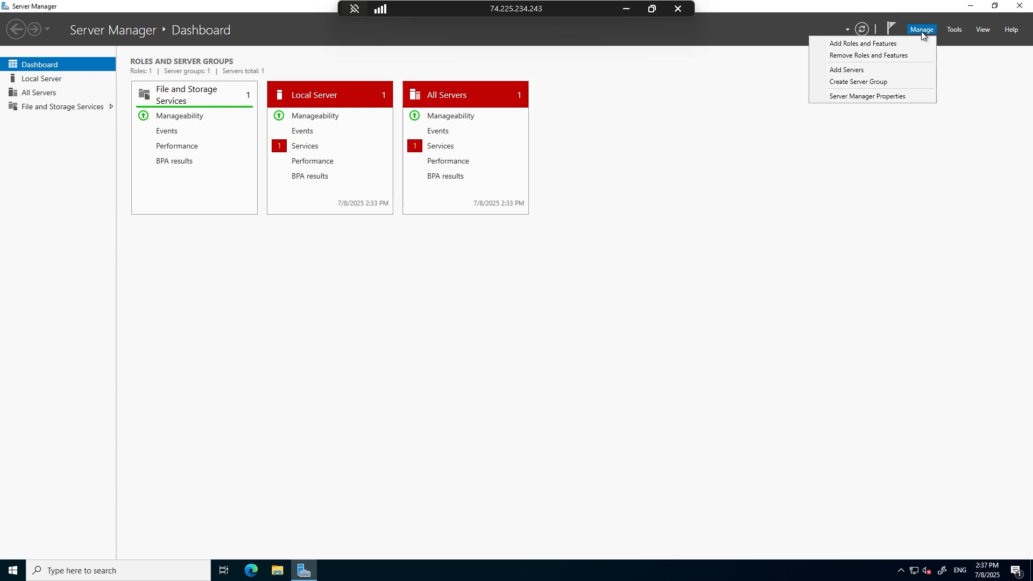
click(874, 47)
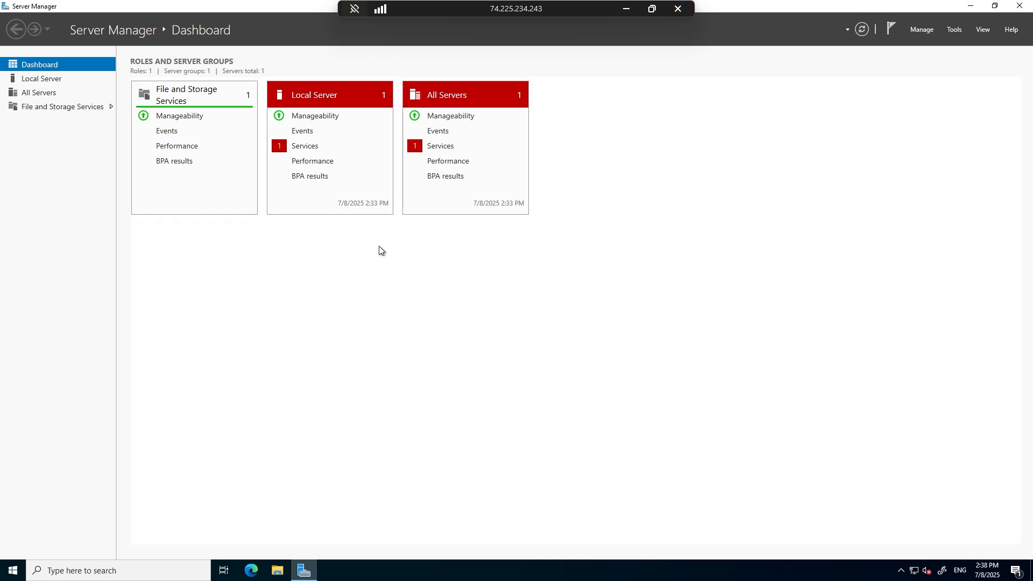
Close Server Manager and reopen it by searching for "server".
click(1025, 9)
click(20, 565)
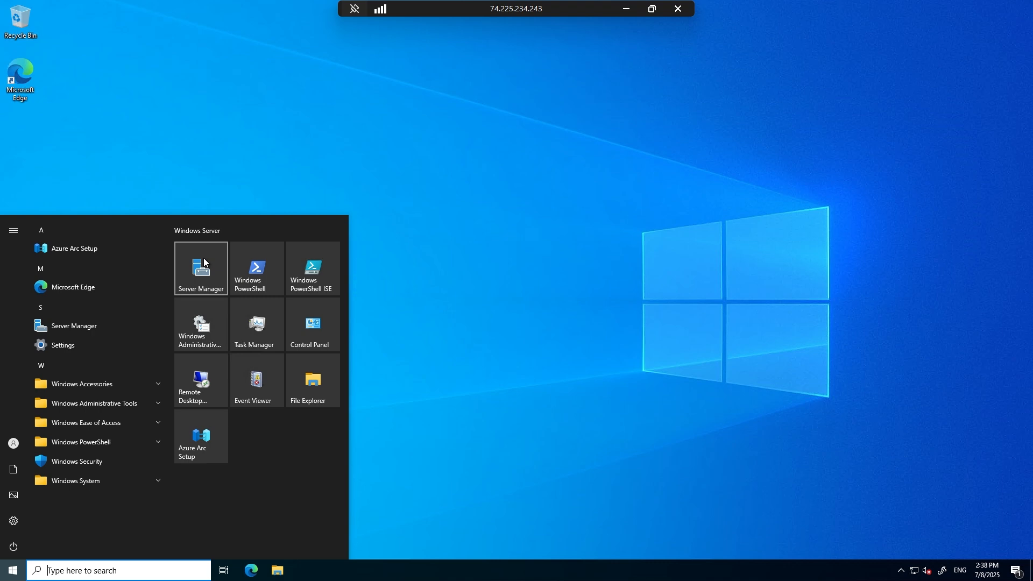
text(server)
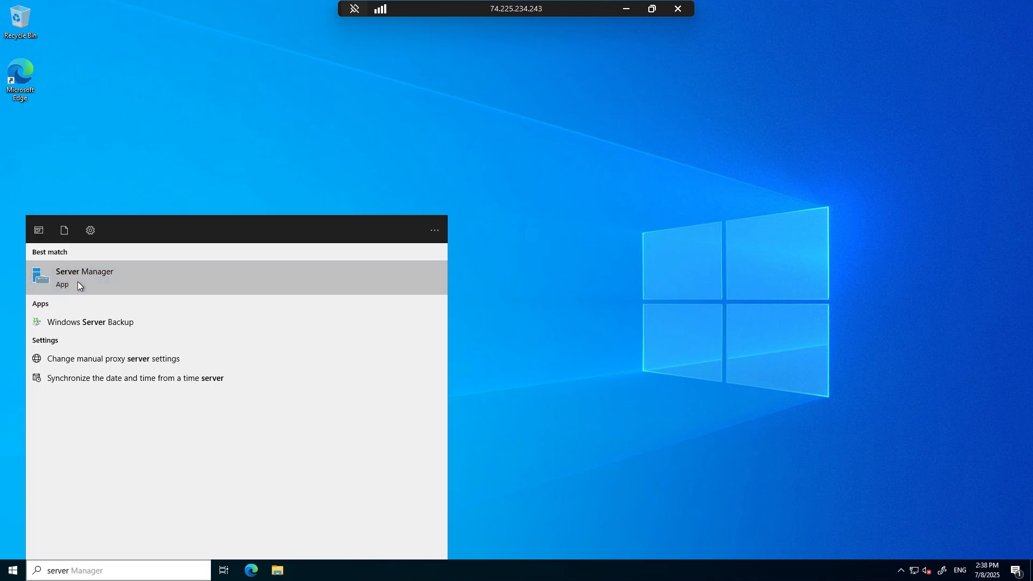
click(78, 284)
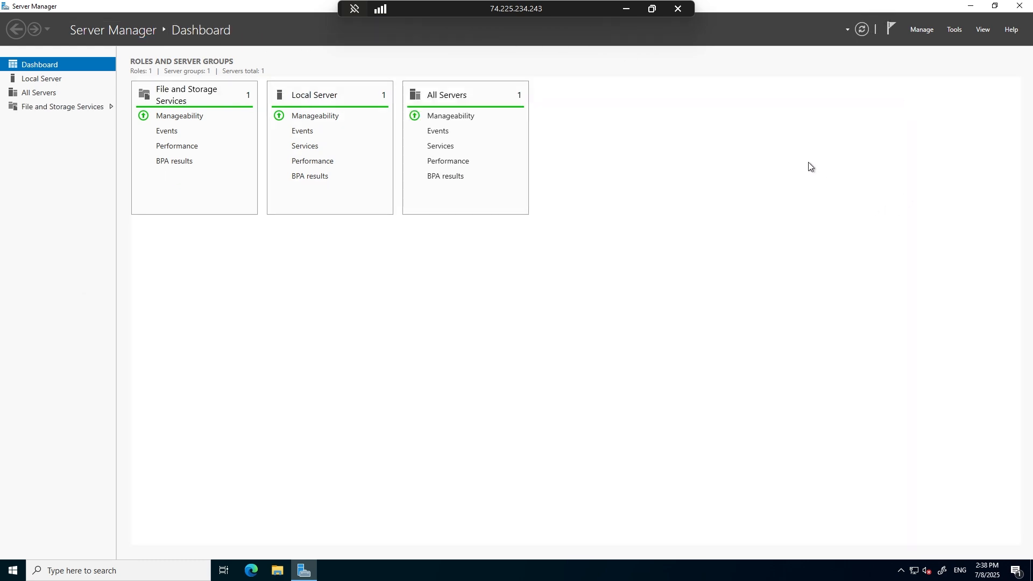
Start the Add Roles and Features Wizard with a role-based or feature-based installation on server Win-2022, continuing to the server roles.
click(918, 33)
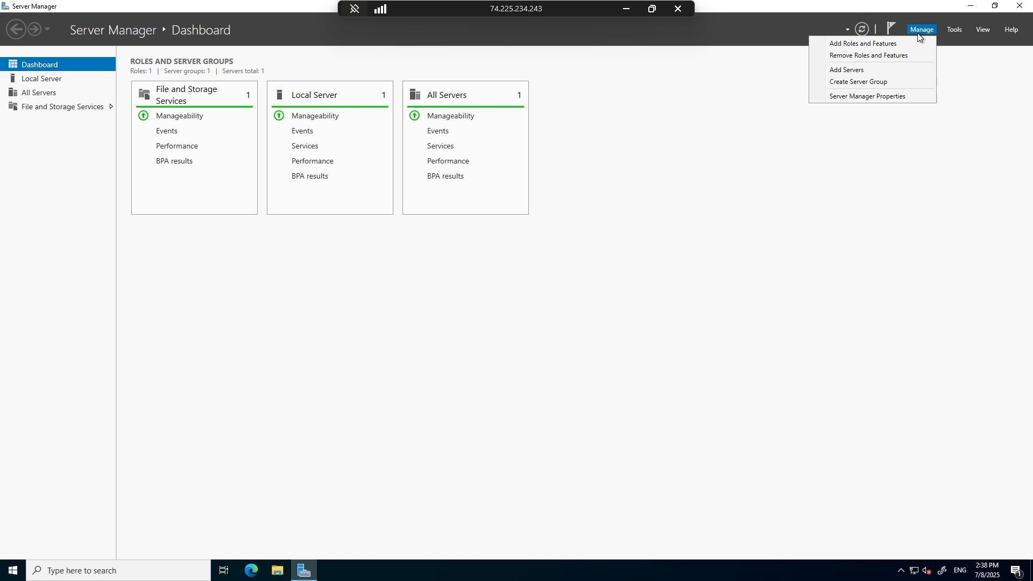
click(896, 44)
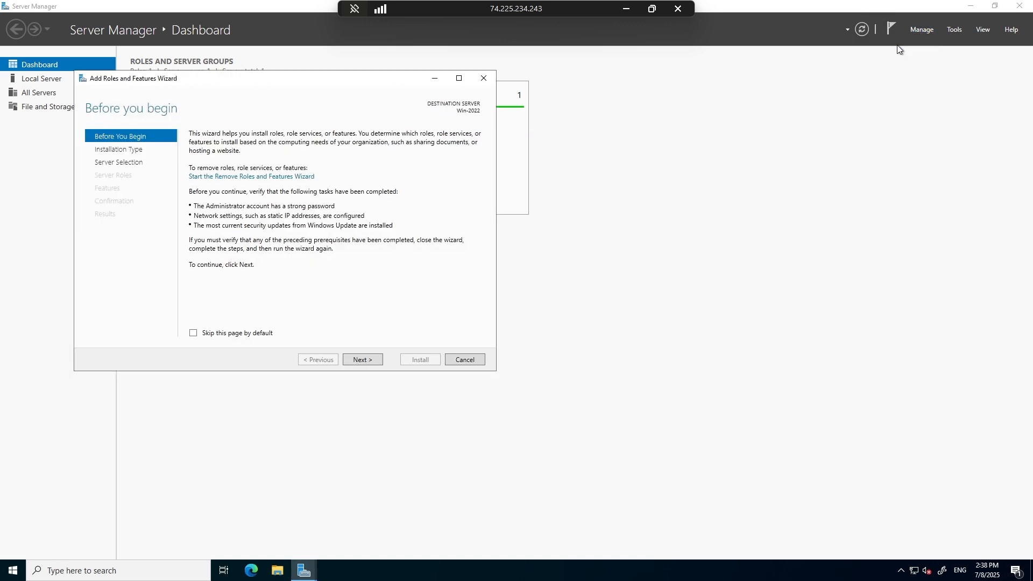
click(373, 360)
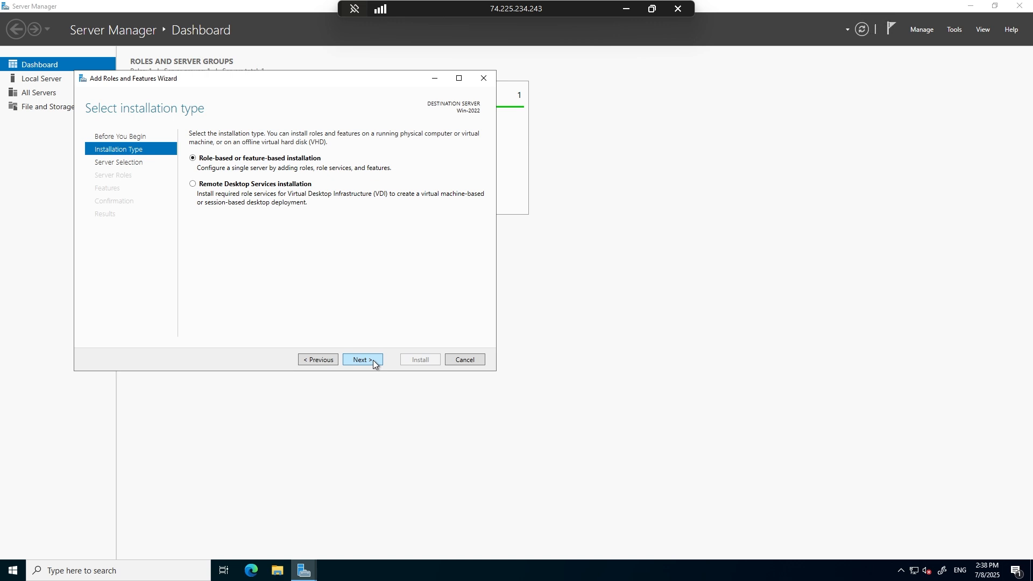
click(373, 359)
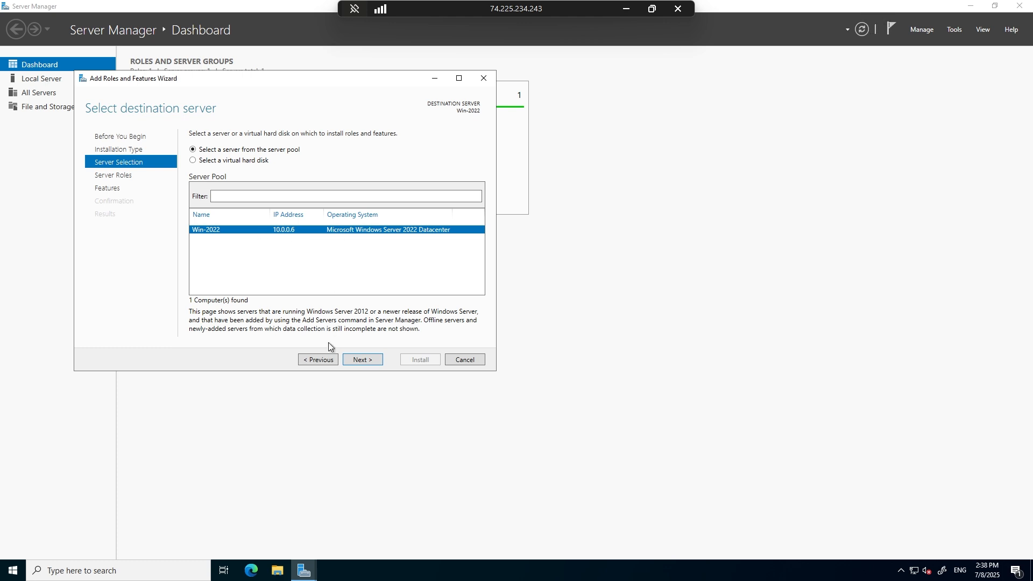
click(366, 361)
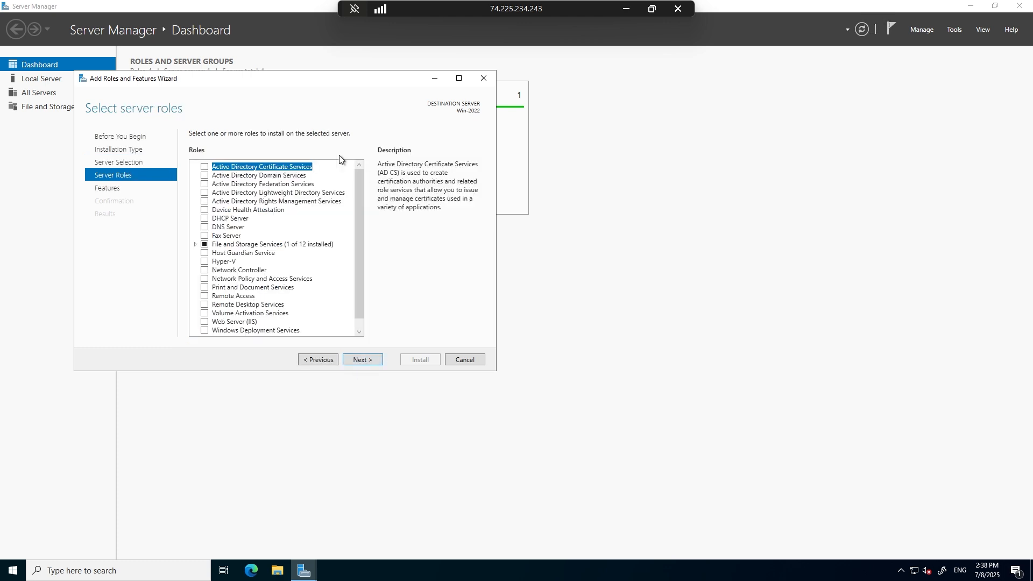
Examine the descriptions of the Active Directory Domain, Federation, Lightweight Directory and Rights Management Services roles.
click(280, 175)
click(277, 184)
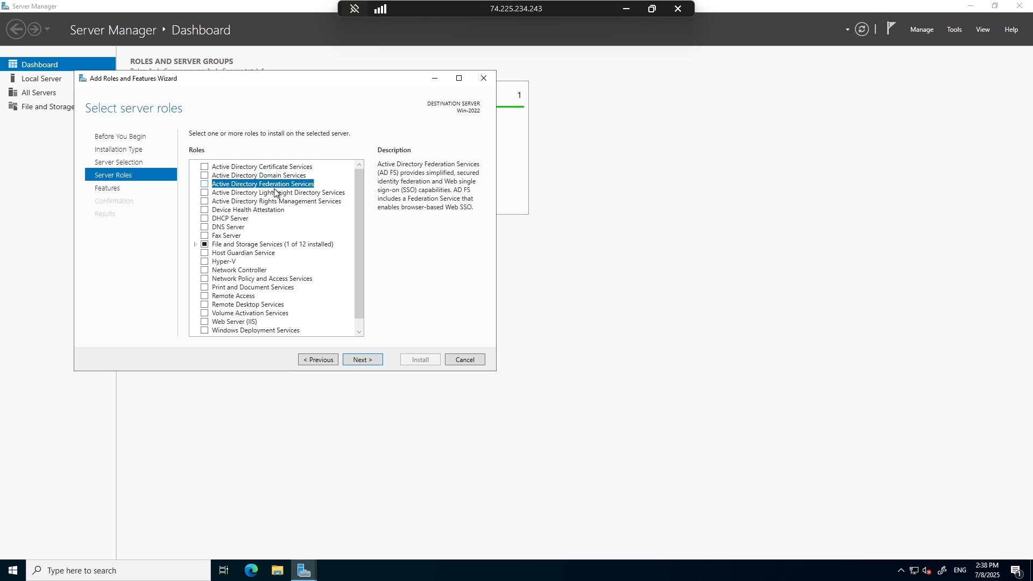
click(275, 193)
click(275, 202)
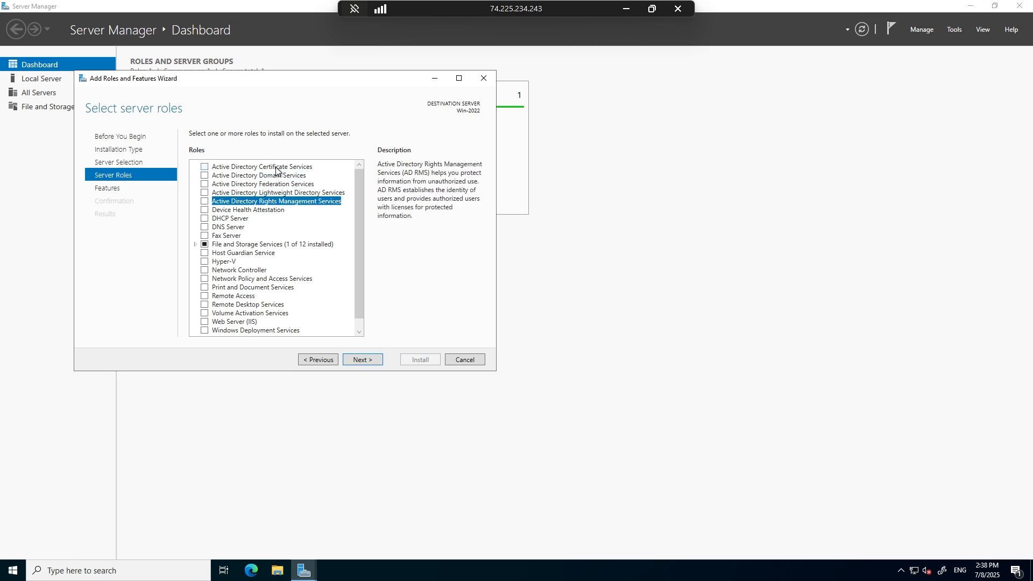
Compare the descriptions of the Active Directory Certificate, Federation, Lightweight Directory and Rights Management Services roles.
click(279, 169)
click(276, 184)
click(277, 193)
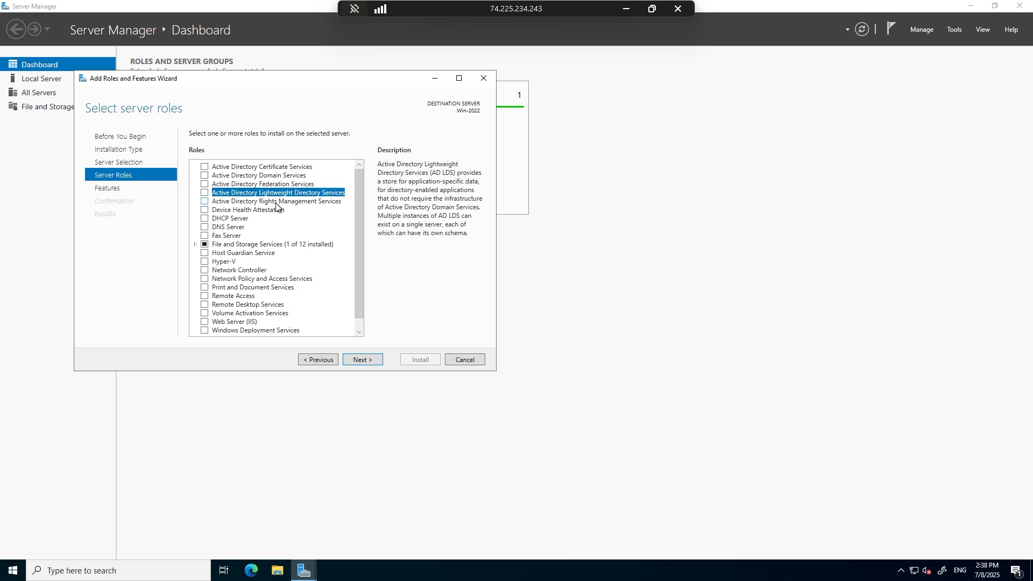
click(276, 203)
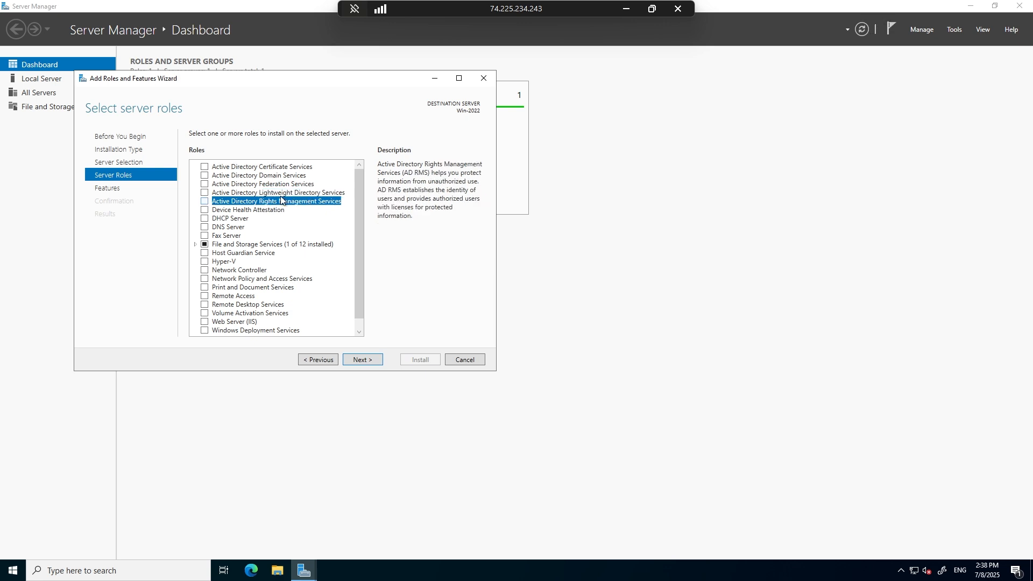
Select the Active Directory Domain Services role, add its required features including management tools, and continue to the features.
click(280, 177)
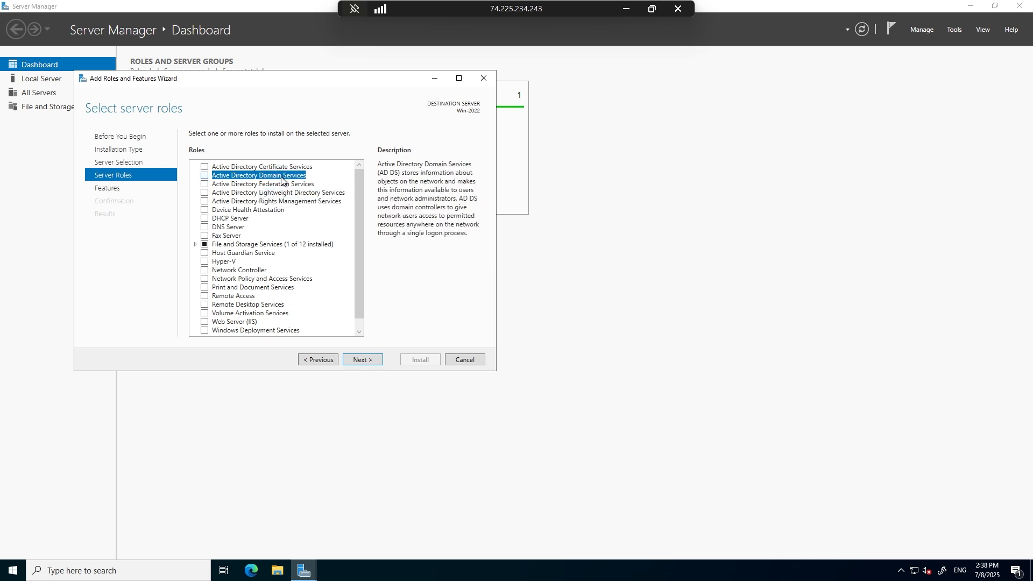
click(205, 176)
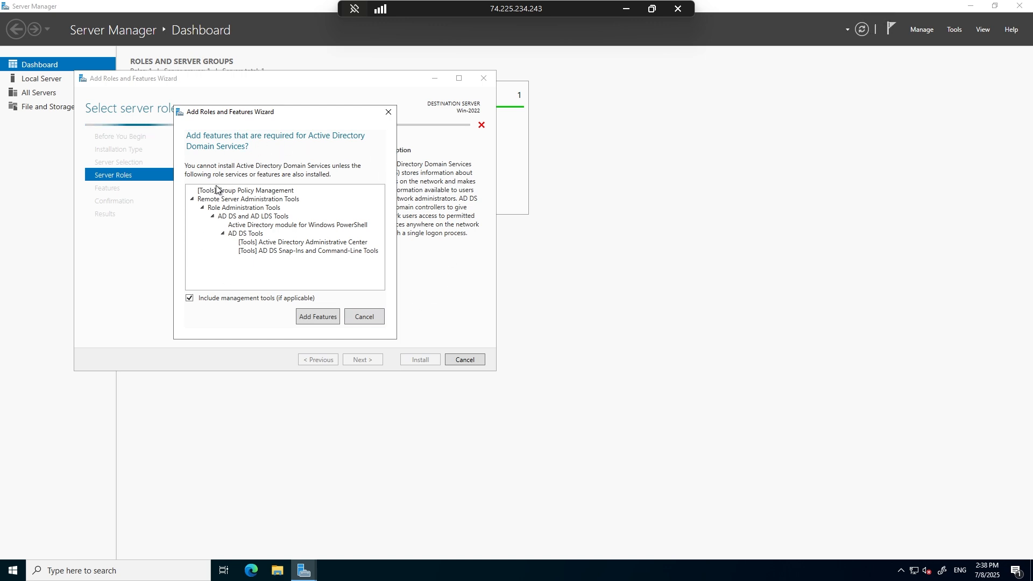
click(315, 317)
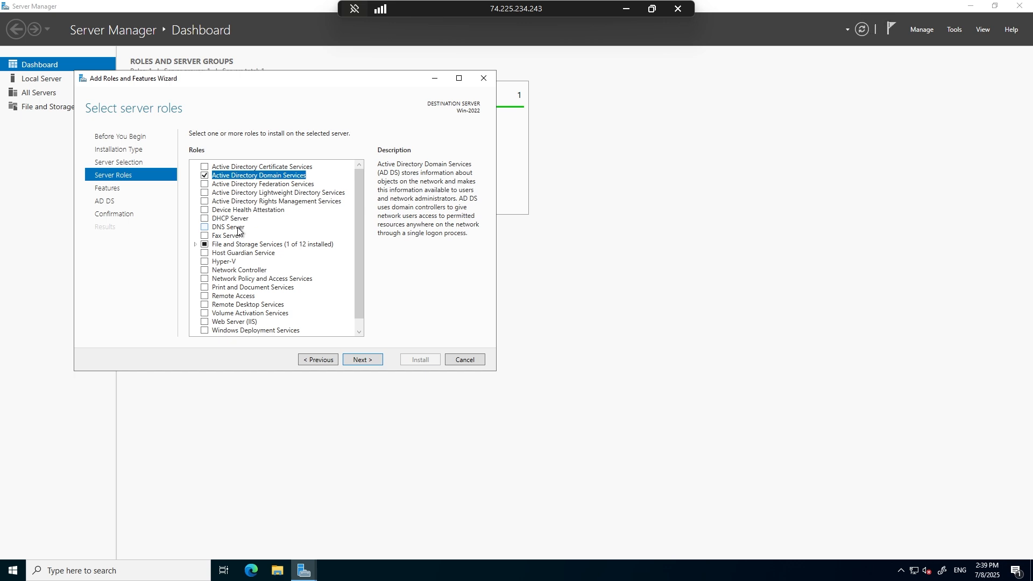
click(354, 363)
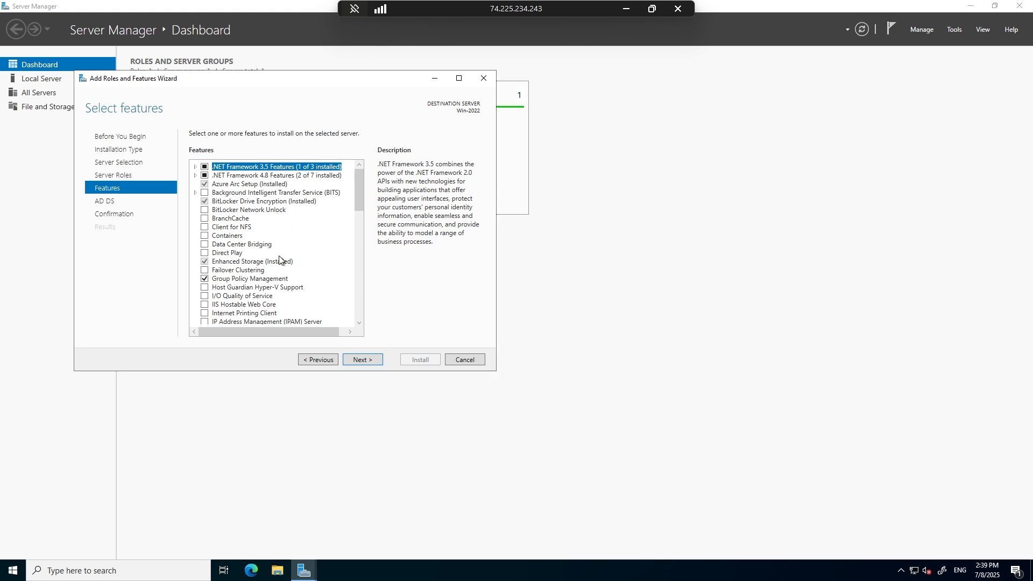
Look through the available features and the AD DS notes, and go back to the server roles to review the selection.
scroll(279, 257, down, 18)
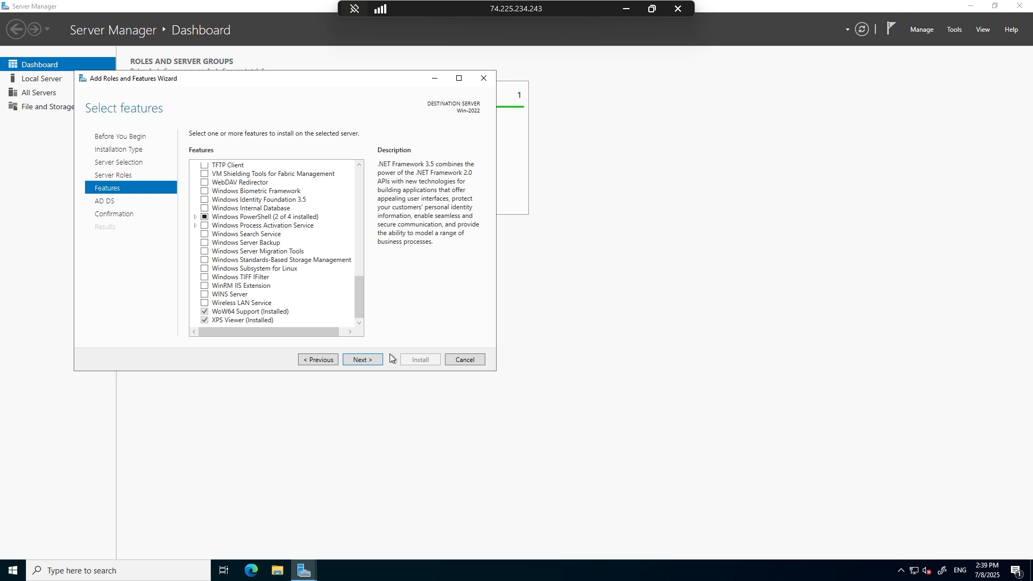
scroll(333, 303, up, 18)
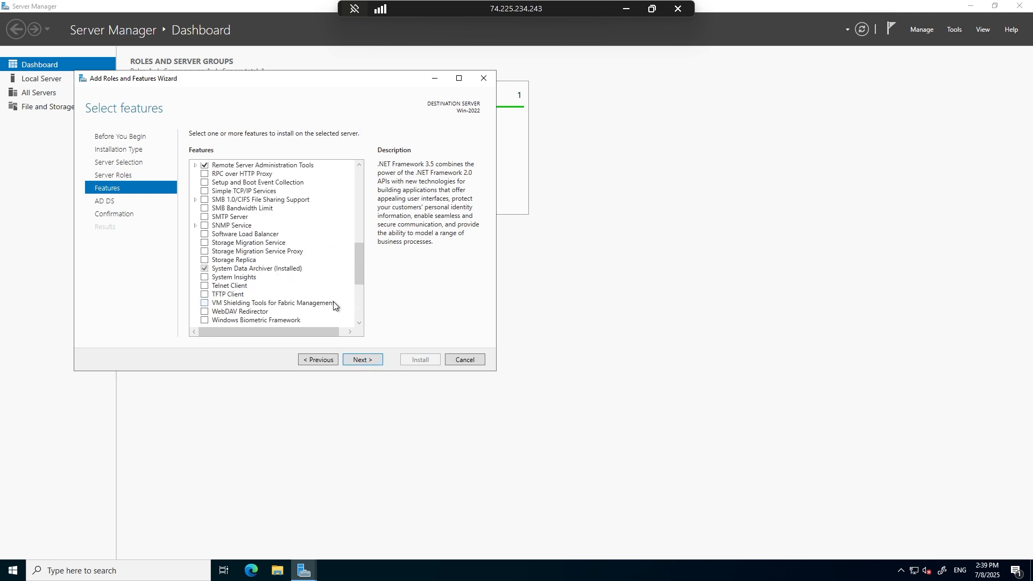
click(353, 360)
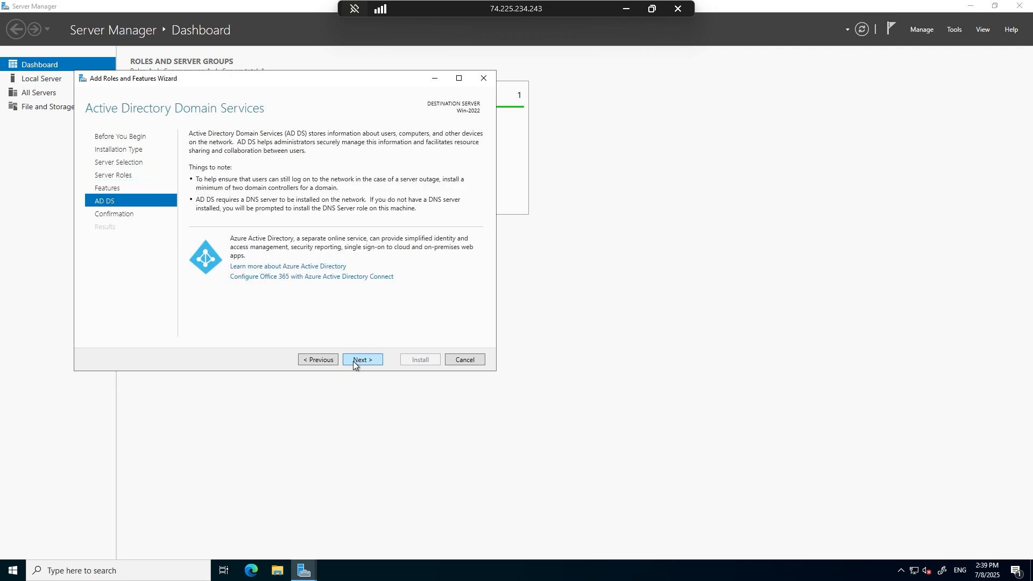
click(317, 359)
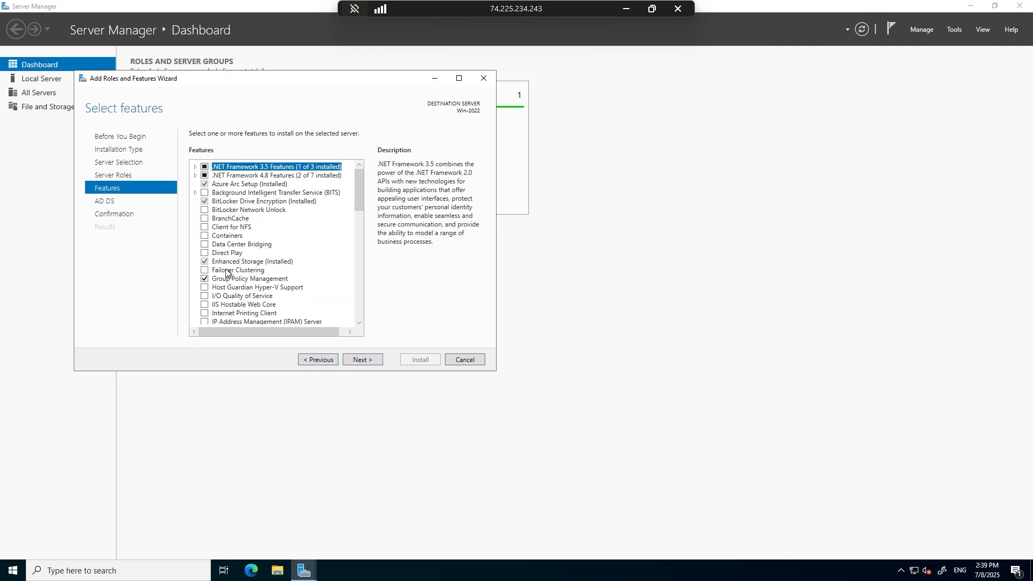
scroll(242, 272, down, 4)
scroll(249, 265, up, 3)
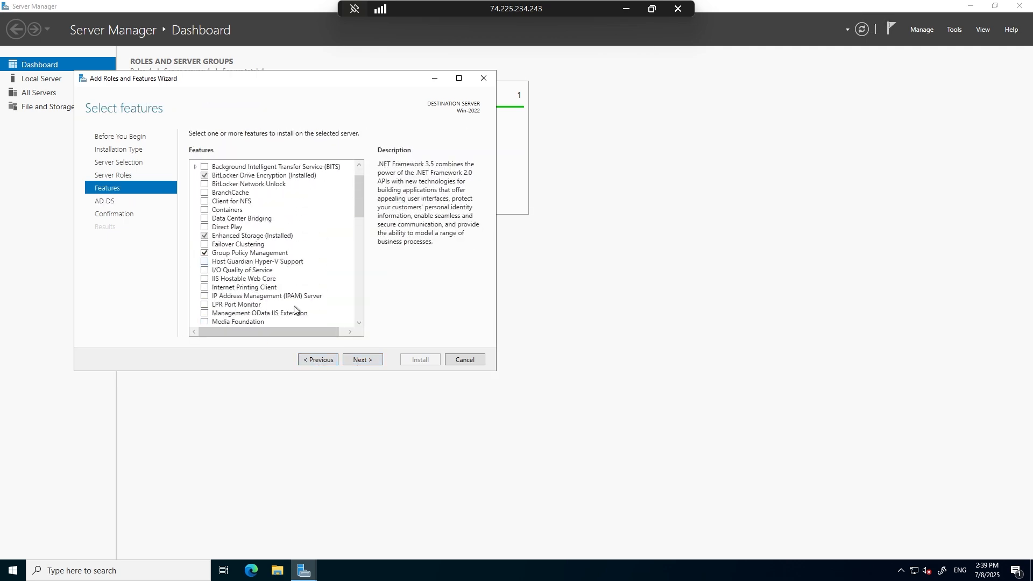
click(368, 360)
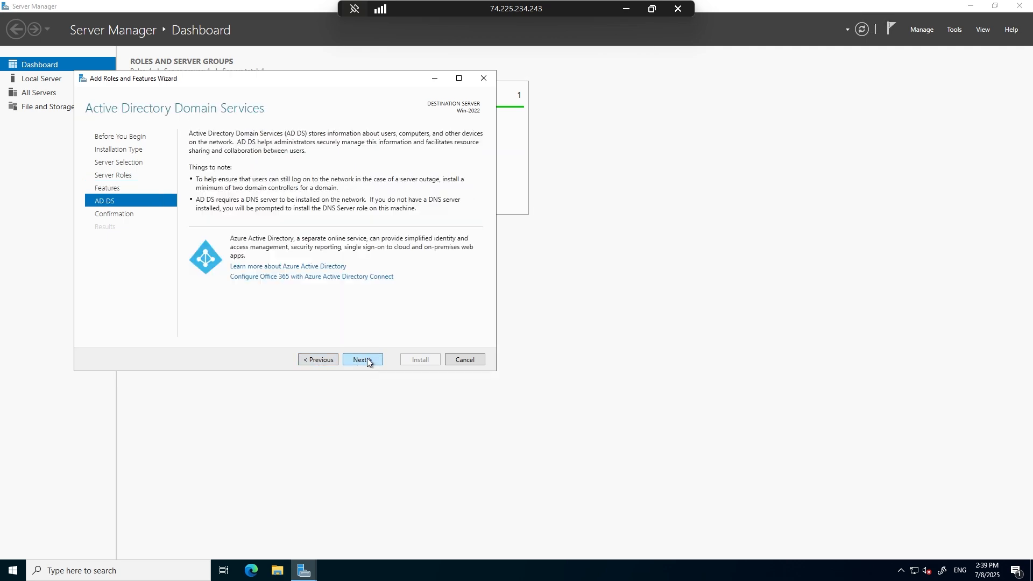
click(313, 360)
click(313, 360)
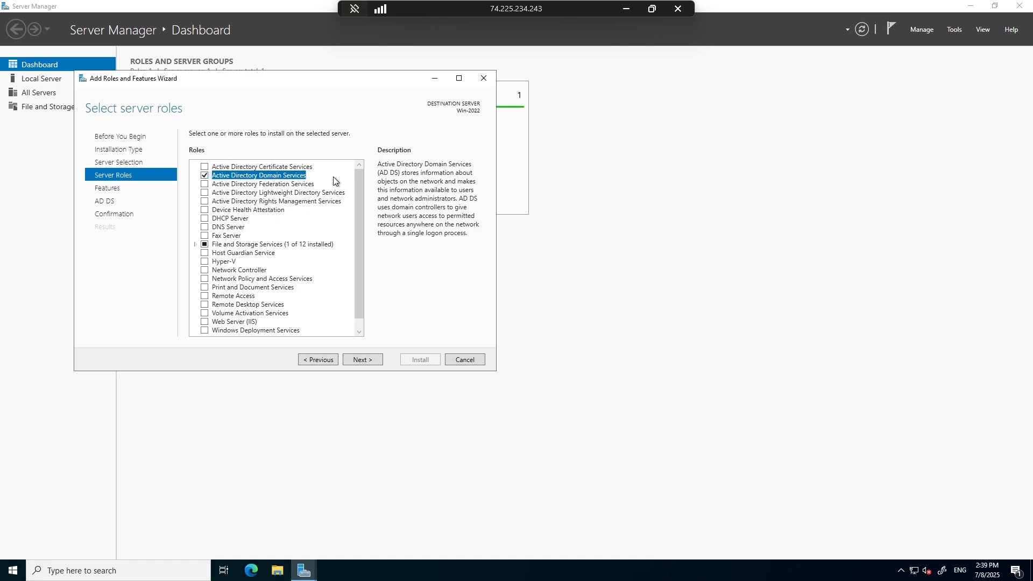
Keep the preselected features and continue past the AD DS notes to the installation confirmation.
click(363, 358)
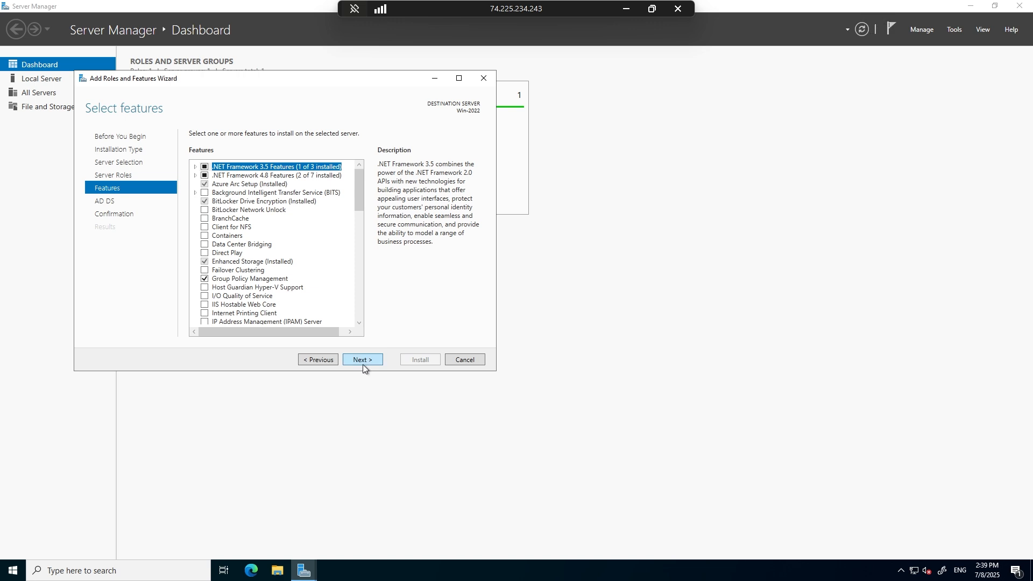
click(363, 364)
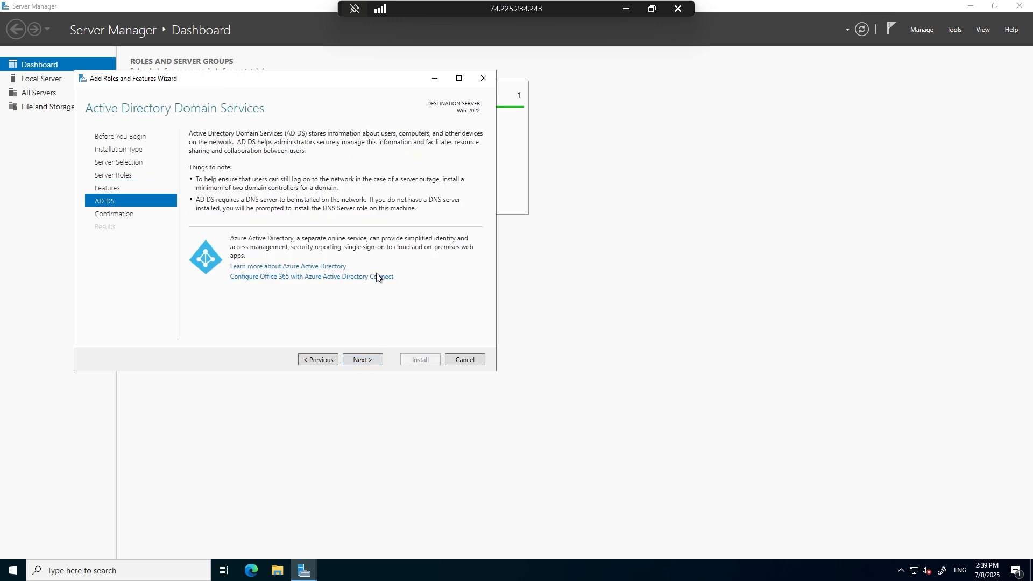
click(358, 357)
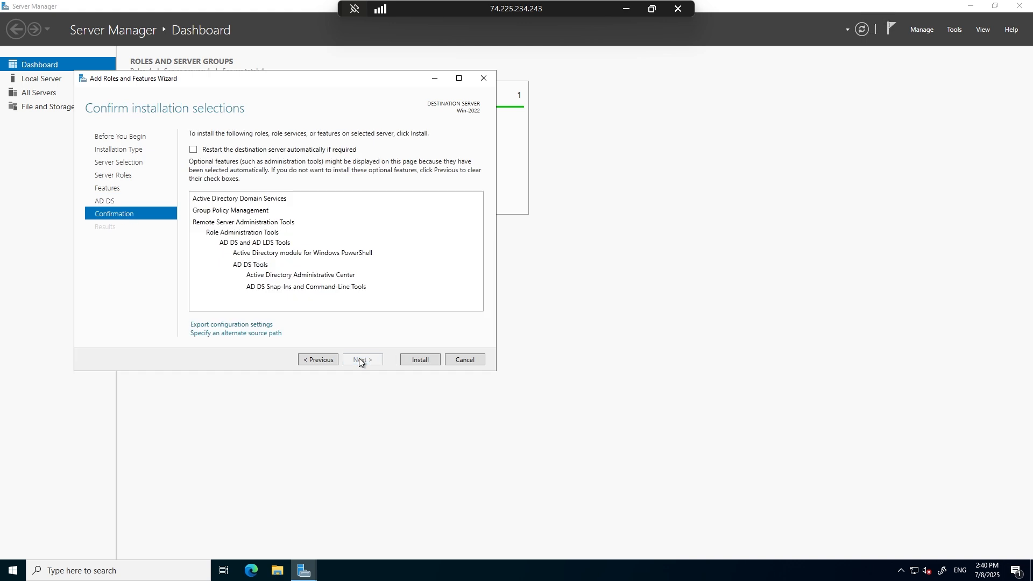
Allow the destination server to restart automatically if required, and start installing Active Directory Domain Services.
click(252, 151)
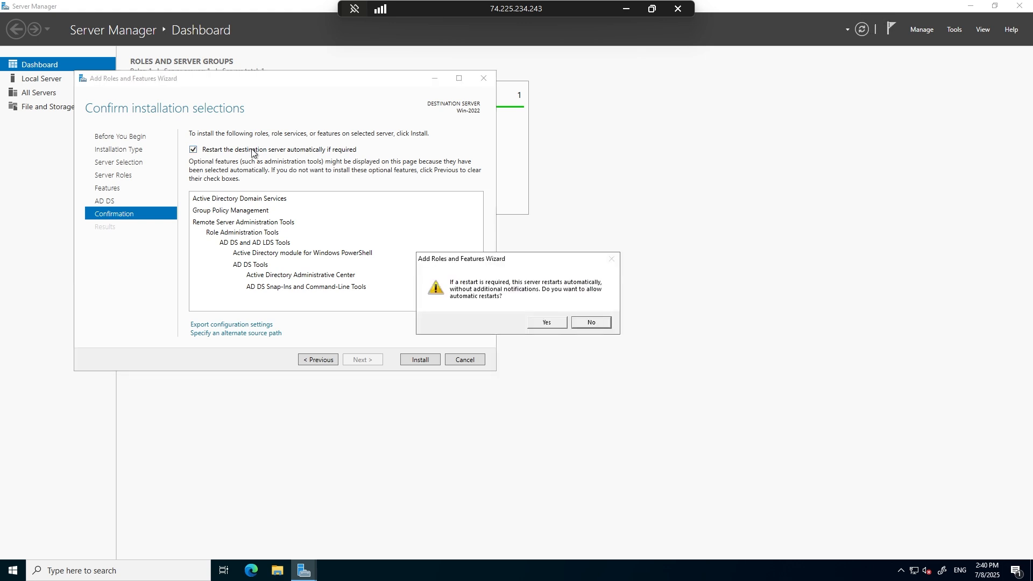
click(559, 325)
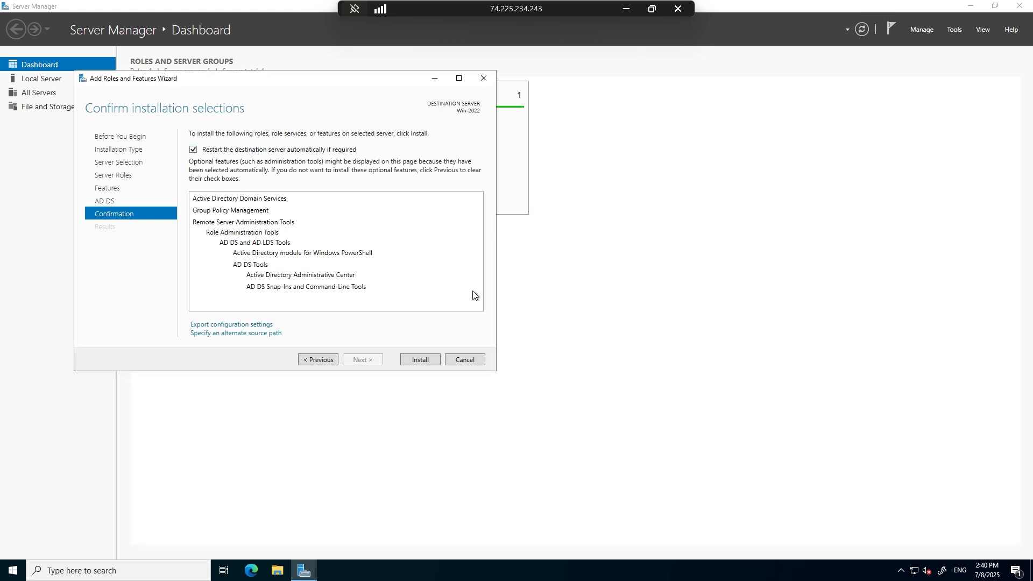
drag(340, 81, 589, 112)
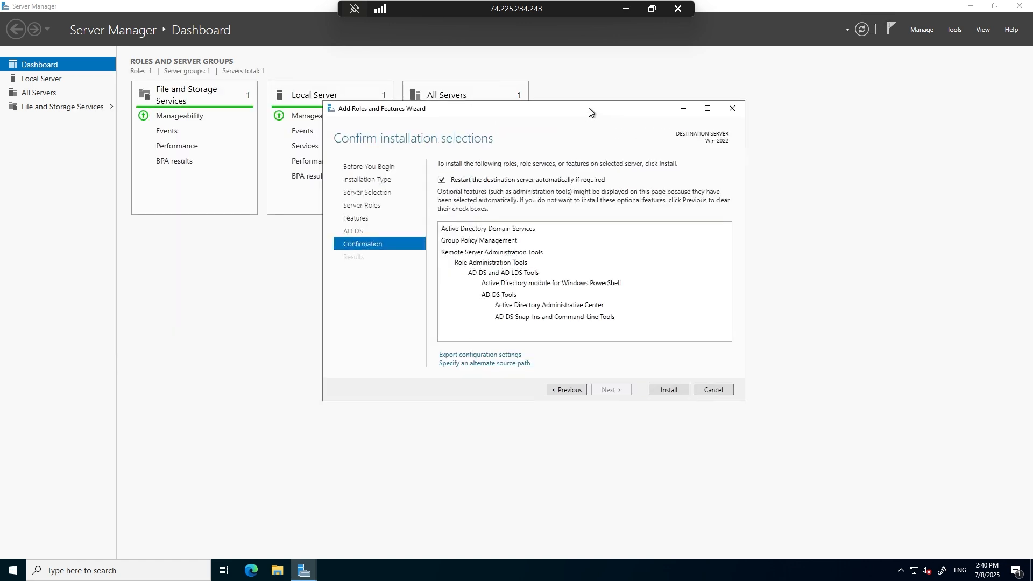
click(664, 391)
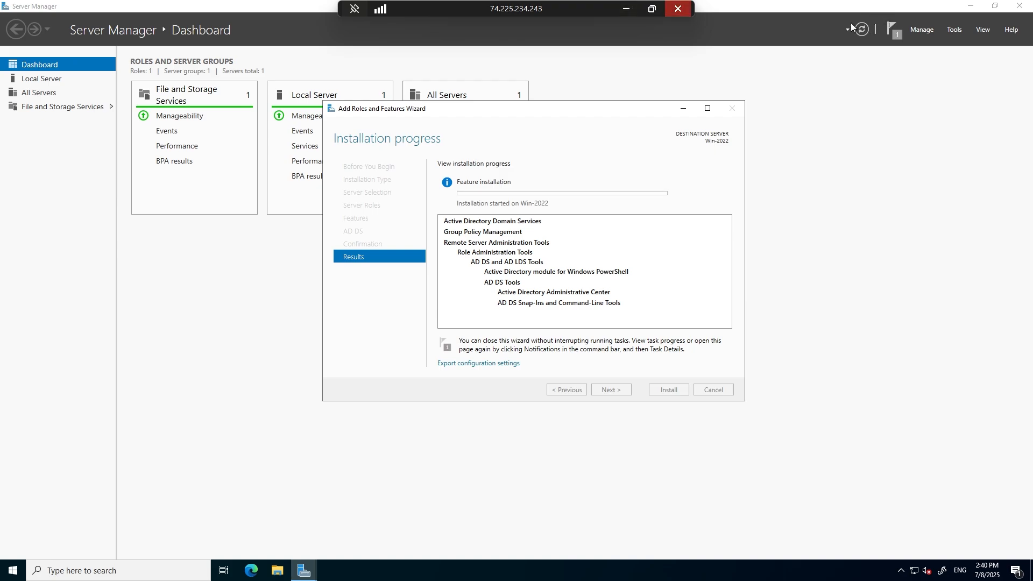
Minimize Server Manager and examine the device name and Windows edition in this machine's system properties.
click(966, 6)
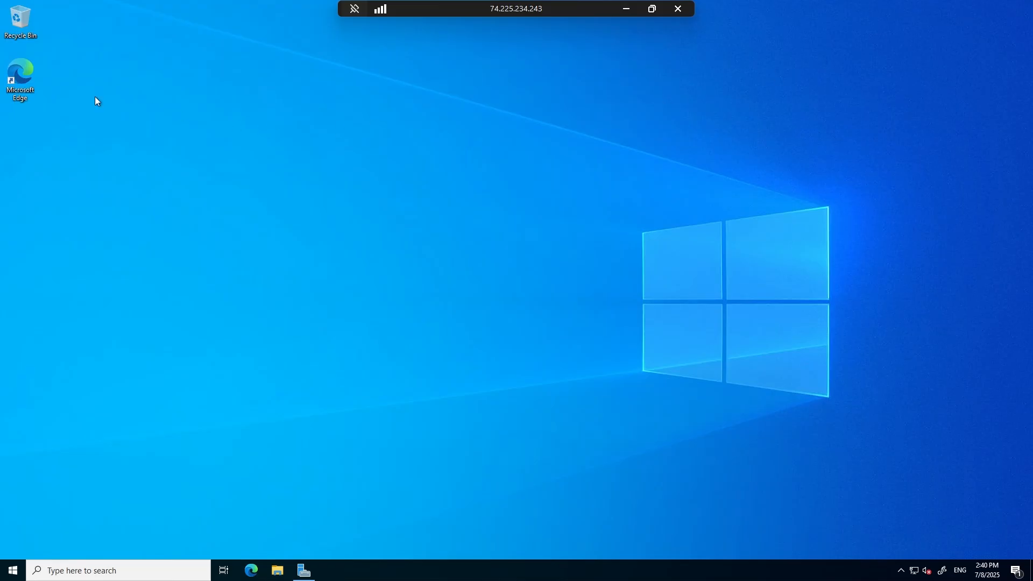
click(283, 576)
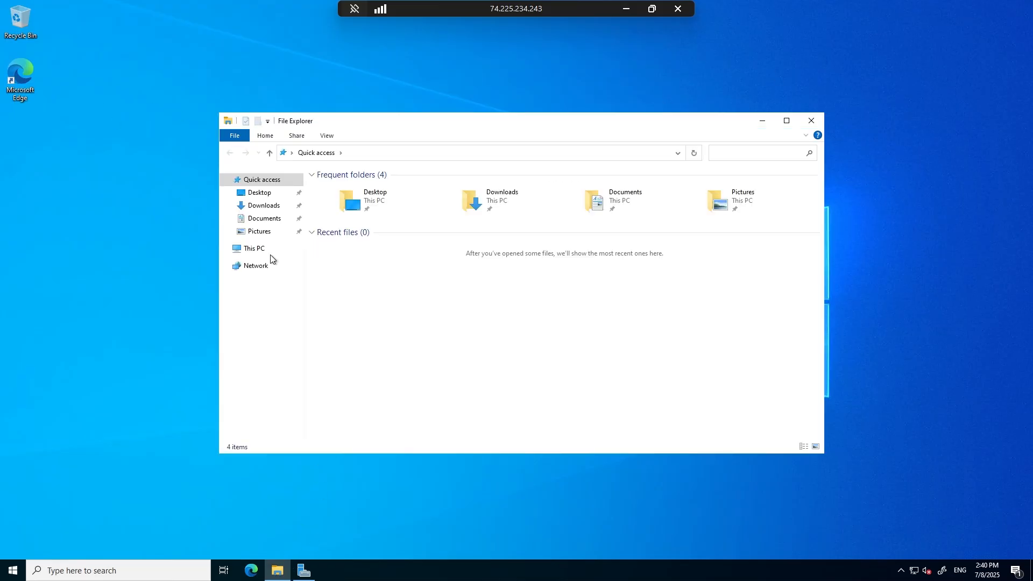
click(252, 250)
right_click(253, 252)
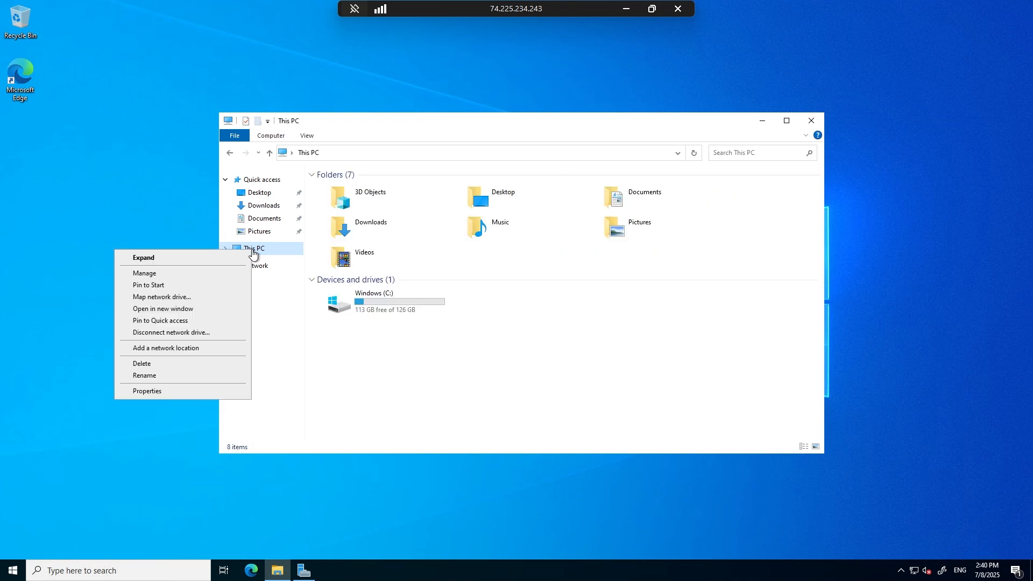
click(163, 391)
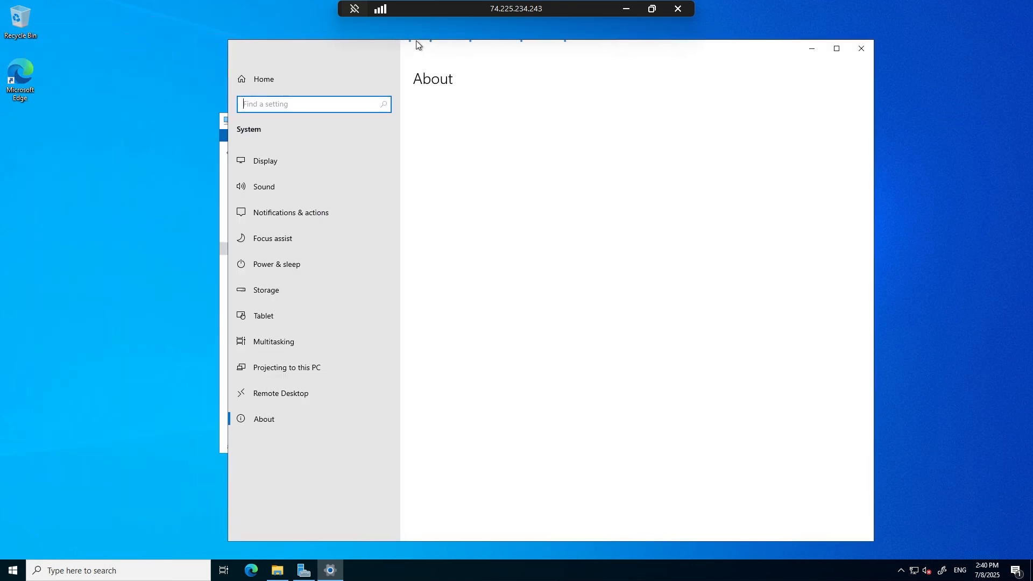
drag(493, 171, 458, 169)
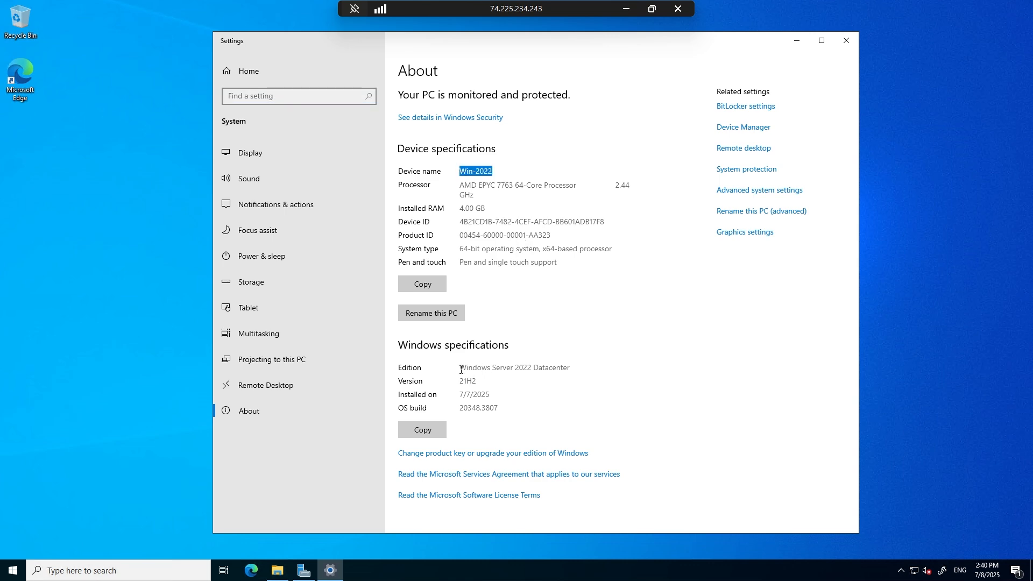
drag(461, 371, 573, 377)
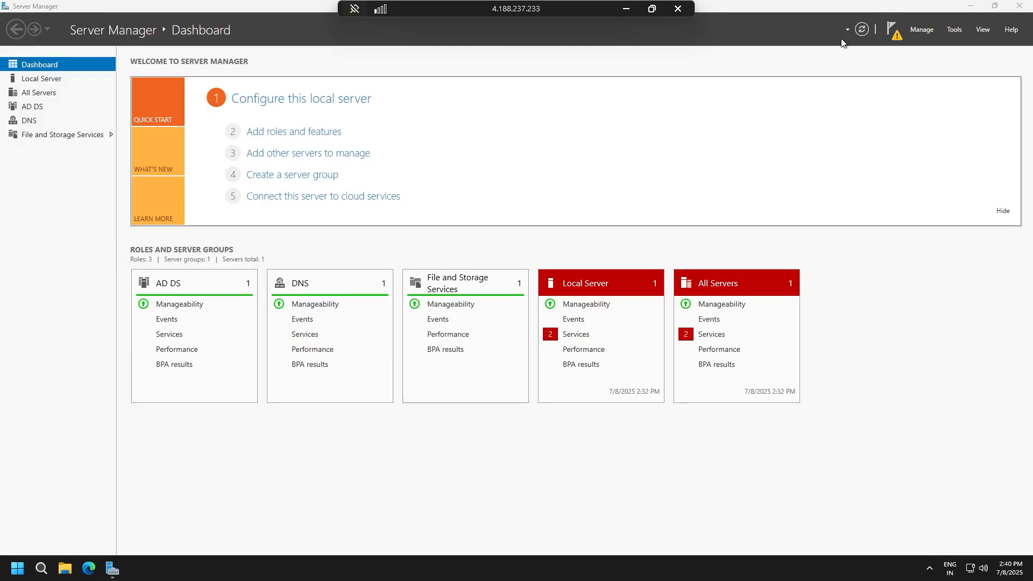
In the Win-Server remote session, minimize Server Manager and examine the device and Windows specifications in This PC's properties.
click(969, 7)
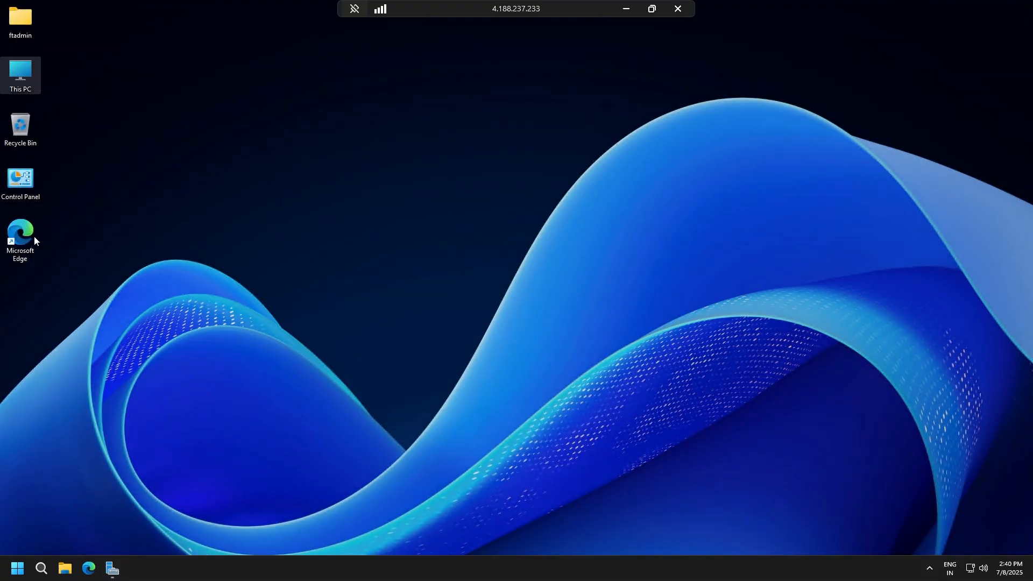
right_click(27, 76)
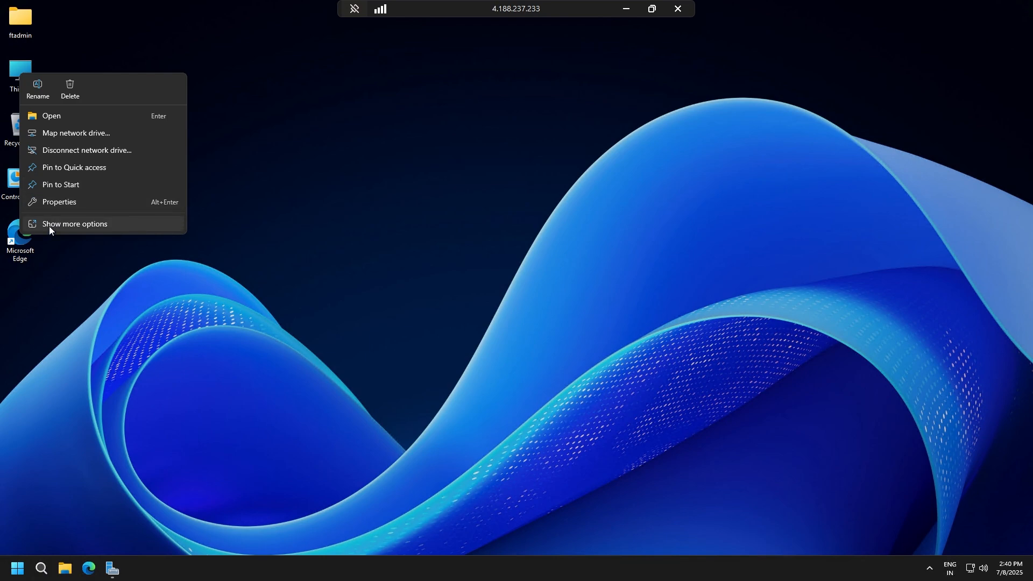
click(57, 203)
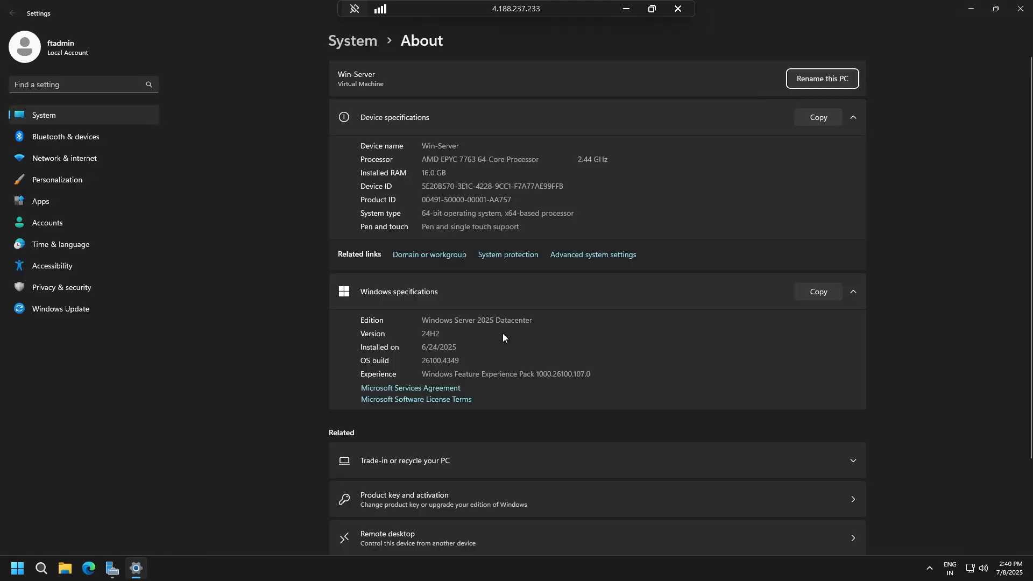
scroll(470, 334, down, 2)
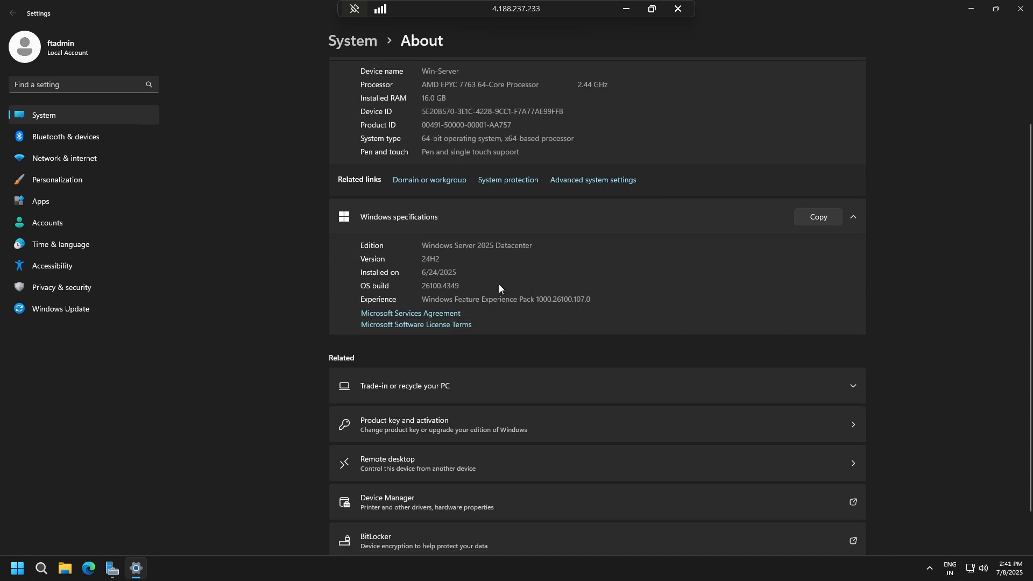
scroll(504, 273, up, 2)
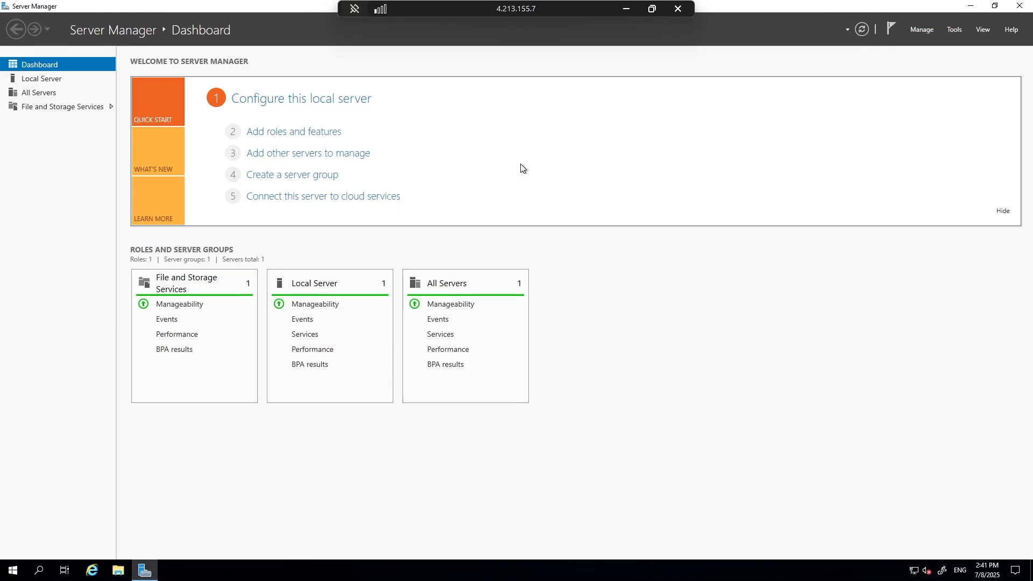
In the Win-2019 remote session, examine the Windows edition and computer name in This PC's properties, and minimize the session.
click(970, 6)
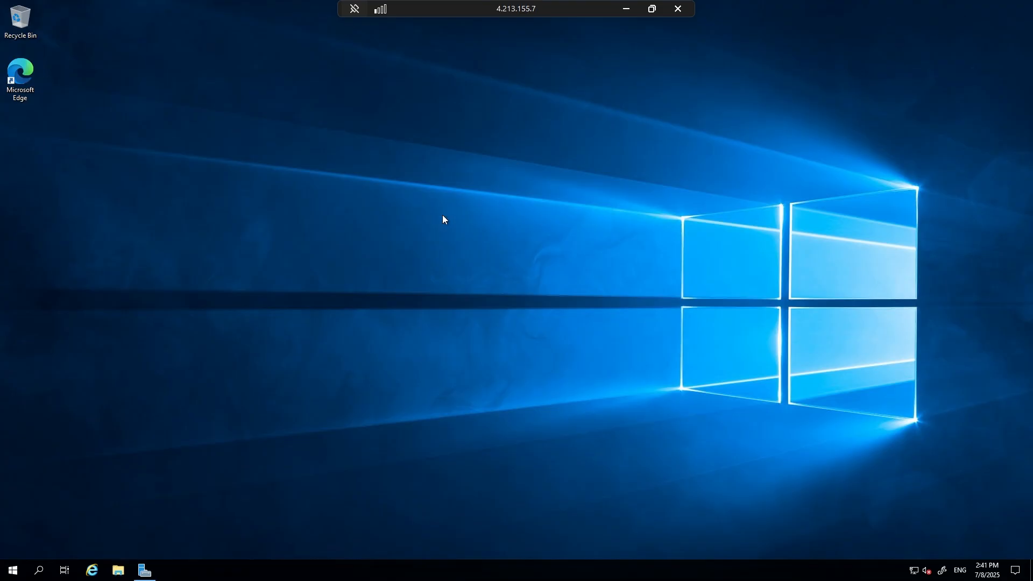
double_click(119, 575)
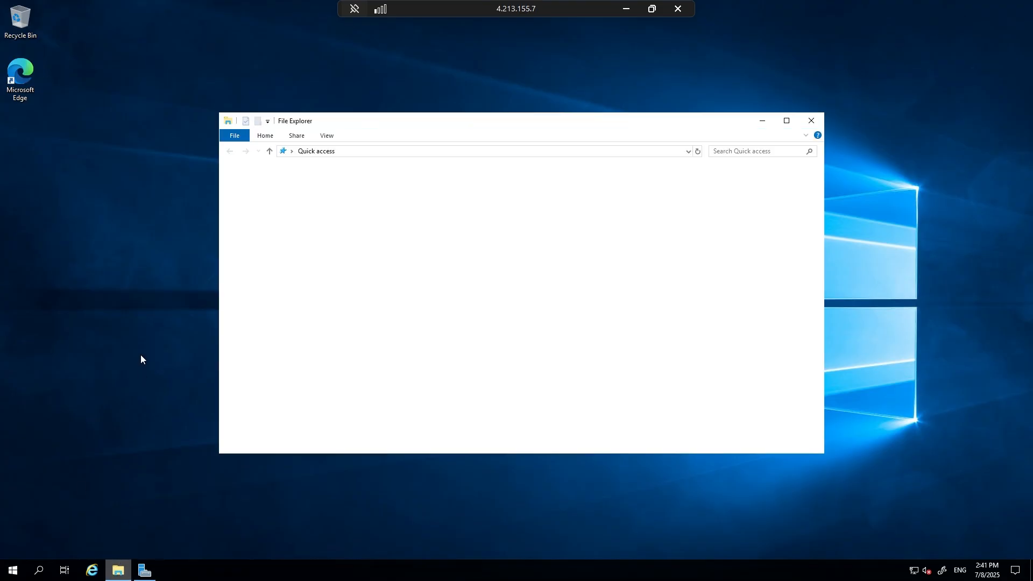
right_click(264, 260)
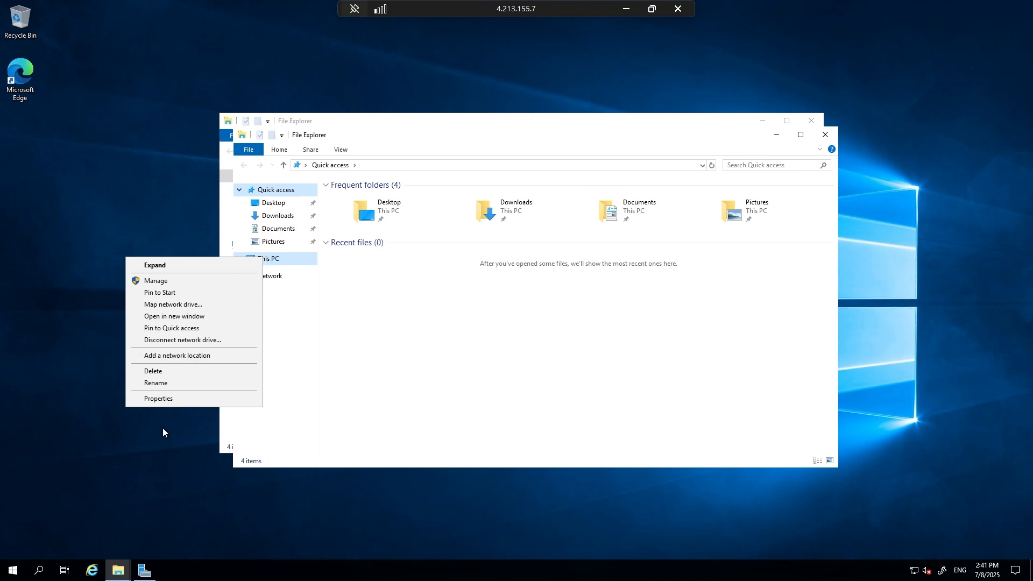
click(160, 403)
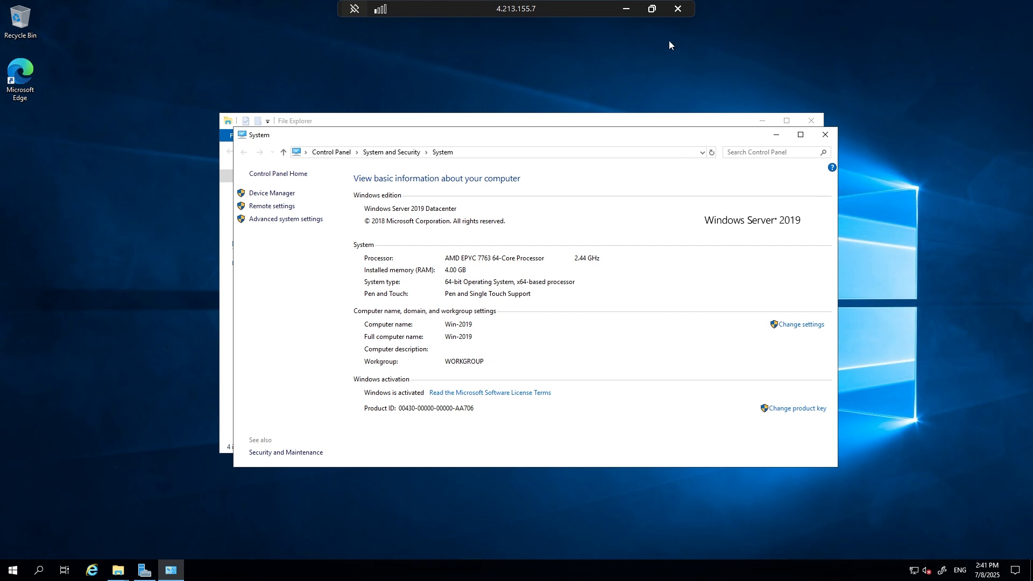
click(627, 11)
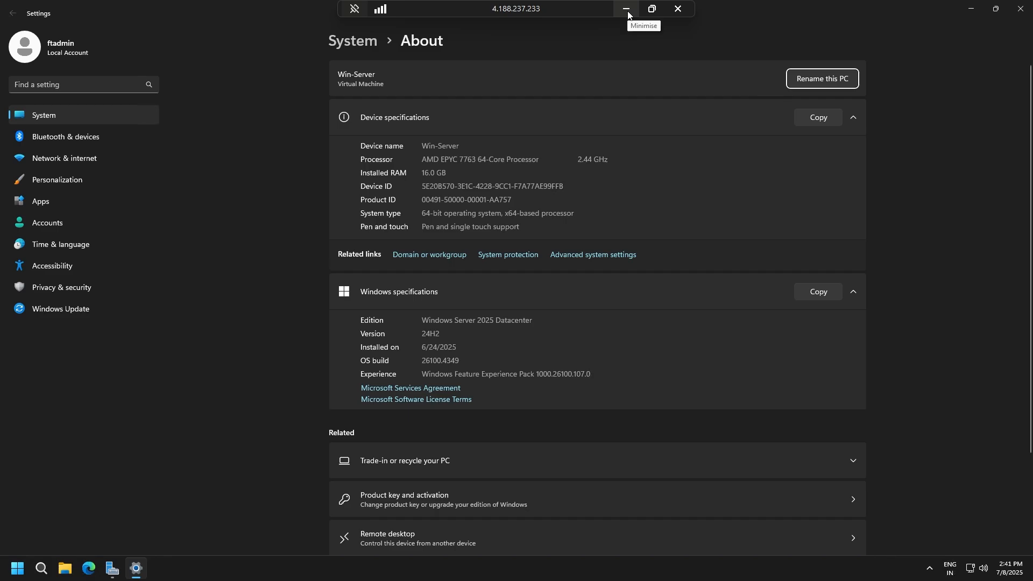
Minimize the Win-2025 and Win-2022 remote sessions, and bring the Win-2022 session back up.
click(627, 10)
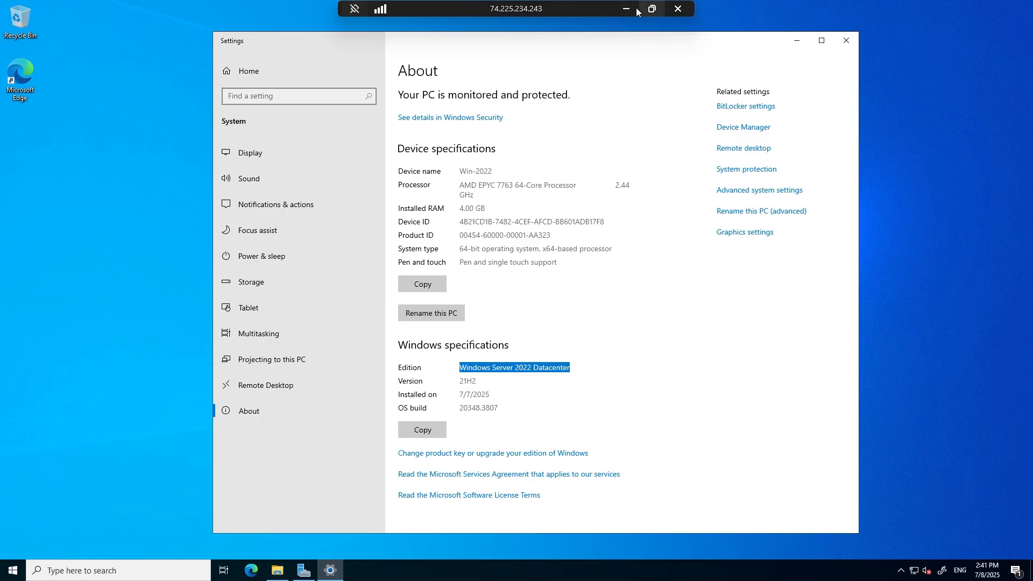
click(626, 9)
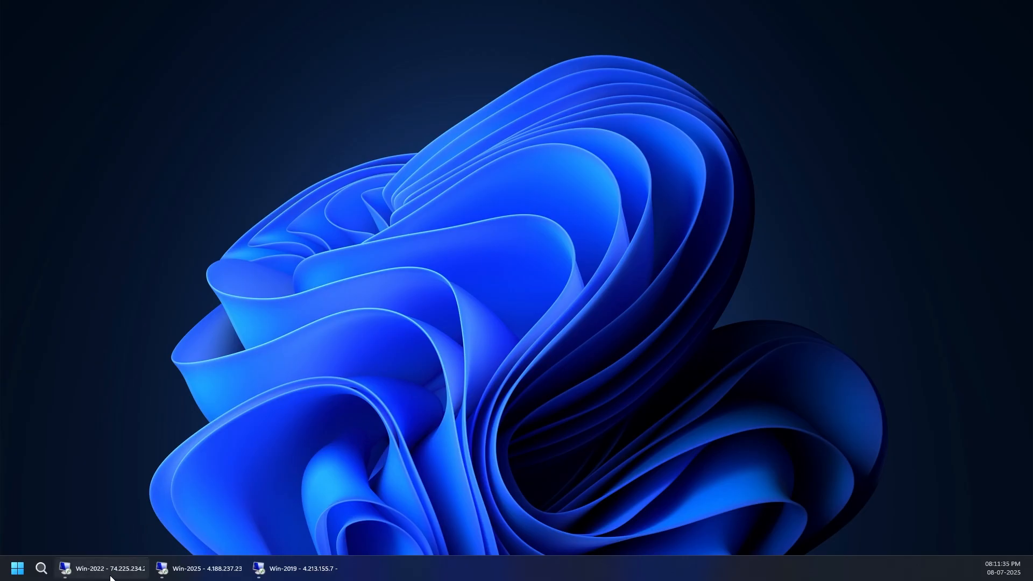
click(129, 568)
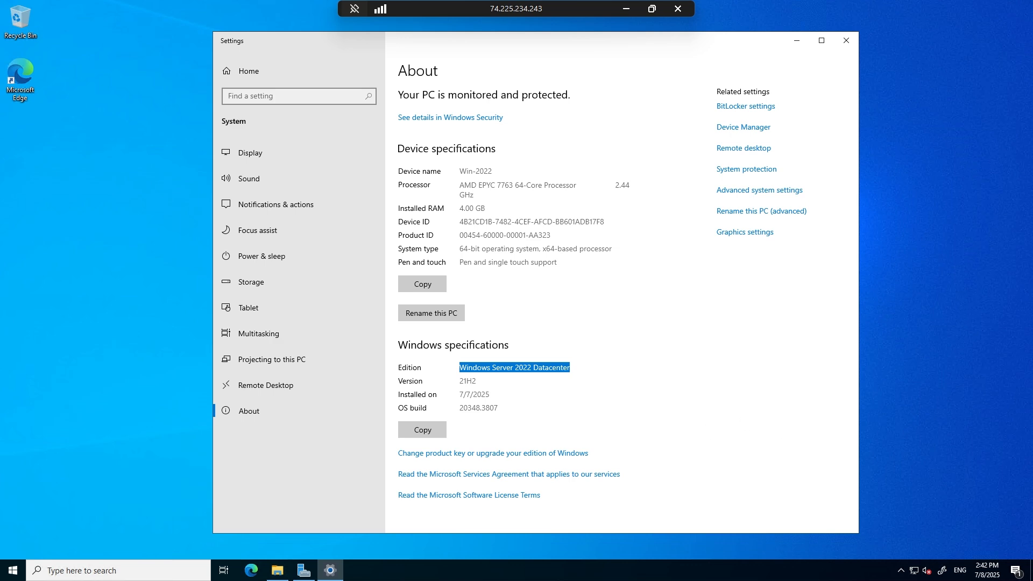
Show the taskbar search as an icon only, and close the Settings and This PC windows.
right_click(362, 562)
mouse_move(425, 359)
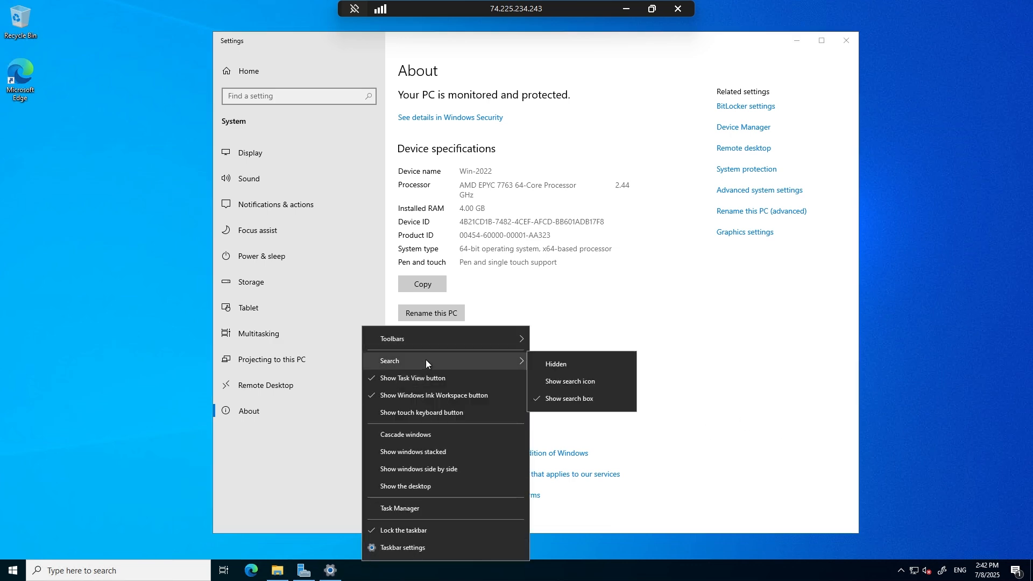
click(558, 383)
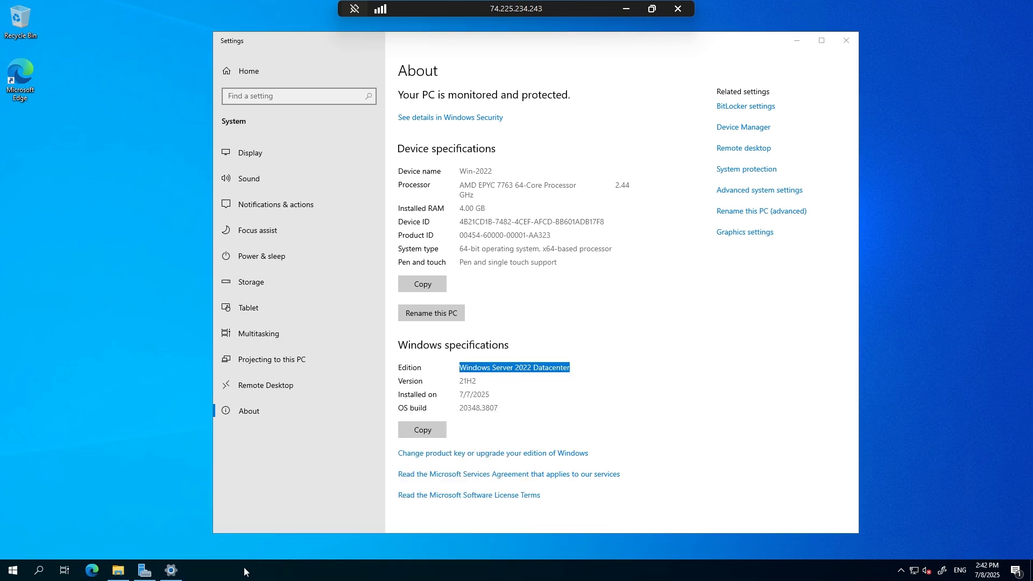
click(838, 46)
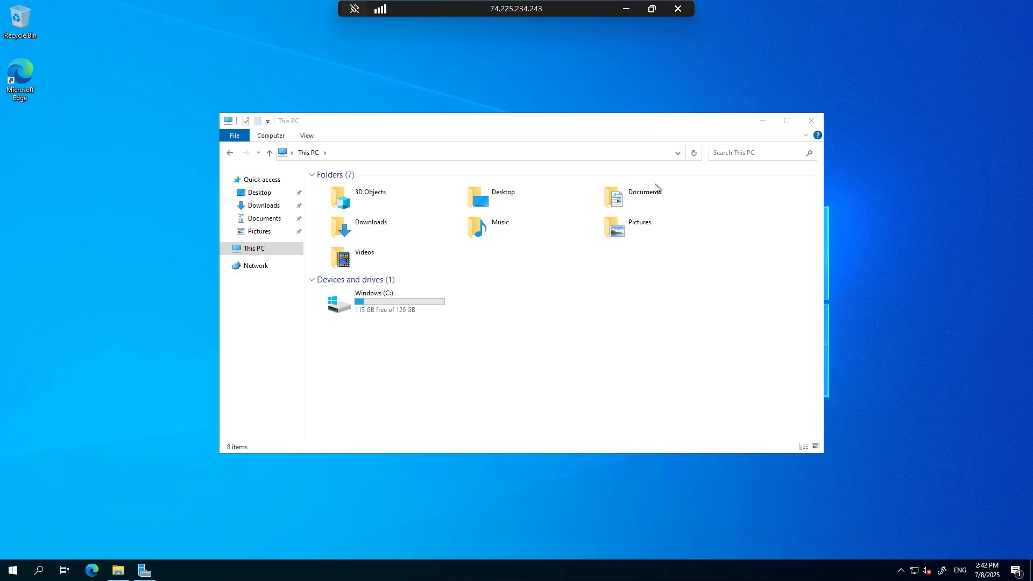
click(822, 123)
Restore Server Manager, check the role installation progress, and close the Add Roles and Features Wizard.
click(144, 568)
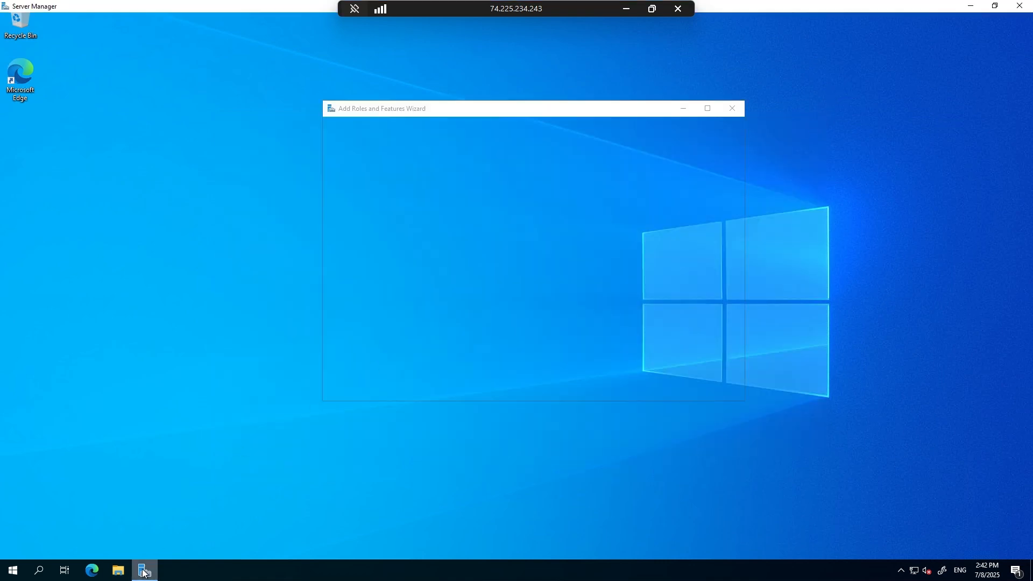
drag(580, 117, 536, 75)
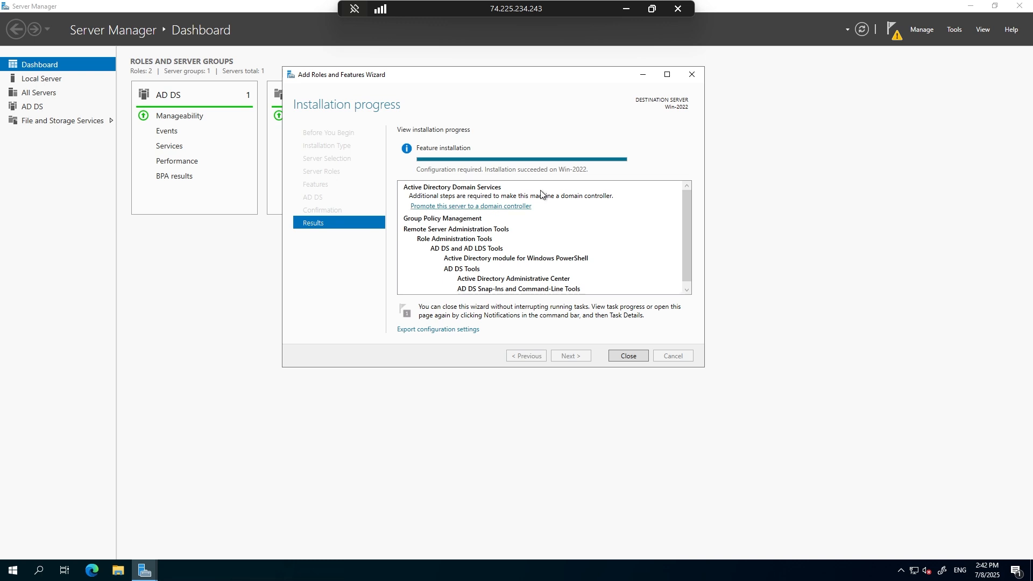
click(690, 79)
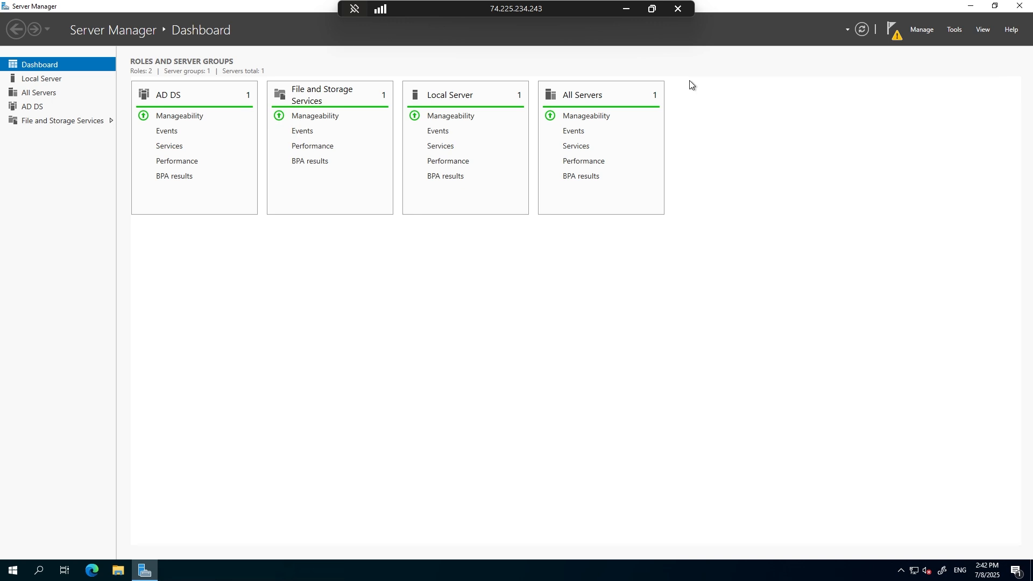
Dismiss the feature installation notification in Server Manager and refresh the dashboard.
click(891, 29)
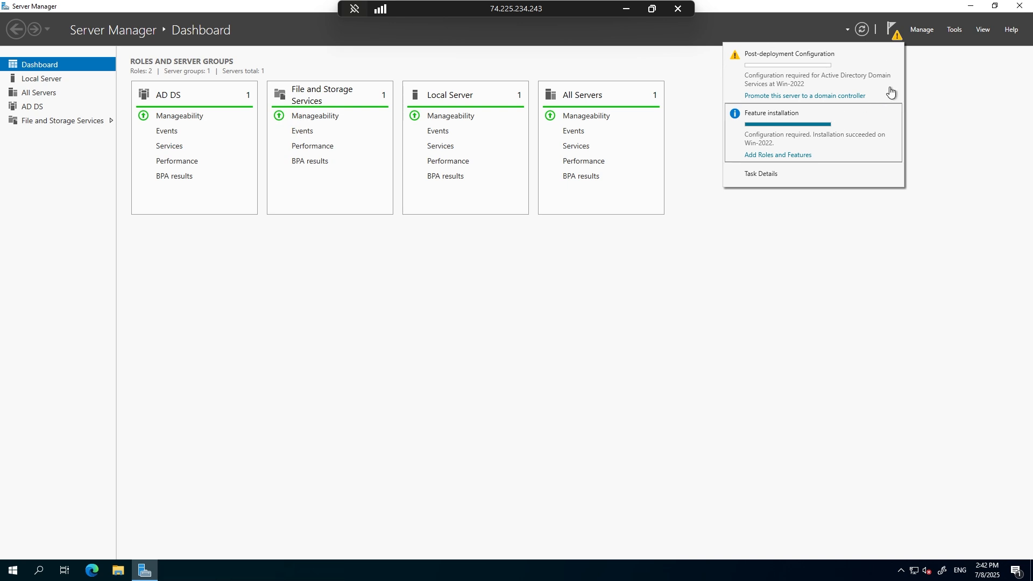
click(894, 115)
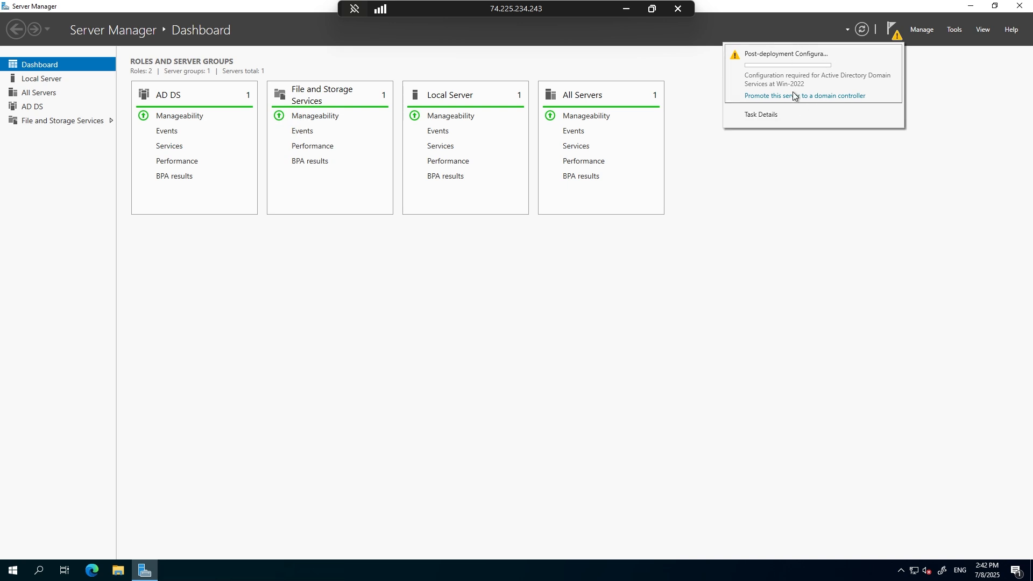
click(831, 30)
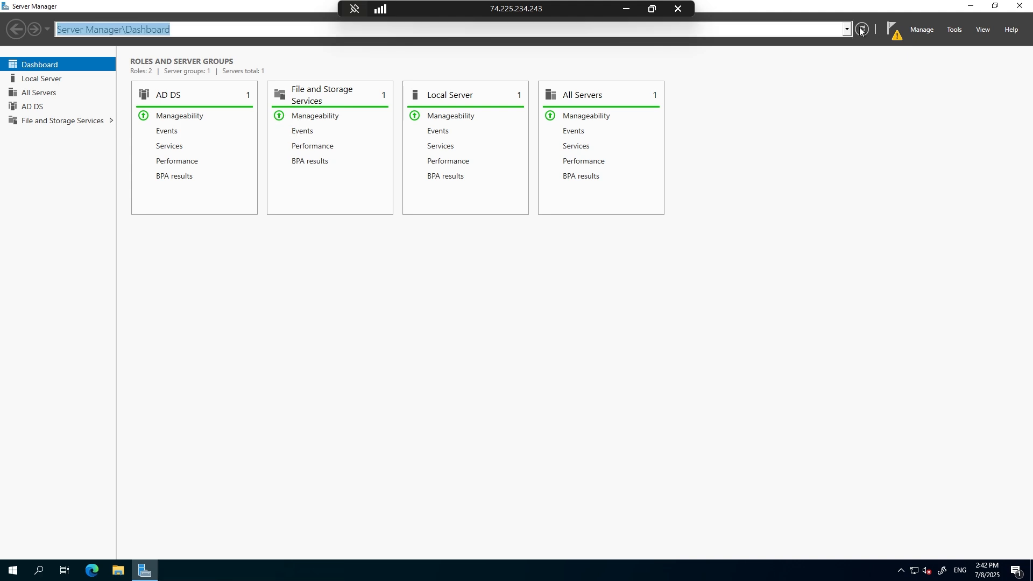
click(861, 30)
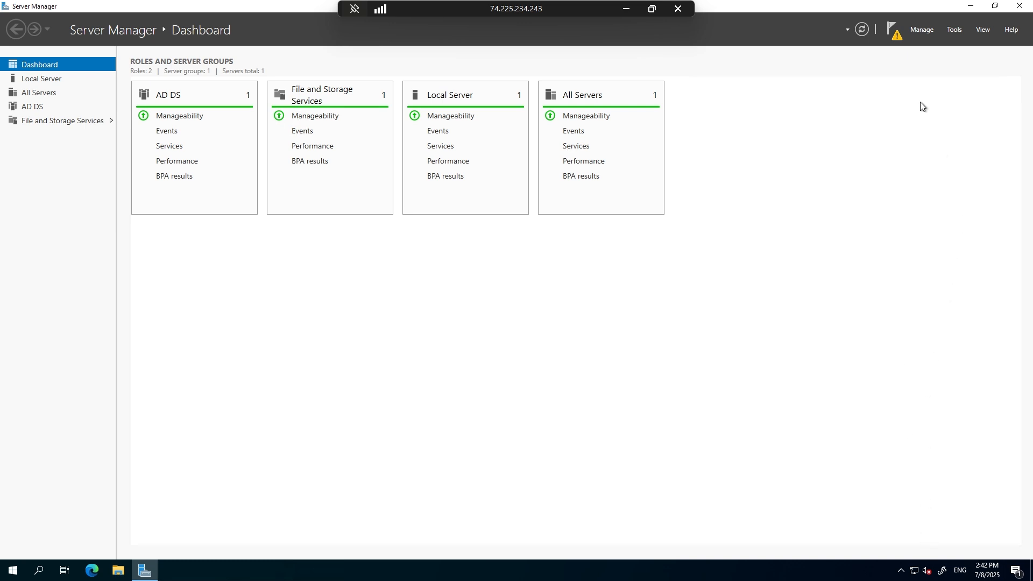
Start promoting this server to a domain controller, minimize Server Manager, and move the configuration wizard toward the middle of the desktop.
click(891, 32)
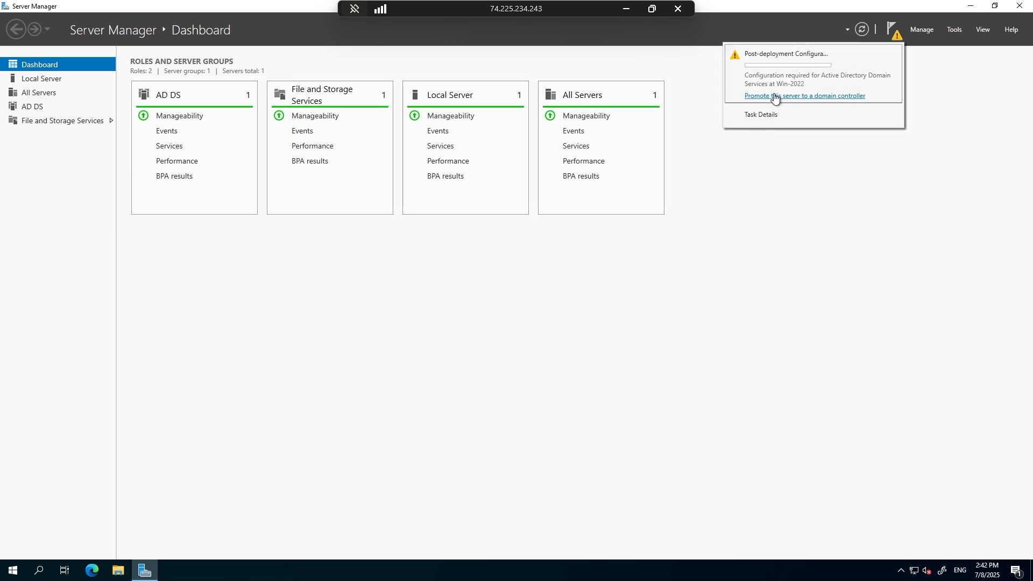
click(800, 98)
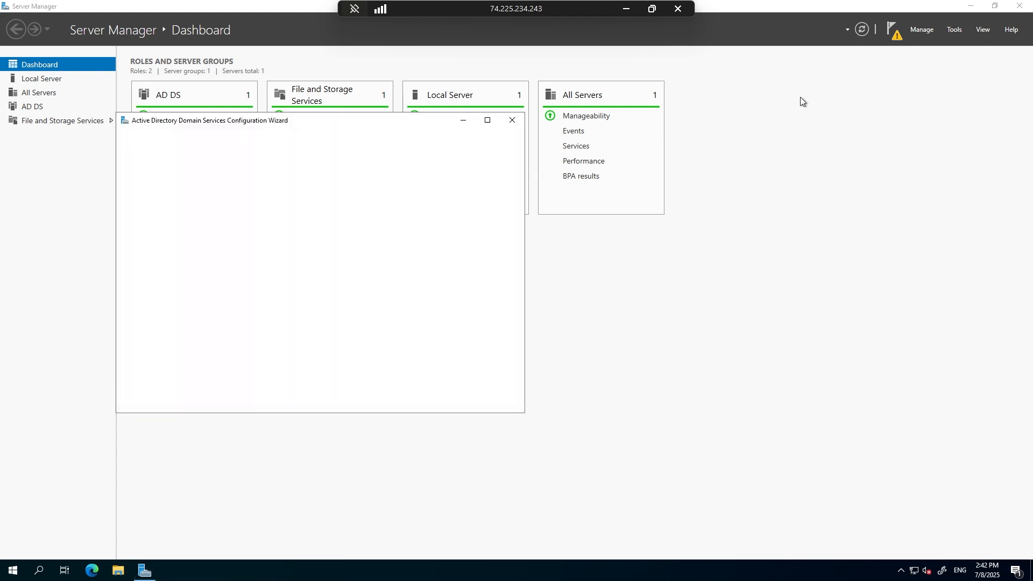
click(969, 6)
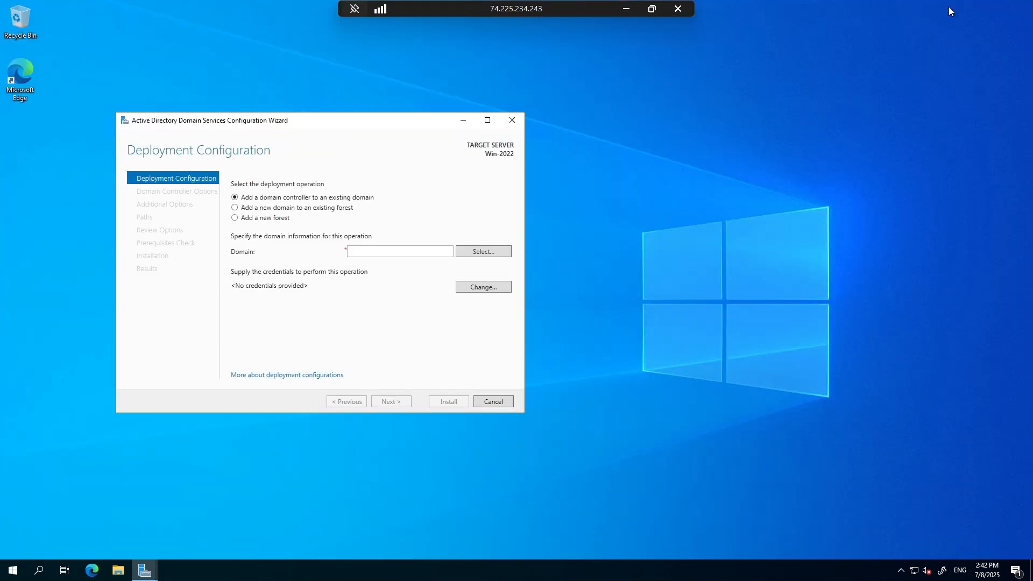
drag(385, 125, 558, 104)
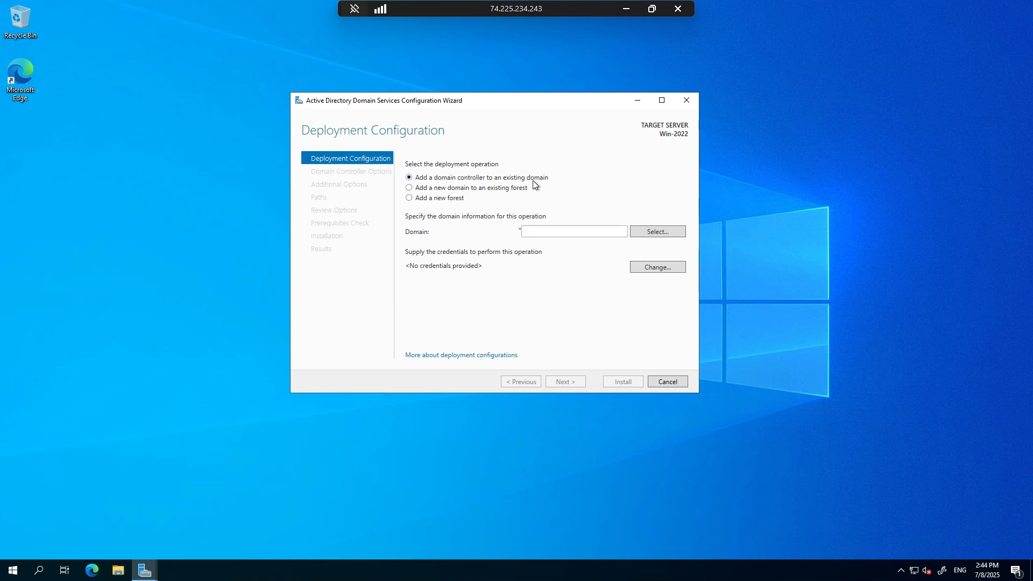
Examine the domain types offered for adding a new domain to an existing forest.
click(458, 189)
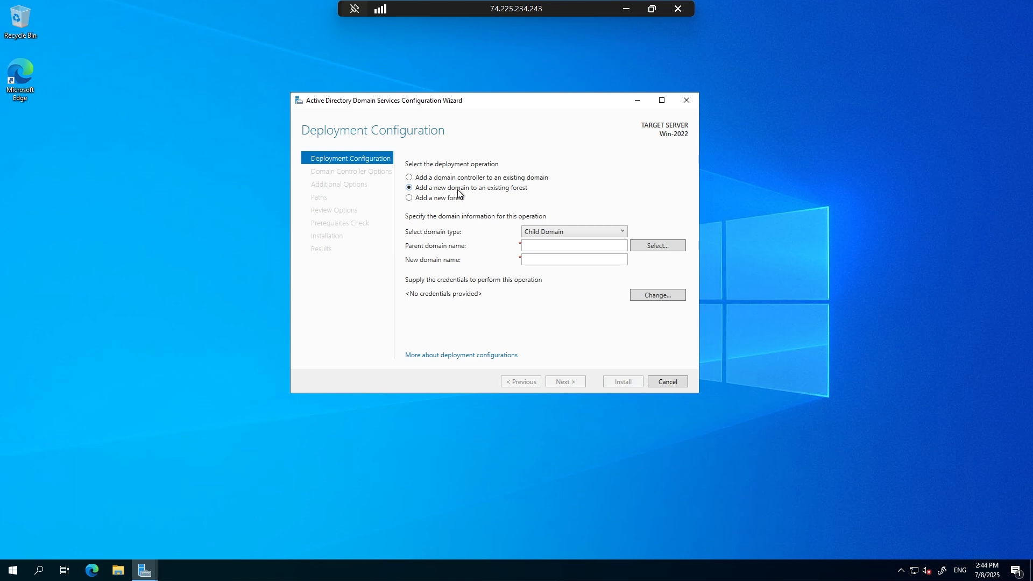
click(576, 233)
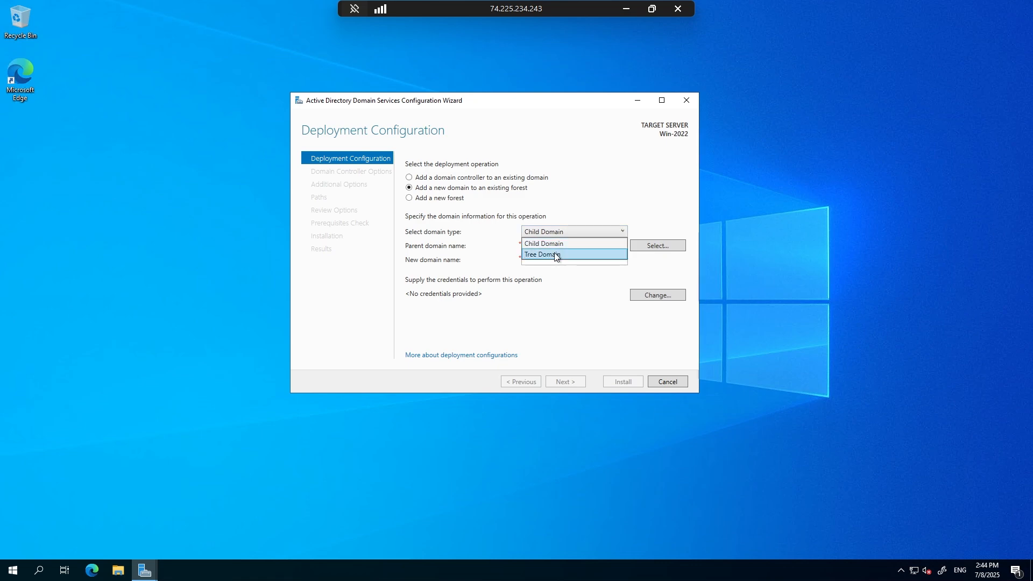
click(593, 182)
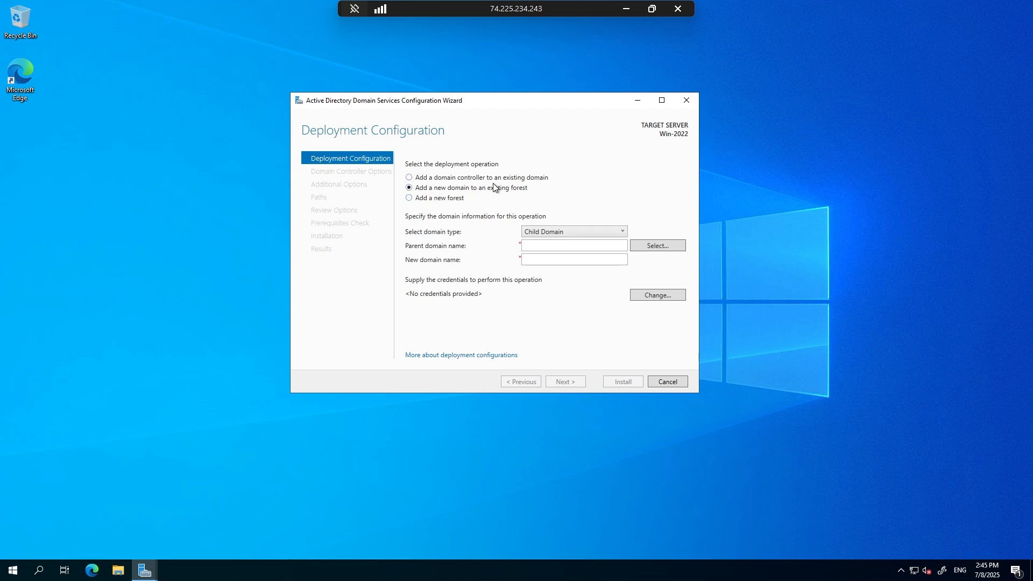
Set the deployment to add a new forest with the root domain name necroman.local, and continue to the domain controller options.
click(438, 199)
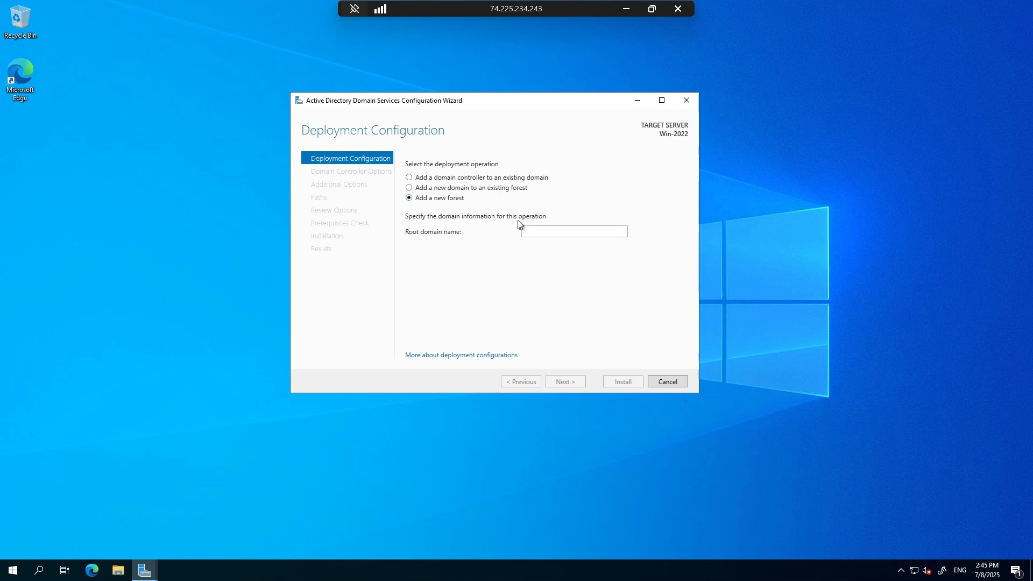
click(547, 229)
click(552, 234)
text(necroman)
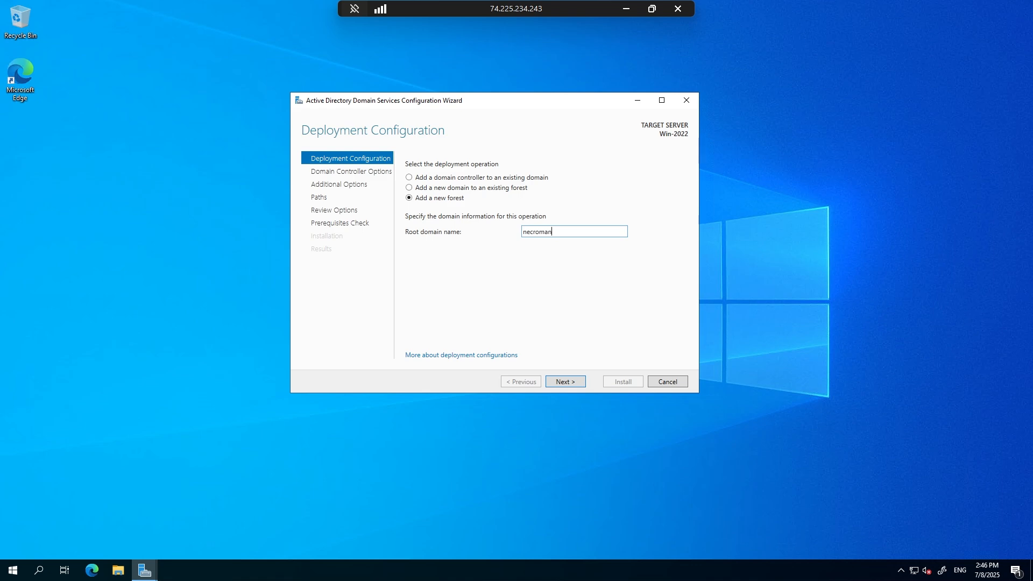
text(.local)
double_click(533, 232)
key(End)
drag(571, 232, 517, 237)
click(592, 234)
click(627, 8)
key(alt+Tab)
click(566, 384)
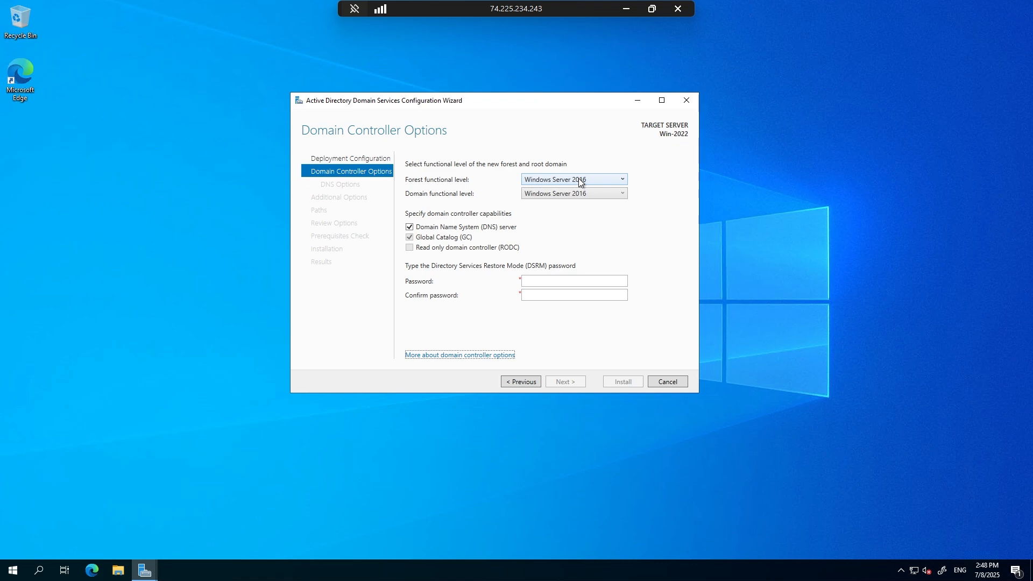
Examine the available forest functional levels and choose Windows Server 2016 as the domain functional level.
click(580, 183)
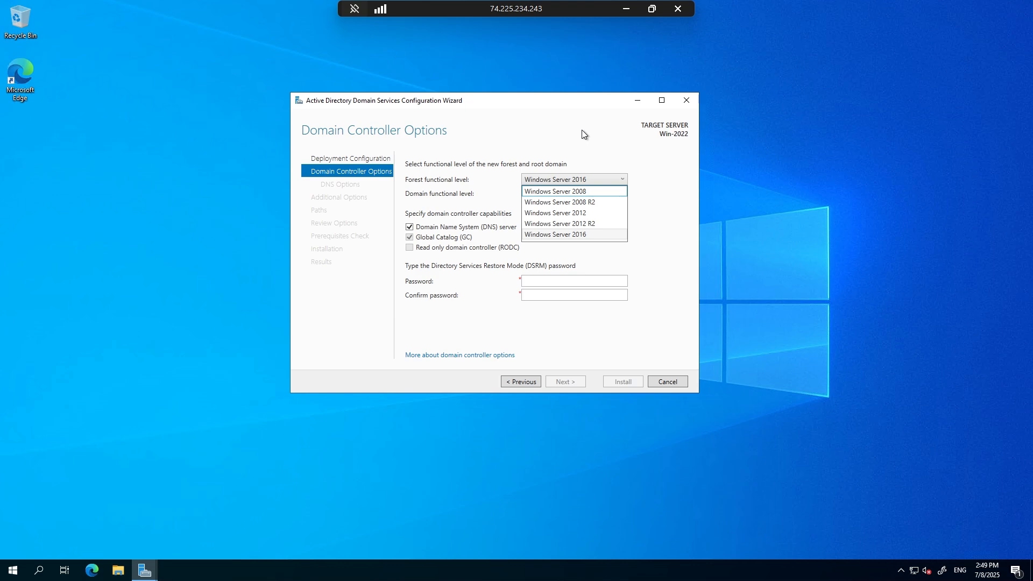
click(582, 130)
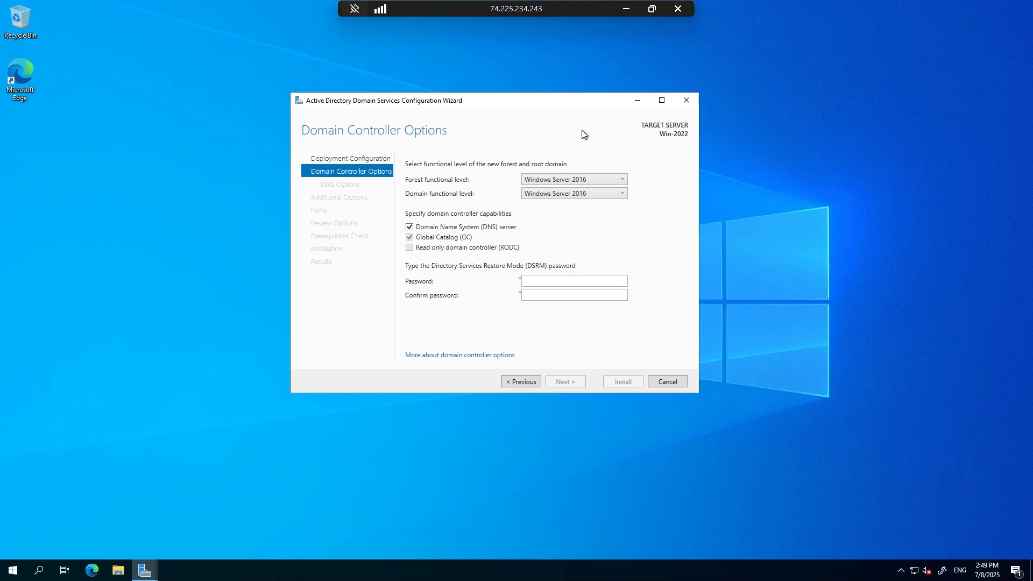
click(570, 195)
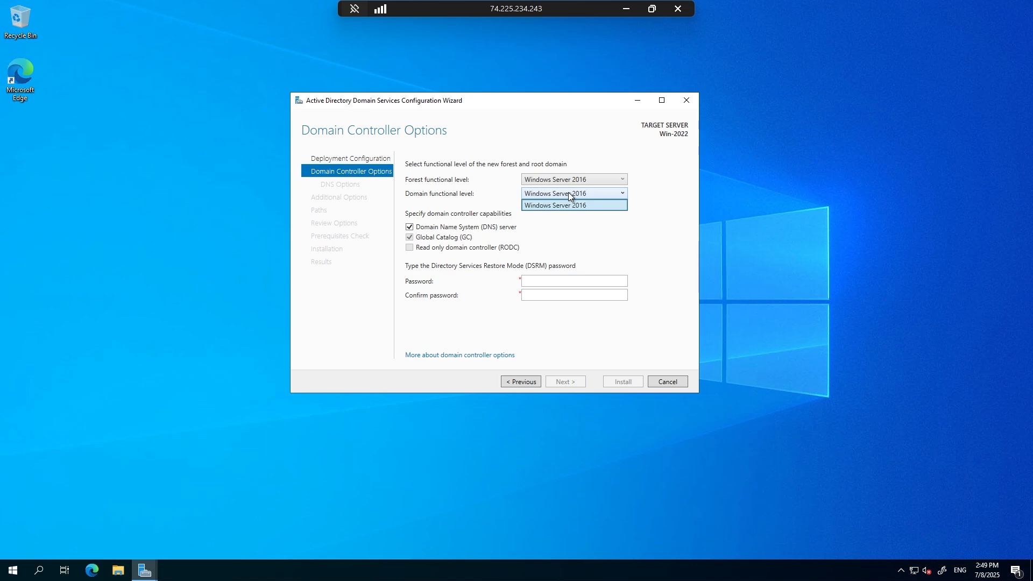
click(583, 208)
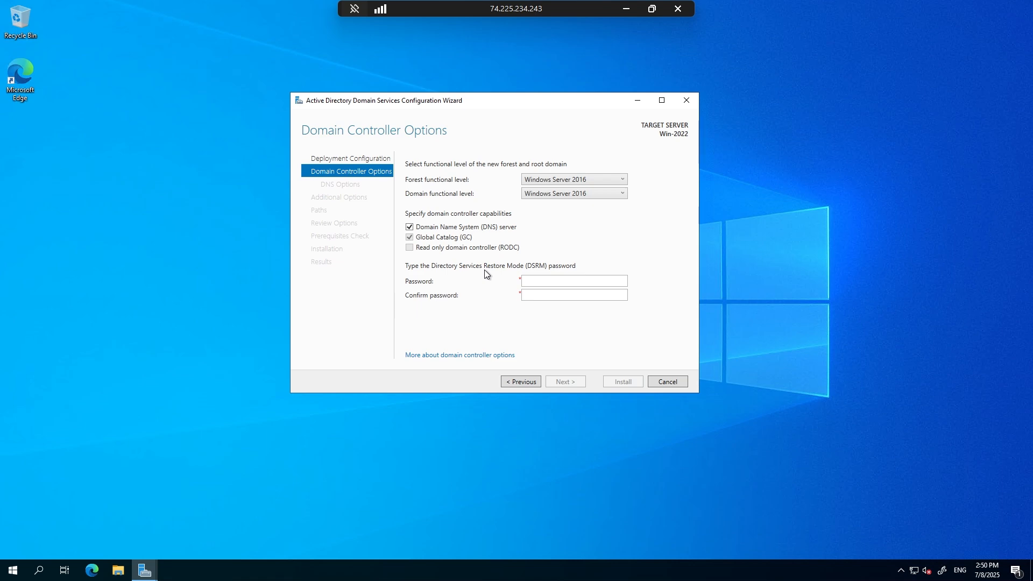
Enter and confirm the Directory Services Restore Mode password, and continue to the DNS options.
click(590, 281)
text(**********)
key(Tab)
text(**********)
key(Tab)
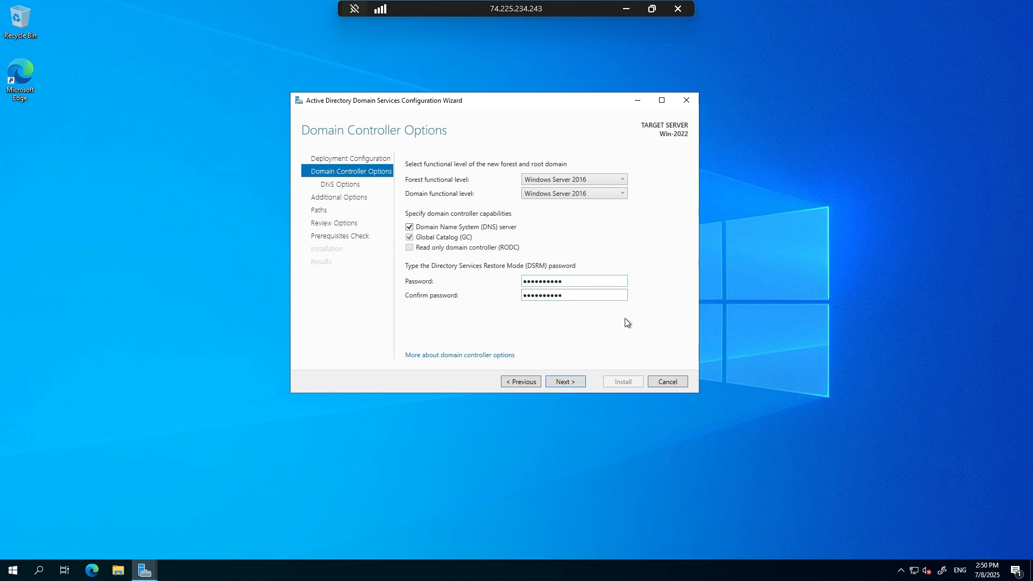
click(569, 382)
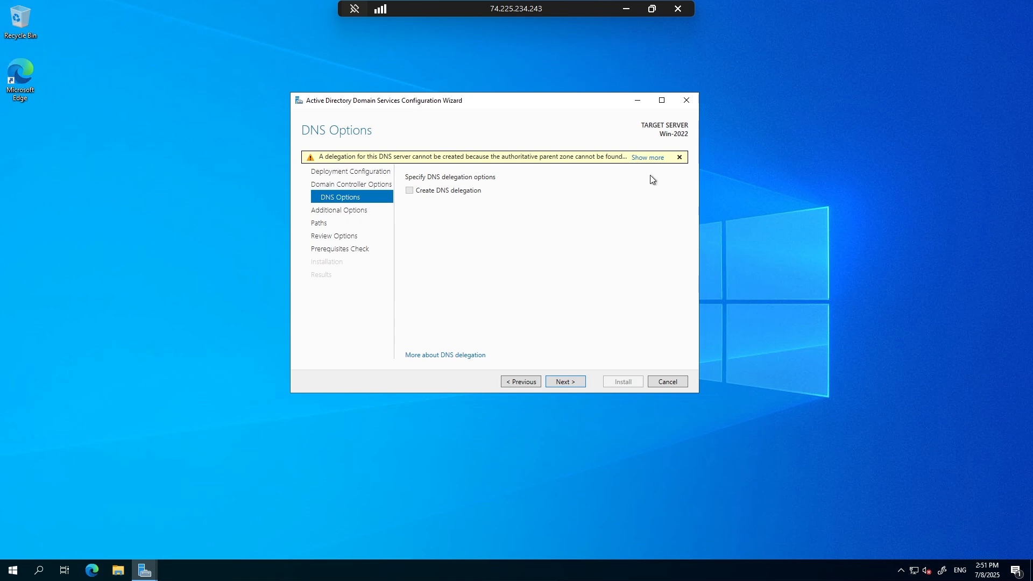
Read the full DNS delegation warning, and continue to the additional options without creating a DNS delegation.
click(647, 157)
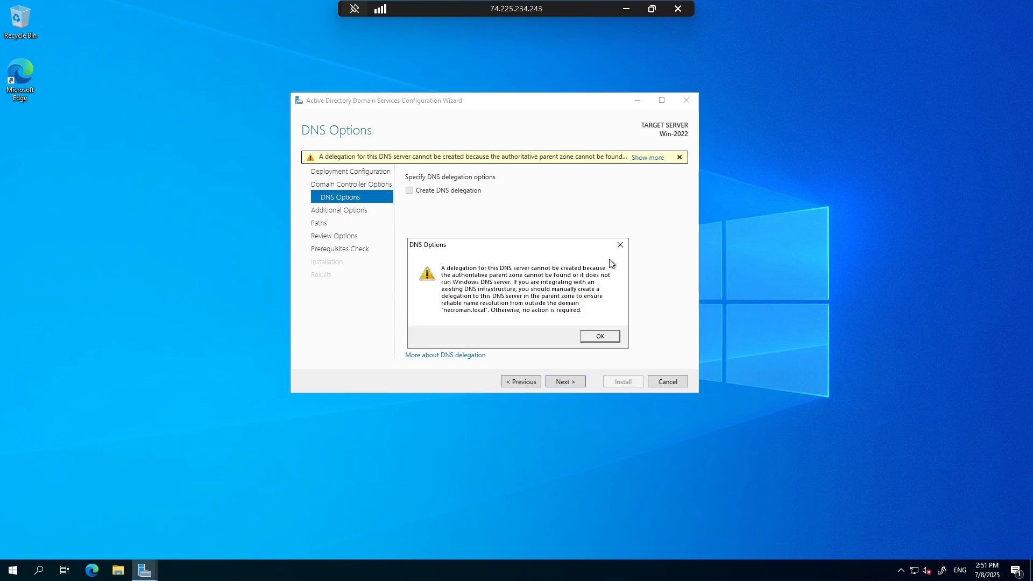
click(618, 246)
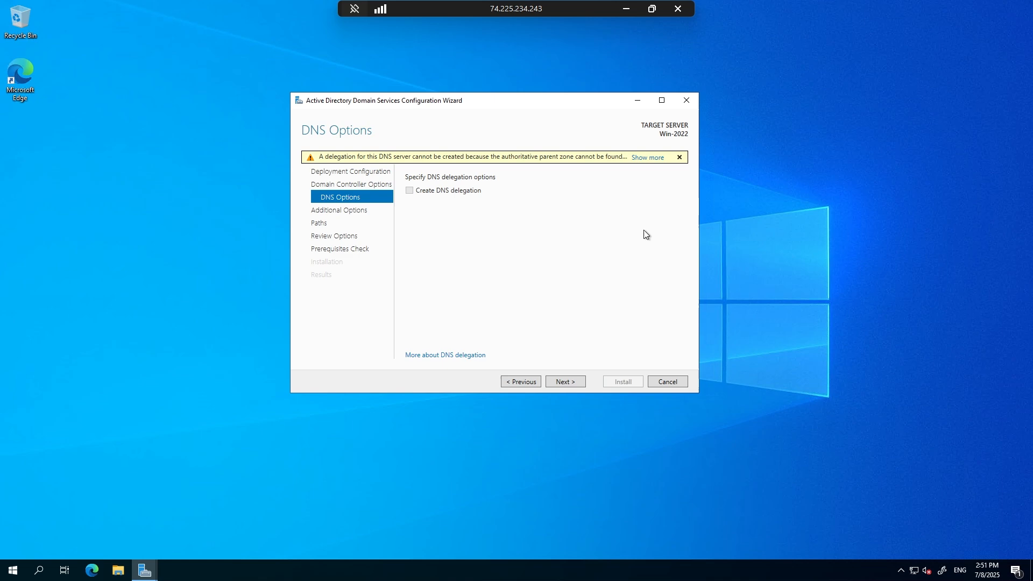
click(647, 158)
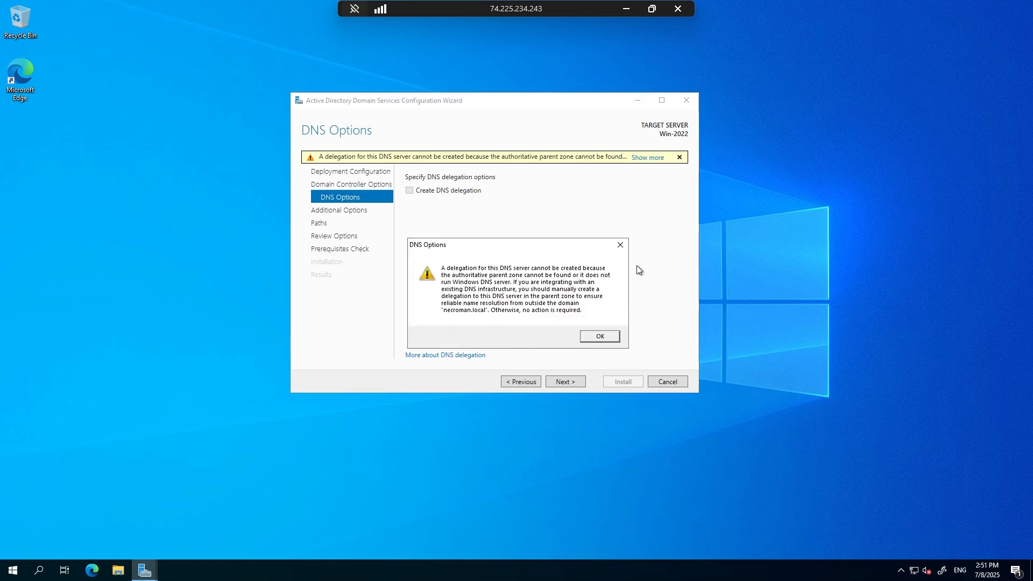
click(621, 245)
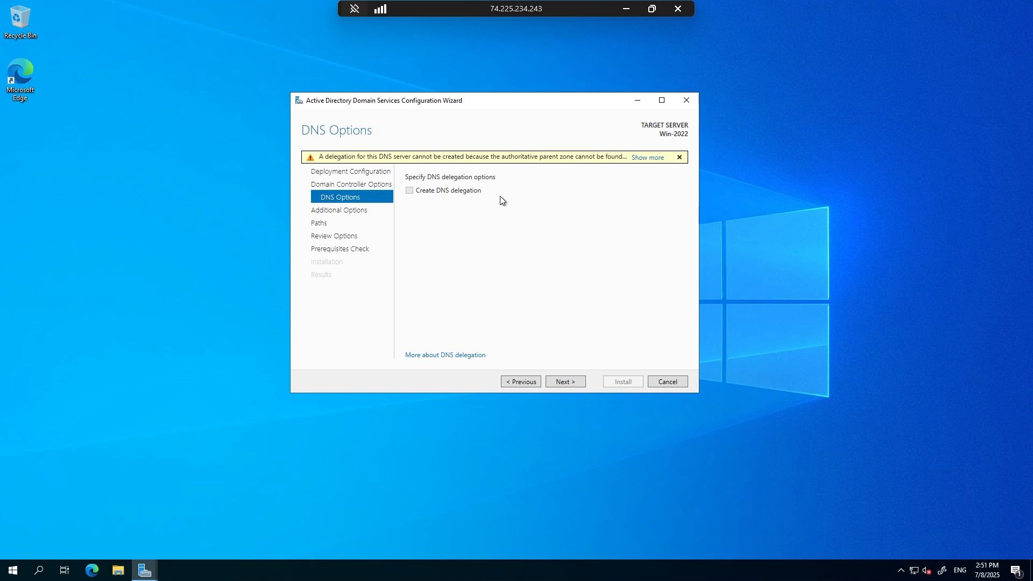
click(567, 381)
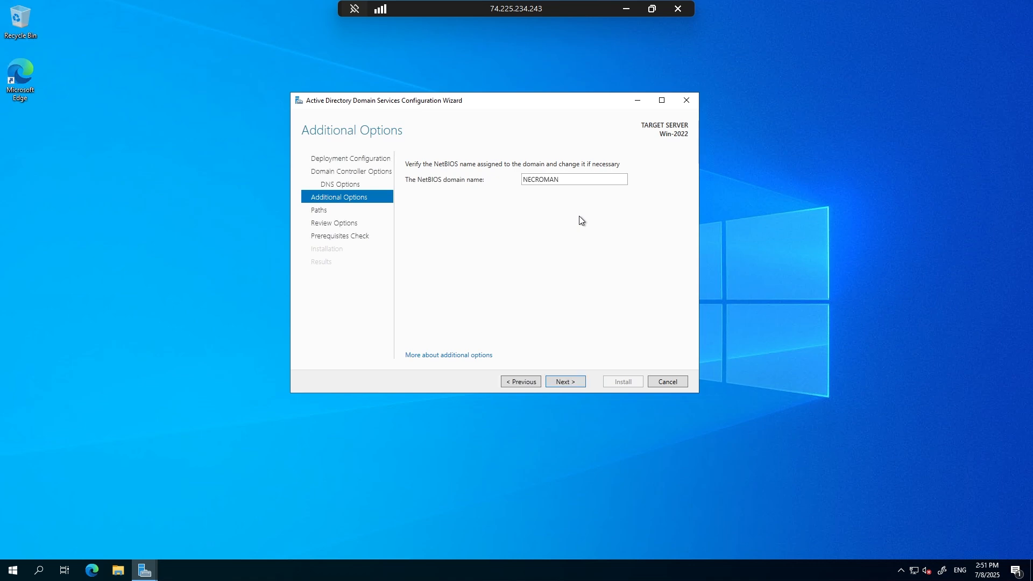
right_click(154, 220)
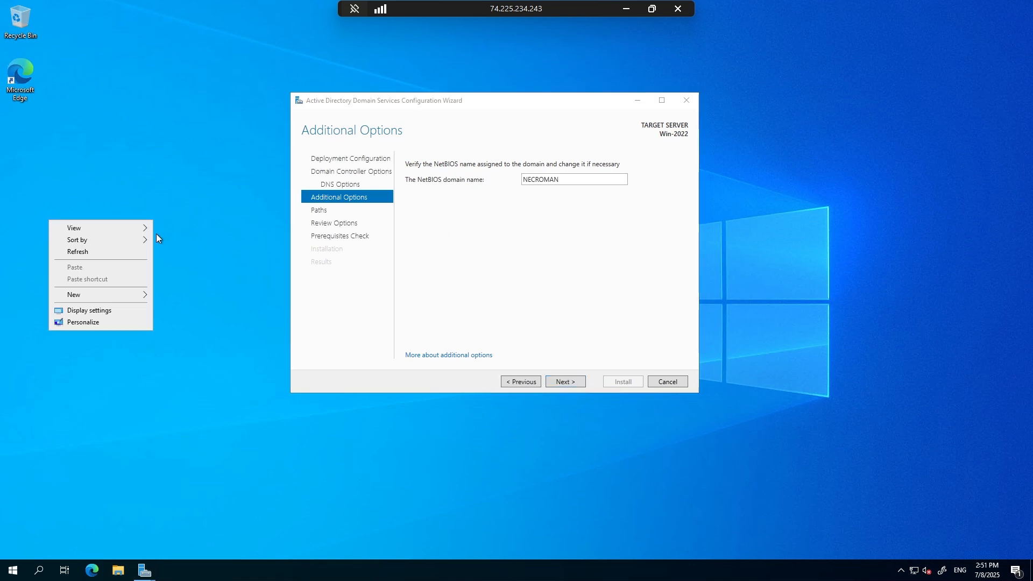
Open a new Notepad document and write the domain name necroman.local as its first entry.
click(133, 251)
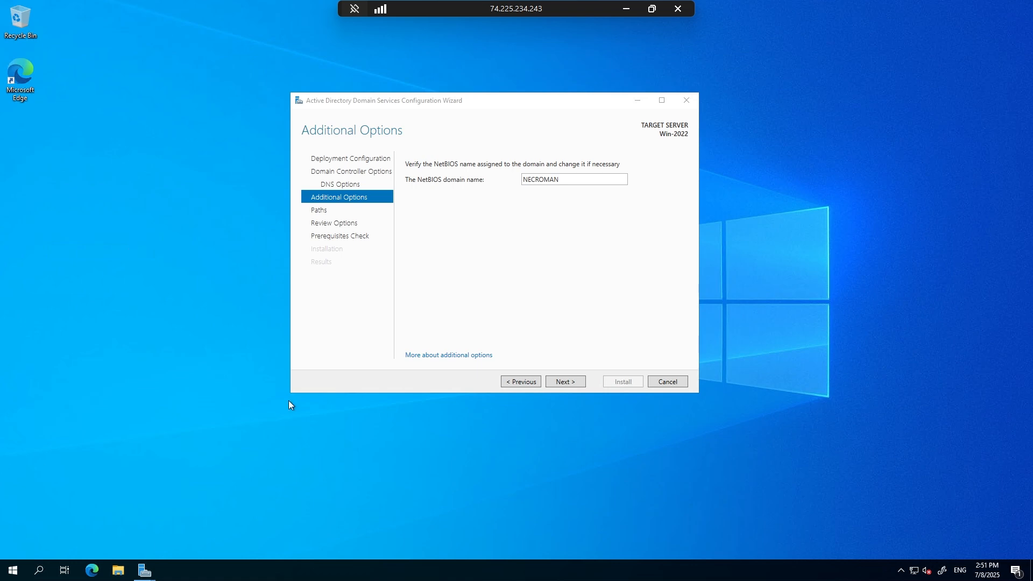
click(13, 570)
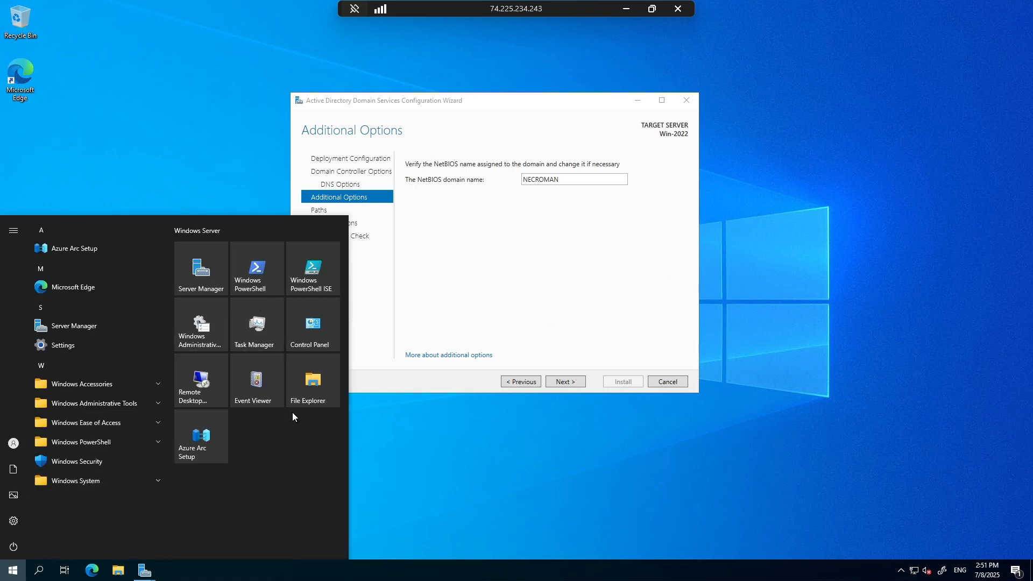
text(not)
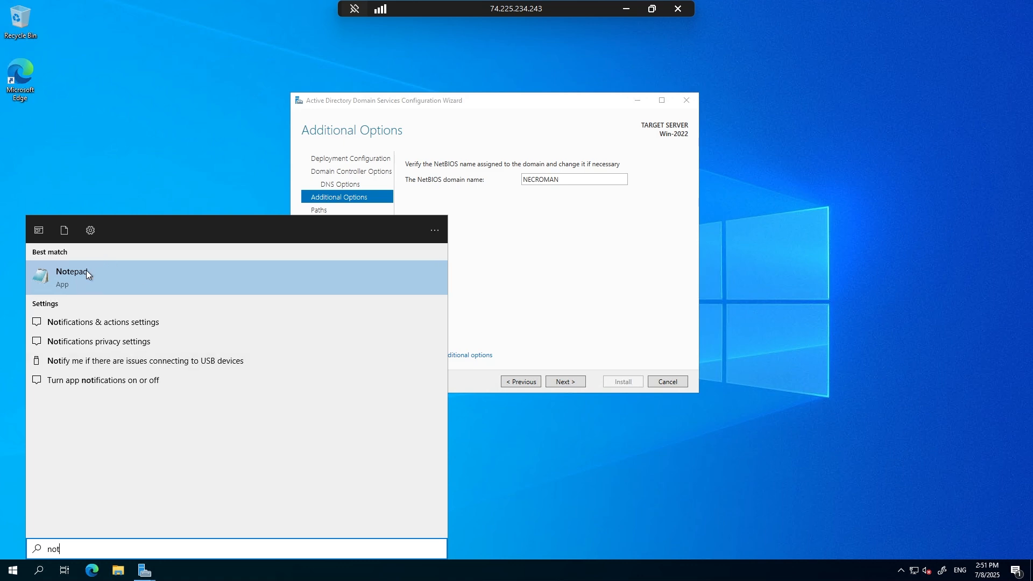
click(86, 271)
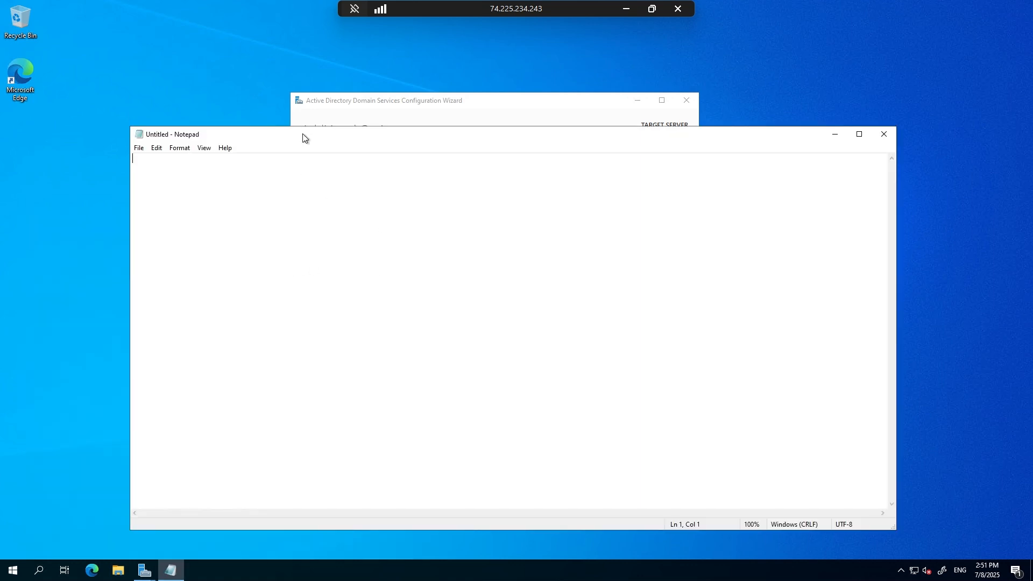
drag(303, 138, 300, 173)
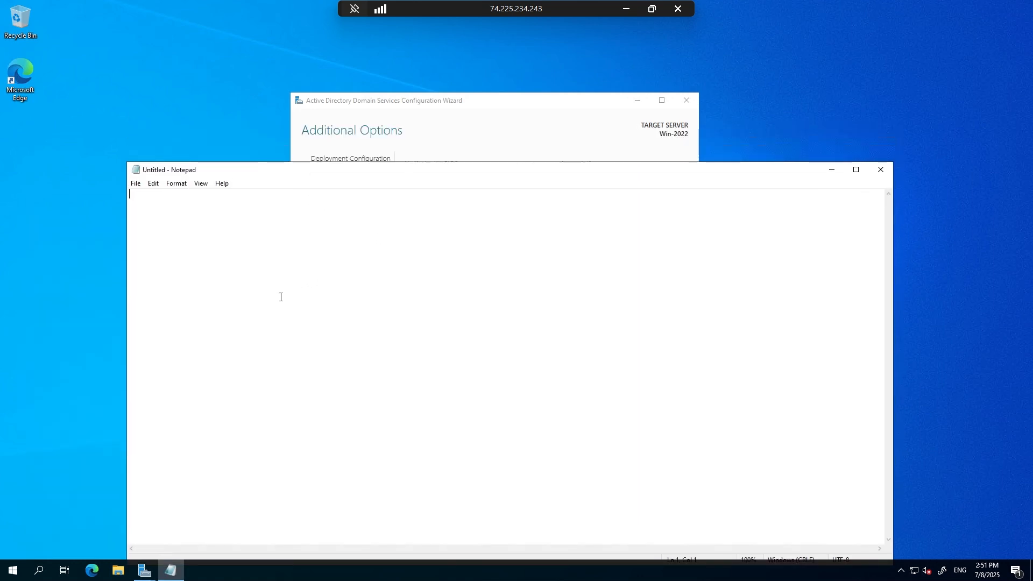
text(necro)
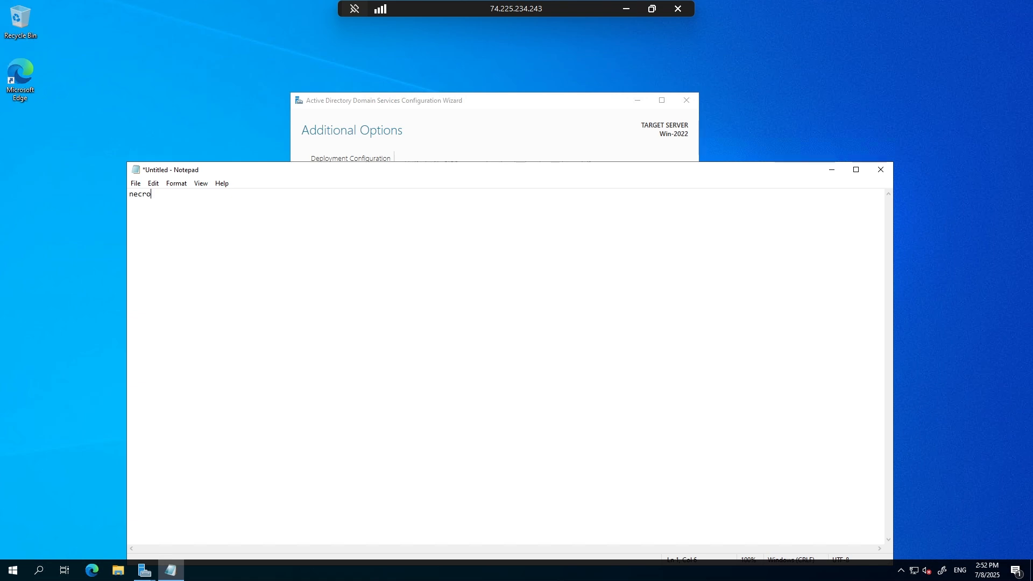
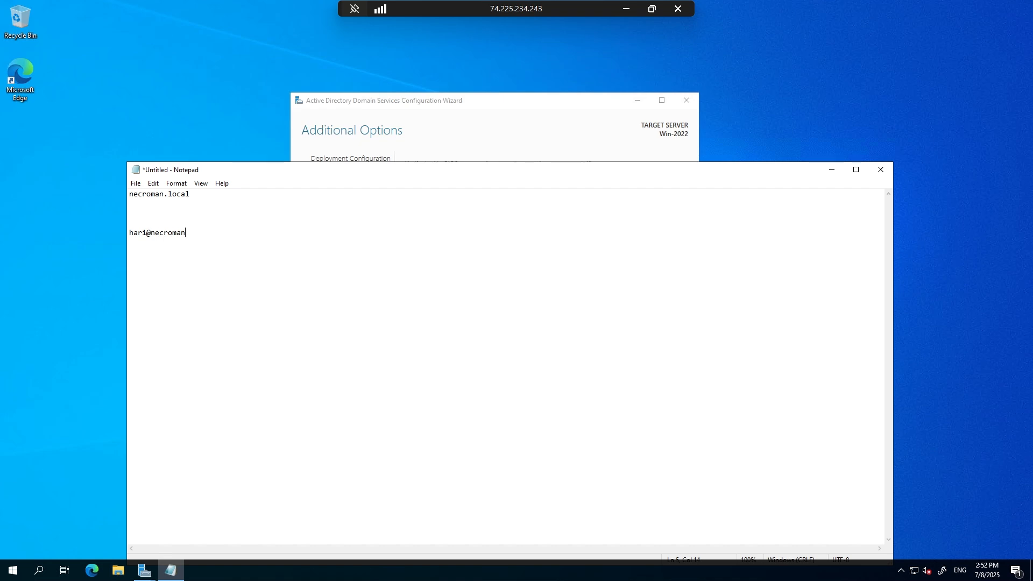
key(Return)
key(Return)
key(Return)
scroll(198, 322, up, 16)
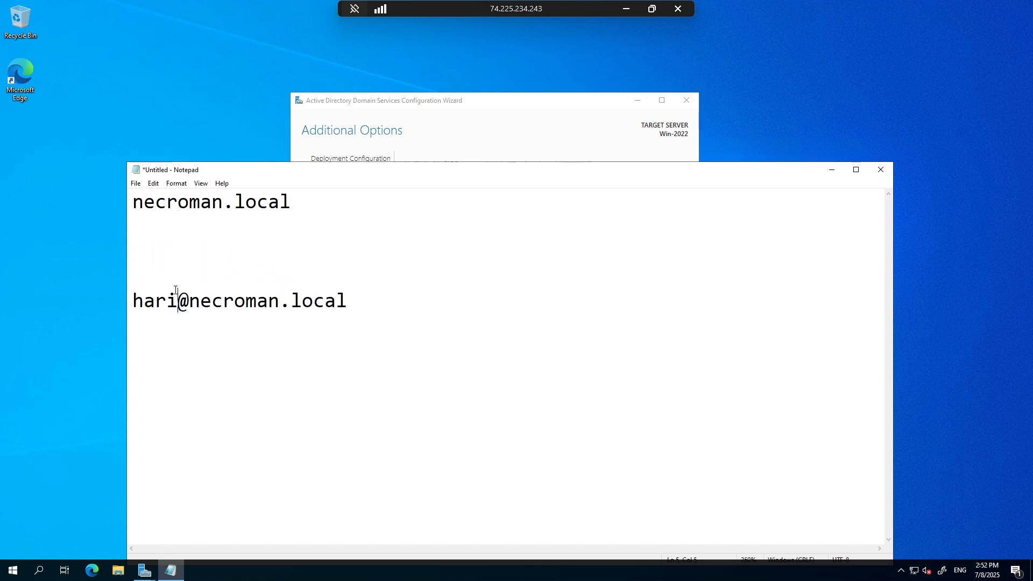
Remove the extra blank lines in the note and add the same user's logon name with the prefix necroman\.
click(174, 271)
key(BackSpace)
key(BackSpace)
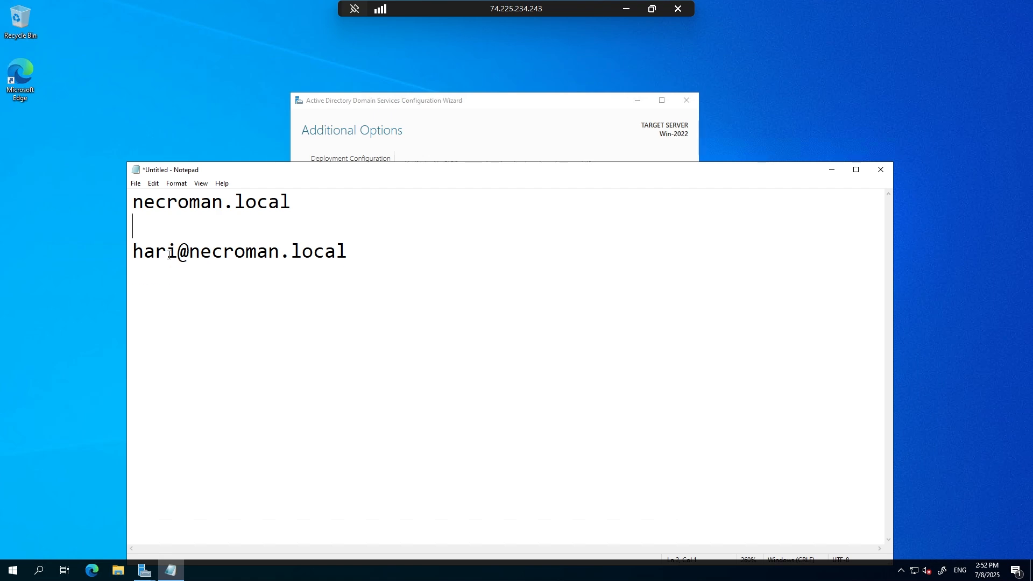
click(393, 253)
click(303, 309)
text(necrom)
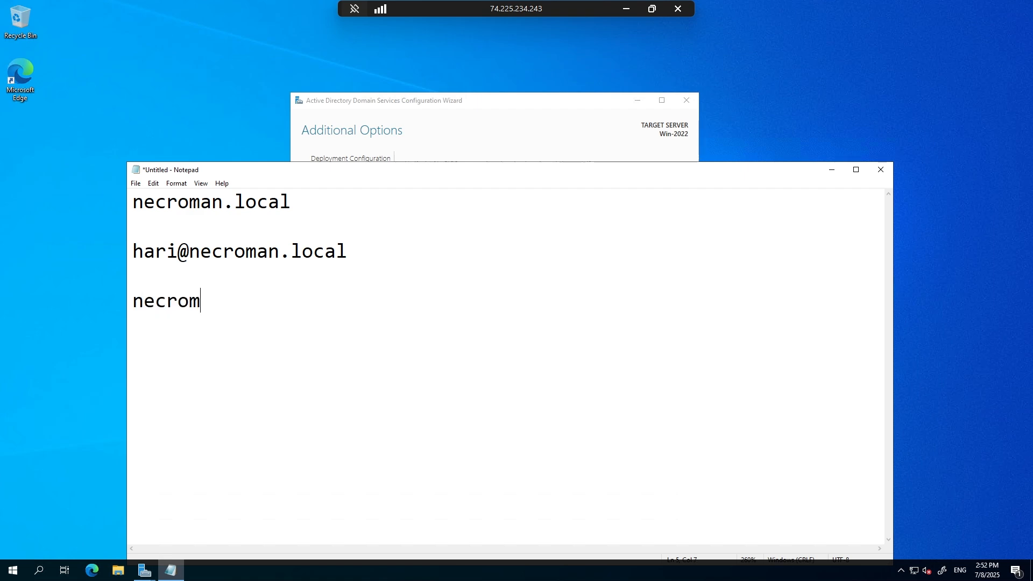
text(an\hario)
key(BackSpace)
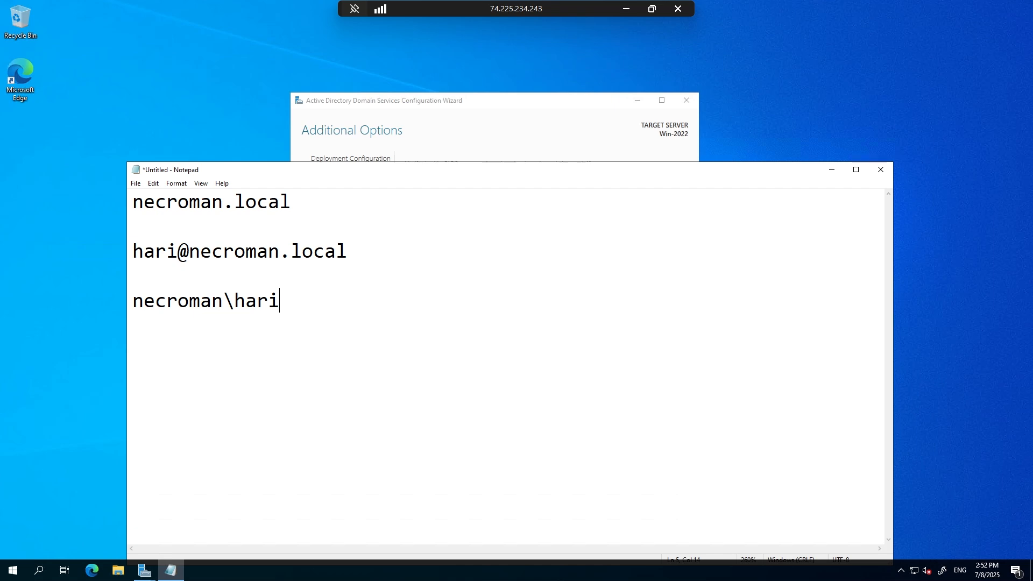
Compare the necroman prefix in the note with the wizard's NetBIOS domain name, and close the note without saving.
double_click(227, 307)
double_click(199, 295)
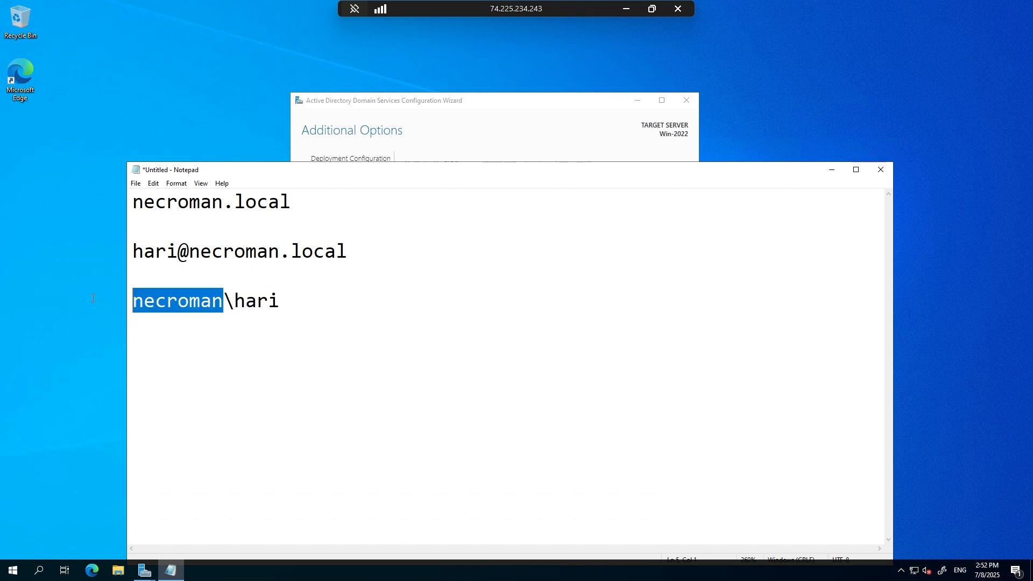
drag(329, 300, 225, 307)
drag(430, 173, 442, 347)
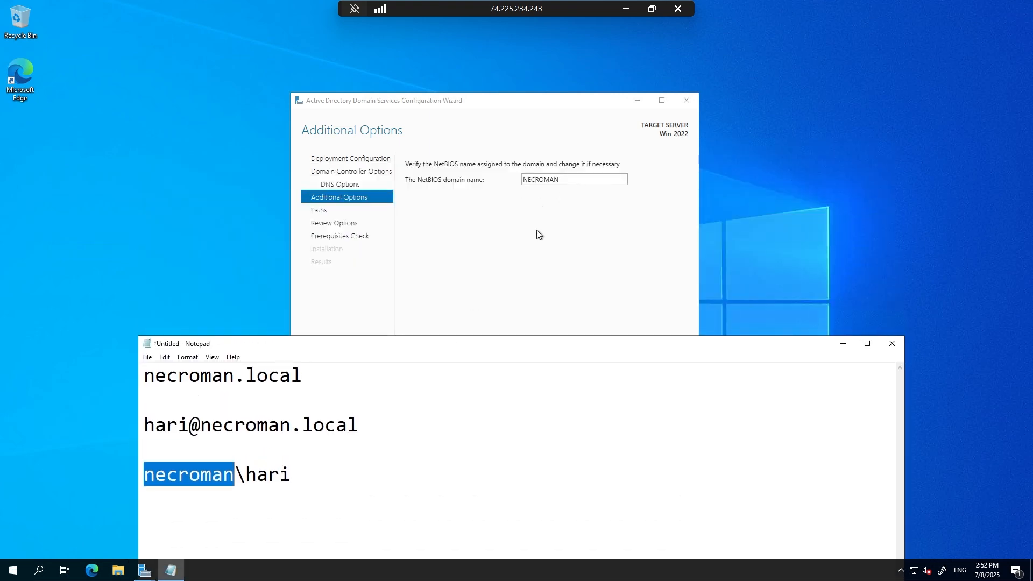
drag(466, 353, 500, 216)
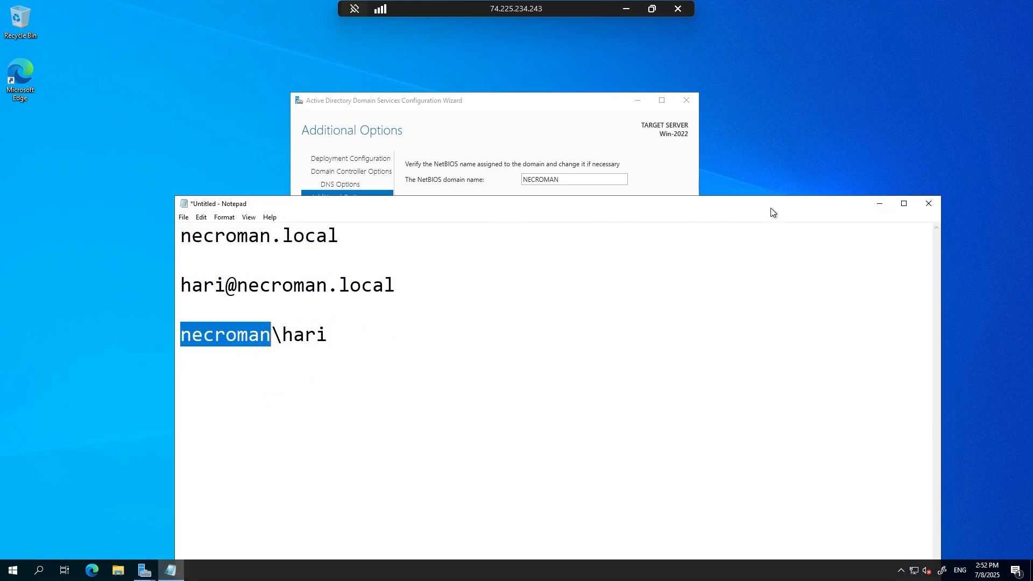
click(929, 204)
click(535, 286)
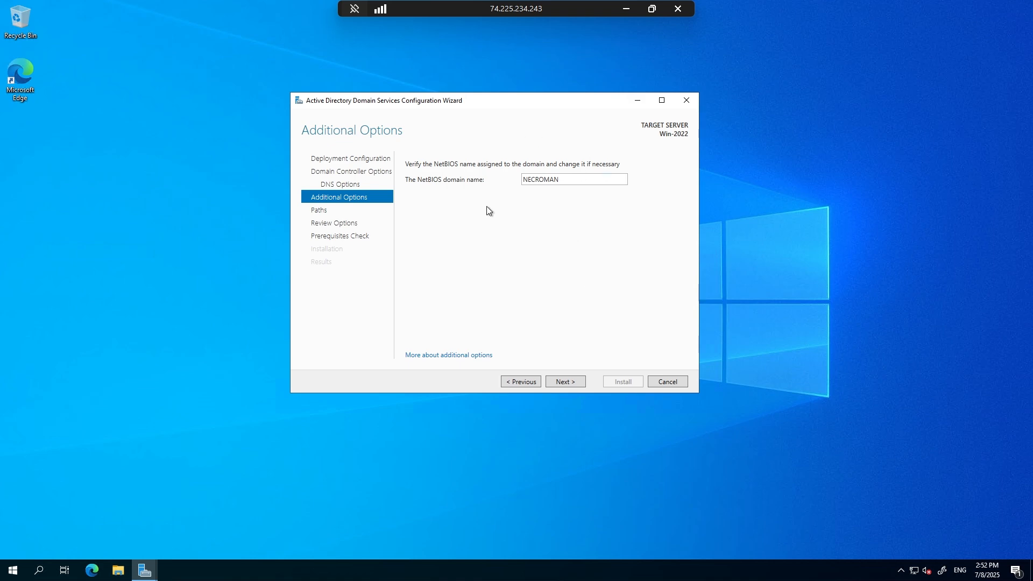
Keep NECROMAN as the NetBIOS domain name and continue to the AD DS paths.
drag(523, 180, 593, 178)
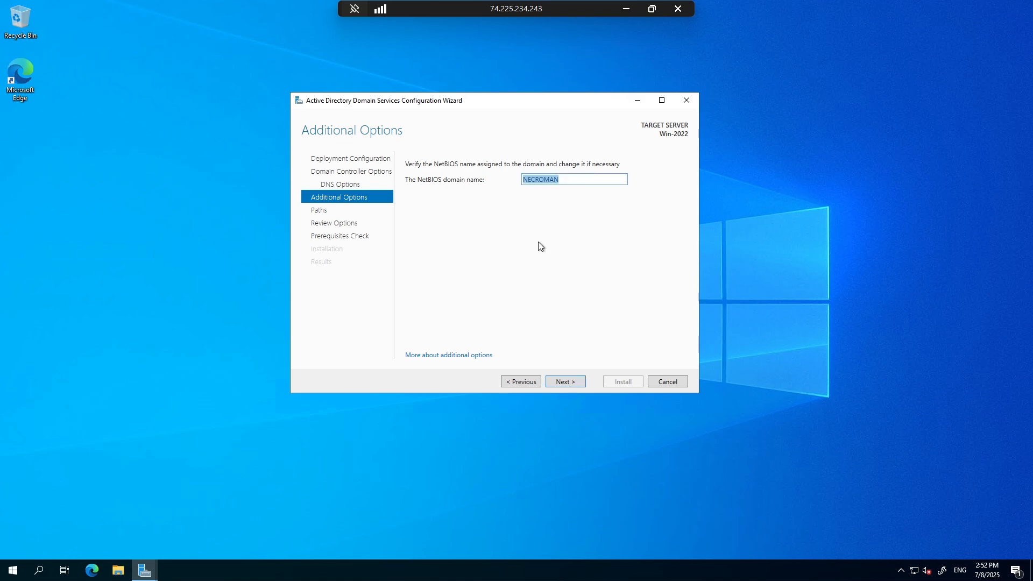
click(538, 241)
double_click(571, 182)
click(573, 182)
key(BackSpace)
text(N)
click(560, 379)
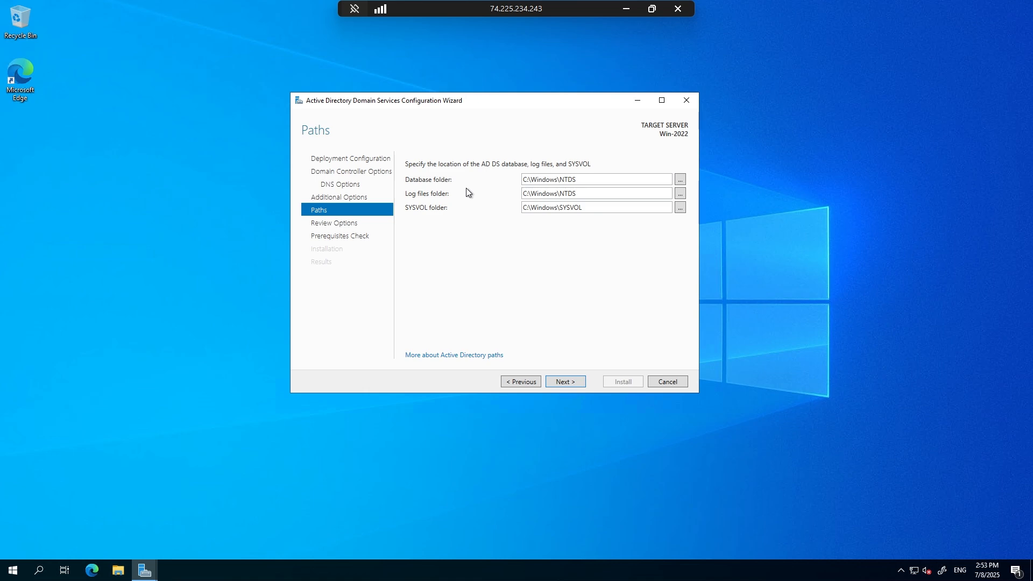
Keep the default database, log files and SYSVOL folders, and continue through the review of selections to the prerequisites check.
click(588, 182)
click(592, 180)
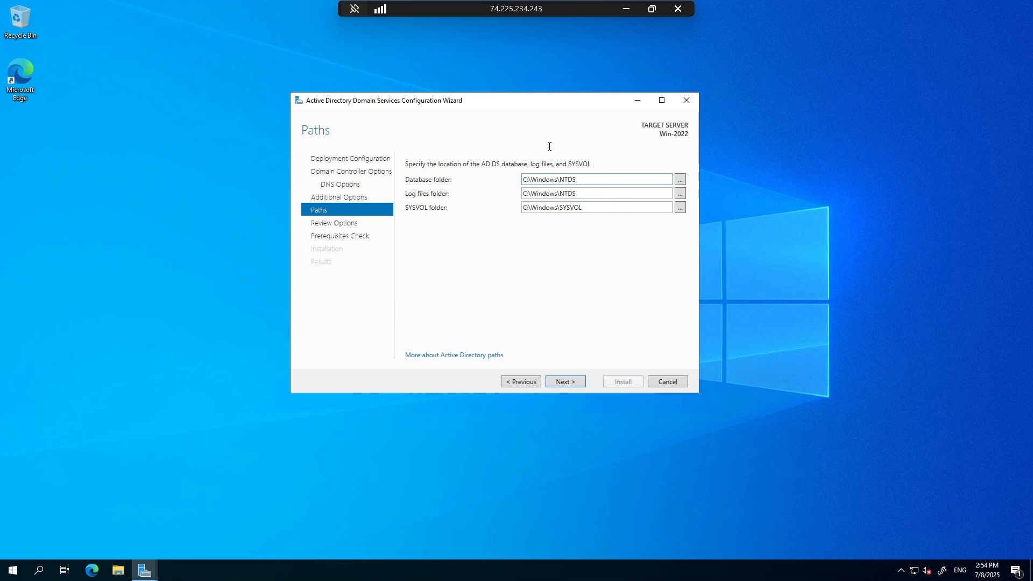
click(561, 386)
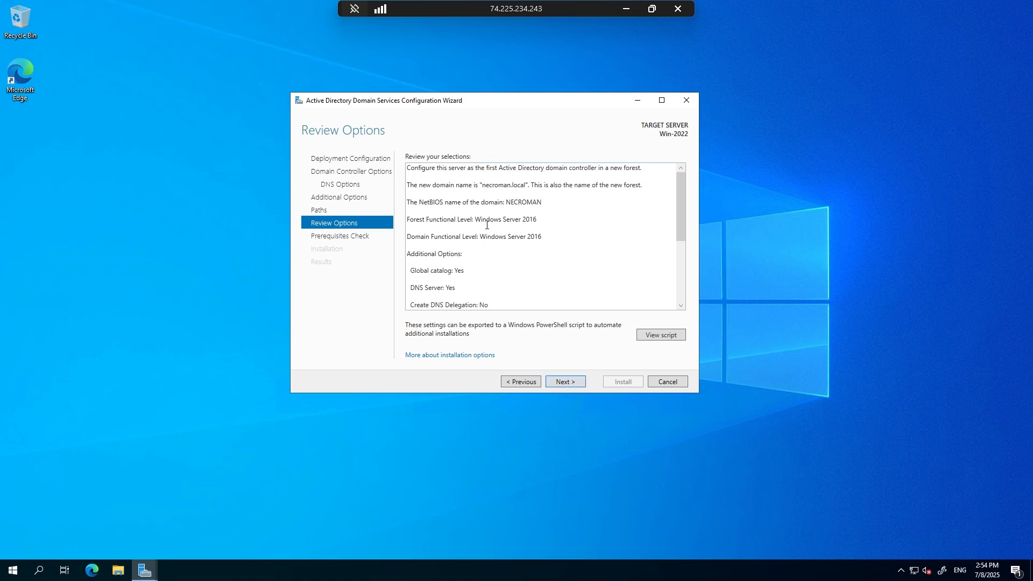
scroll(486, 221, down, 3)
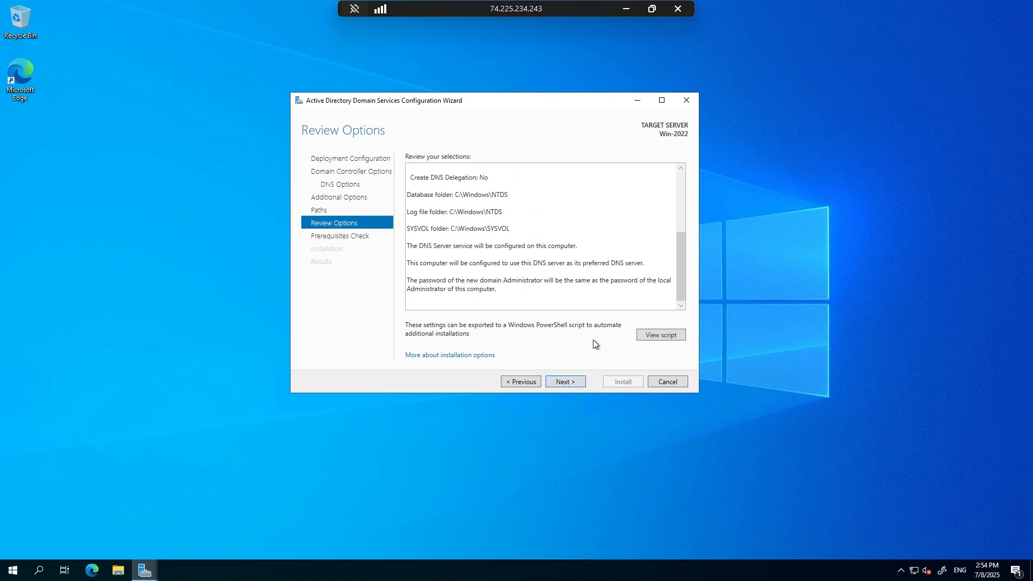
click(574, 381)
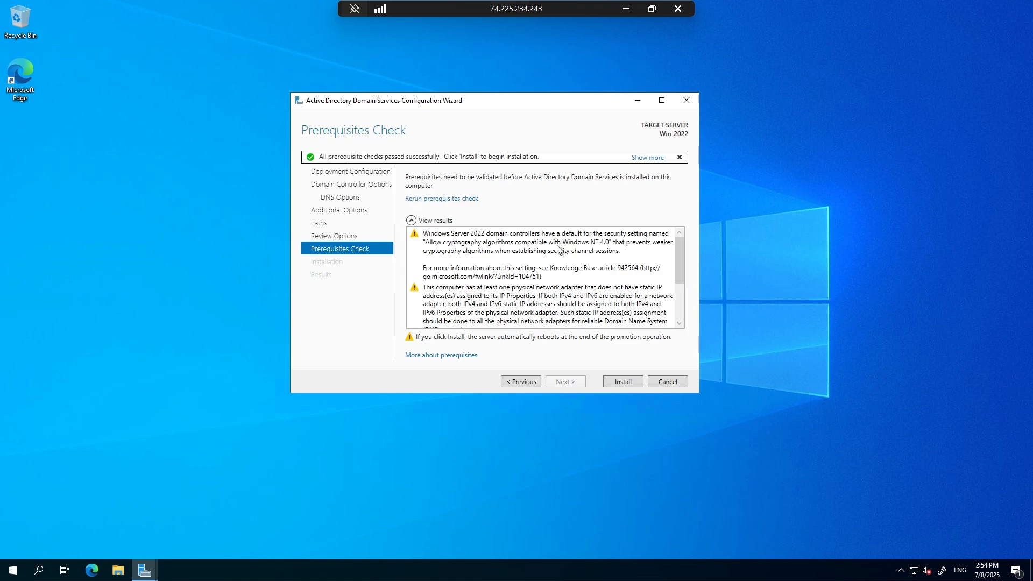
Read the prerequisites check results and start the domain controller installation.
scroll(558, 250, down, 3)
scroll(551, 253, up, 3)
scroll(557, 263, down, 5)
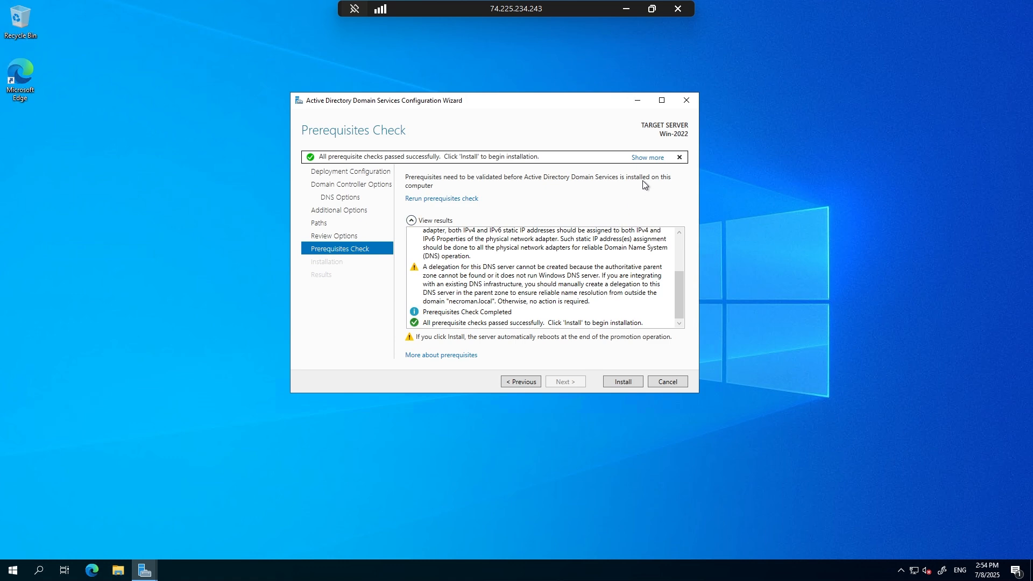
click(642, 158)
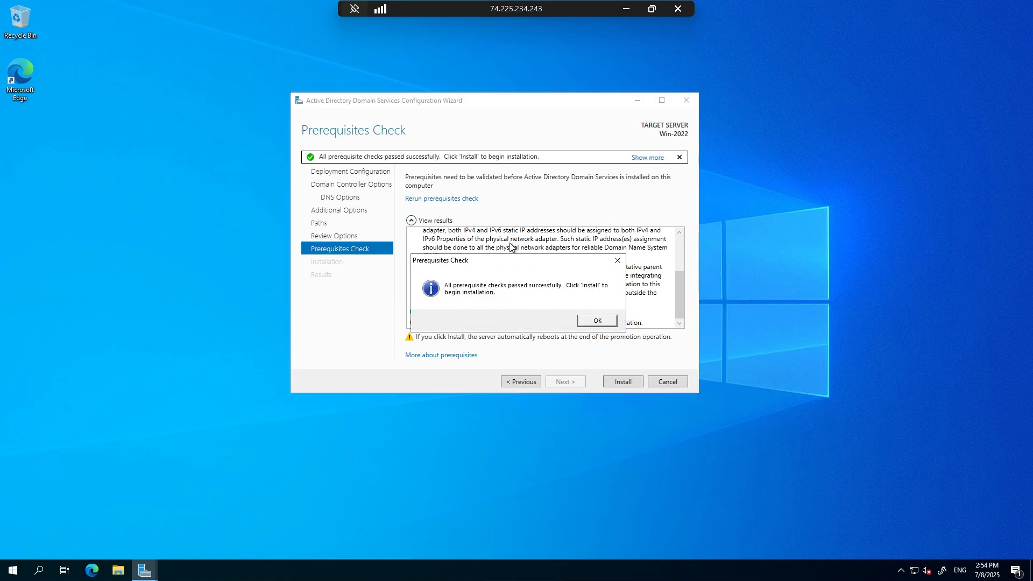
click(608, 323)
scroll(552, 277, up, 3)
scroll(541, 291, down, 3)
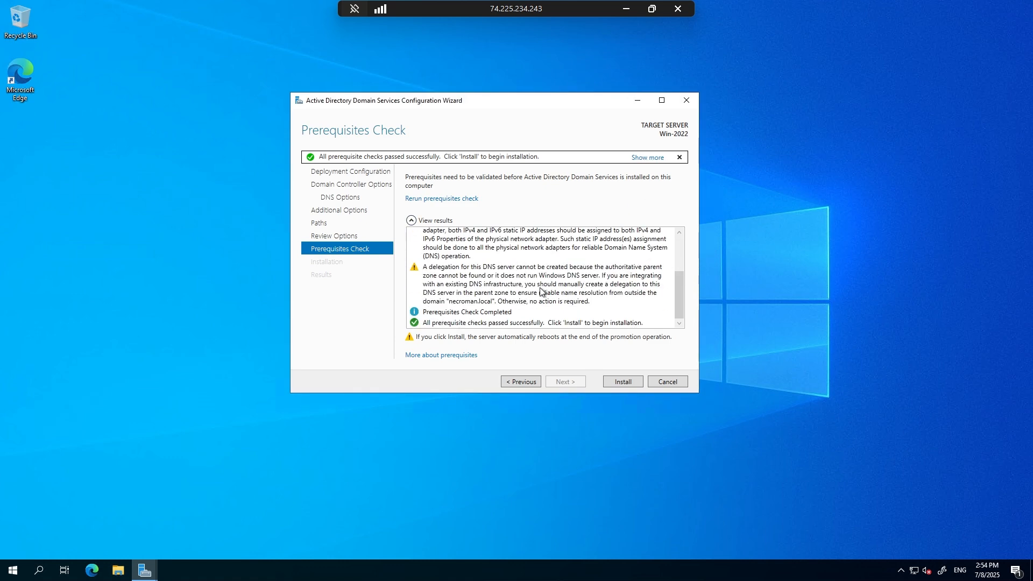
click(623, 383)
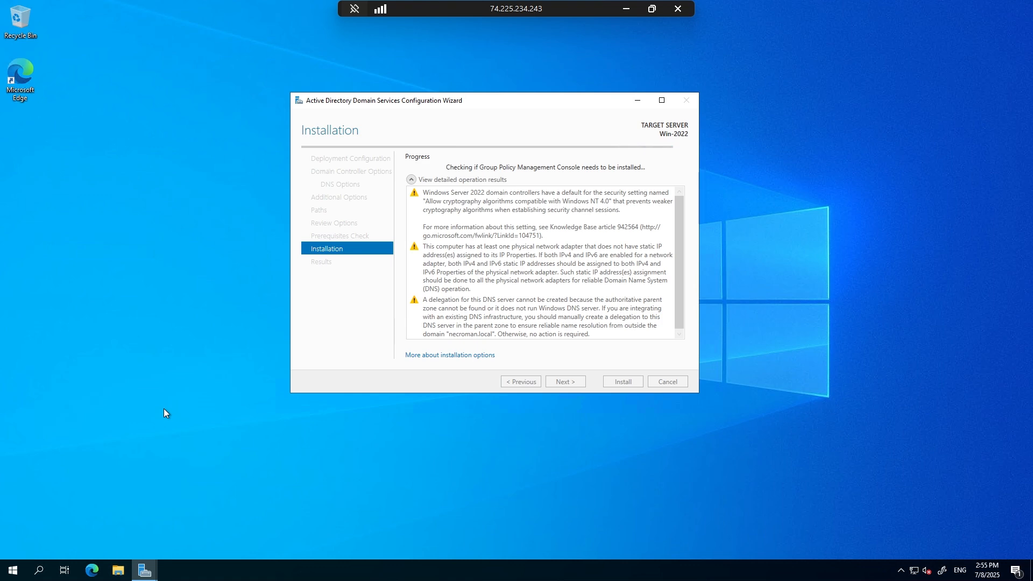
click(13, 569)
click(14, 443)
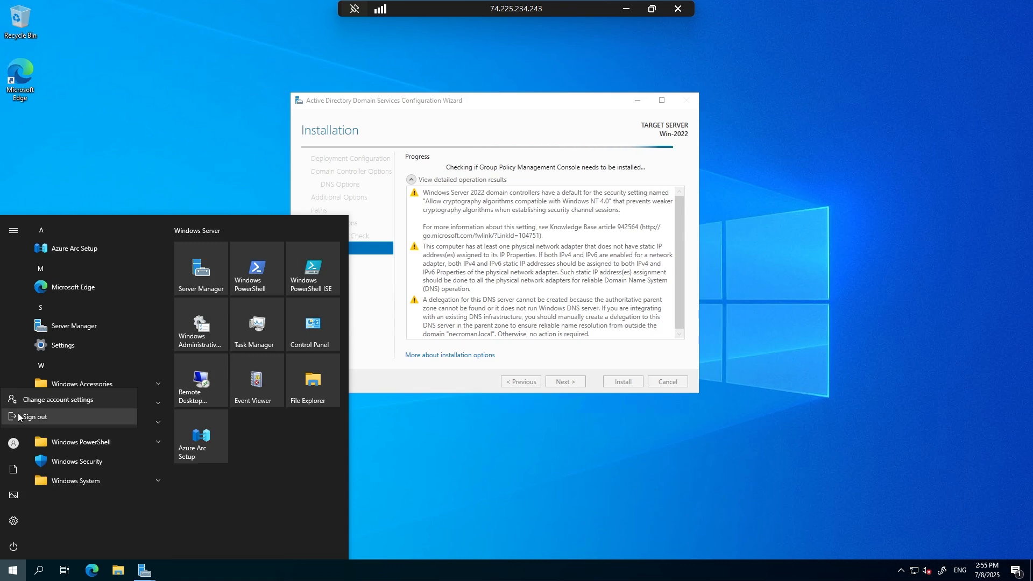
click(234, 498)
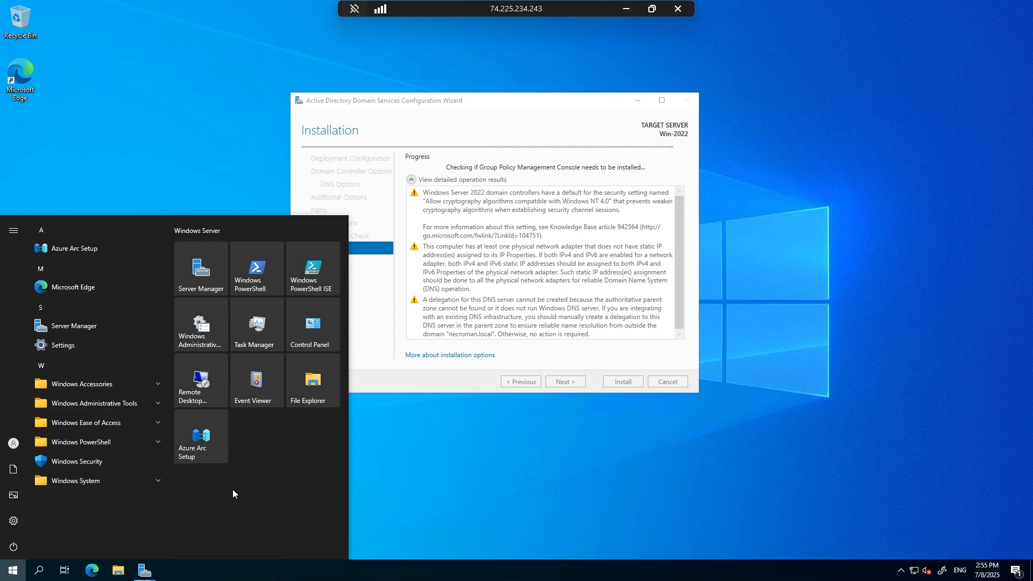
click(157, 110)
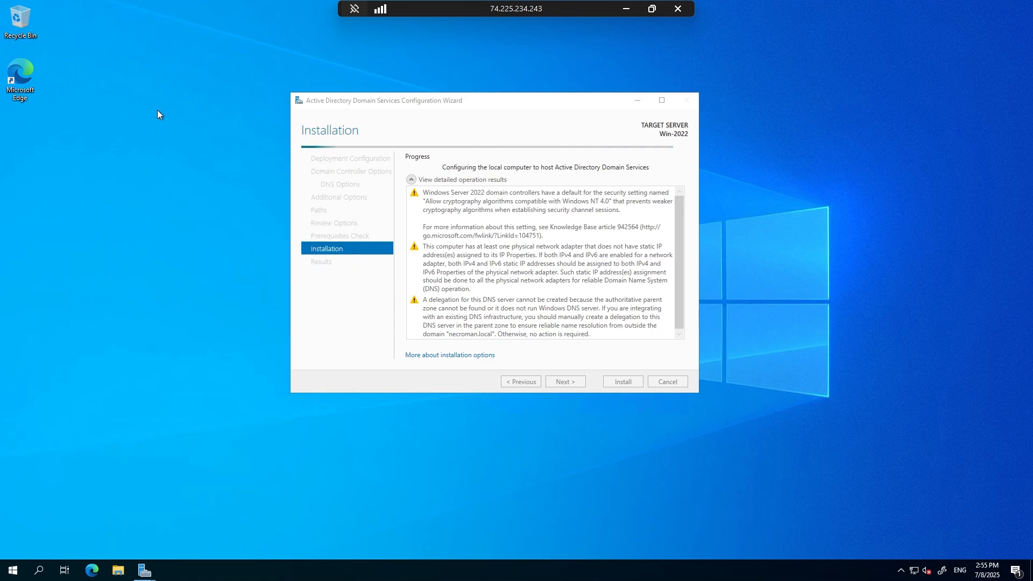
click(547, 100)
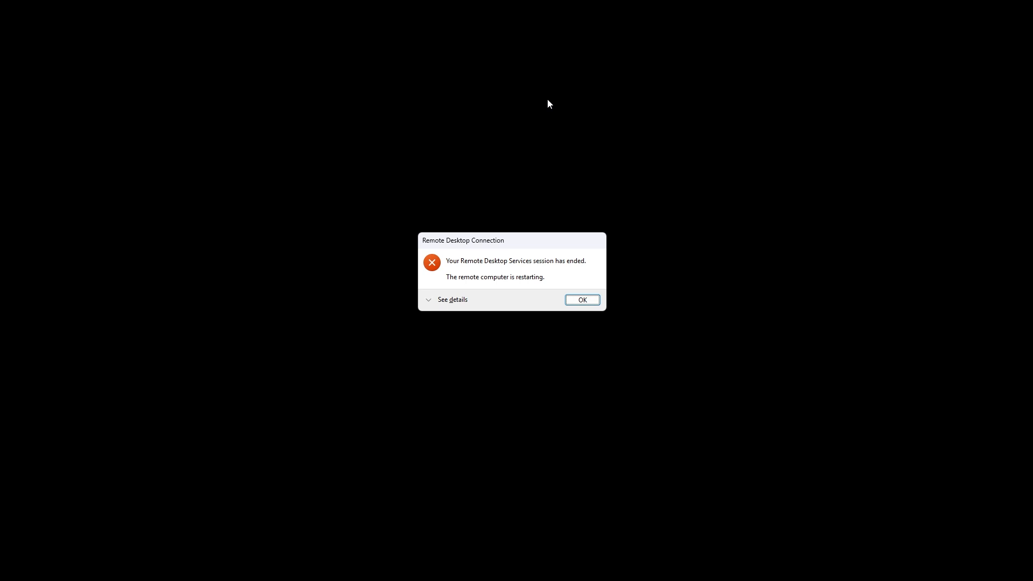
Dismiss the notice about the ended remote session, and look at the Win-2019 remote session before minimizing it.
click(572, 301)
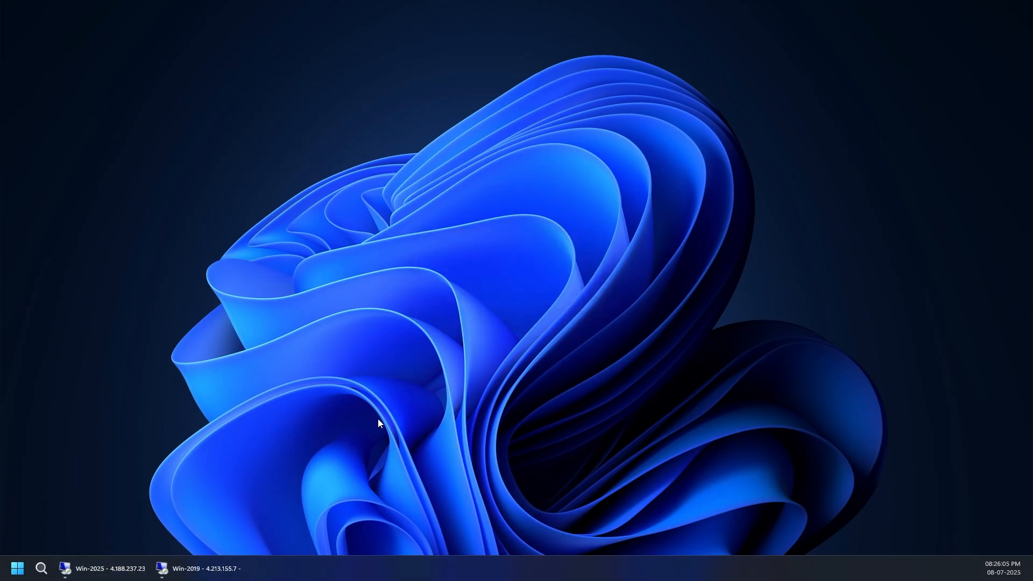
right_click(381, 264)
click(401, 290)
click(202, 568)
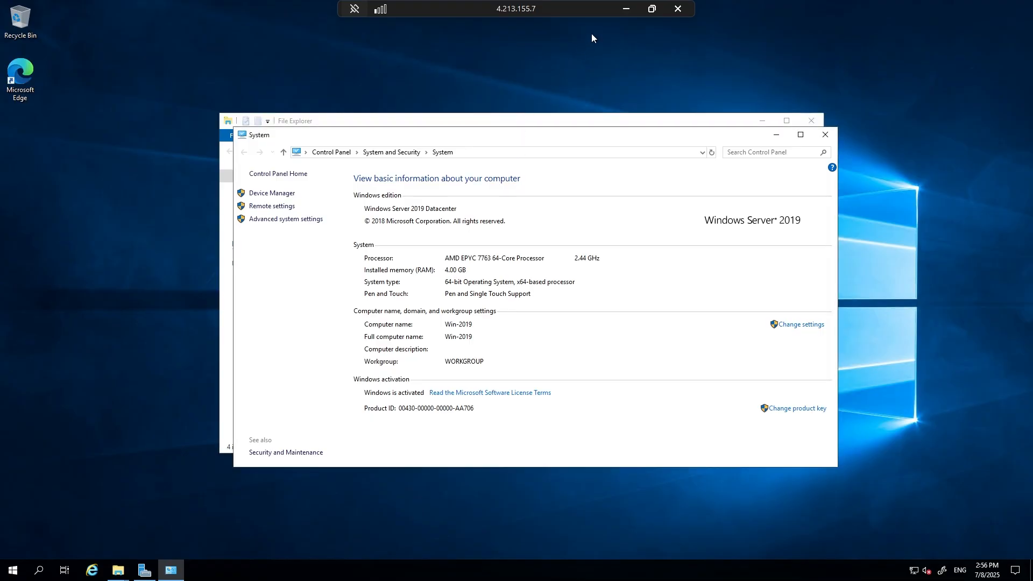
click(627, 9)
Switch to the Win-2025 remote session and bring up its Server Manager dashboard.
mouse_move(115, 573)
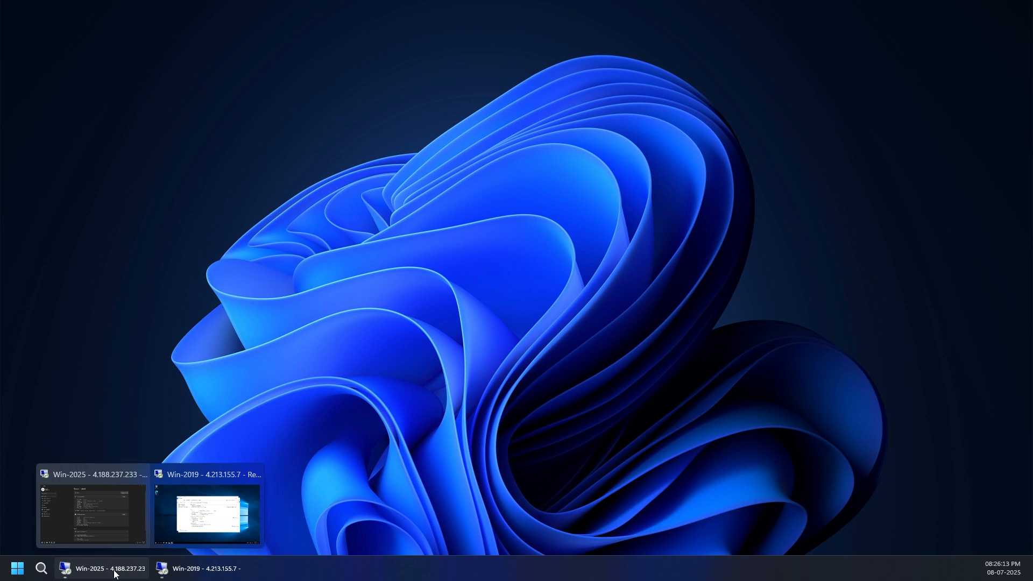
click(115, 573)
click(1020, 8)
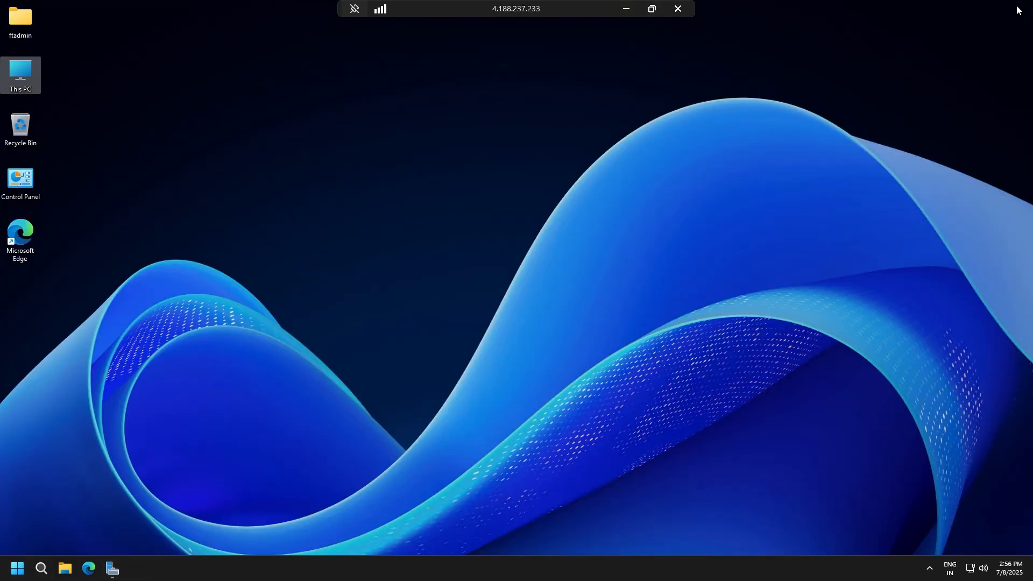
click(112, 568)
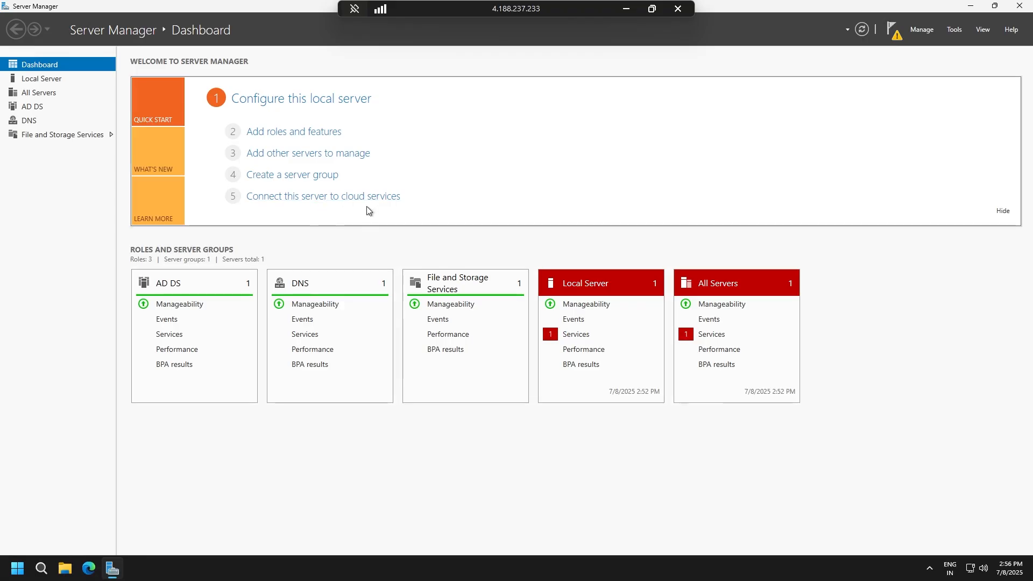
Open DNS Manager and review the records in the forward zone necroman.xyz and the reverse zone 0.0.10.in-addr.arpa.
click(954, 29)
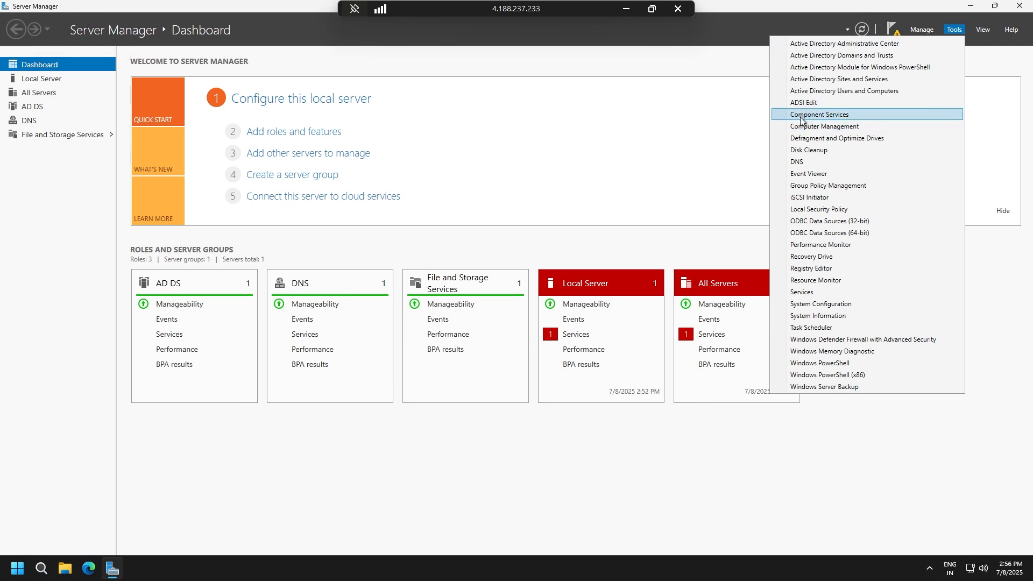
click(801, 162)
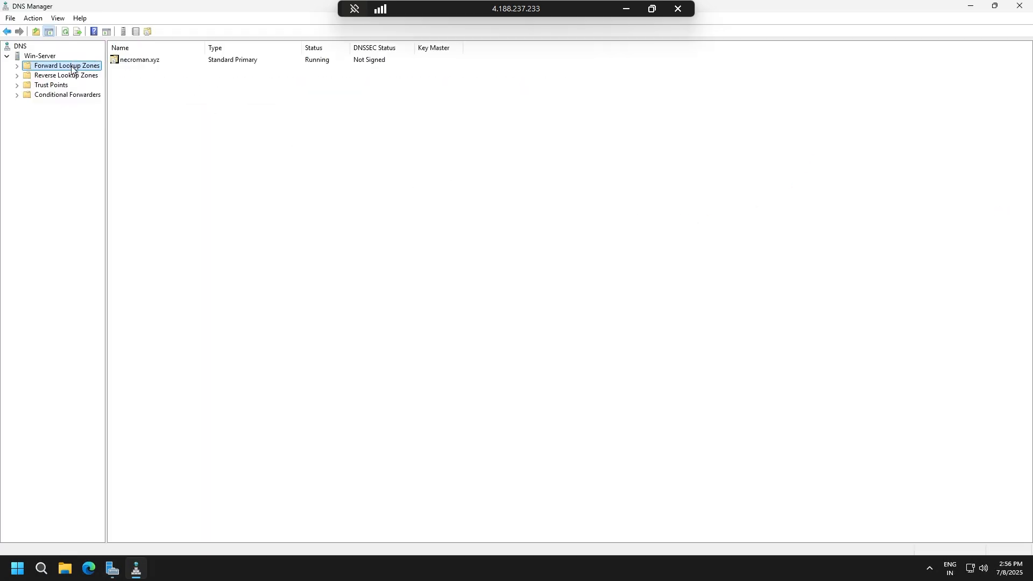
double_click(75, 65)
click(74, 76)
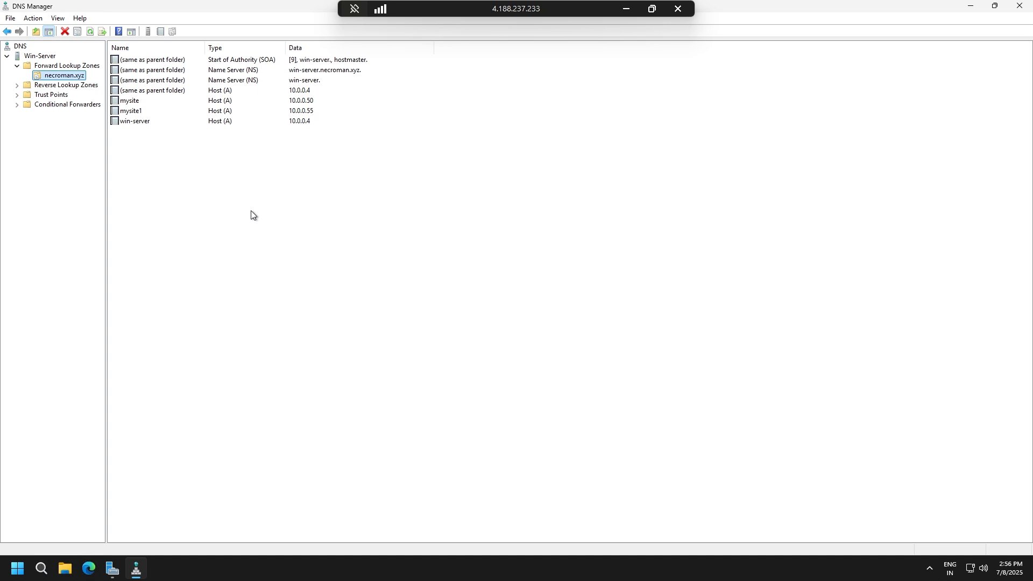
double_click(72, 85)
click(66, 95)
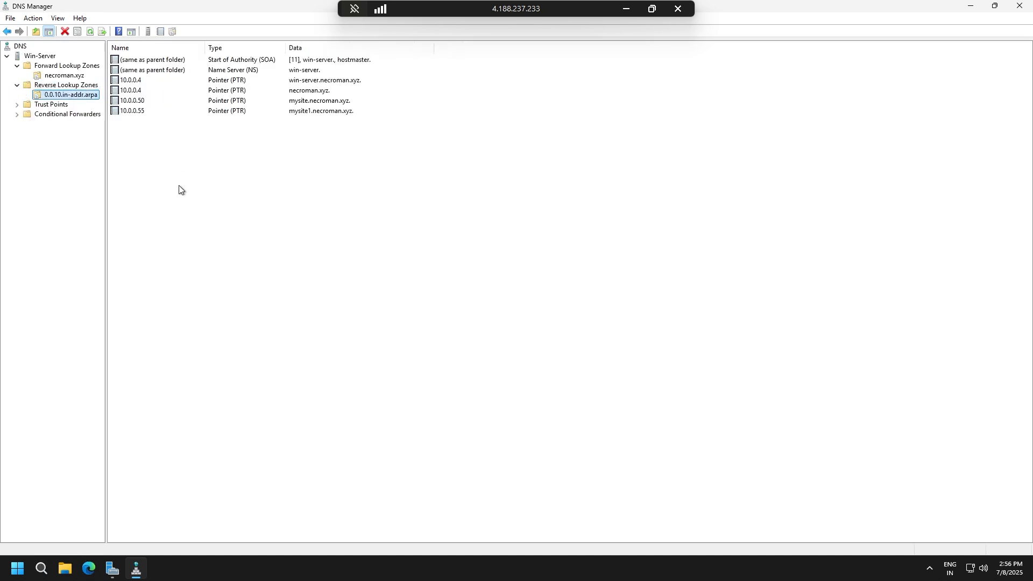
click(310, 368)
Clear the open windows off the desktop, and launch a Command Prompt placed near the middle of the screen.
click(131, 571)
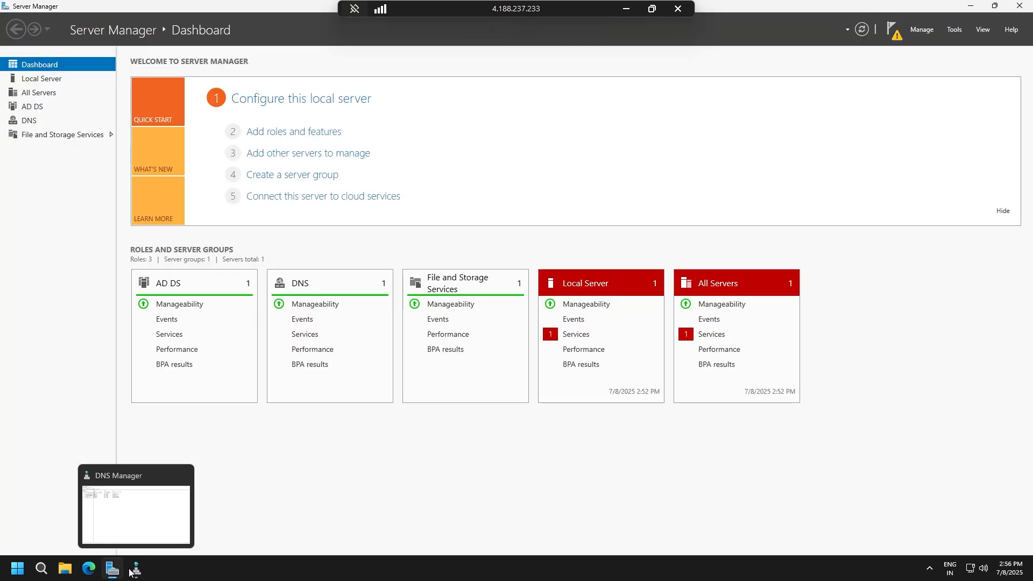
click(130, 572)
click(113, 569)
click(134, 566)
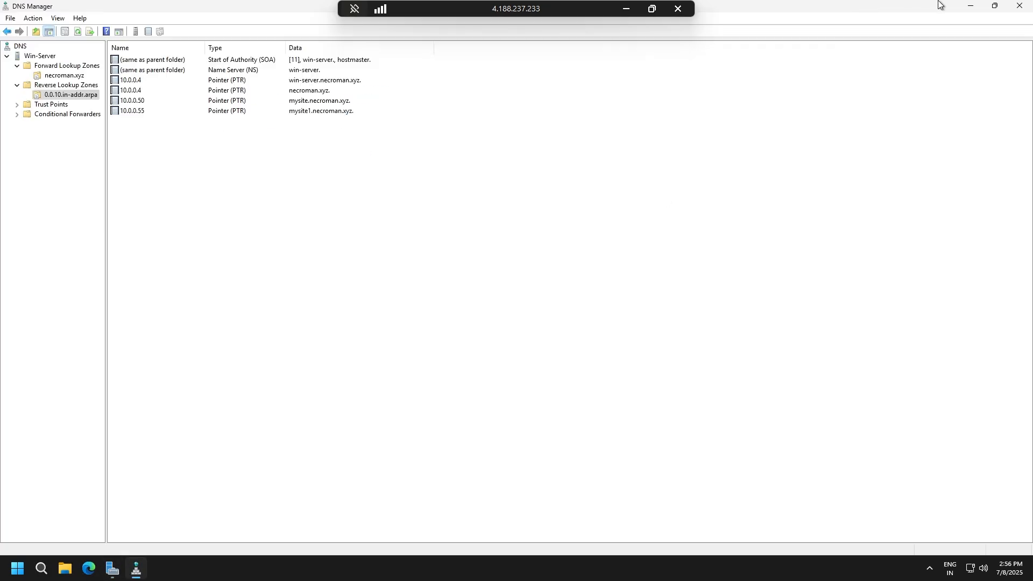
click(971, 6)
key(super+r)
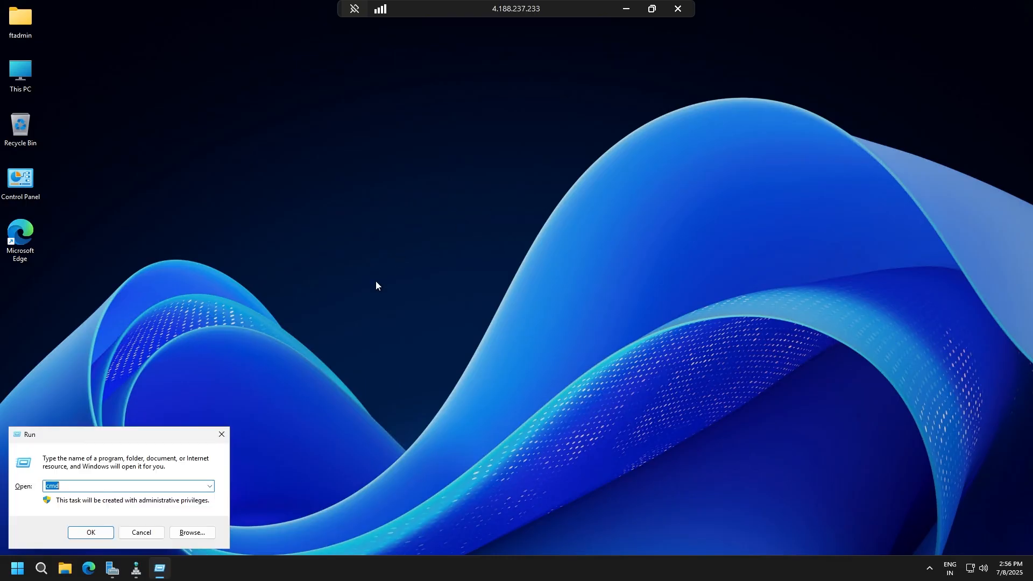
key(Return)
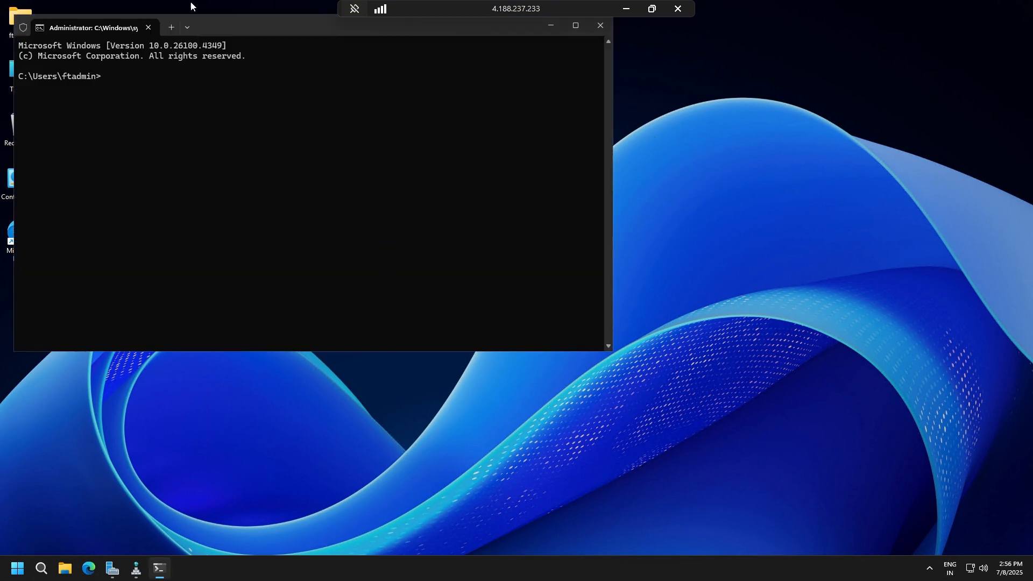
drag(232, 33, 418, 78)
Run nslookup to check the default DNS server's name and address, and exit its interactive mode.
text(n)
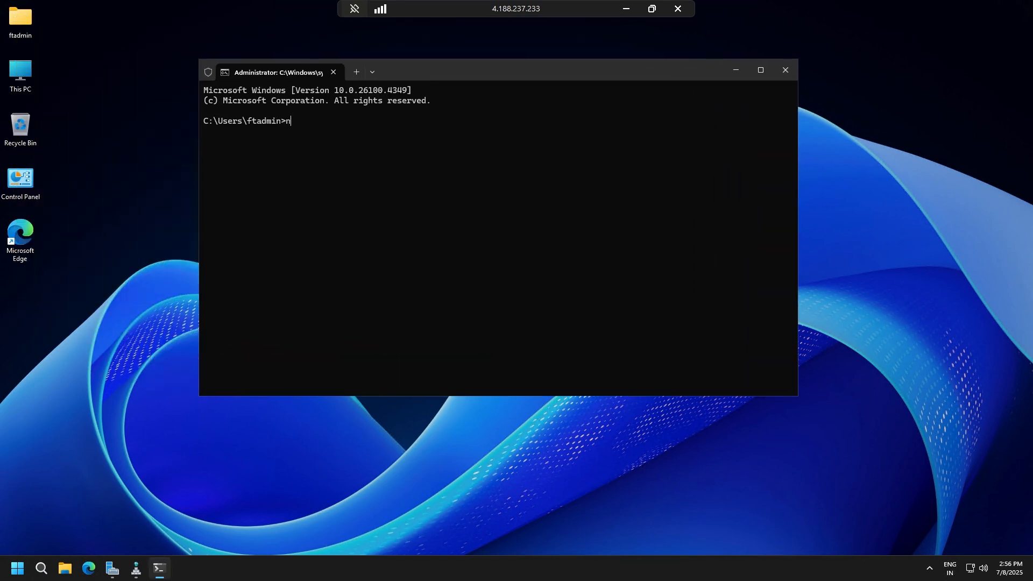
text(slookup)
key(Return)
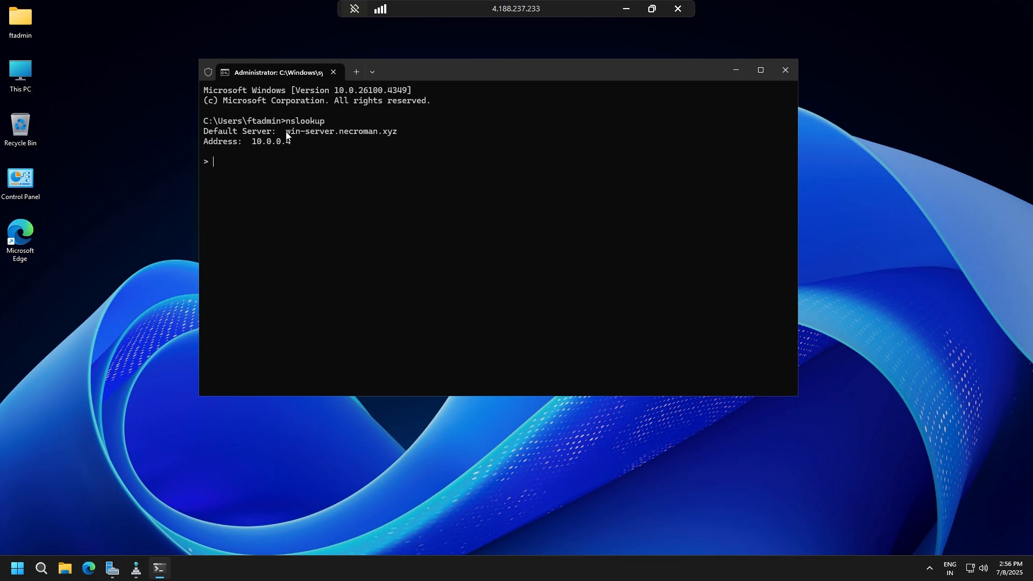
drag(312, 135, 333, 135)
drag(399, 136, 395, 132)
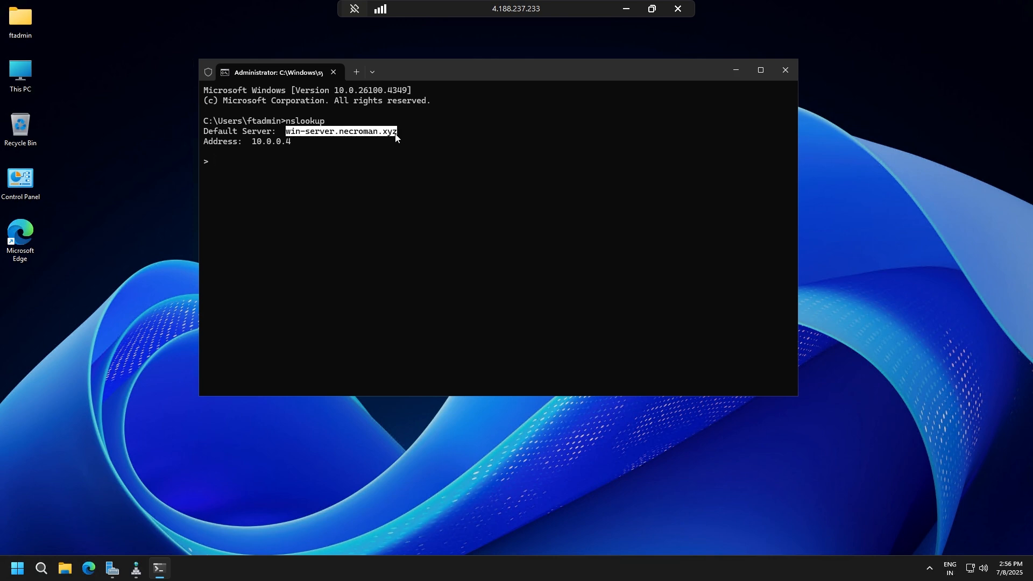
click(397, 172)
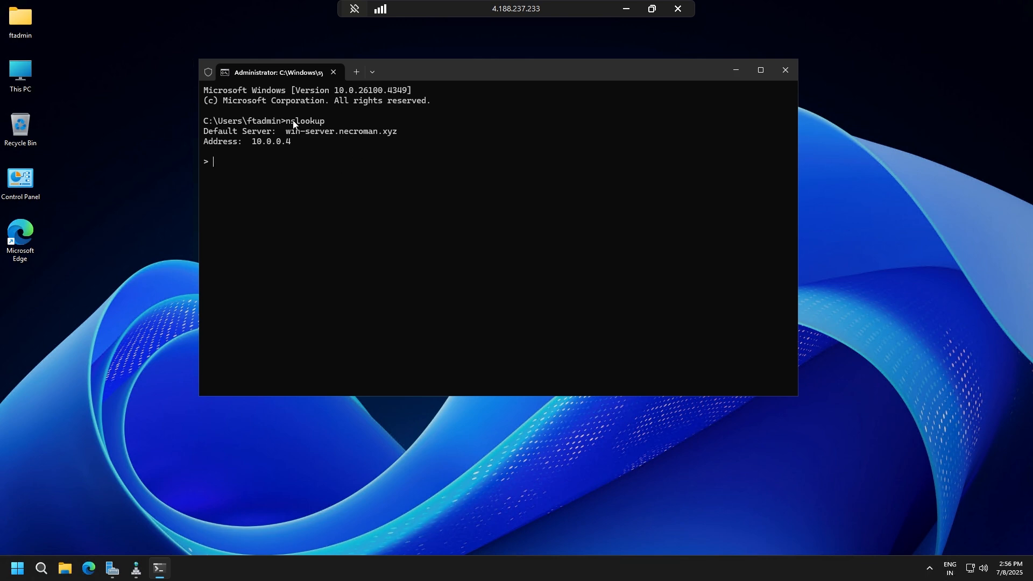
drag(287, 121, 325, 123)
click(348, 118)
key(ctrl+c)
Run nslookup google.com and check the address of the DNS server that answers.
key(Up)
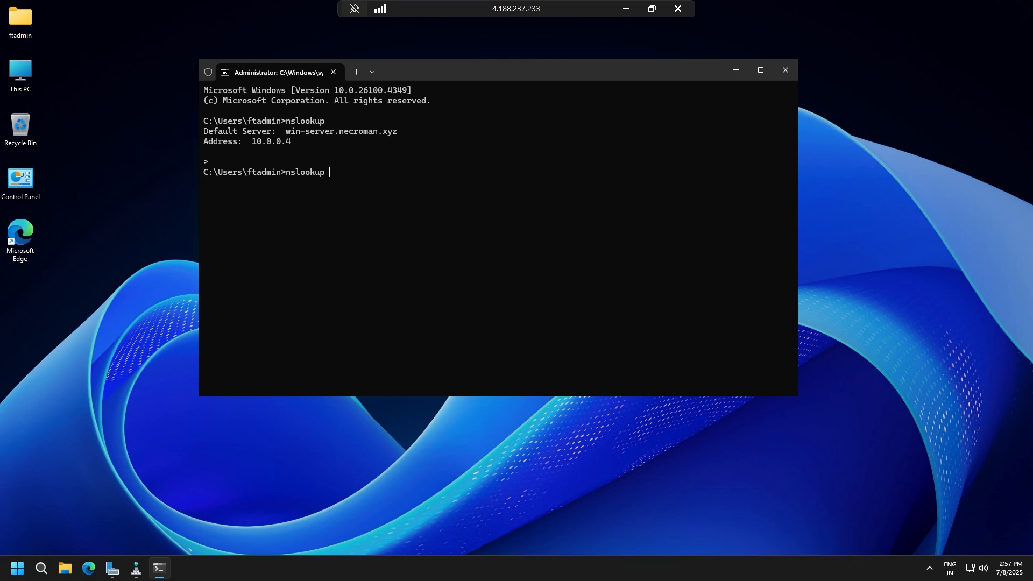
text(google.com)
key(Return)
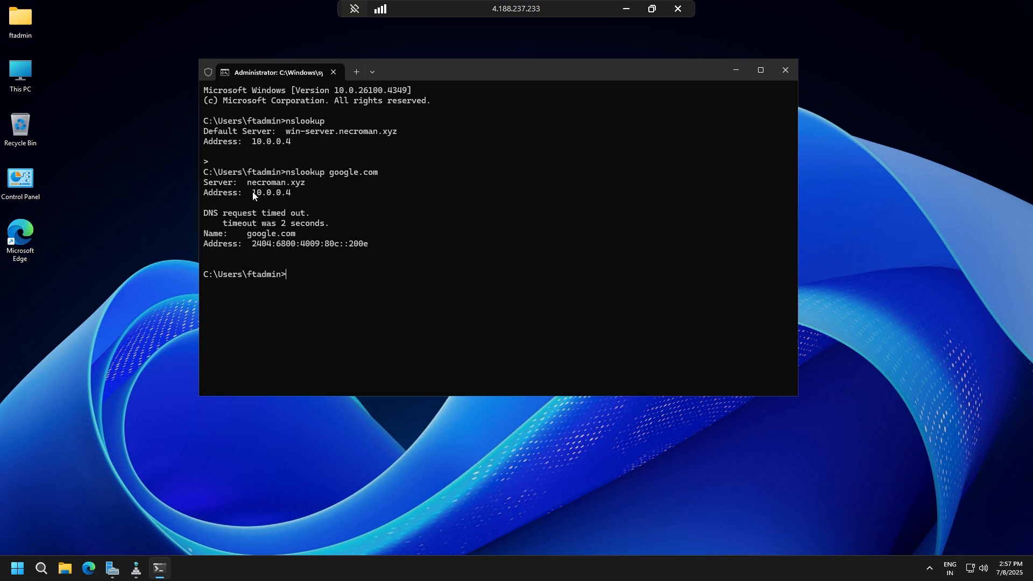
drag(253, 192, 312, 192)
key(ctrl+c)
Run ipconfig /all and examine the DNS server address of the Ethernet adapter.
text(ipconfig .all)
key(BackSpace)
key(BackSpace)
key(BackSpace)
key(BackSpace)
text(/all)
key(Return)
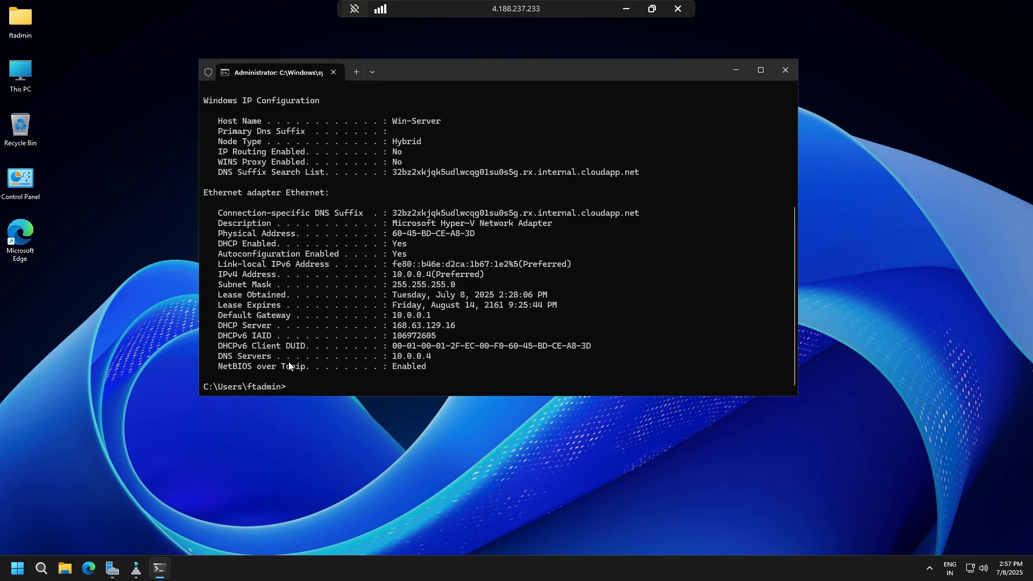
drag(425, 360, 432, 358)
Recheck the DNS Manager records, and compare the nslookup default server name with the DNS server in the IP configuration.
click(131, 573)
click(131, 572)
click(135, 569)
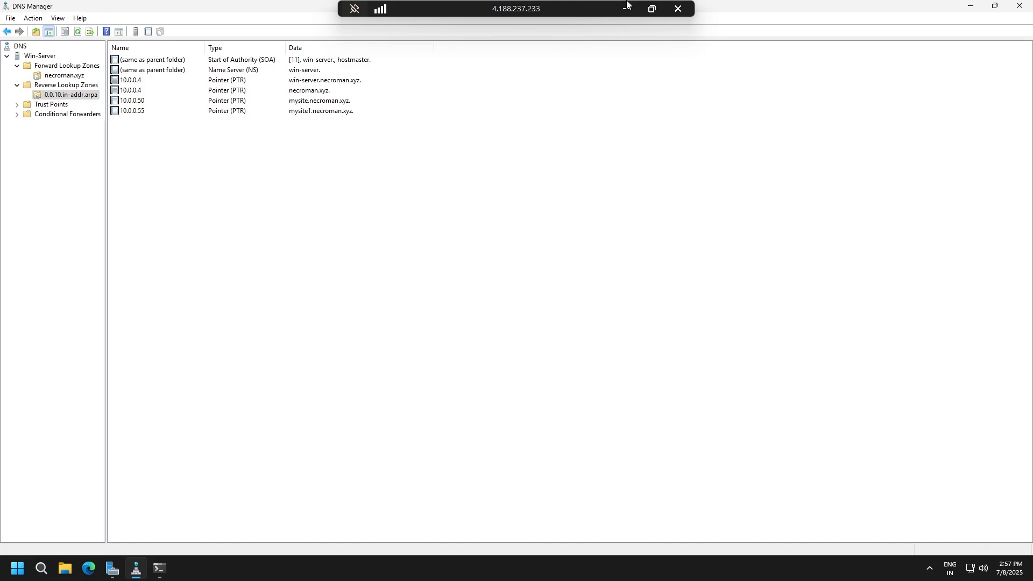
click(970, 6)
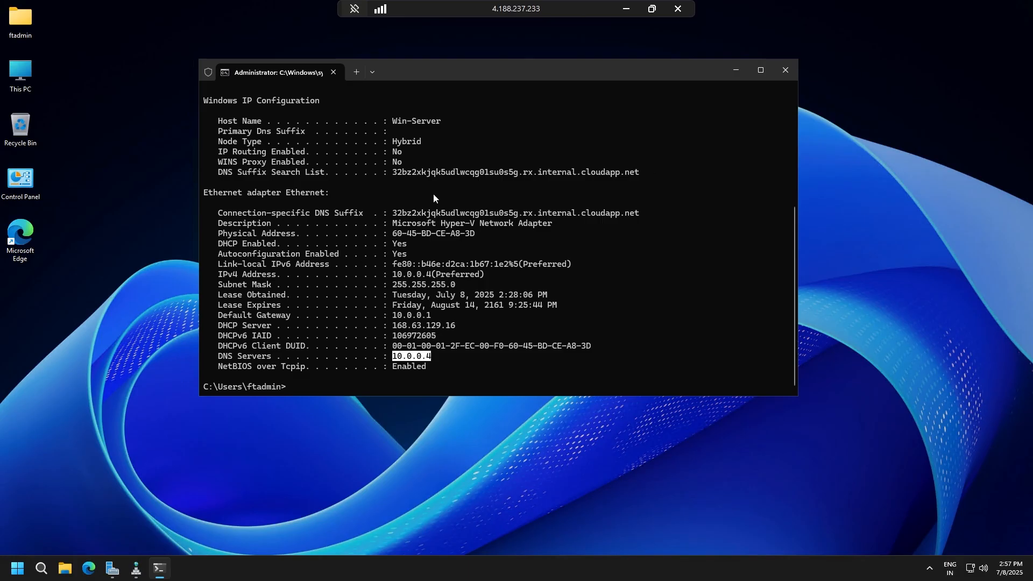
scroll(434, 196, up, 7)
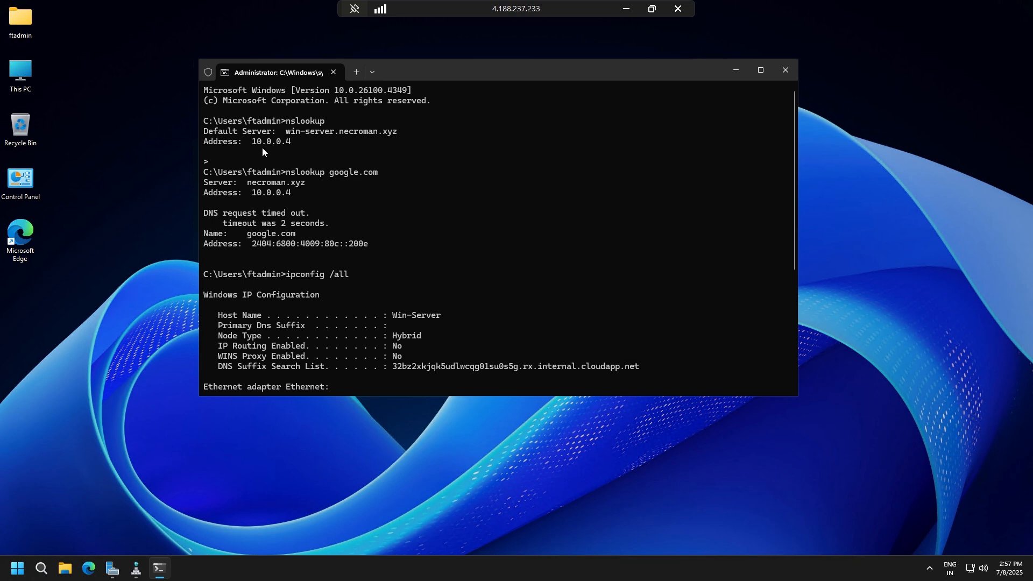
drag(291, 134, 410, 131)
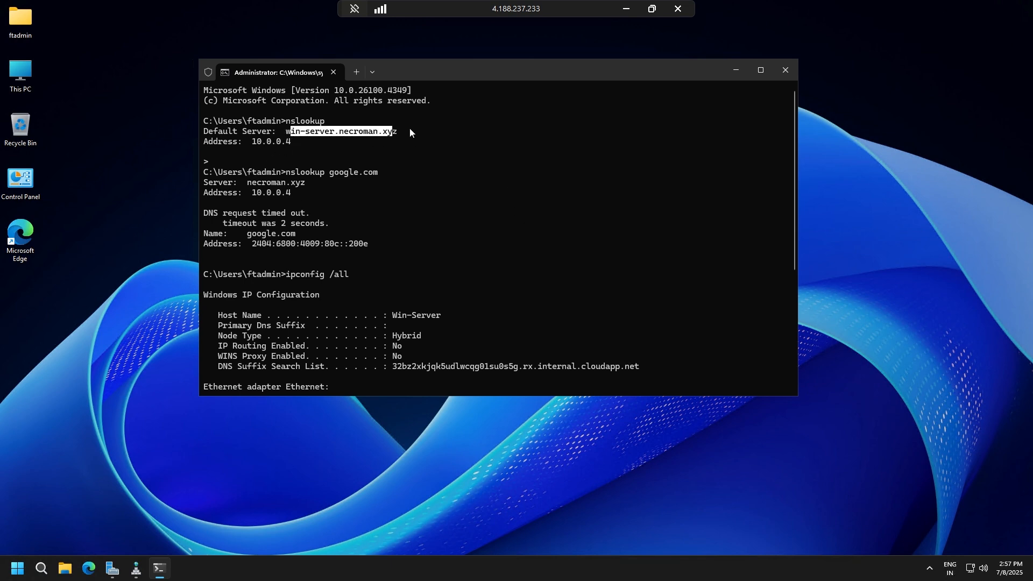
scroll(399, 346, down, 6)
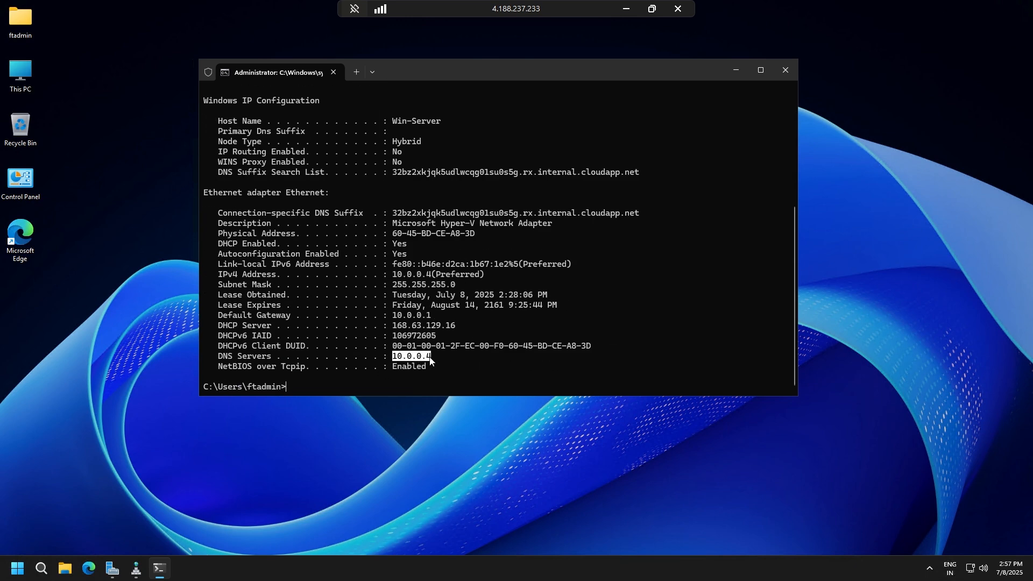
scroll(422, 331, up, 6)
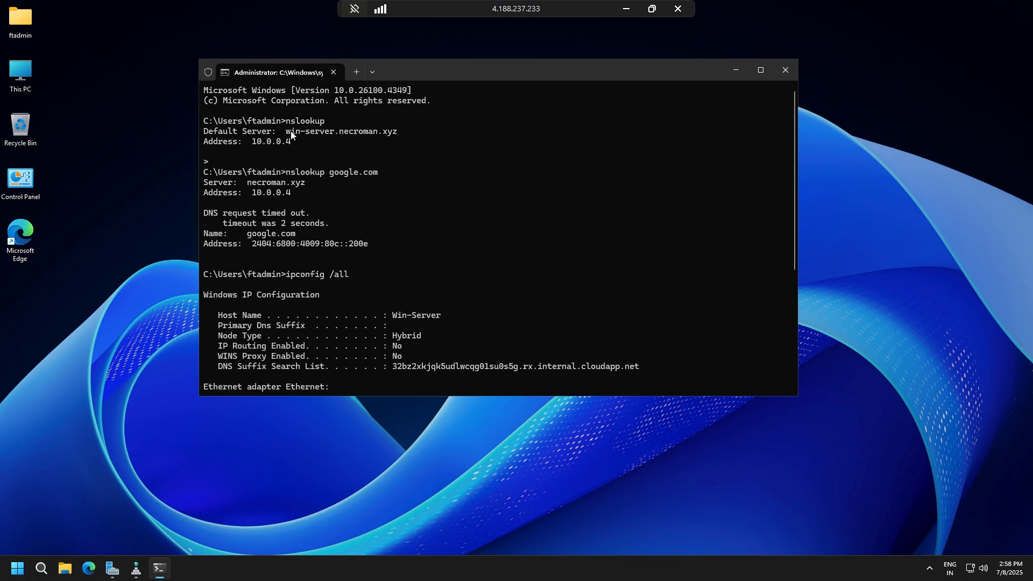
drag(358, 134, 398, 133)
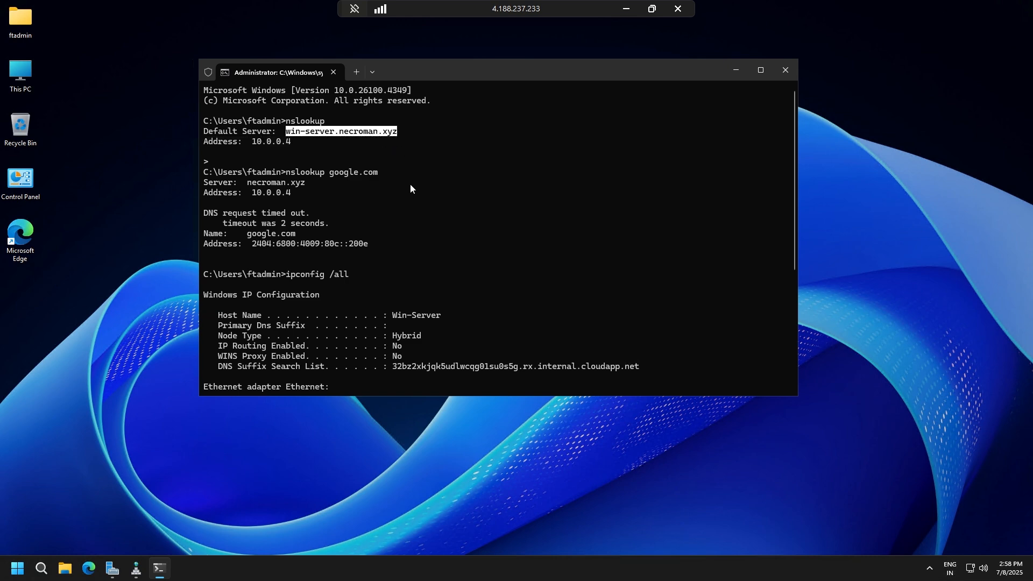
Close the Command Prompt, refresh the local desktop, and return to the Win-2025 remote session to close DNS Manager.
click(795, 72)
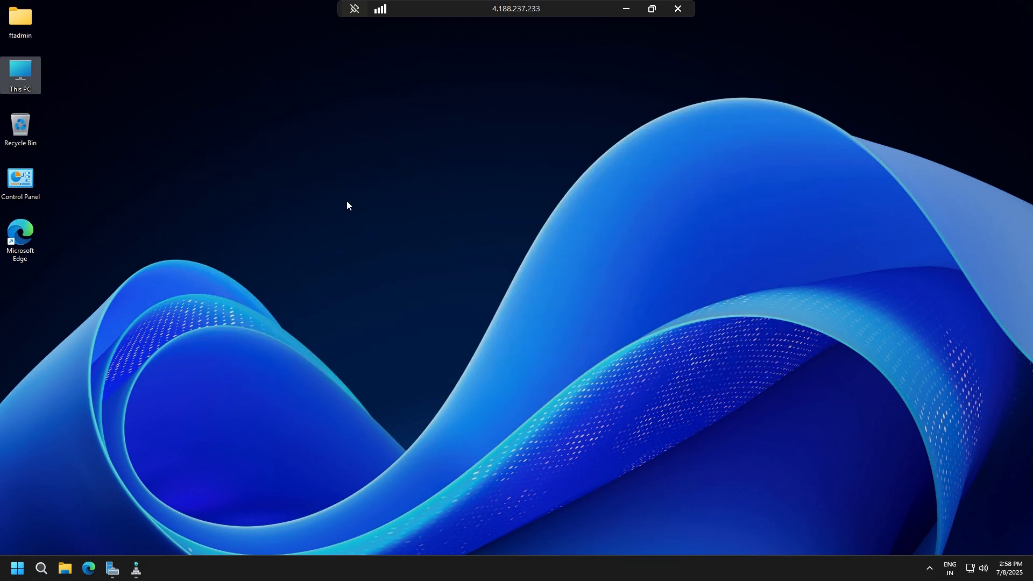
click(628, 8)
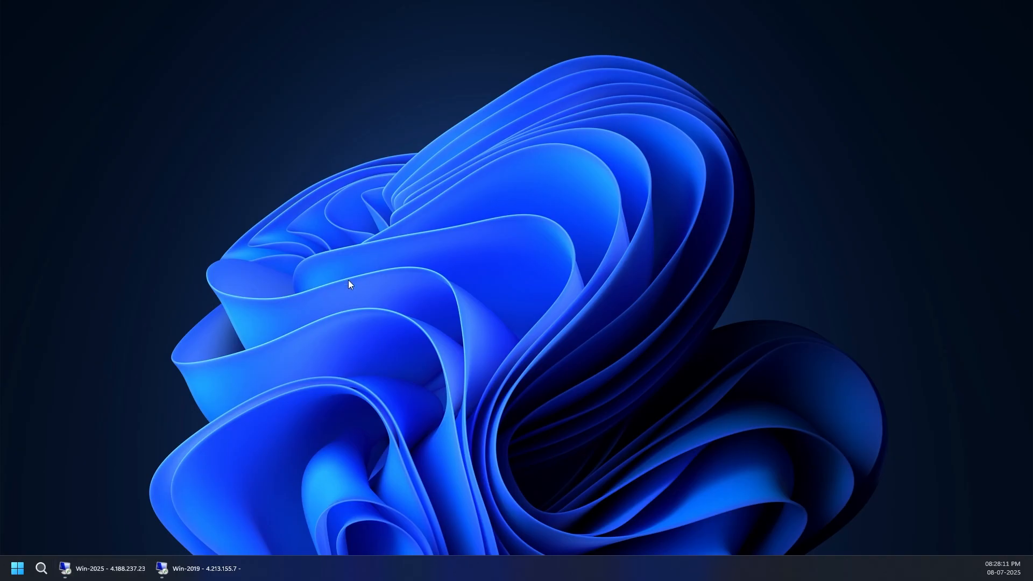
right_click(212, 212)
click(238, 245)
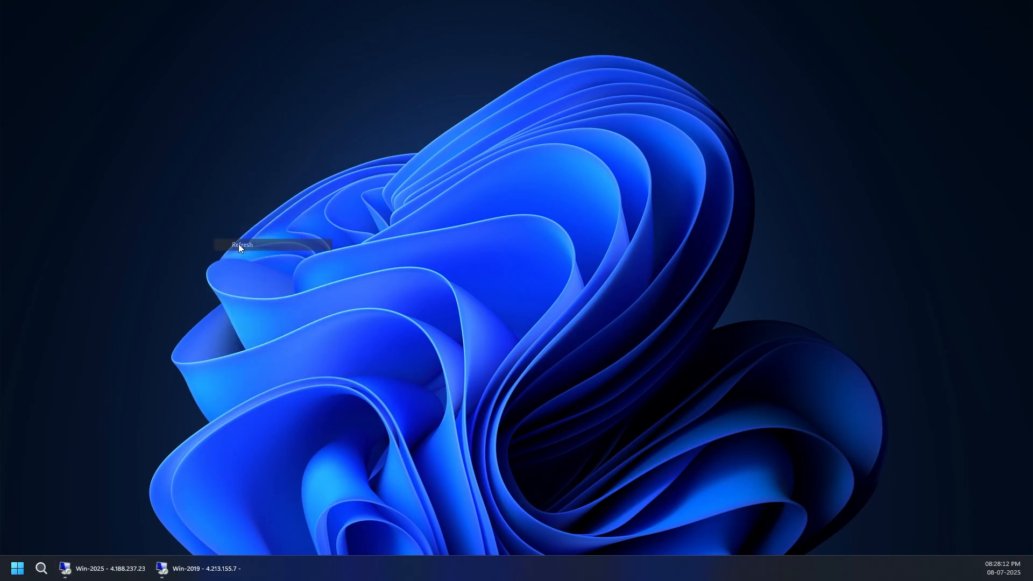
click(90, 575)
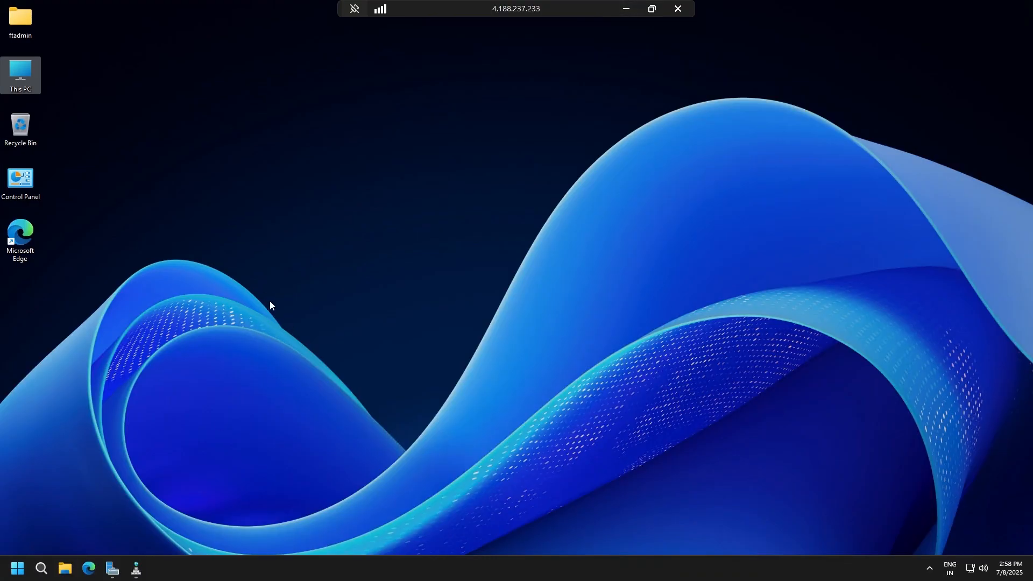
click(138, 569)
click(1026, 6)
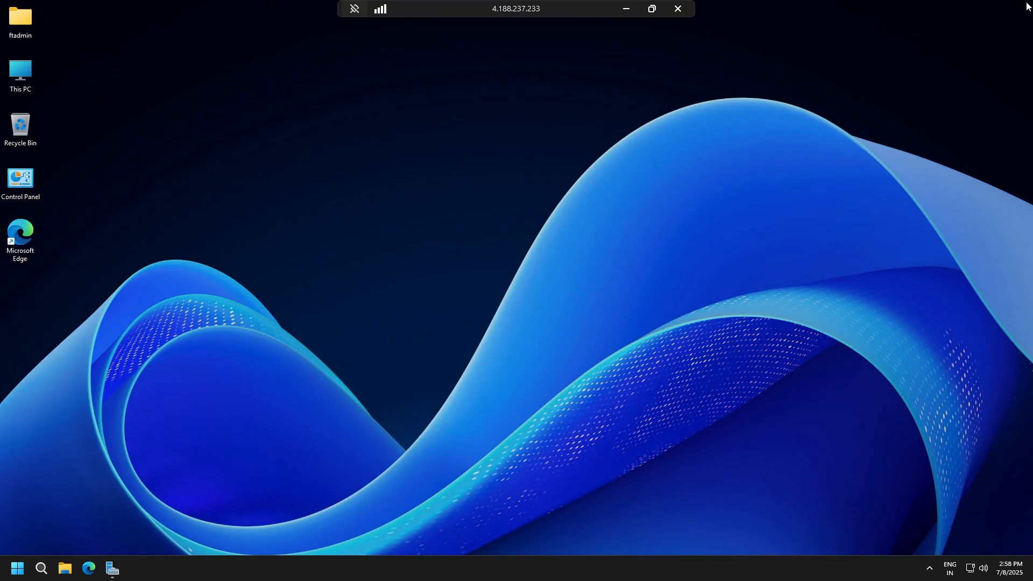
Start promoting this server to a domain controller from Server Manager, and move the configuration wizard to the middle of the screen.
click(117, 571)
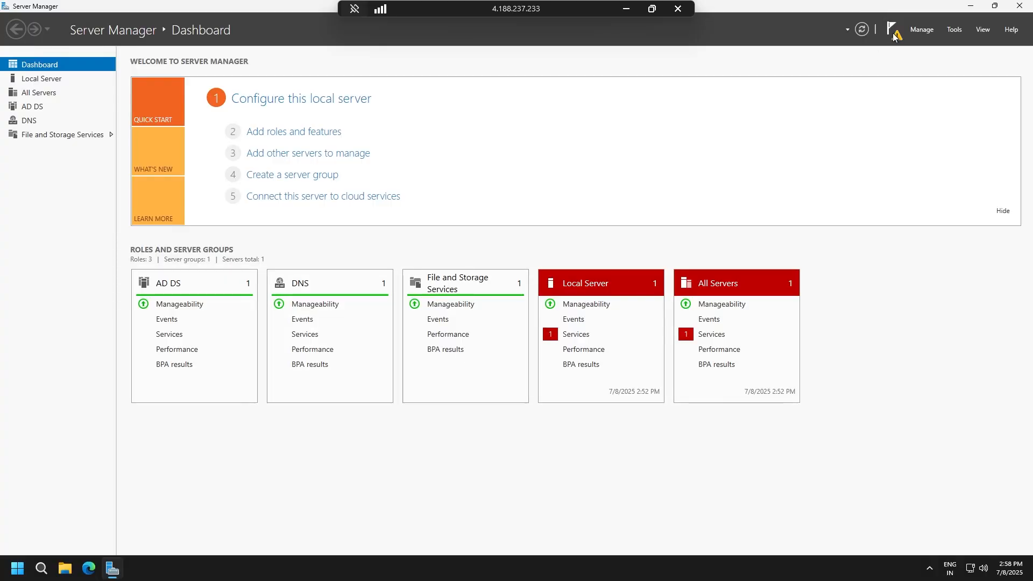
click(922, 30)
click(784, 16)
click(893, 36)
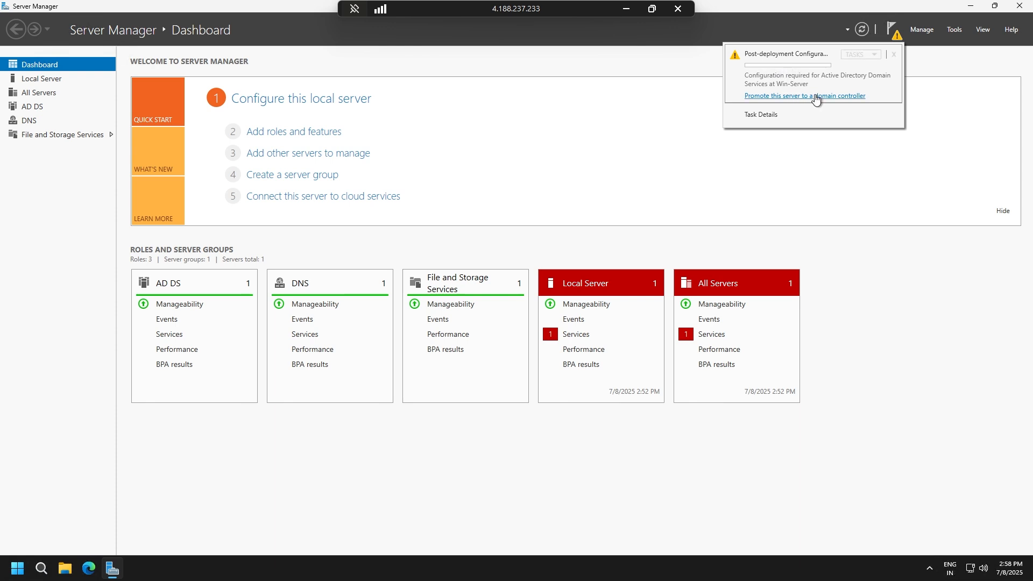
click(766, 96)
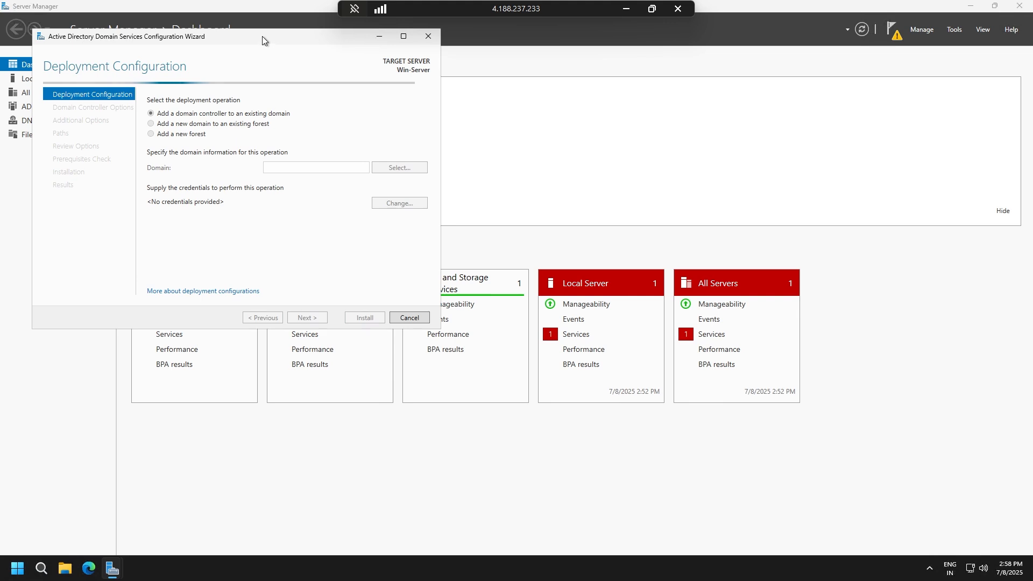
drag(263, 38, 554, 81)
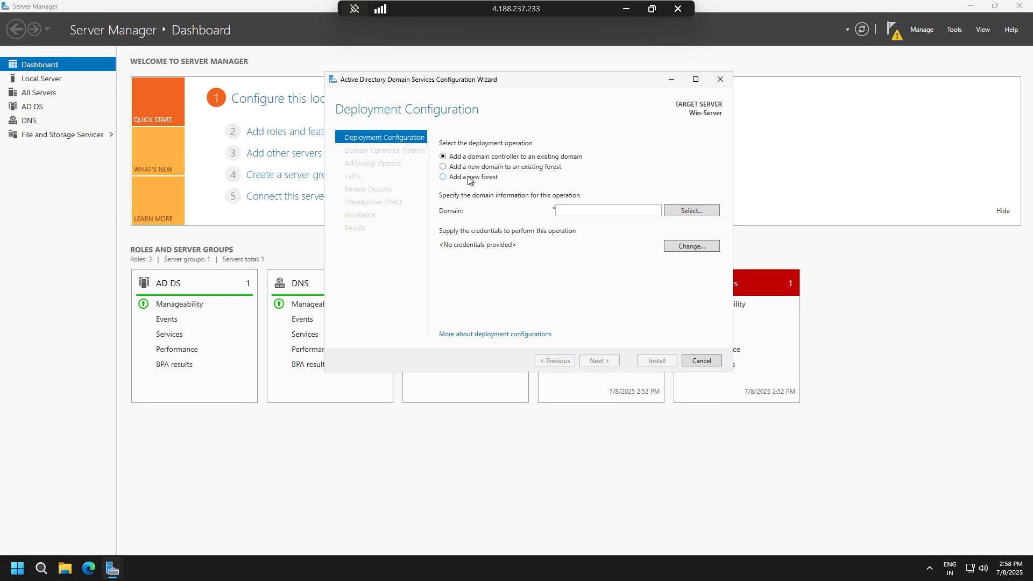
Choose to add a new forest with the root domain name necroman.xyz, and continue to the domain controller options.
click(469, 178)
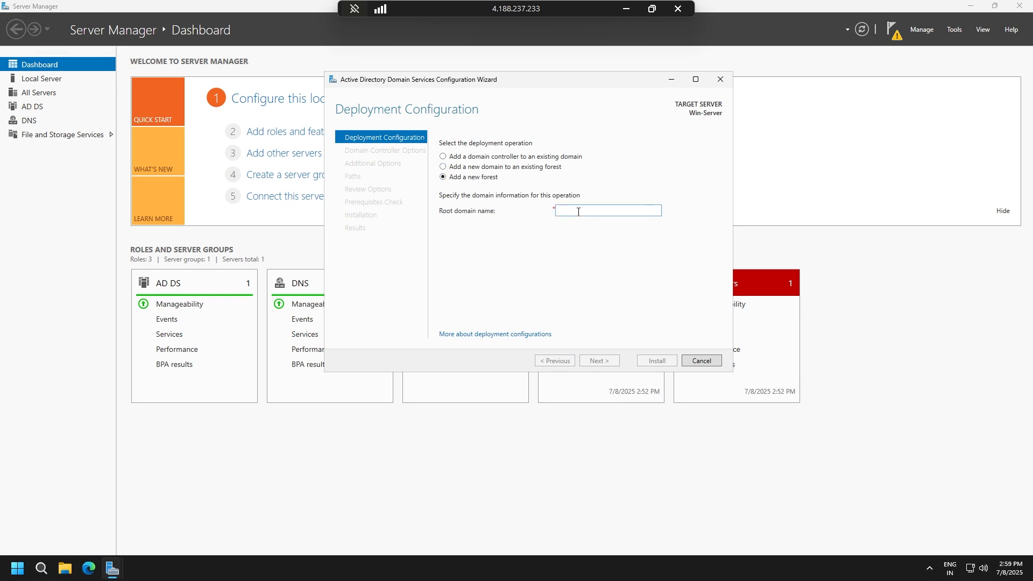
text(necr)
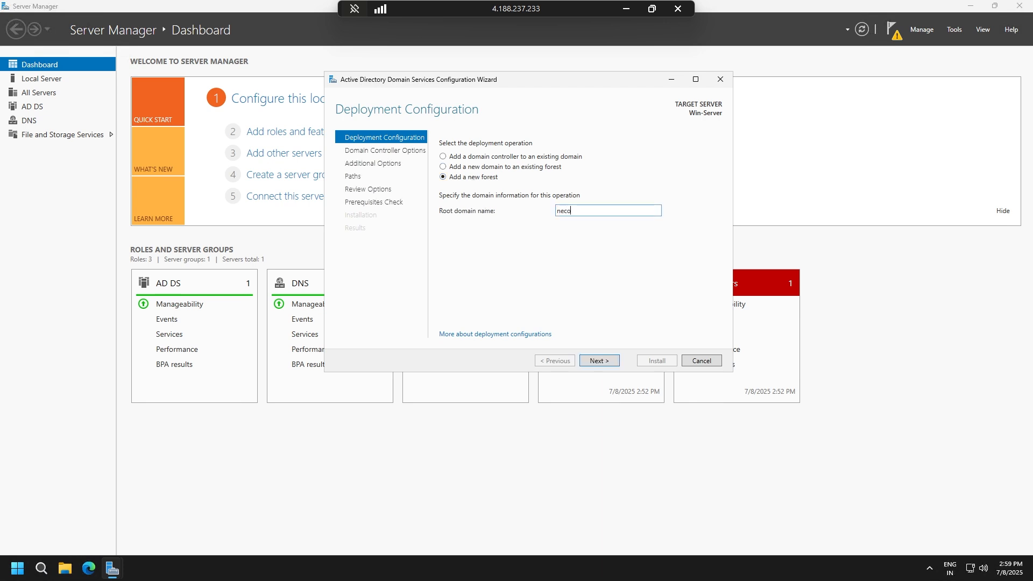
text(oman.xyz)
click(599, 360)
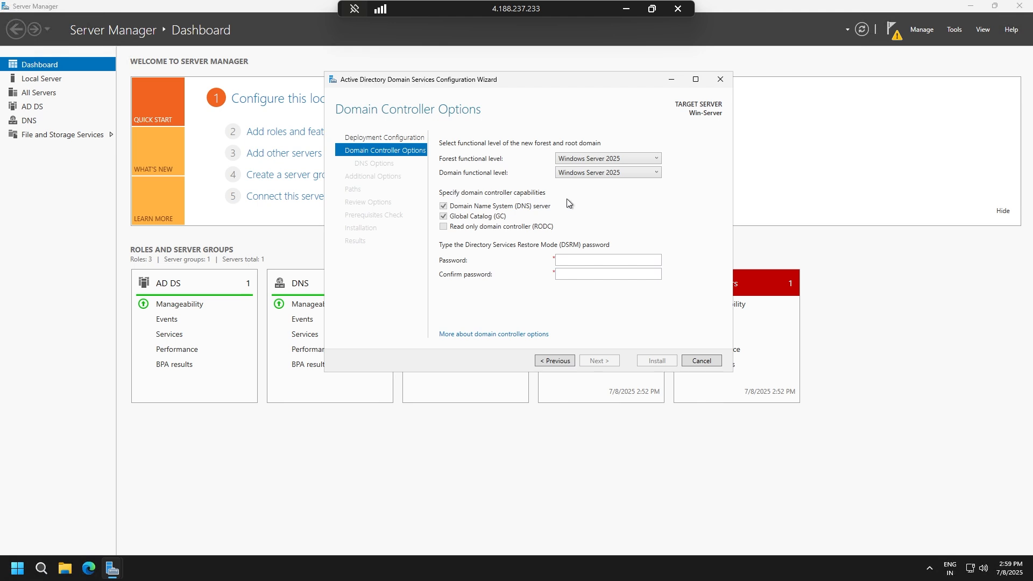
Check which forest and domain functional levels are offered, keeping both at Windows Server 2025.
click(634, 160)
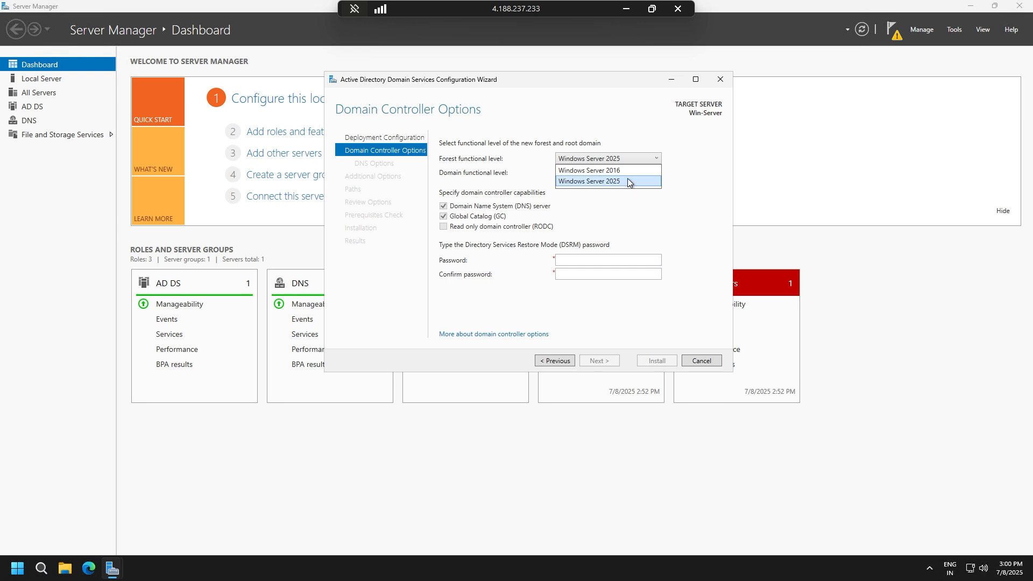
click(686, 147)
click(602, 177)
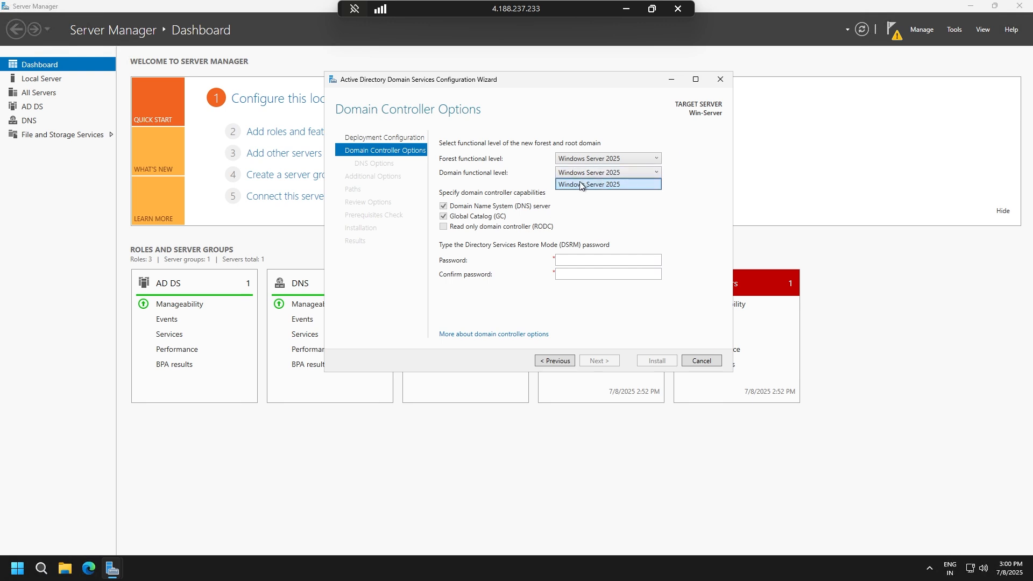
click(579, 184)
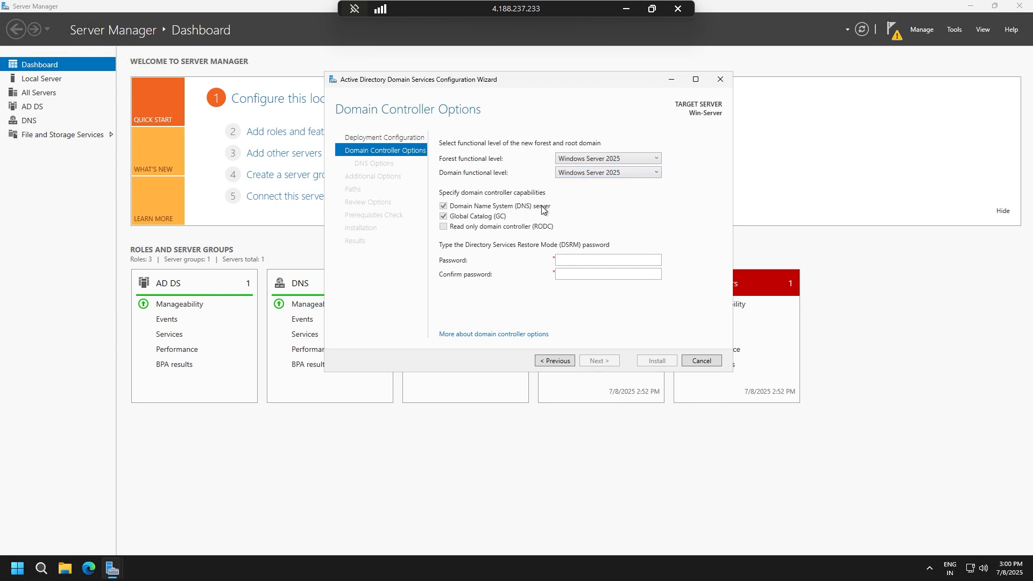
click(634, 157)
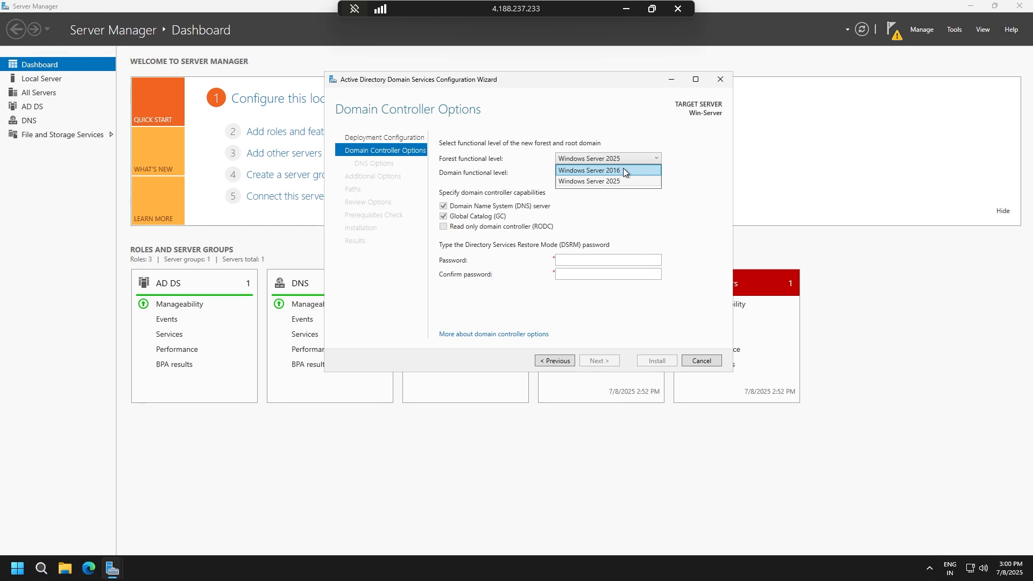
click(716, 166)
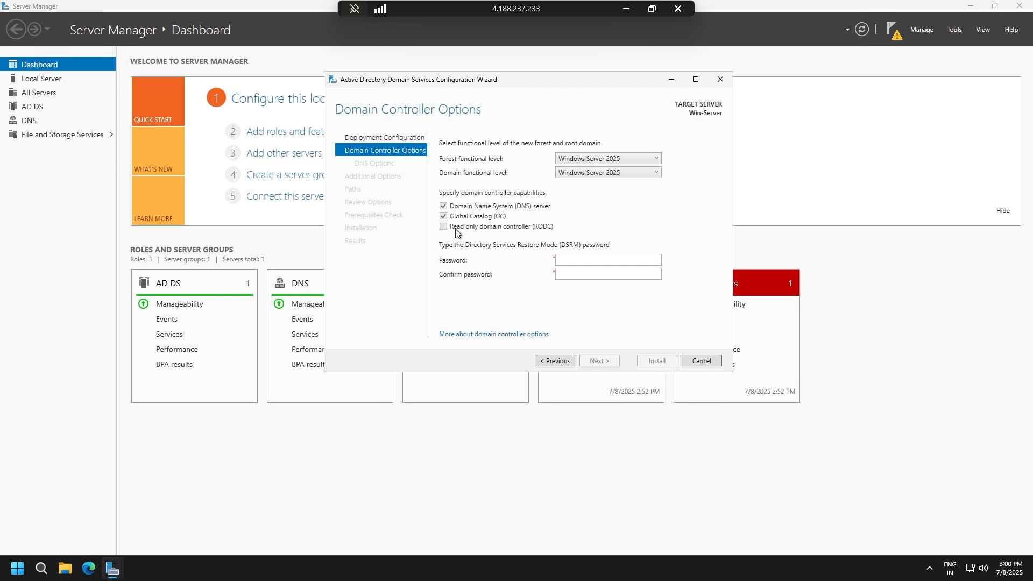
Enter and confirm the Directory Services Restore Mode password, and continue to the DNS options.
click(607, 261)
text(••••••••••)
key(Tab)
text(••••••••••)
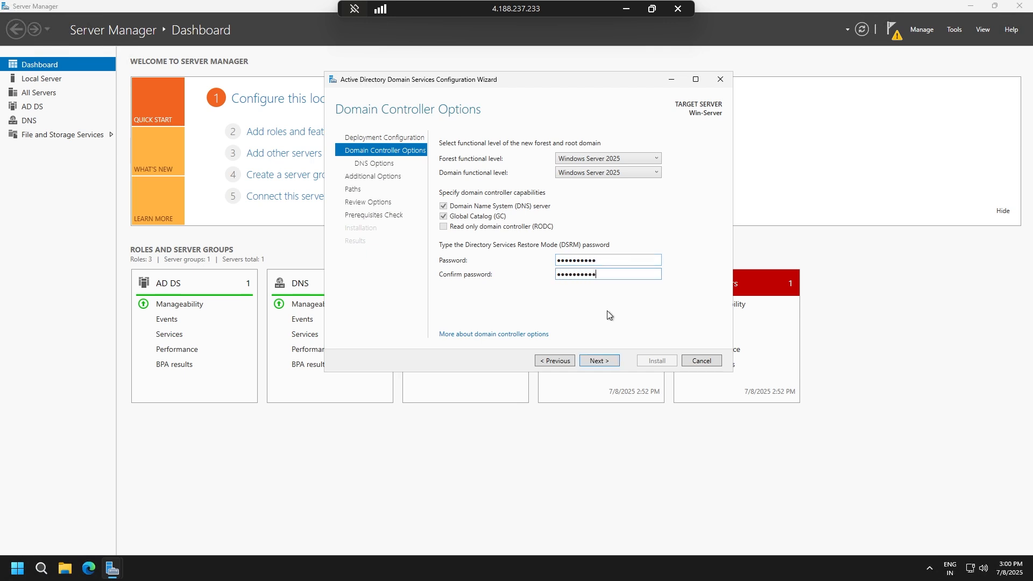
click(602, 358)
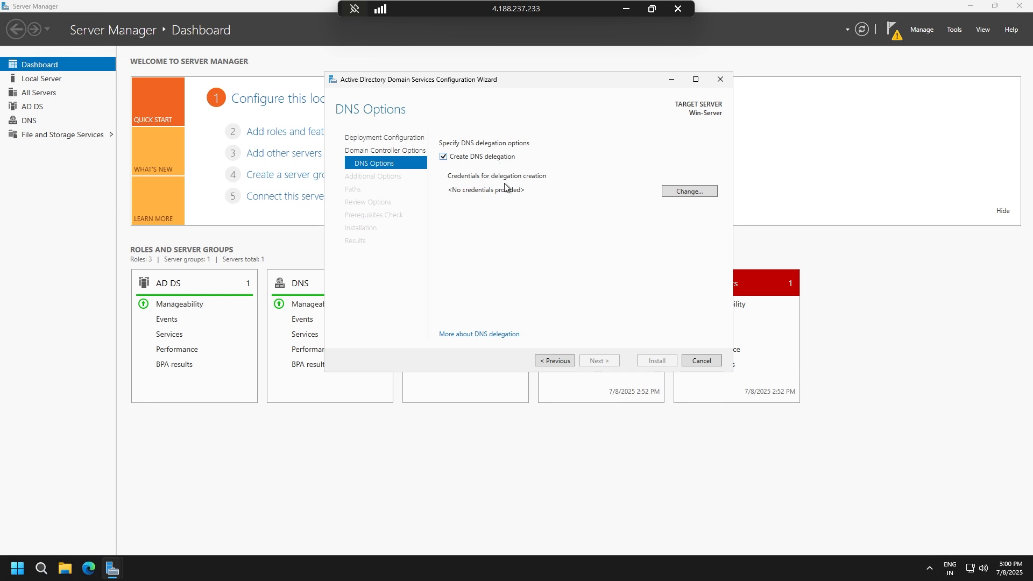
Supply the ftadmin user name and its account password as the DNS delegation credentials, and continue to the additional options.
click(674, 190)
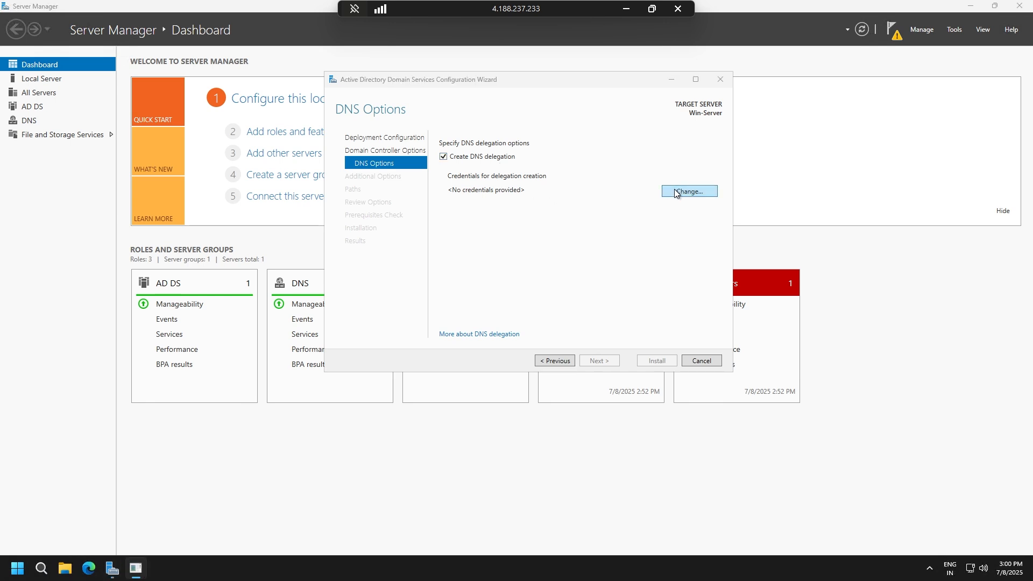
click(625, 240)
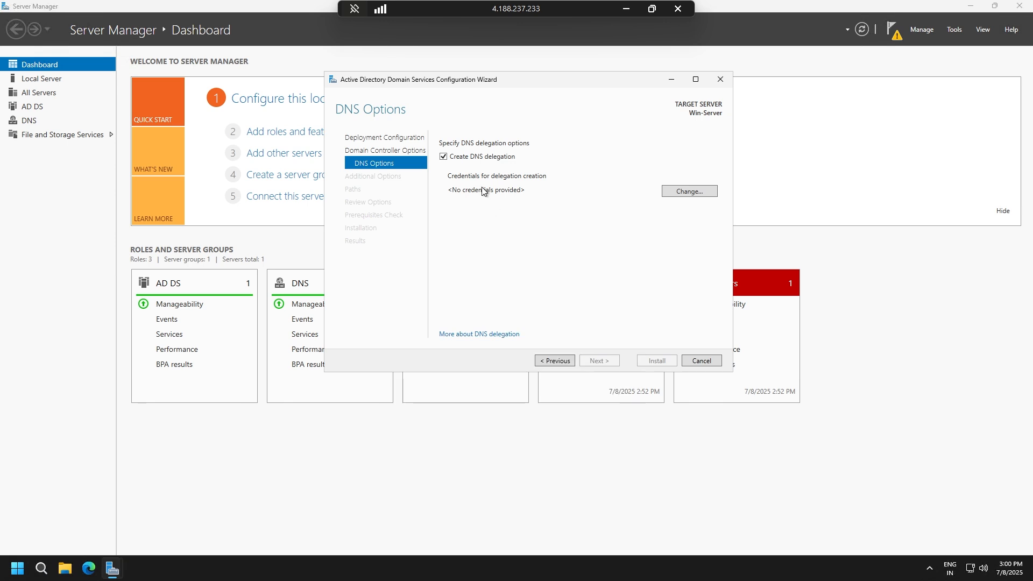
click(699, 190)
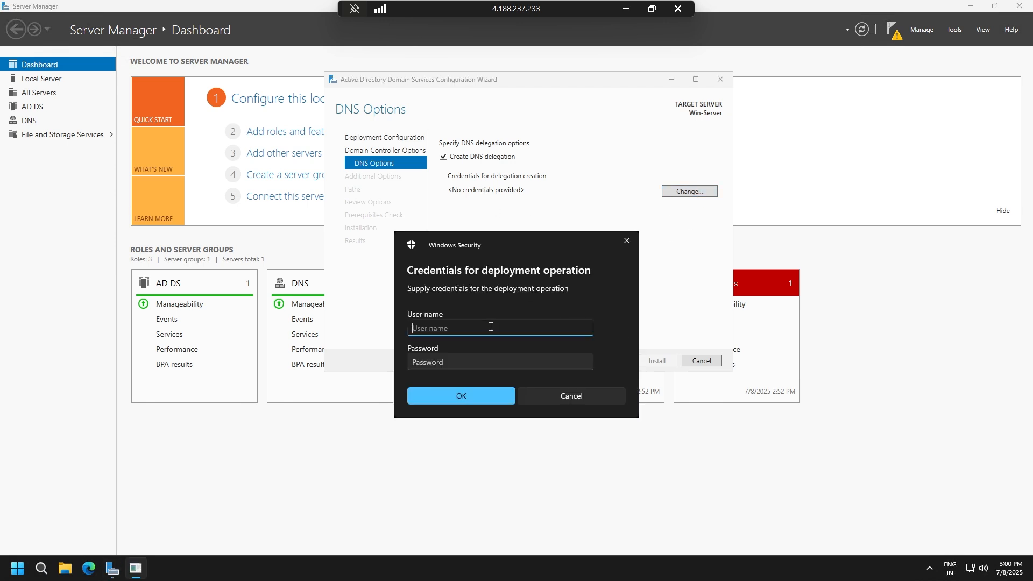
text(ftadmin)
key(Tab)
text(******)
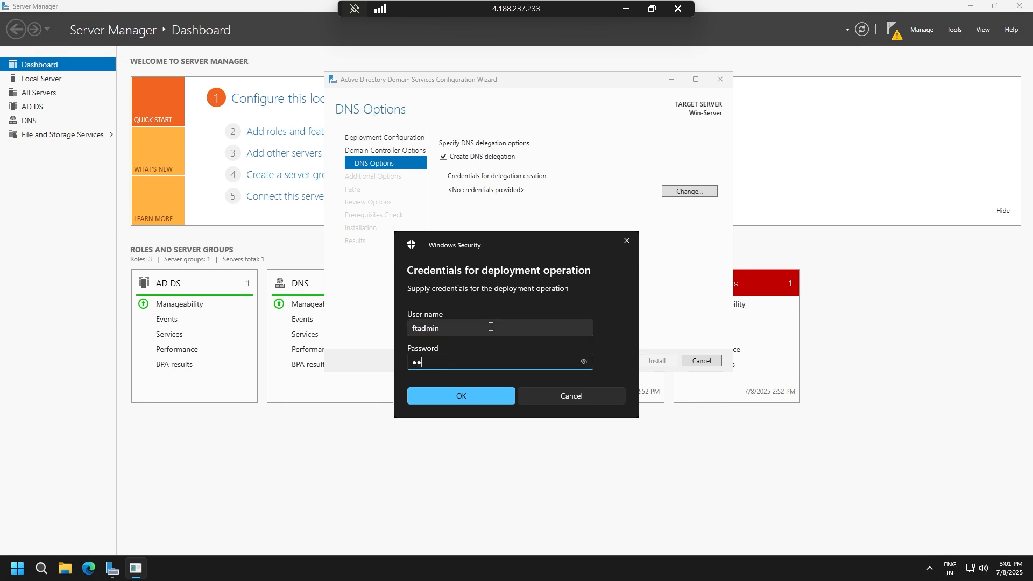
text(***********)
click(452, 394)
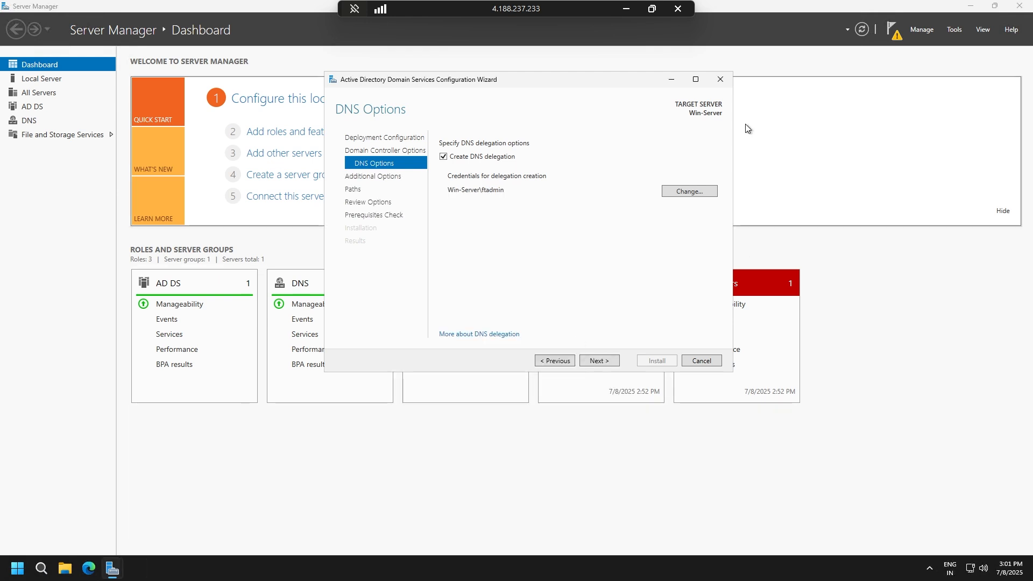
click(603, 363)
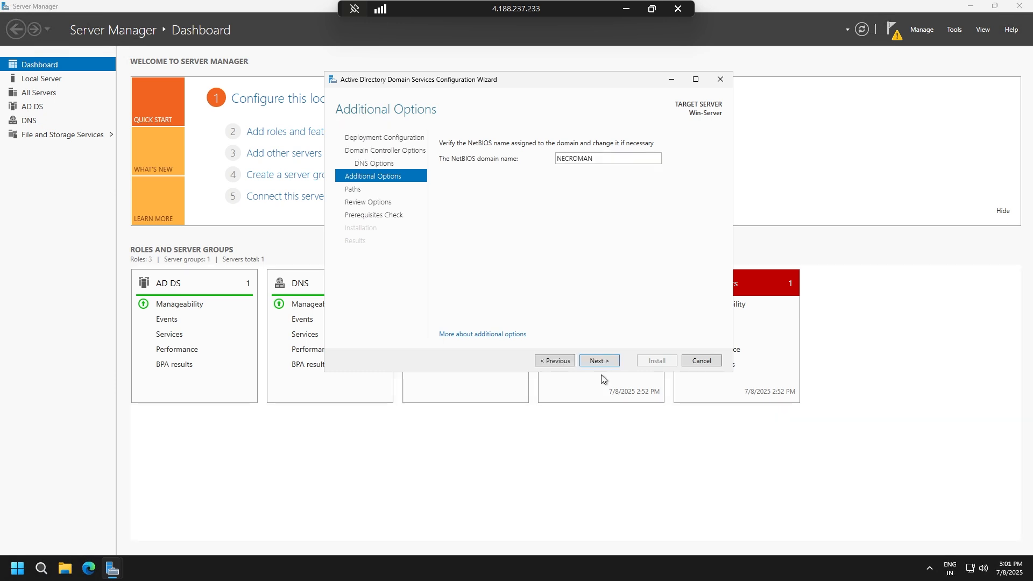
Accept the NetBIOS name NECROMAN and the default folder paths, and start the domain controller installation after the prerequisites check.
click(602, 362)
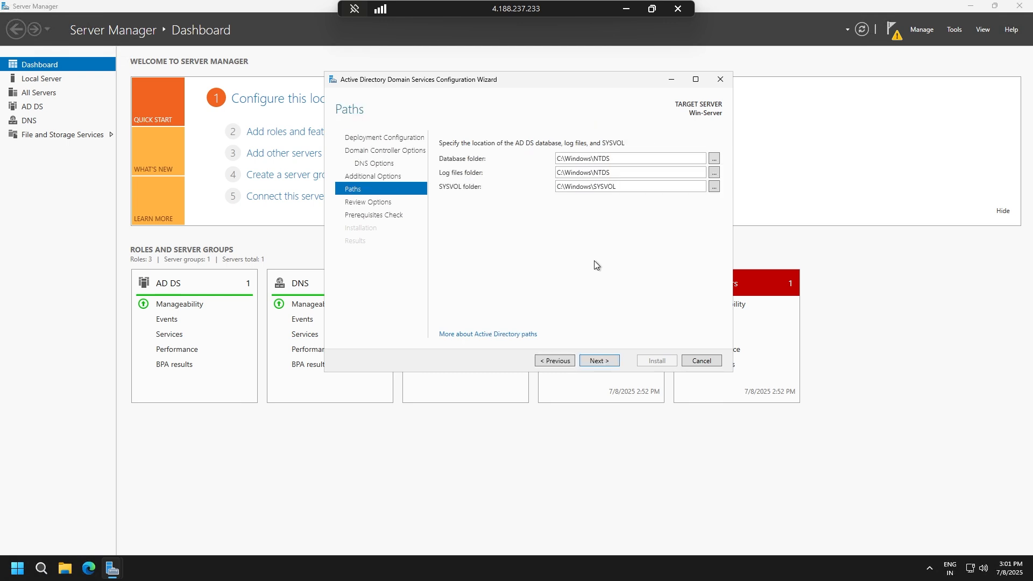
click(595, 362)
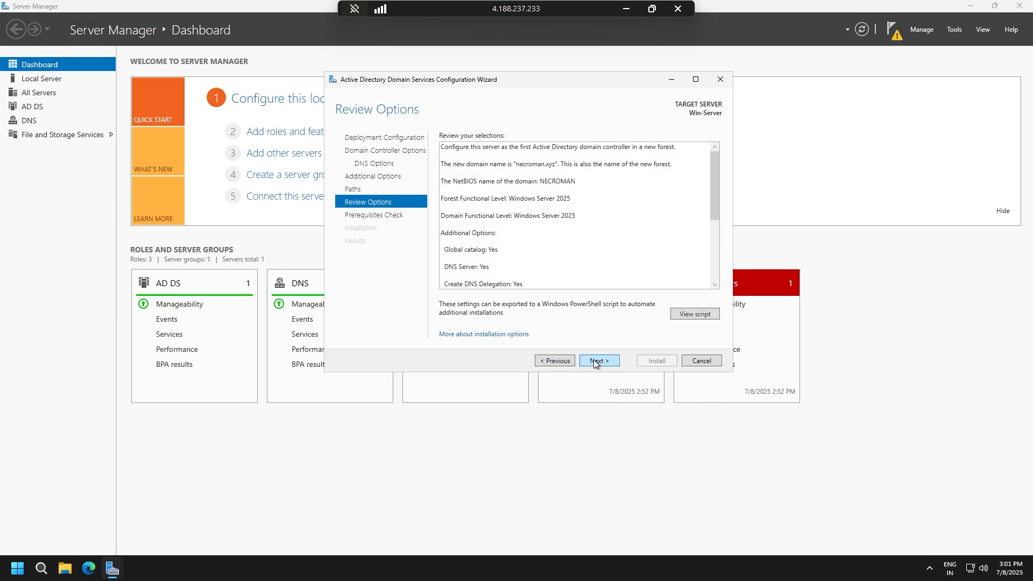
click(595, 361)
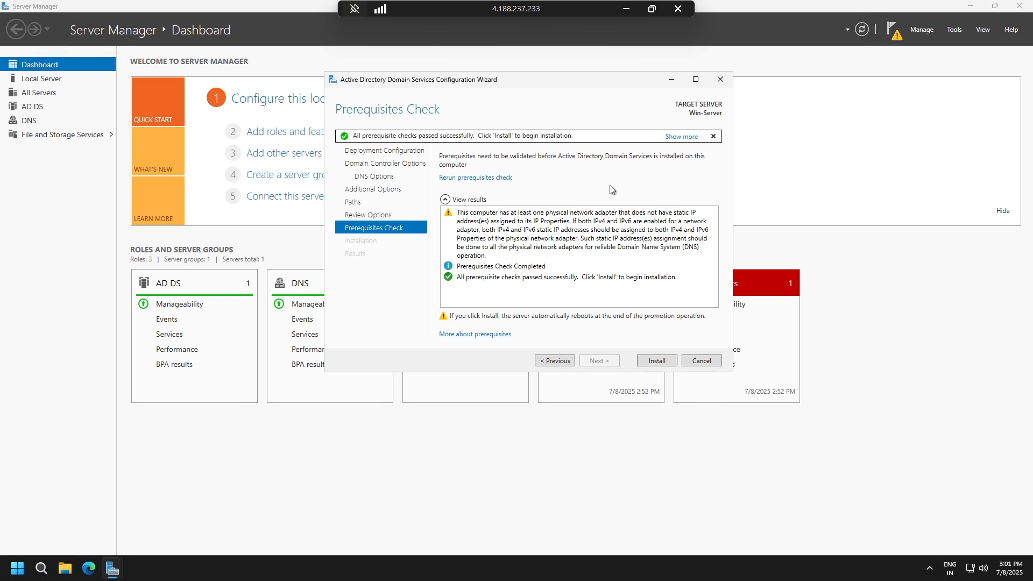
click(659, 357)
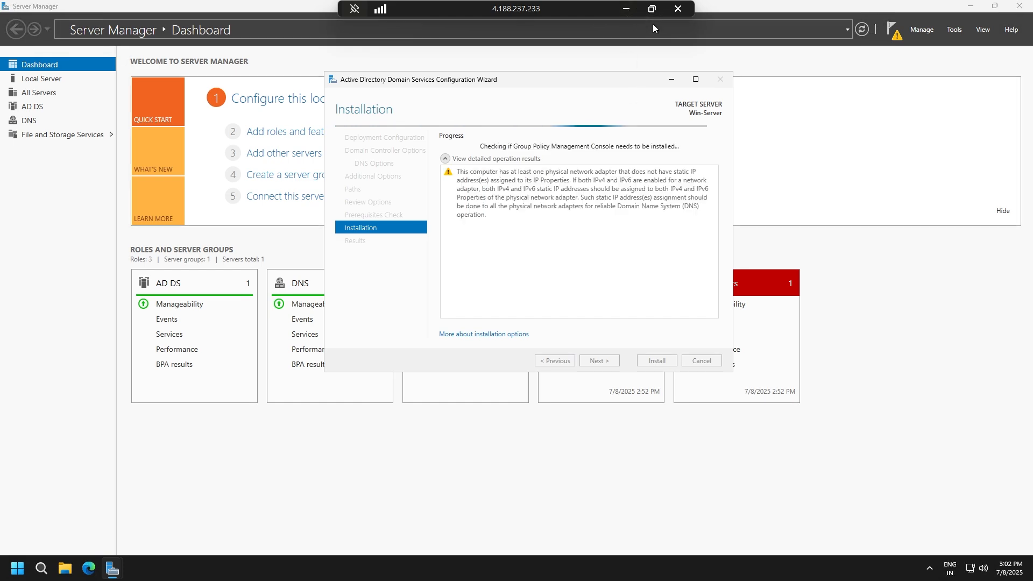
Minimize the remote session and start a Remote Desktop connection to 74.225.234.243 with a blank username and credentials always requested.
click(626, 8)
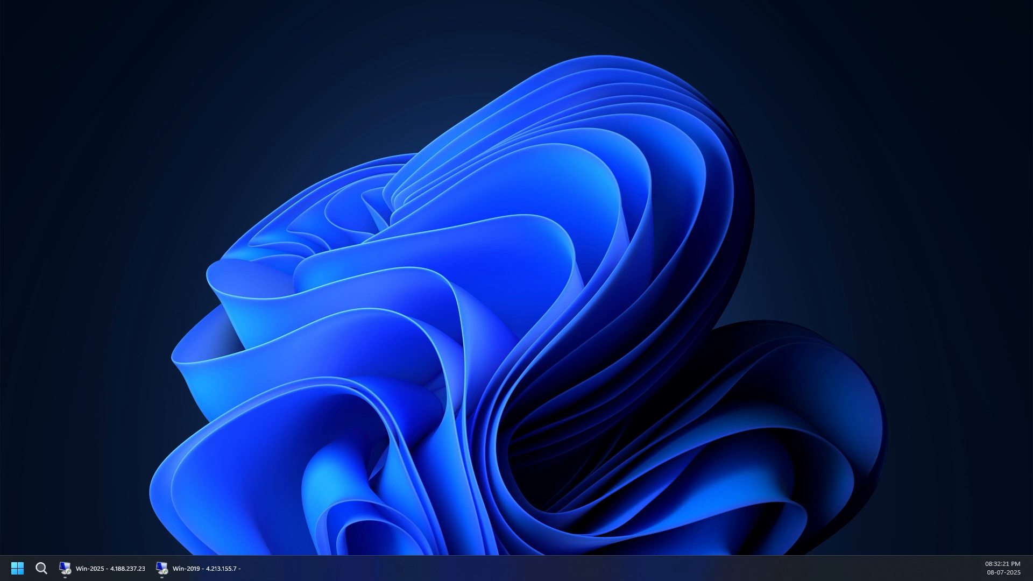
drag(504, 181, 428, 180)
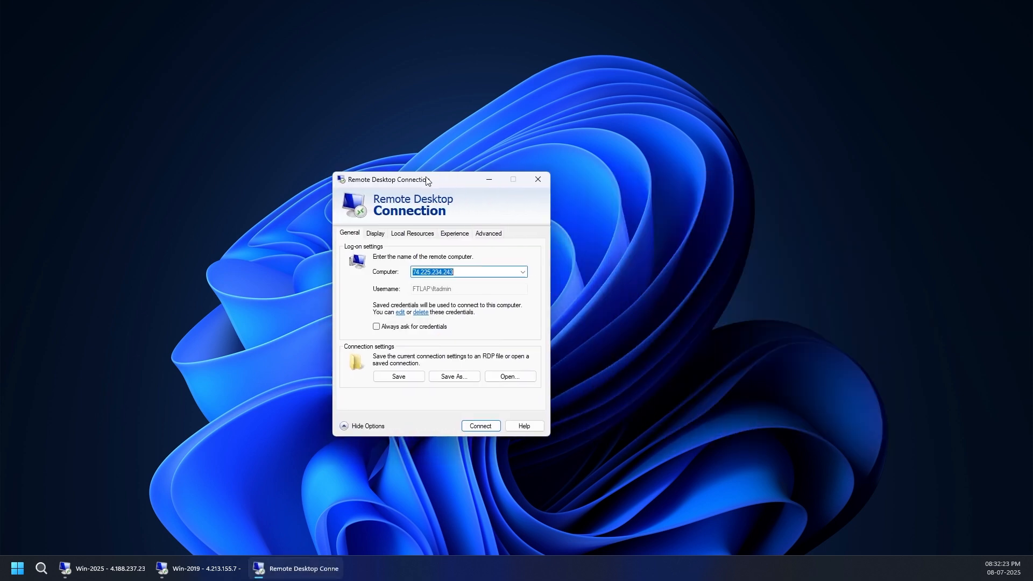
click(428, 327)
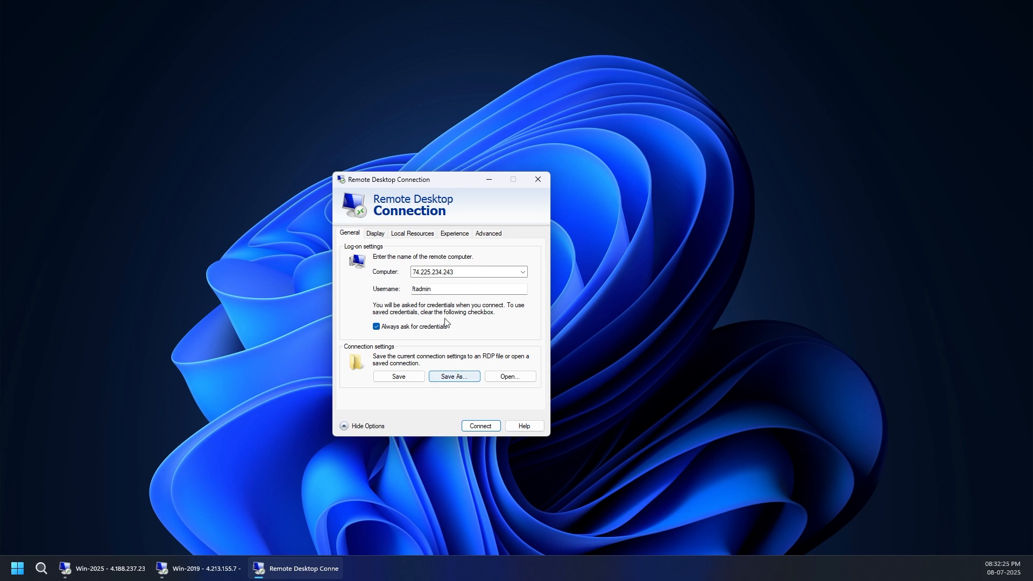
click(441, 294)
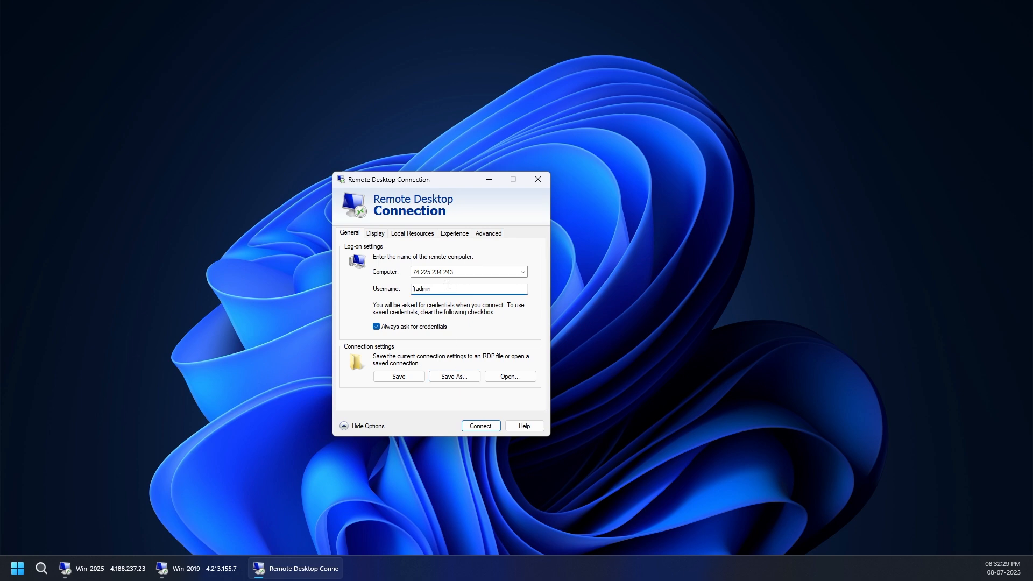
drag(446, 287, 349, 288)
key(BackSpace)
click(473, 425)
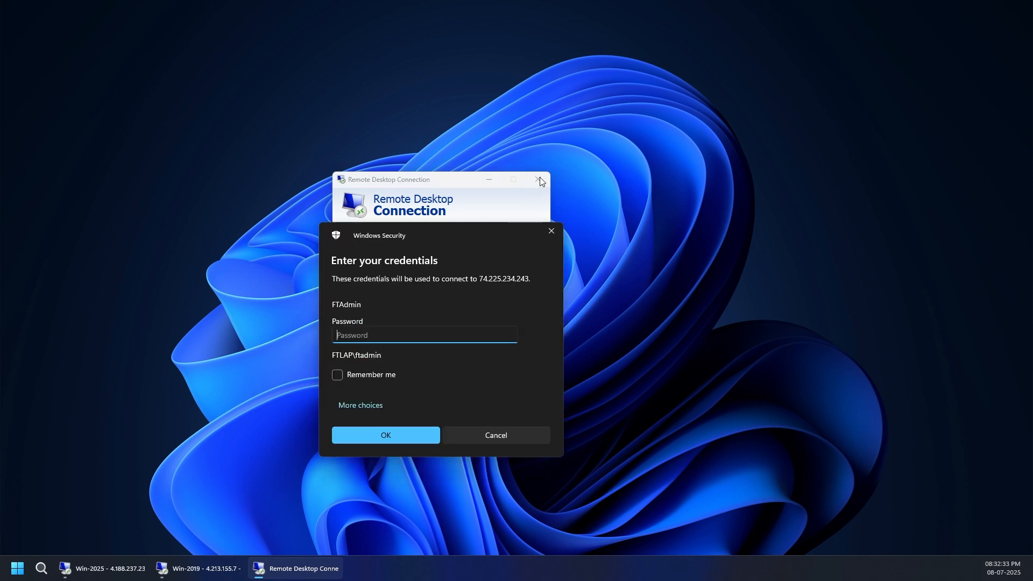
Choose to sign in with a different account and enter the administrator's username for the necroman.local domain.
drag(454, 230, 451, 176)
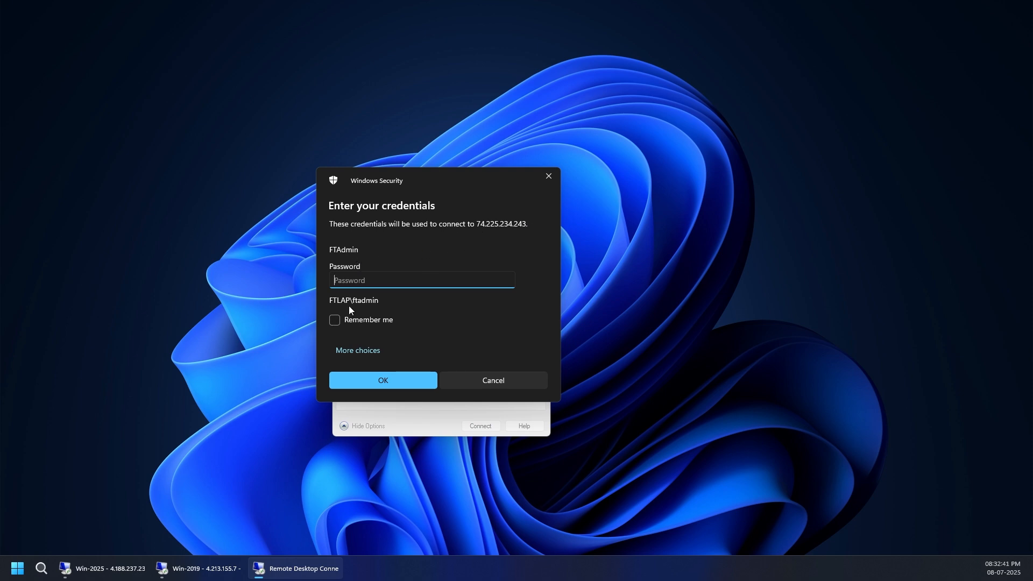
click(370, 351)
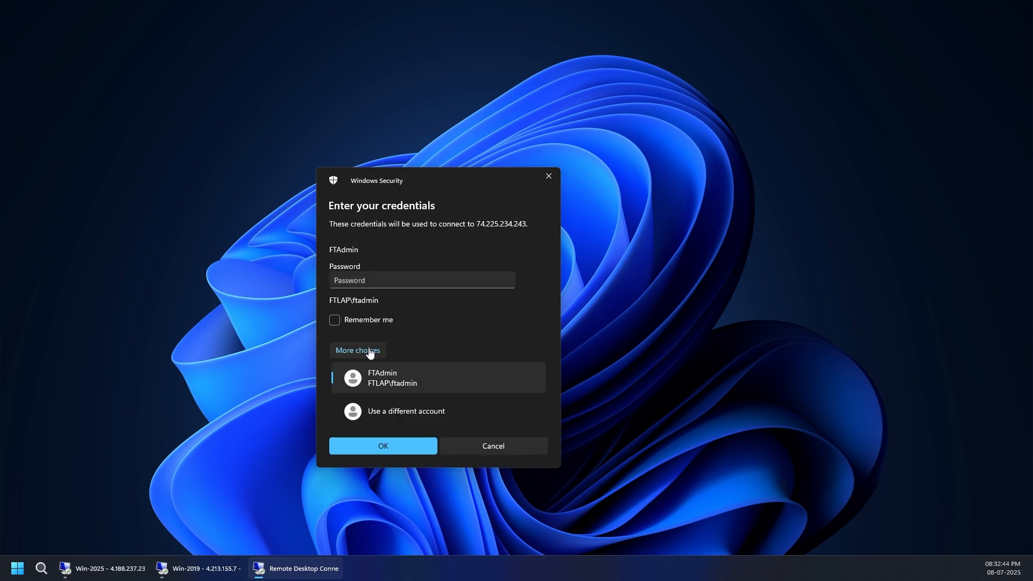
click(391, 418)
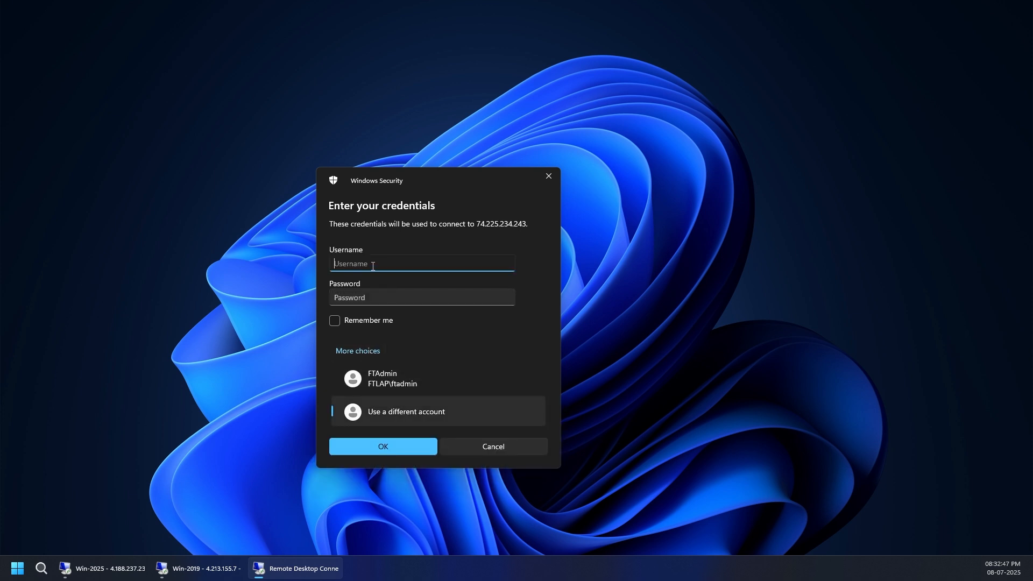
key(Tab)
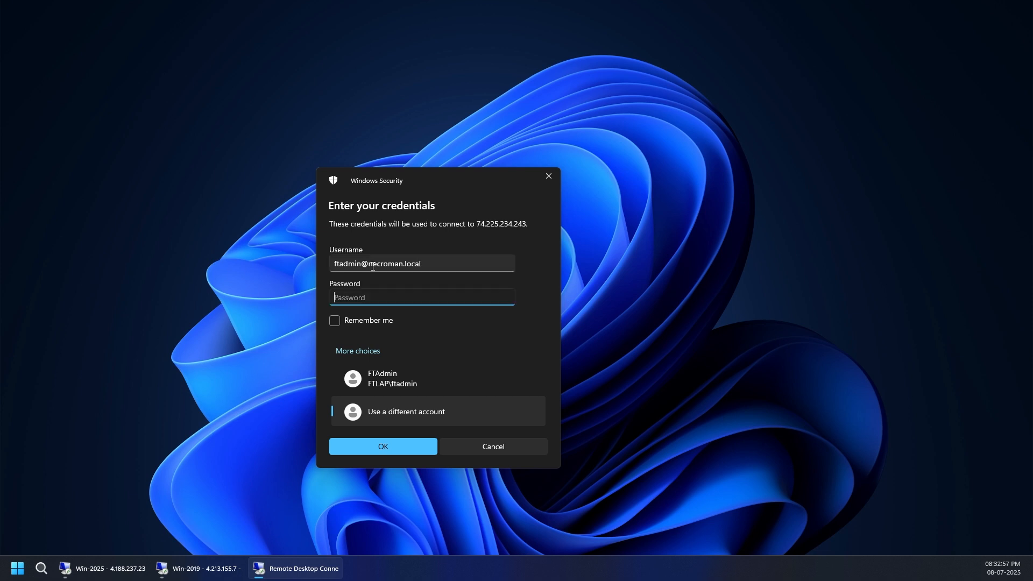
Enter the account password, connect despite the certificate errors without being asked again, and maximize Server Manager in the remote session.
text(●)
key(BackSpace)
text(●●●●●●●●●●●●●●●●●)
click(372, 452)
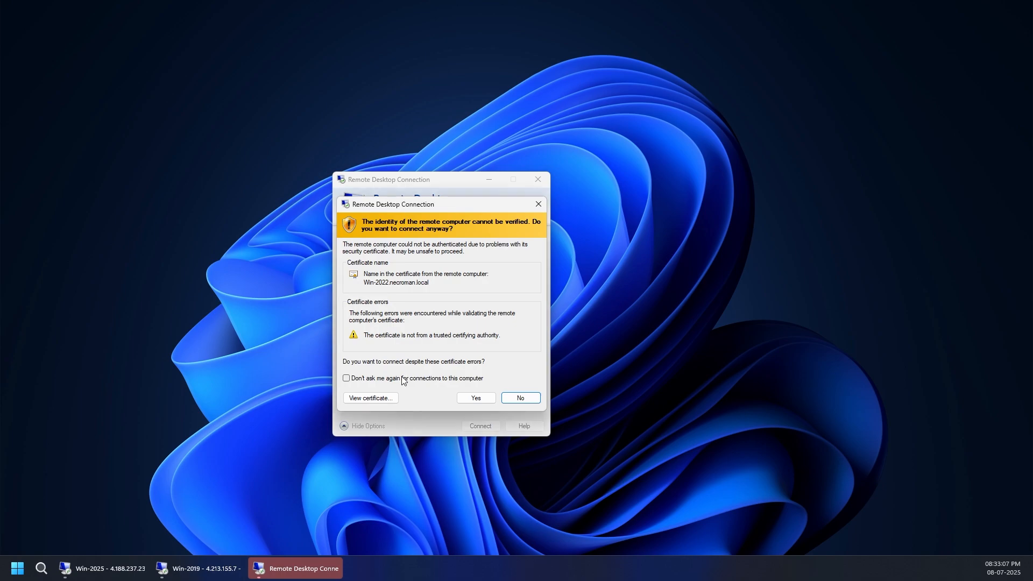
click(404, 378)
click(474, 398)
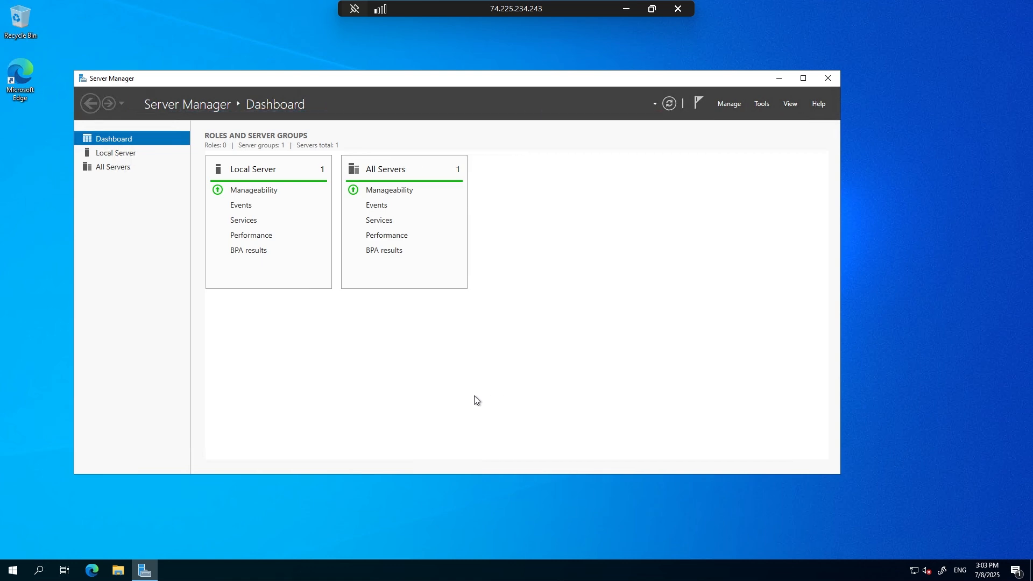
click(803, 78)
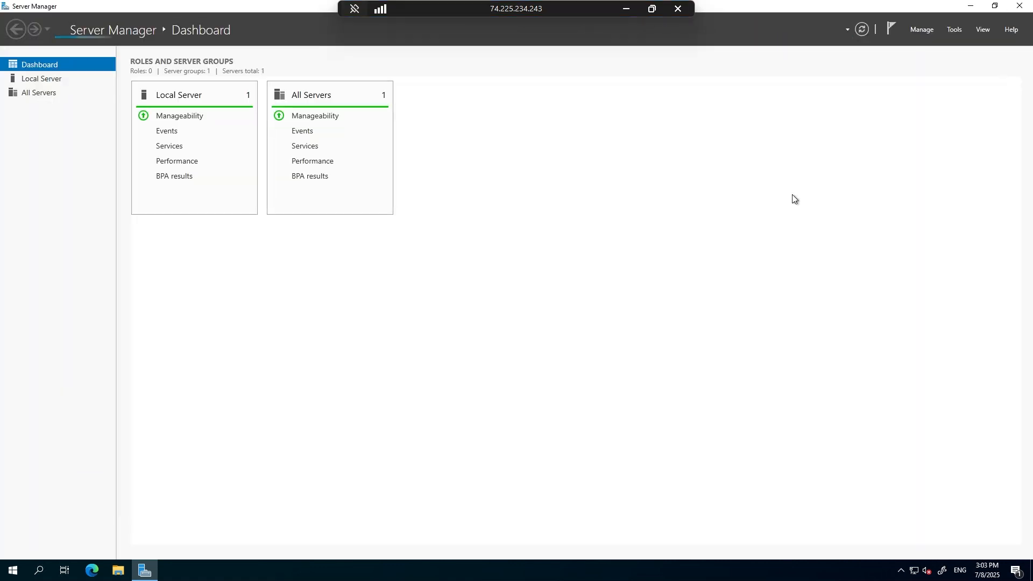
Minimize the remote session and start another Remote Desktop connection to 74.225.234.243 with credentials always requested.
click(625, 10)
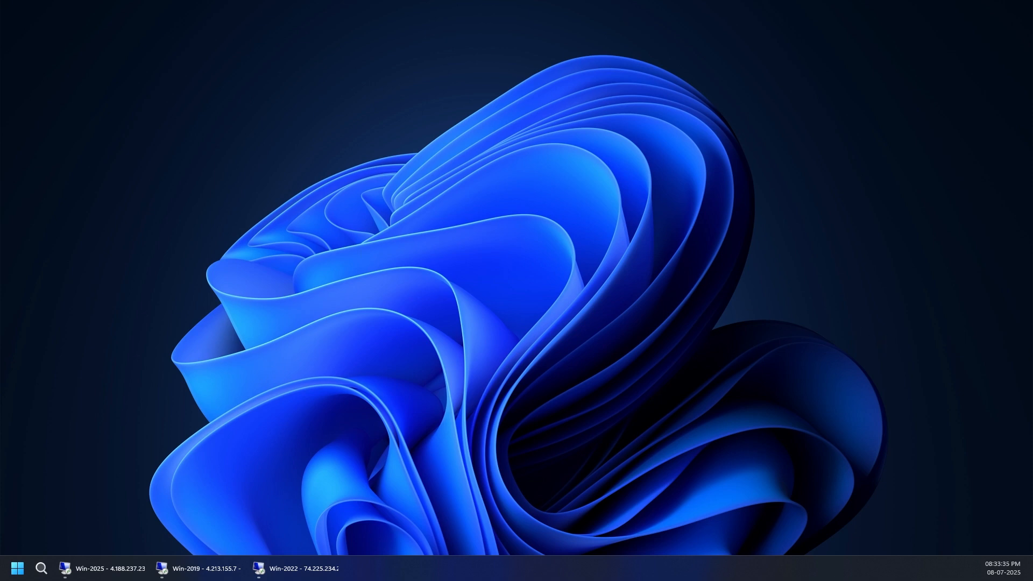
drag(0, 227, 528, 227)
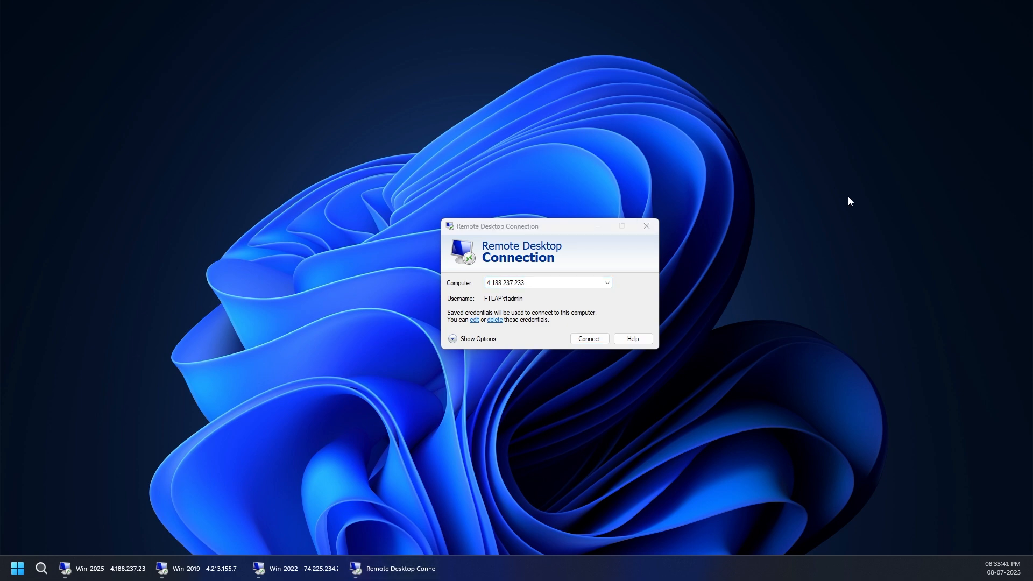
click(538, 282)
text(74.225.234.243)
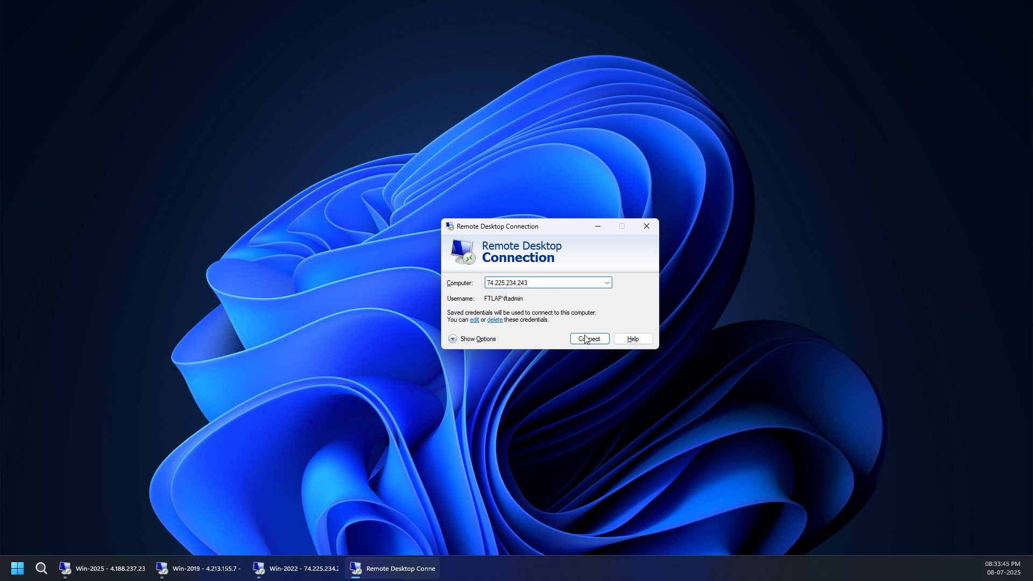
click(487, 340)
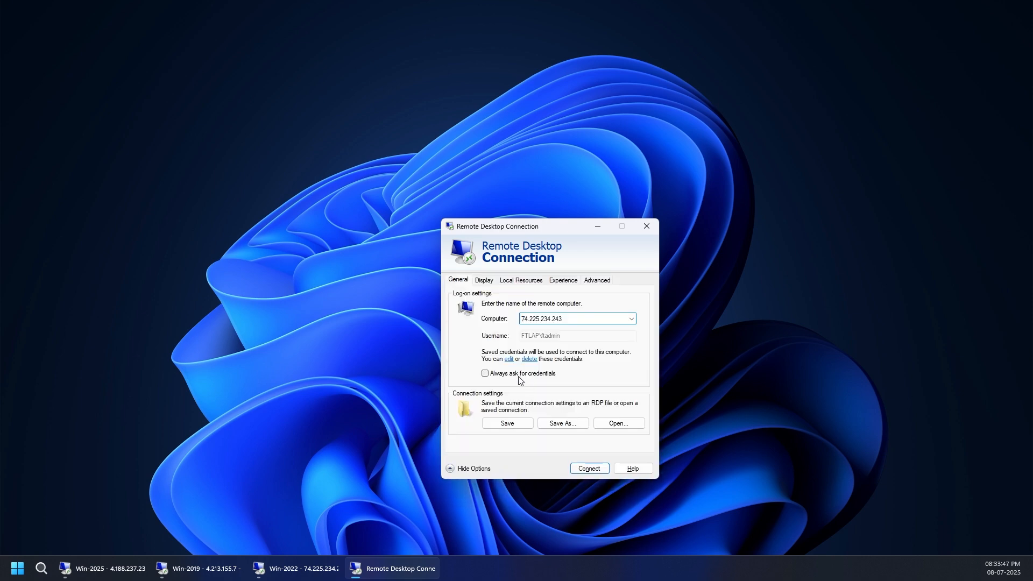
click(520, 374)
click(585, 468)
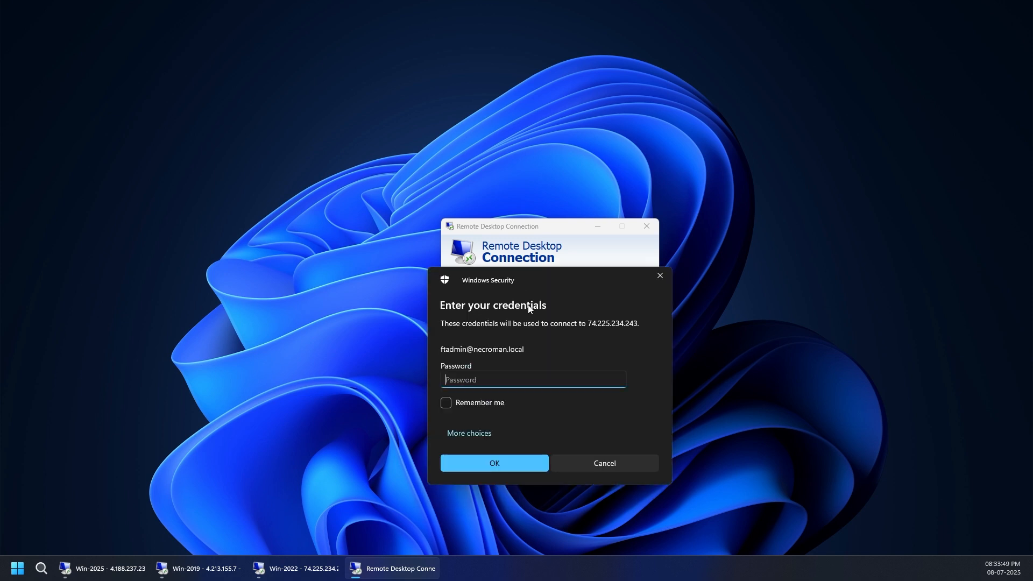
Choose to sign in with a different account and enter the administrator's username prefixed with the NetBIOS domain name necroman and a backslash.
click(468, 373)
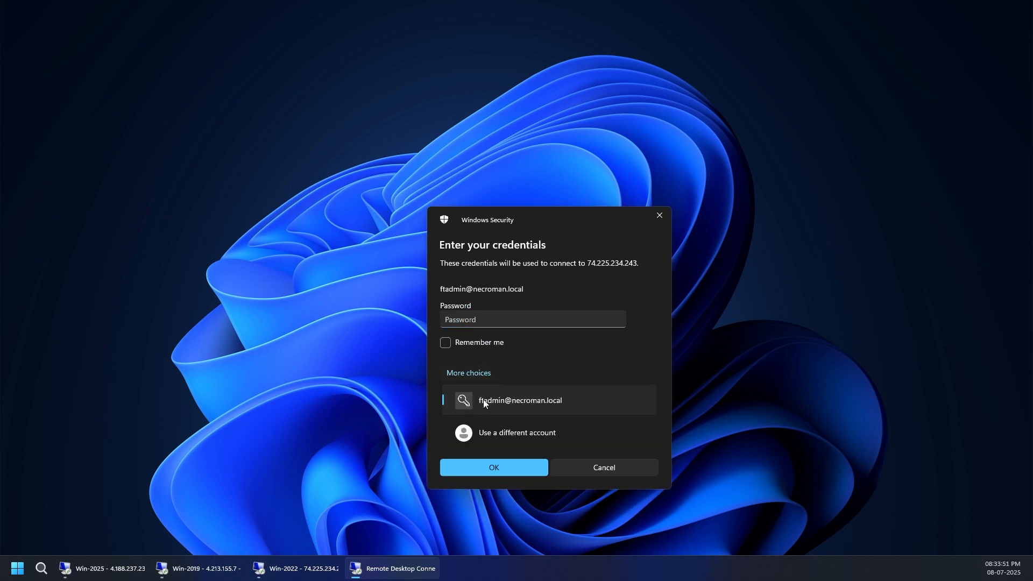
click(495, 433)
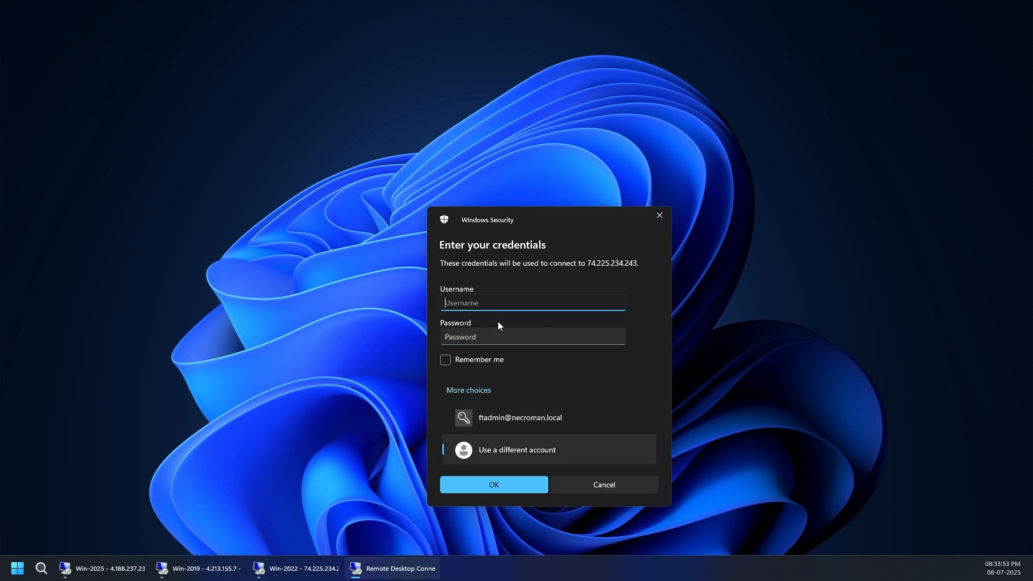
text(necromantadmin)
key(Tab)
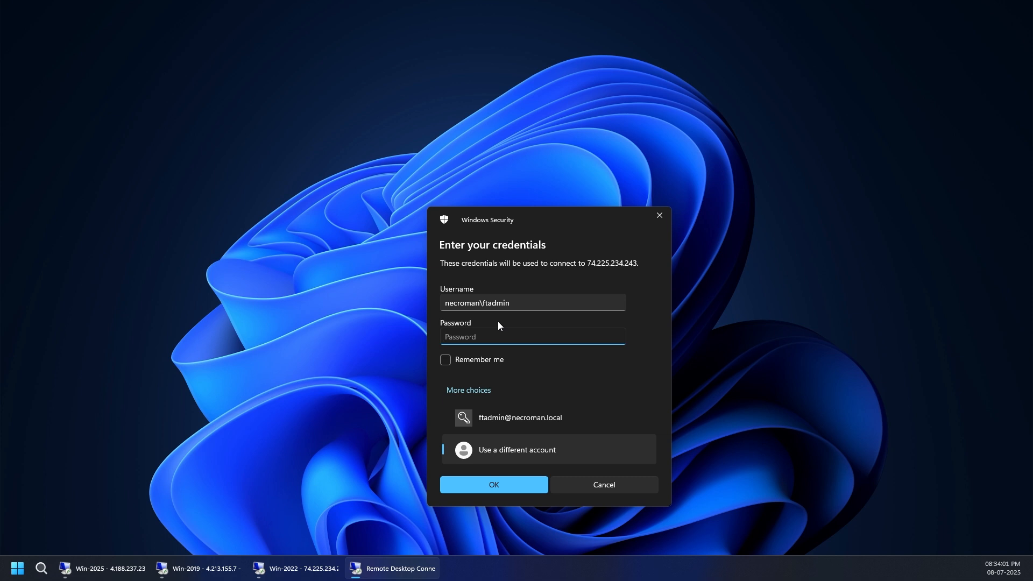
Enter the account password and connect to the server.
text(•)
key(BackSpace)
text(••••••)
key(BackSpace)
key(BackSpace)
key(BackSpace)
key(BackSpace)
key(BackSpace)
key(BackSpace)
text(•••••••••••••••••)
key(Return)
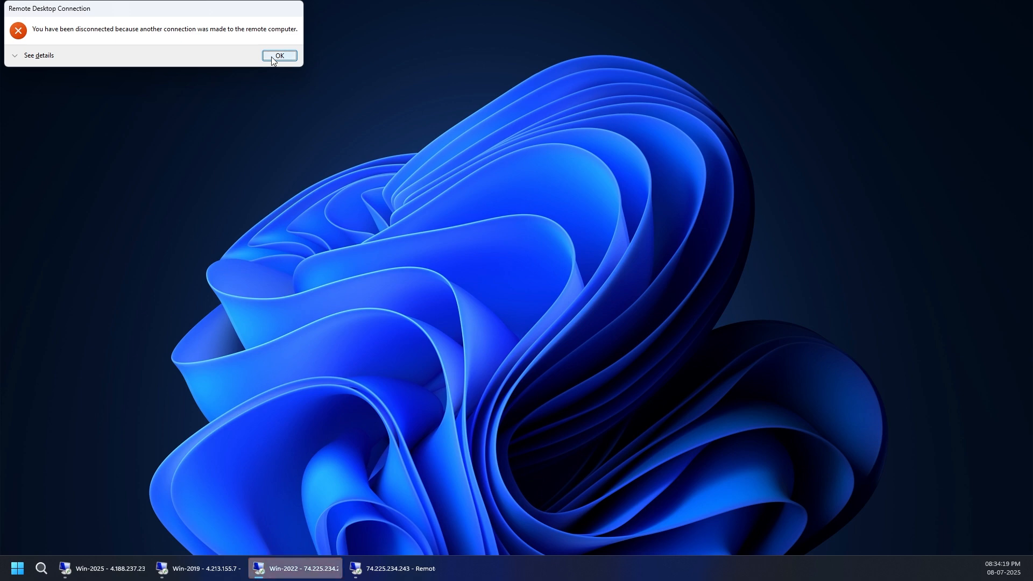
Dismiss the disconnection notice, close the leftover Remote Desktop Connection window, and return to the new remote session.
click(280, 56)
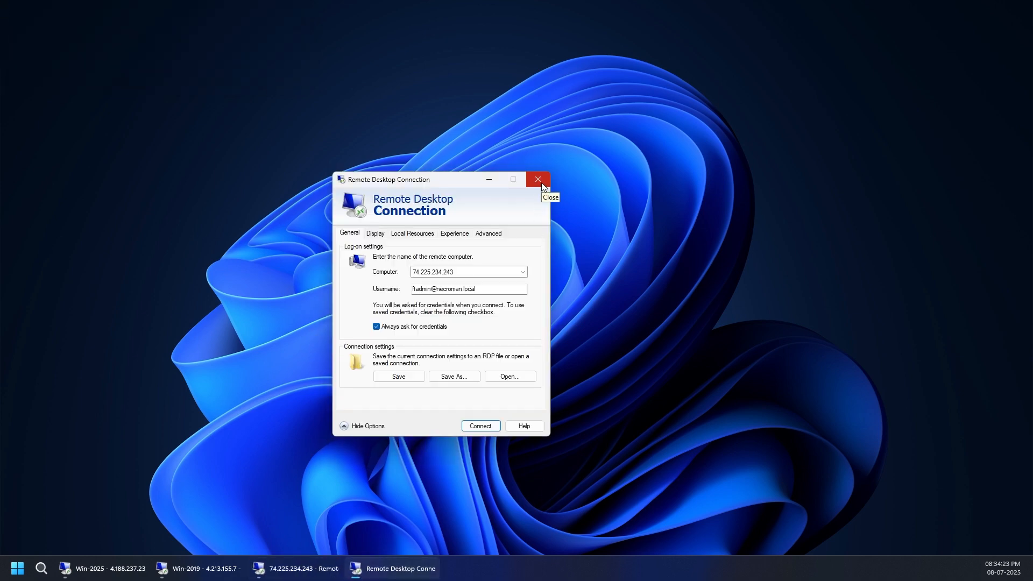
drag(437, 290, 520, 294)
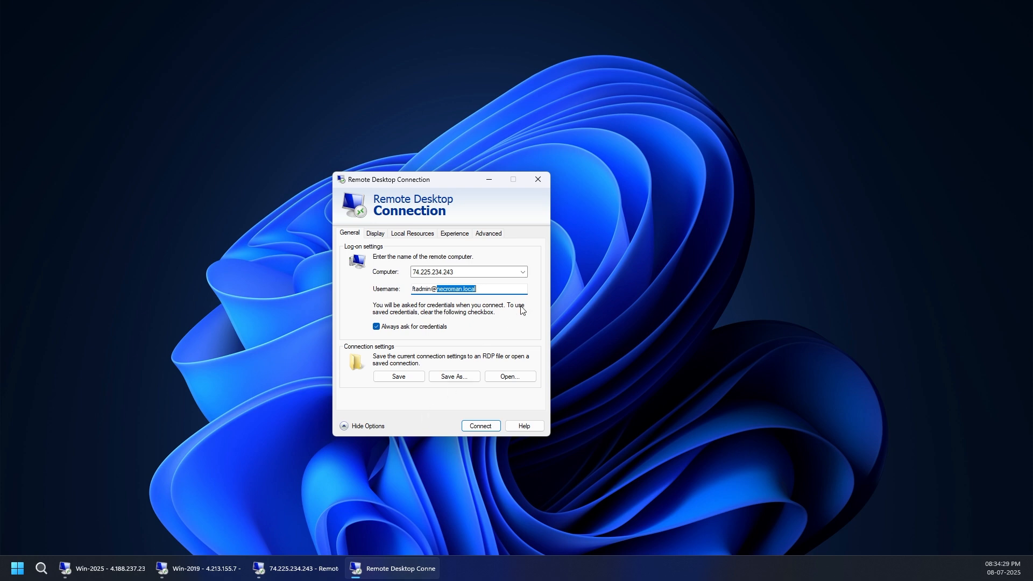
click(537, 180)
click(283, 569)
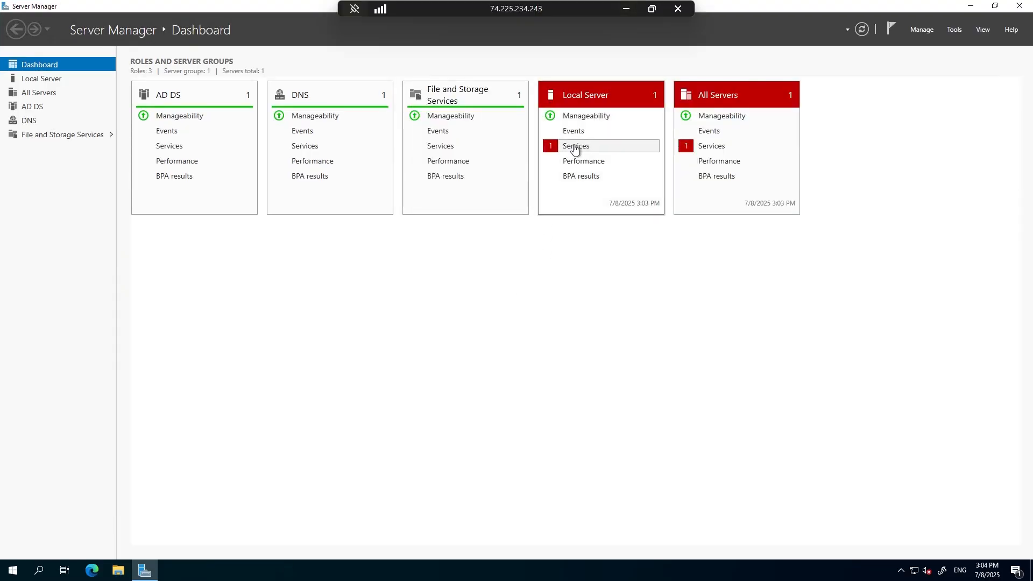
Check the Local Server's services alert and the signed-in users in Task Manager, and close both windows.
click(575, 146)
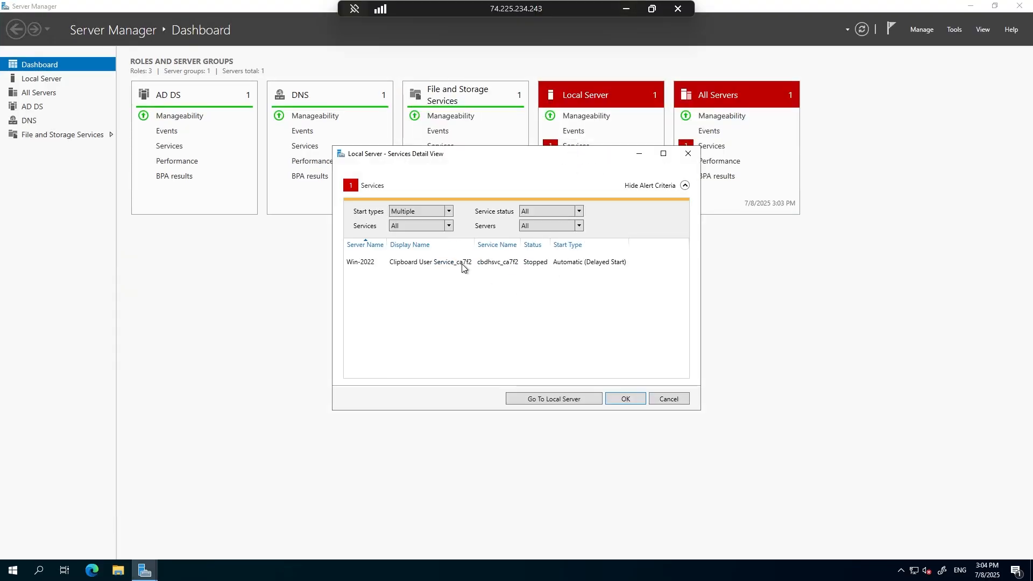
right_click(266, 566)
click(301, 509)
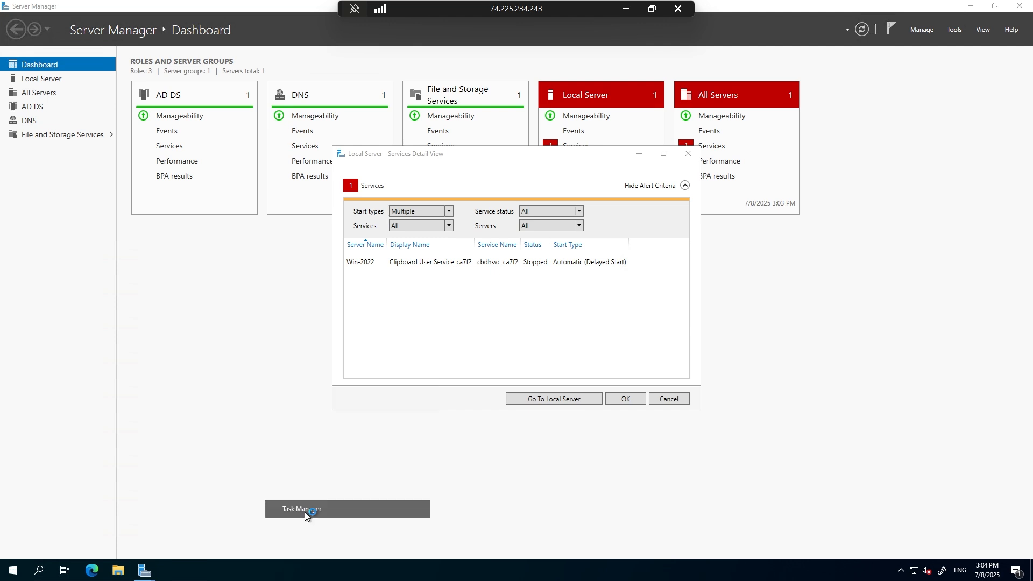
click(144, 294)
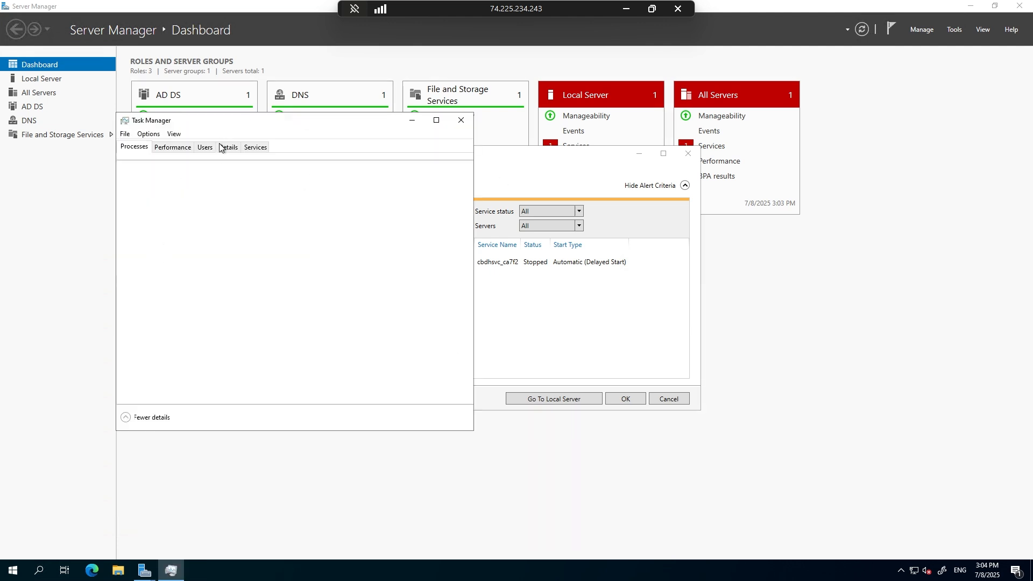
click(207, 147)
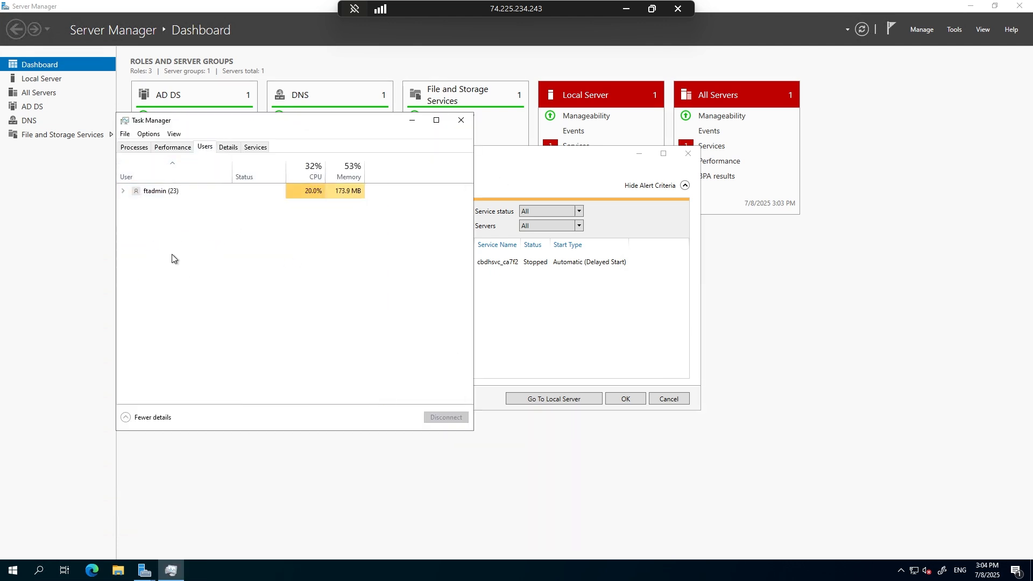
click(462, 120)
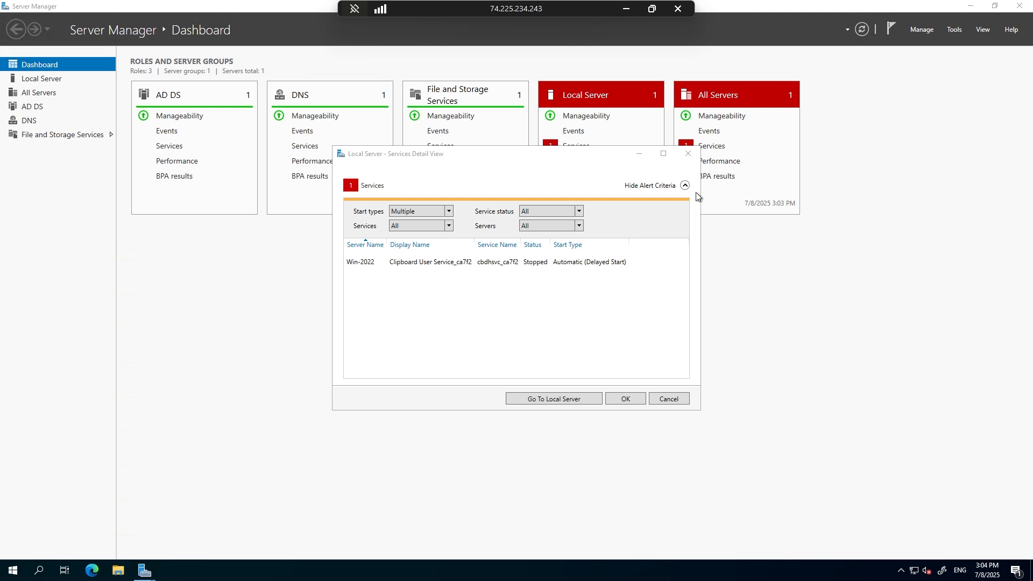
click(688, 156)
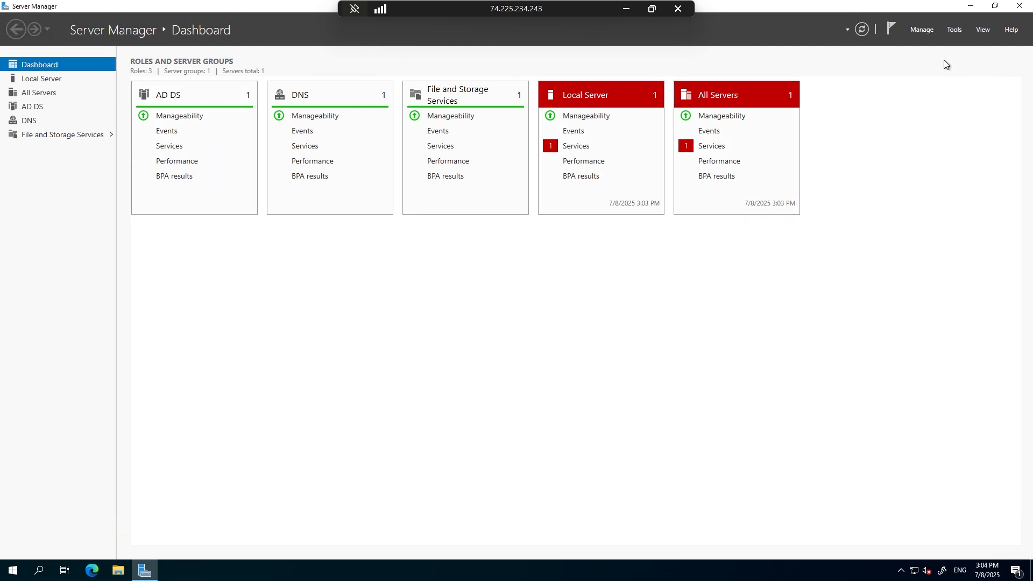
Review the list of administrative tools available in Server Manager, and minimize Server Manager.
click(953, 30)
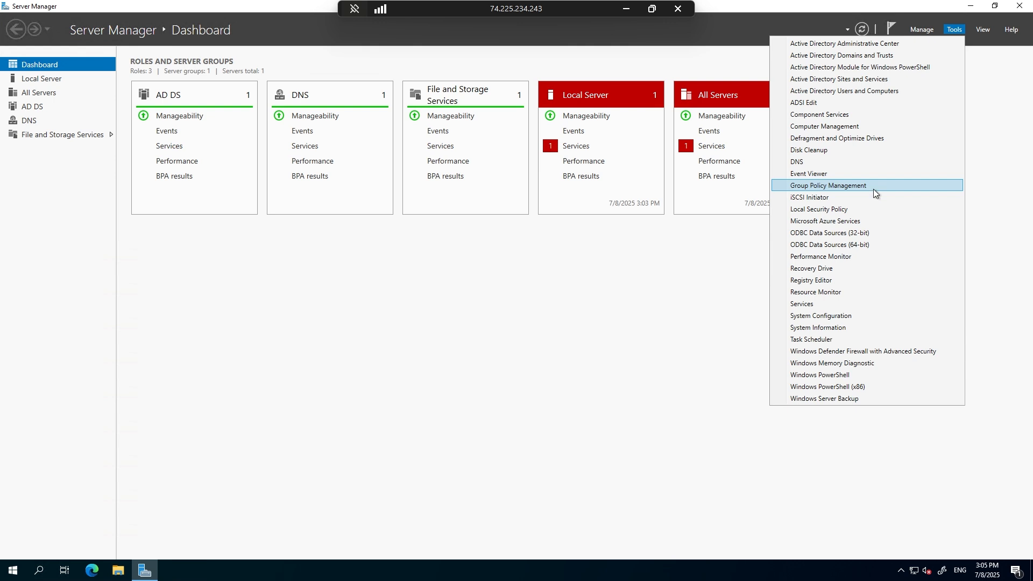
click(617, 297)
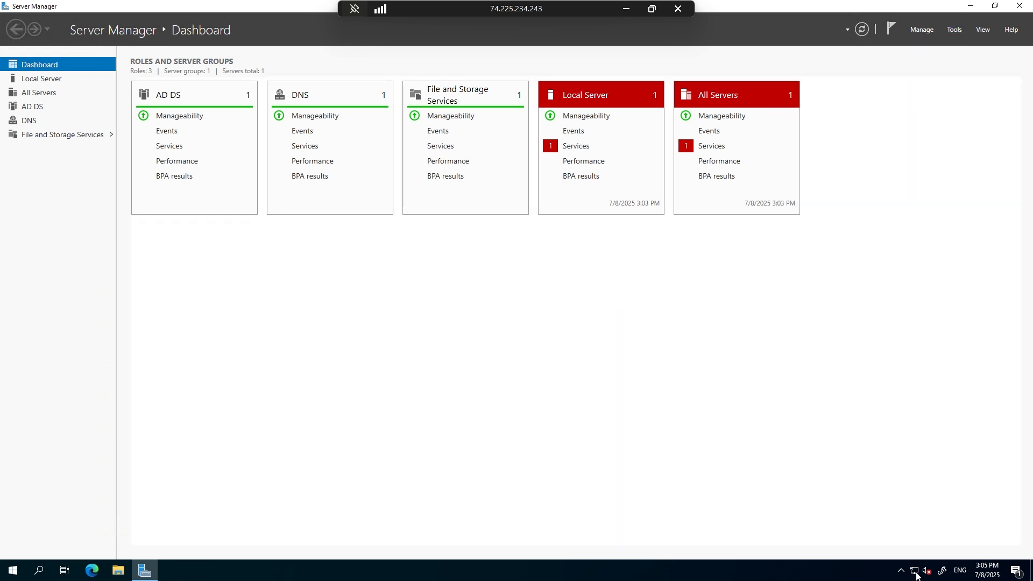
drag(924, 571, 919, 532)
click(887, 502)
click(970, 6)
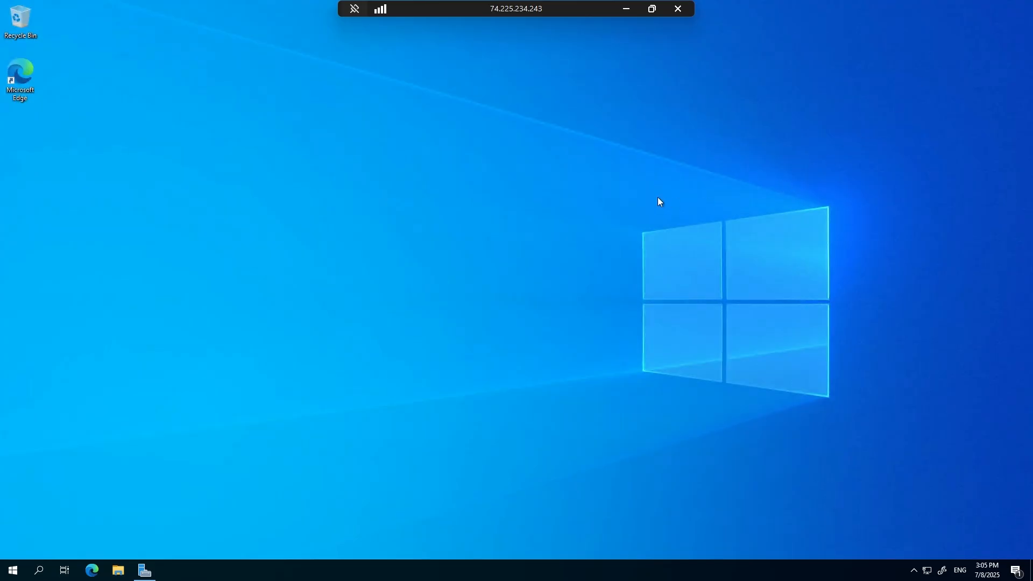
Run ipconfig /all in a Command Prompt, maximize the window, and highlight the IPv4 address listed under DNS Servers.
key(super+r)
key(Return)
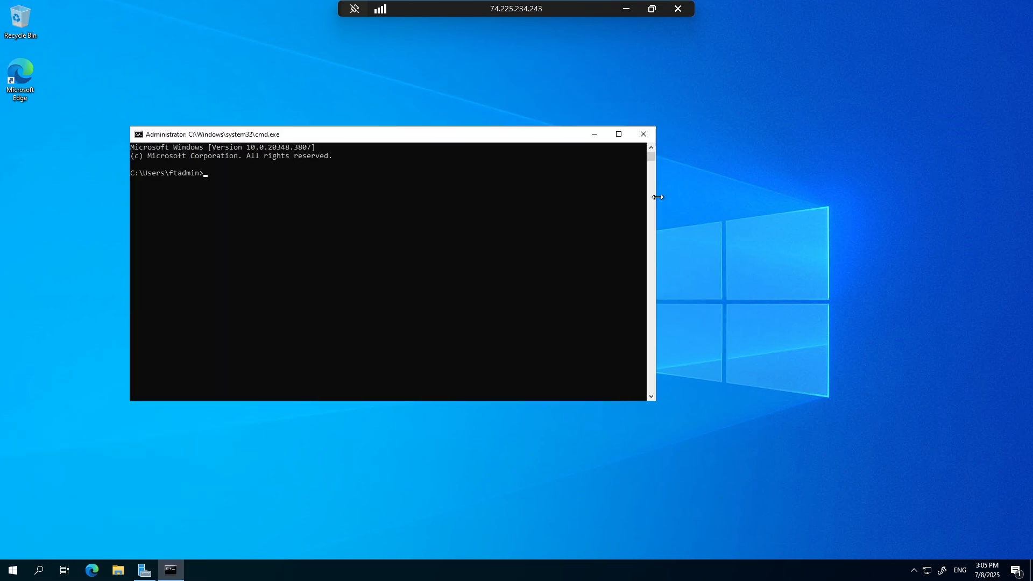
text(ipconfig /all)
key(Return)
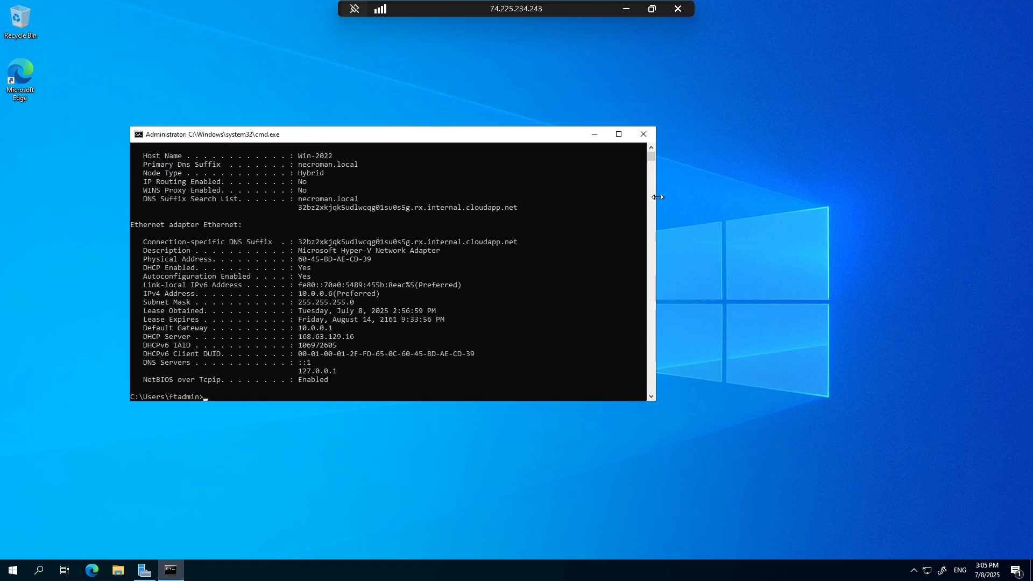
double_click(425, 135)
click(170, 241)
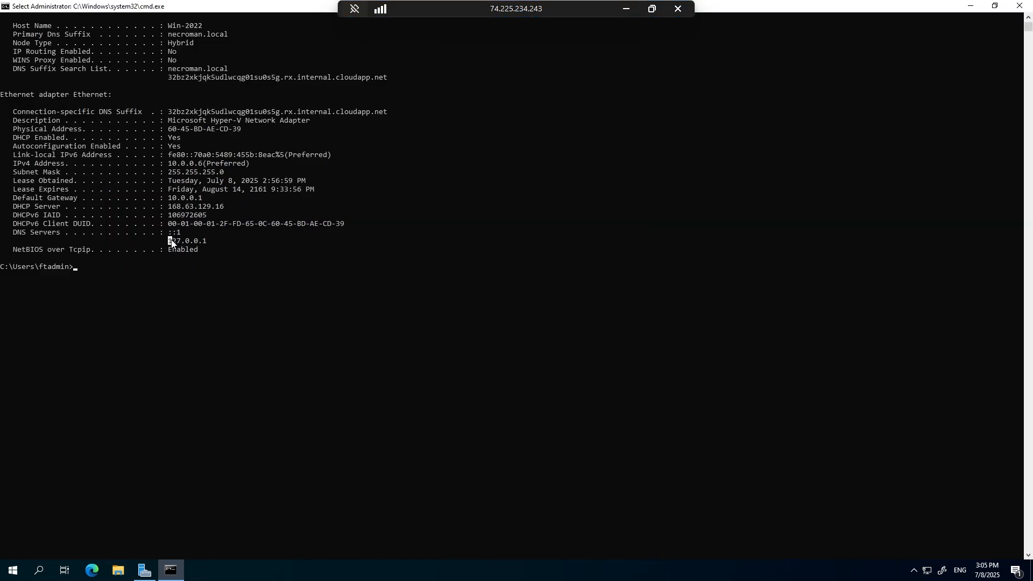
drag(199, 243, 204, 247)
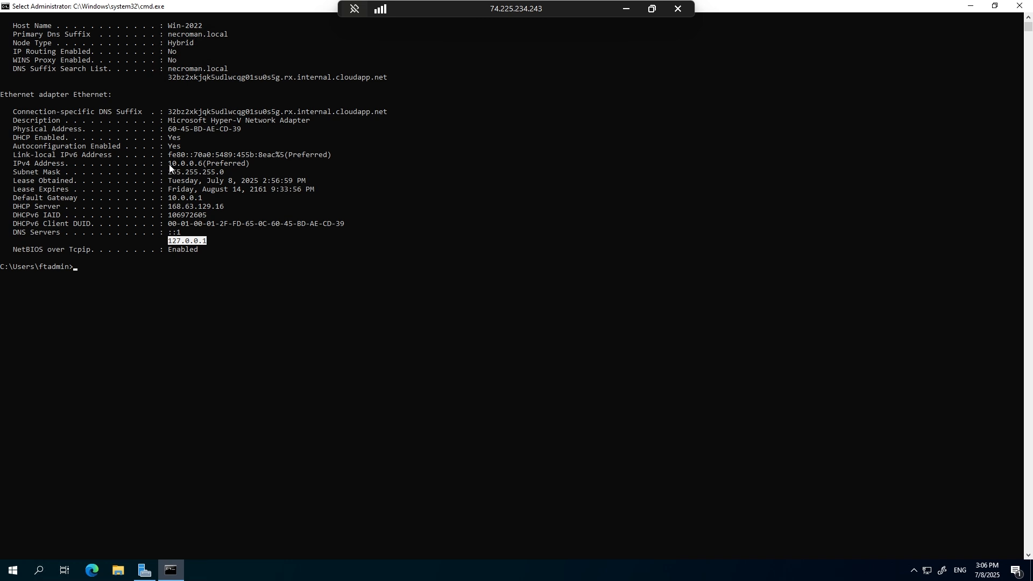
Highlight the Ethernet adapter's IPv4 address in the ipconfig output and close the Command Prompt.
drag(168, 164, 201, 167)
click(1019, 6)
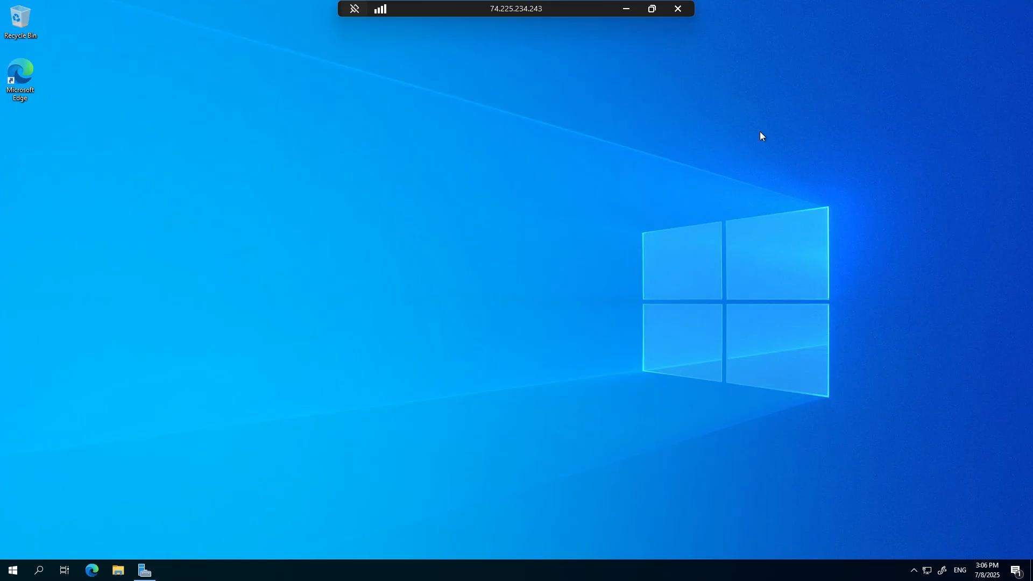
Restore Server Manager and open the DNS management console from its administrative tools.
click(143, 569)
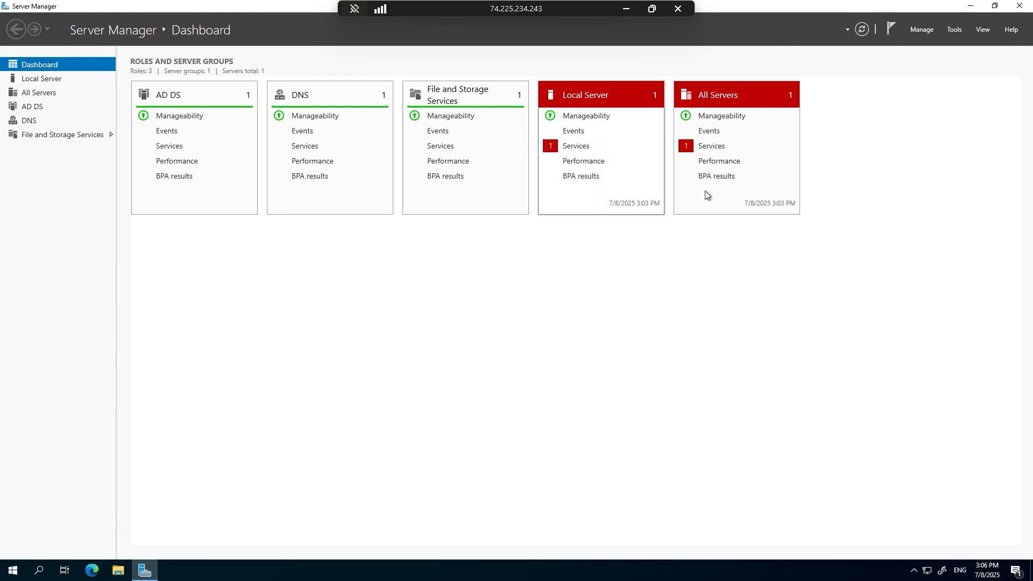
click(953, 30)
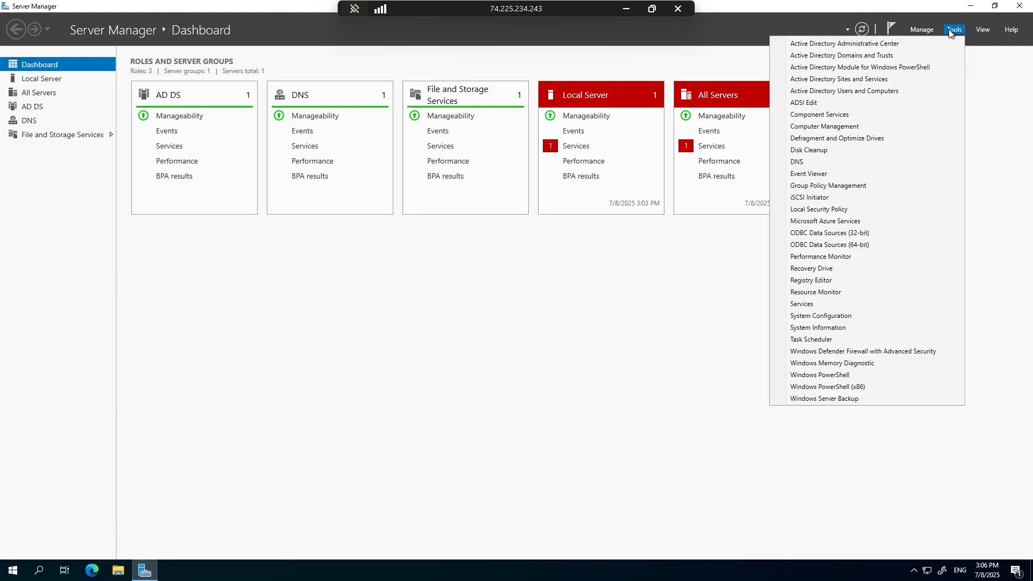
click(807, 162)
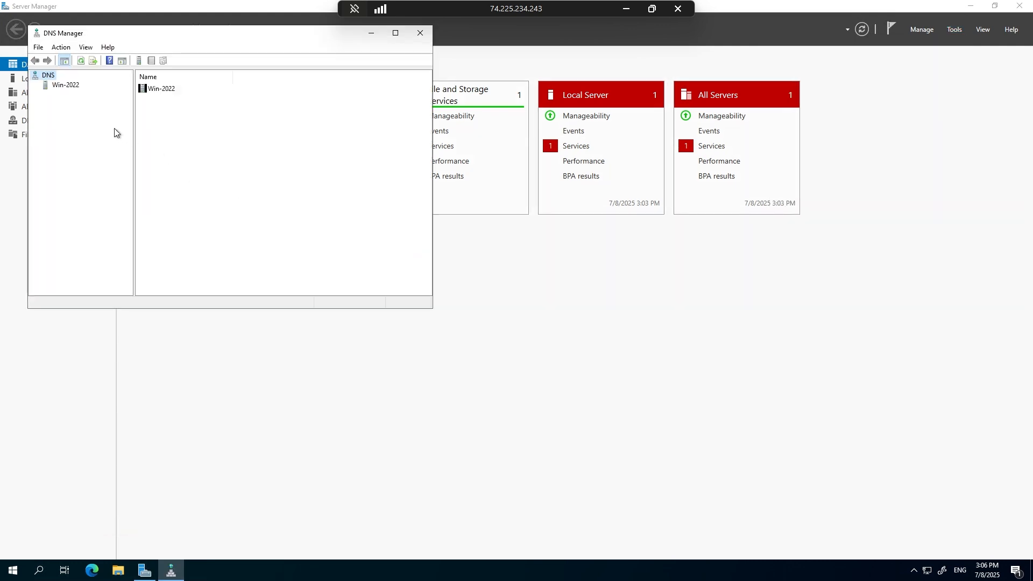
Expand Win-2022's forward lookup zones in a maximized window and inspect the _msdcs.necroman.local records and the win-2022 host record in necroman.local.
double_click(65, 86)
double_click(72, 98)
click(72, 103)
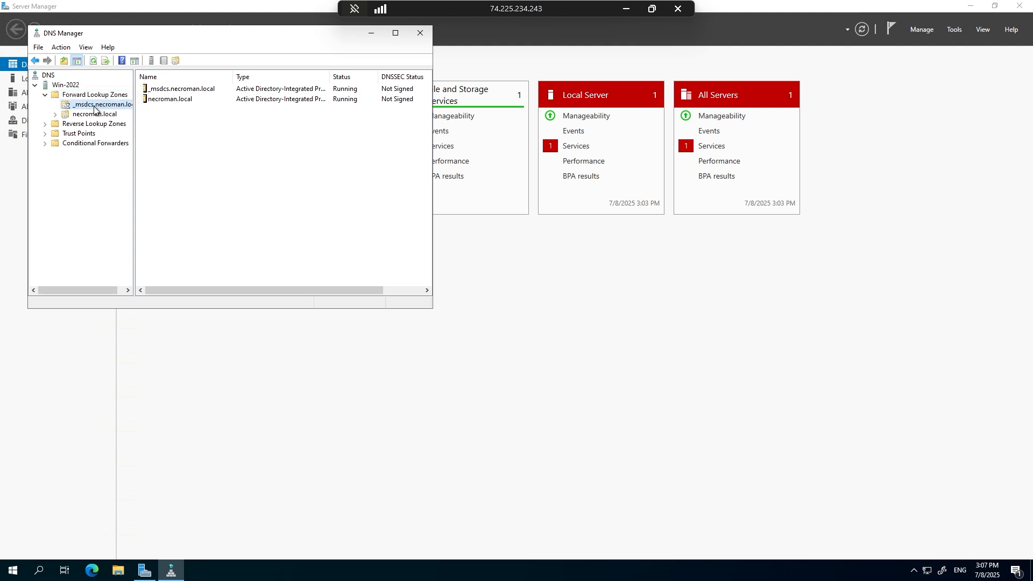
drag(134, 78, 197, 80)
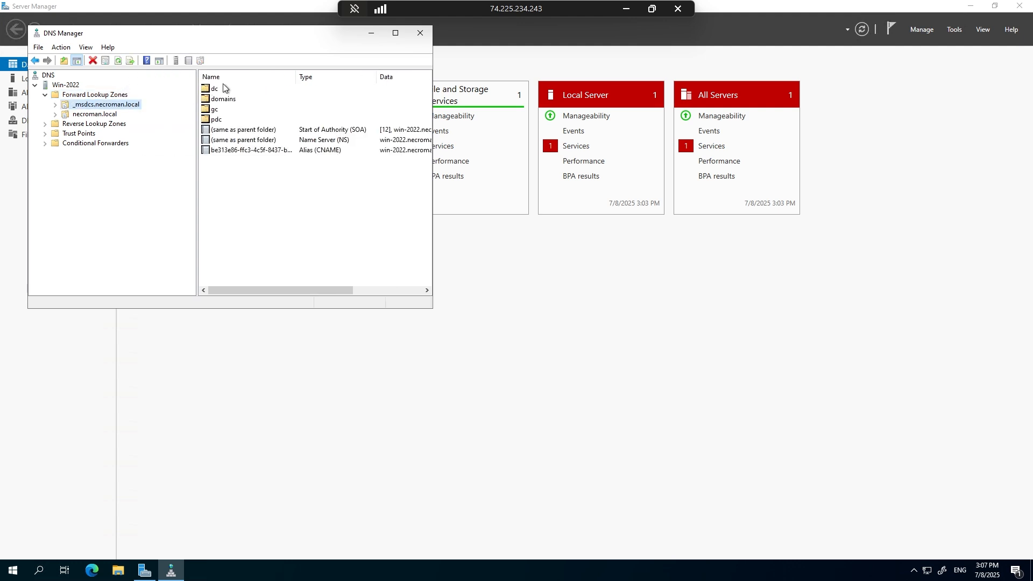
click(396, 34)
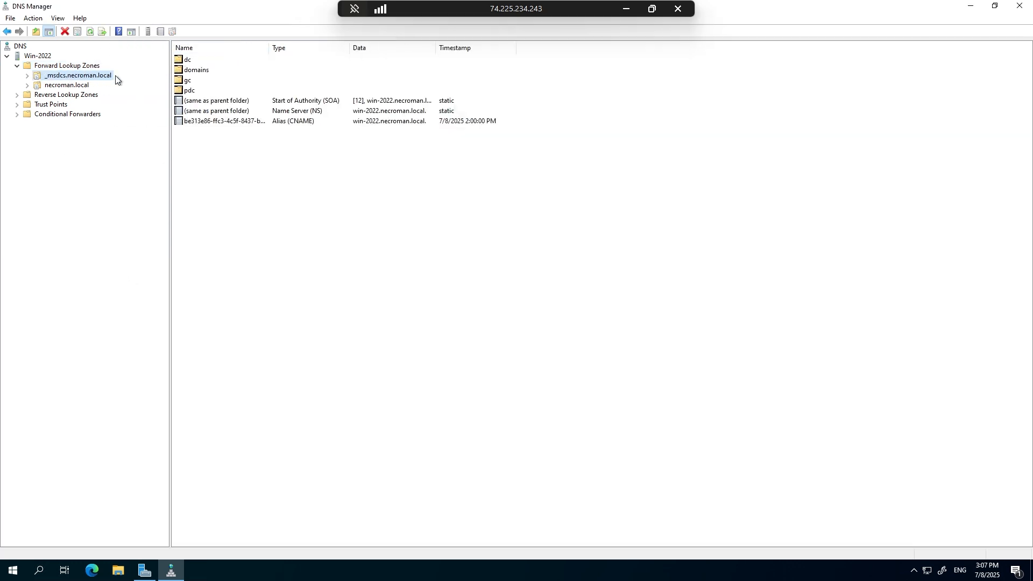
click(82, 86)
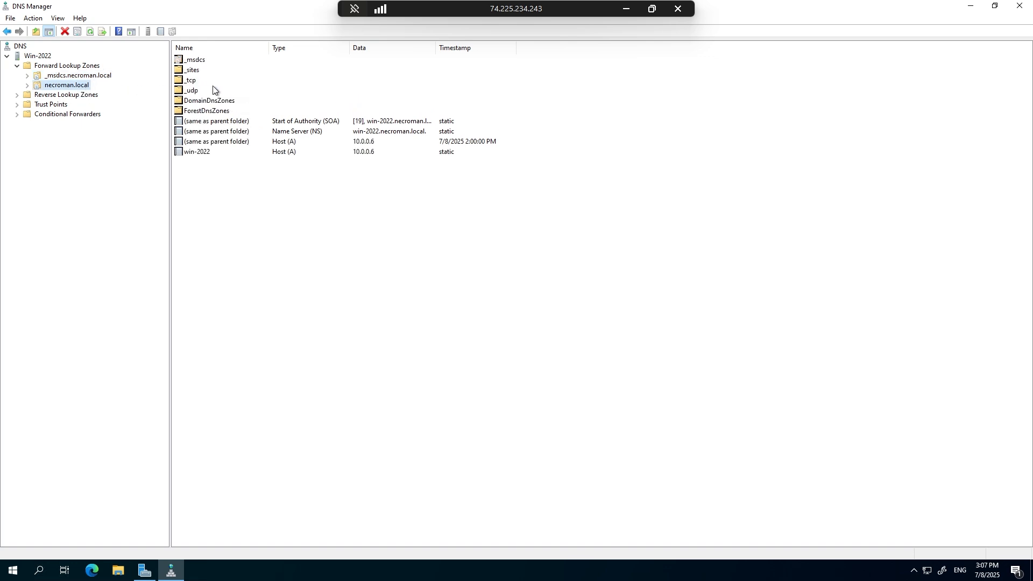
click(231, 155)
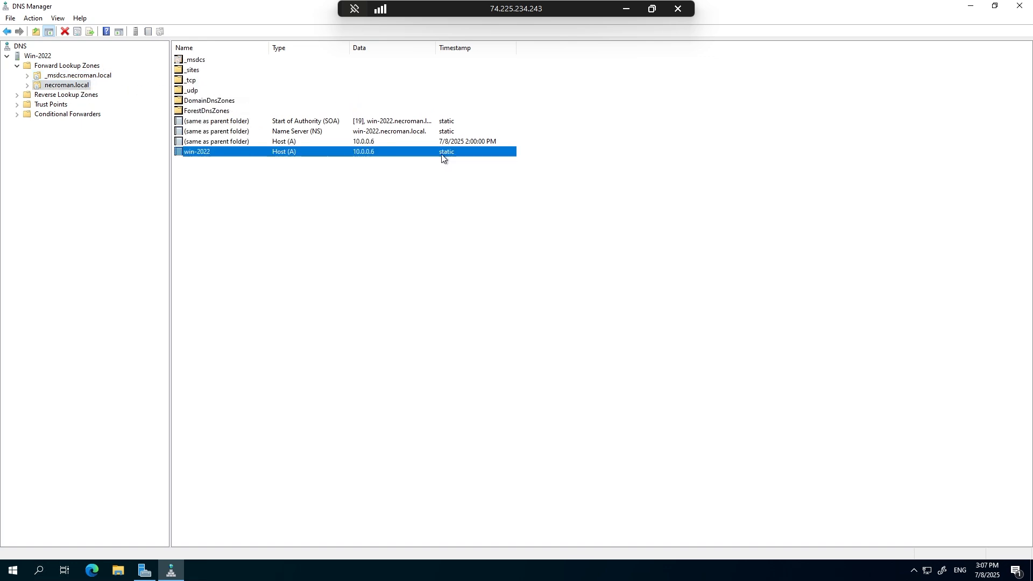
click(55, 96)
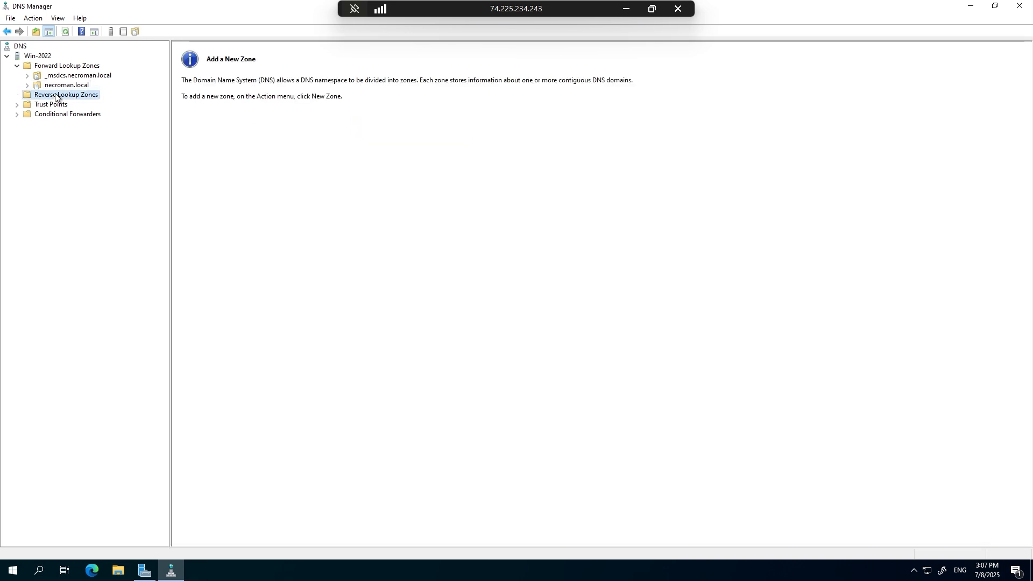
right_click(55, 96)
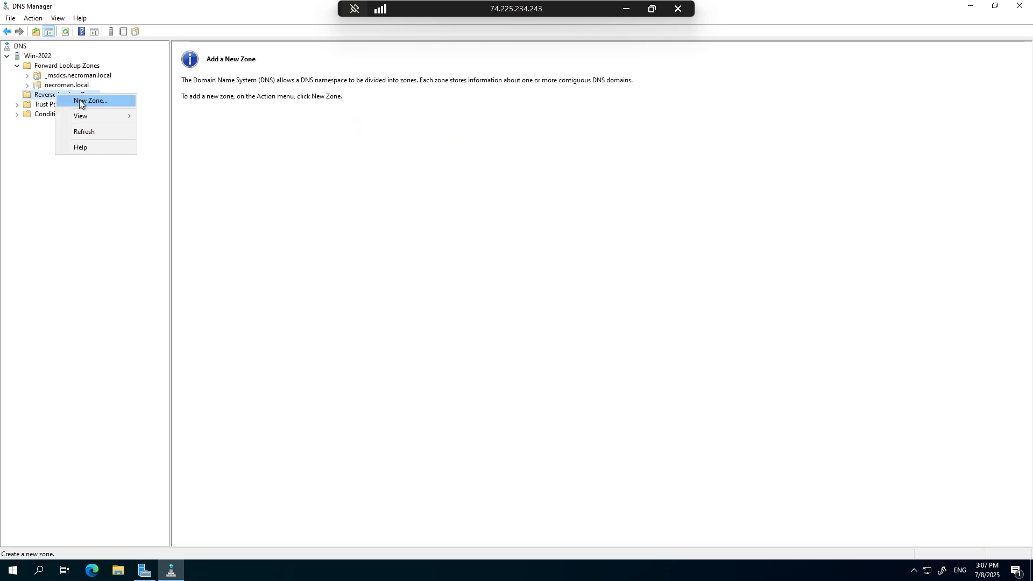
click(80, 100)
click(202, 204)
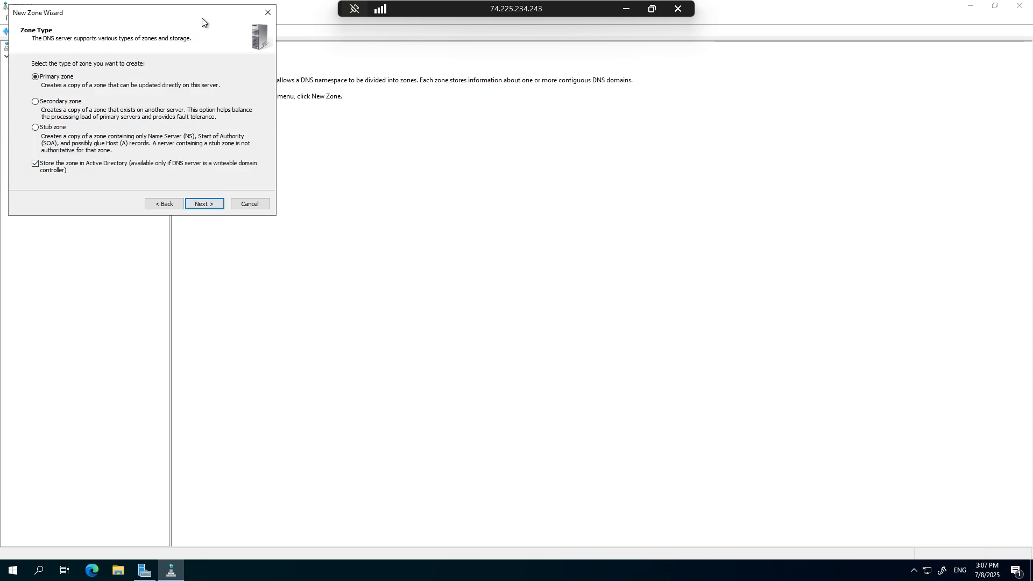
drag(203, 21, 527, 97)
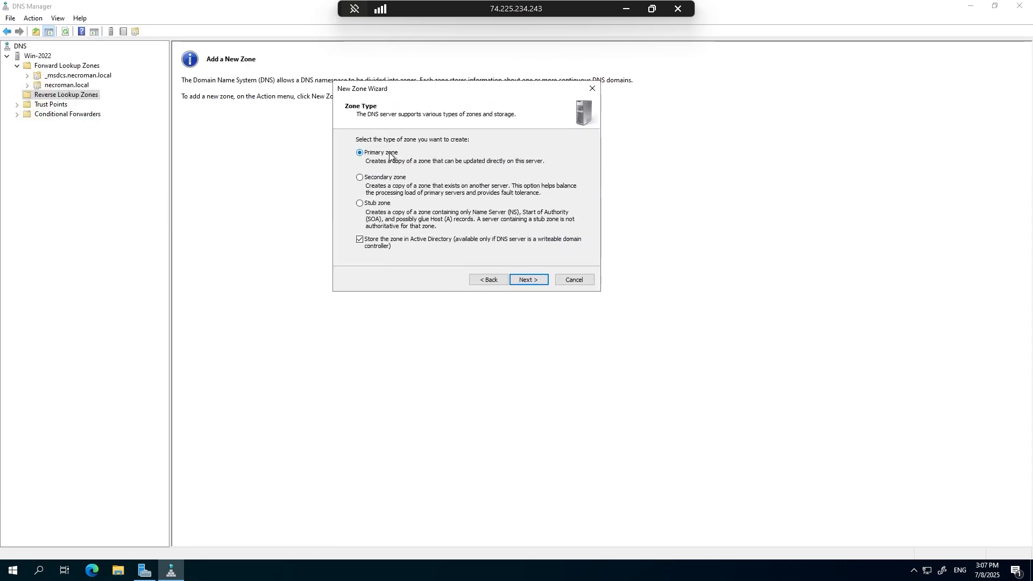
click(527, 280)
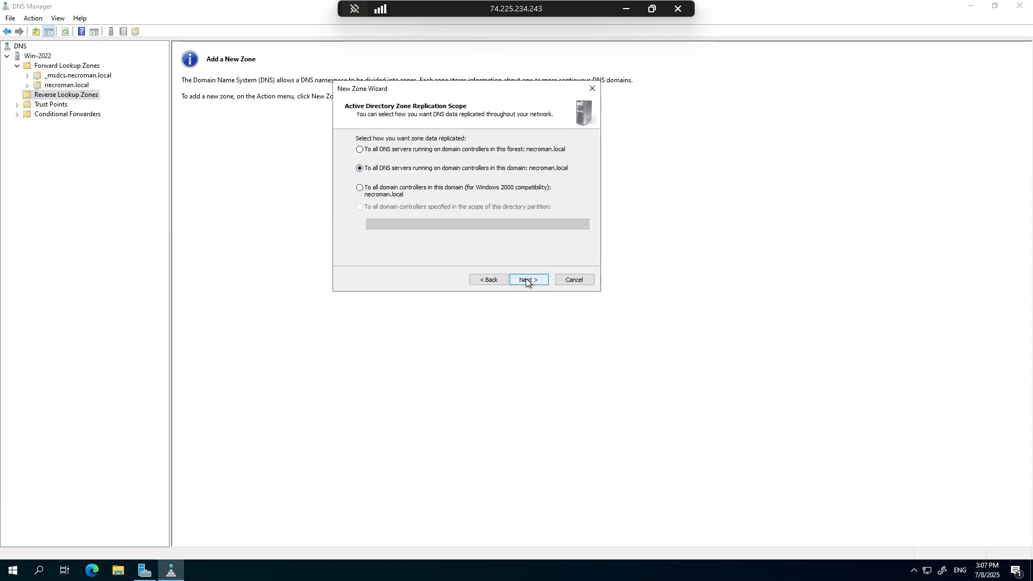
click(565, 279)
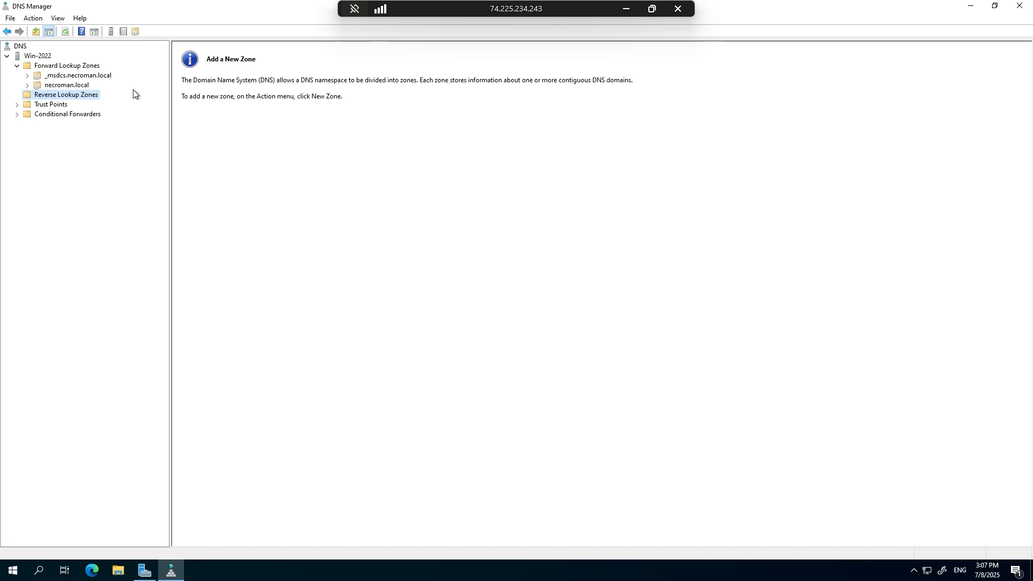
Start a new IPv4 reverse lookup zone as an Active Directory-stored primary zone, replicated to all DNS servers in the necroman.local domain.
right_click(79, 94)
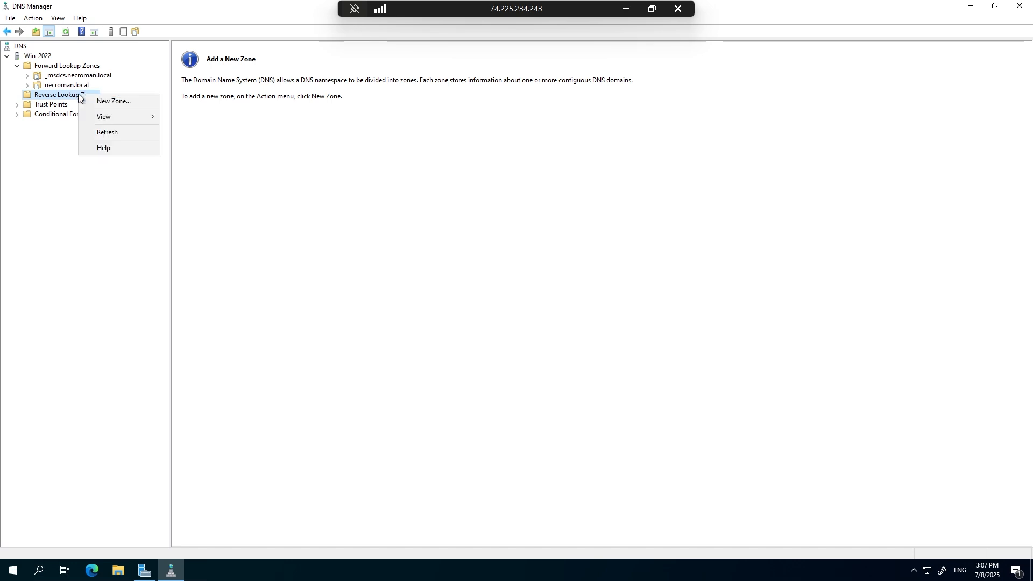
click(108, 101)
click(211, 203)
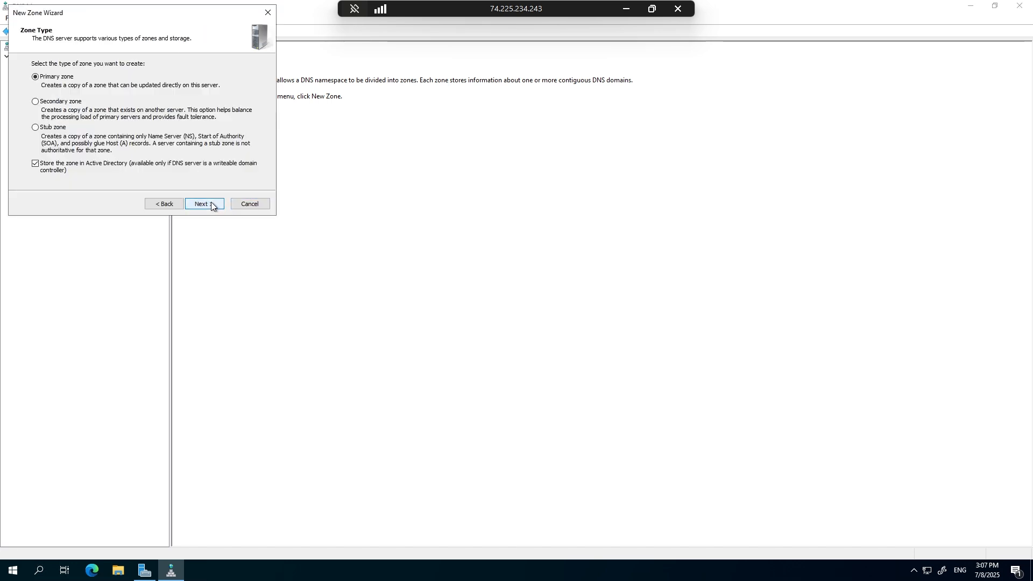
click(209, 205)
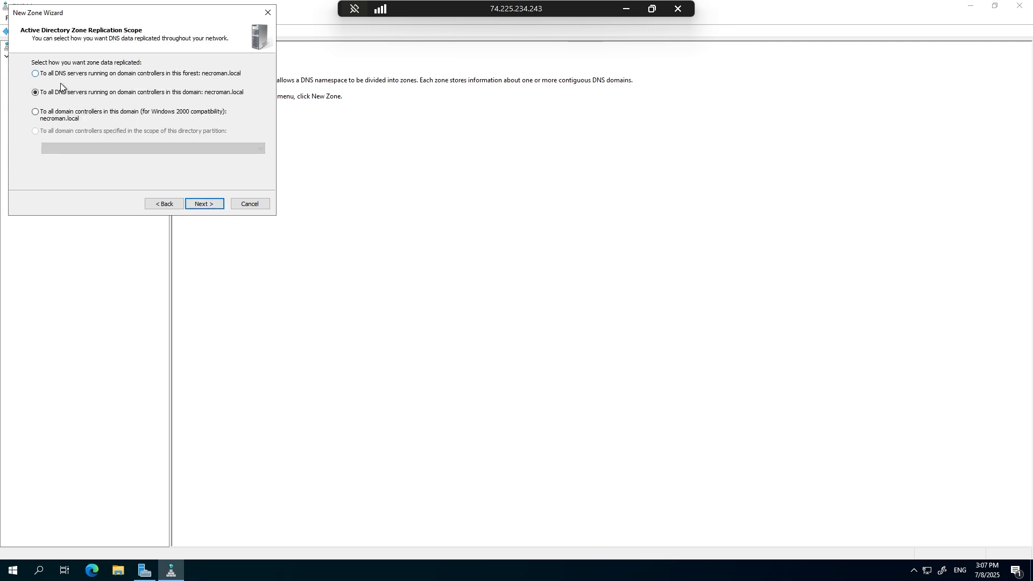
click(209, 205)
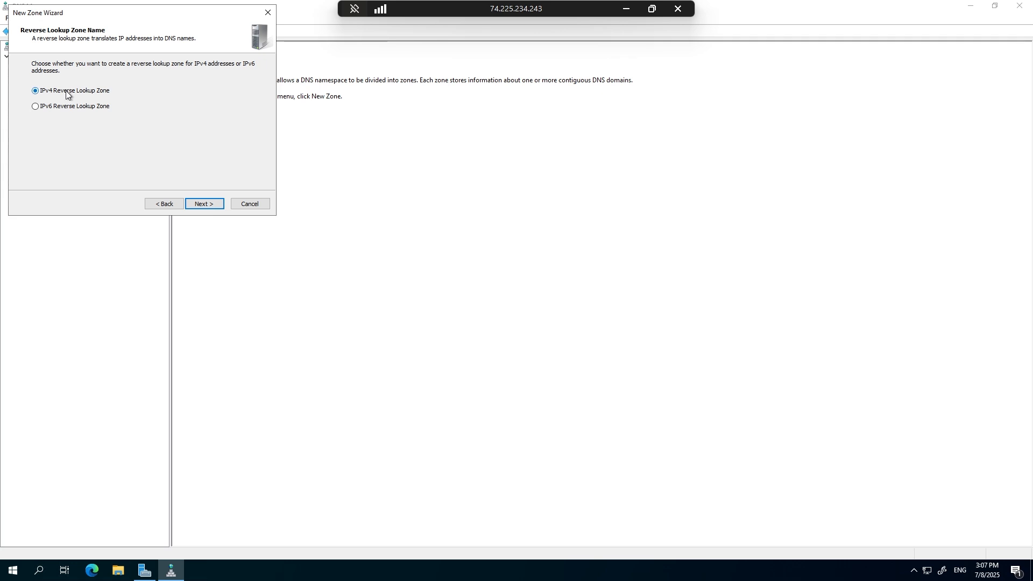
click(195, 205)
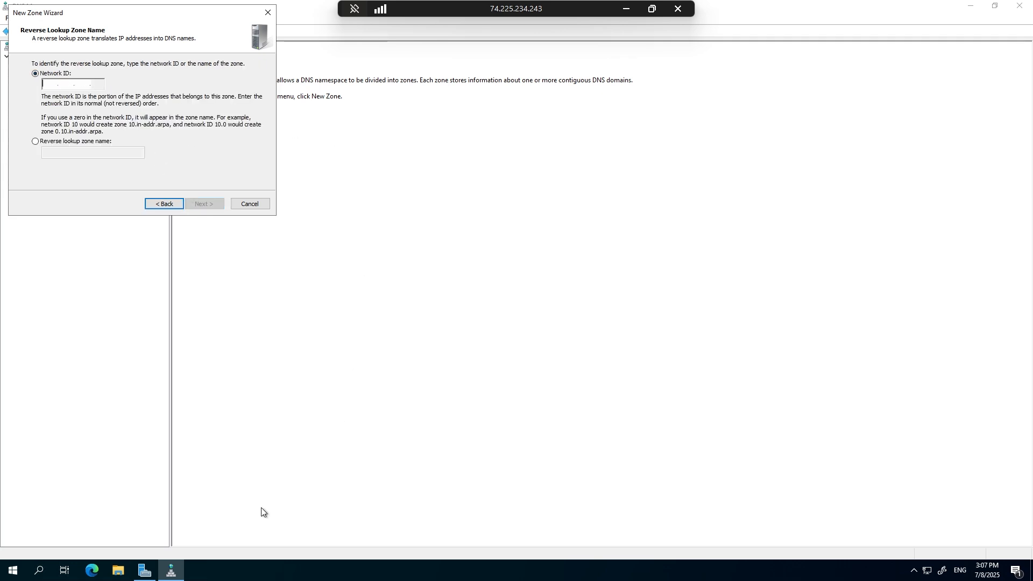
Run ipconfig in a new Command Prompt and move its window clear of the New Zone Wizard.
key(super+r)
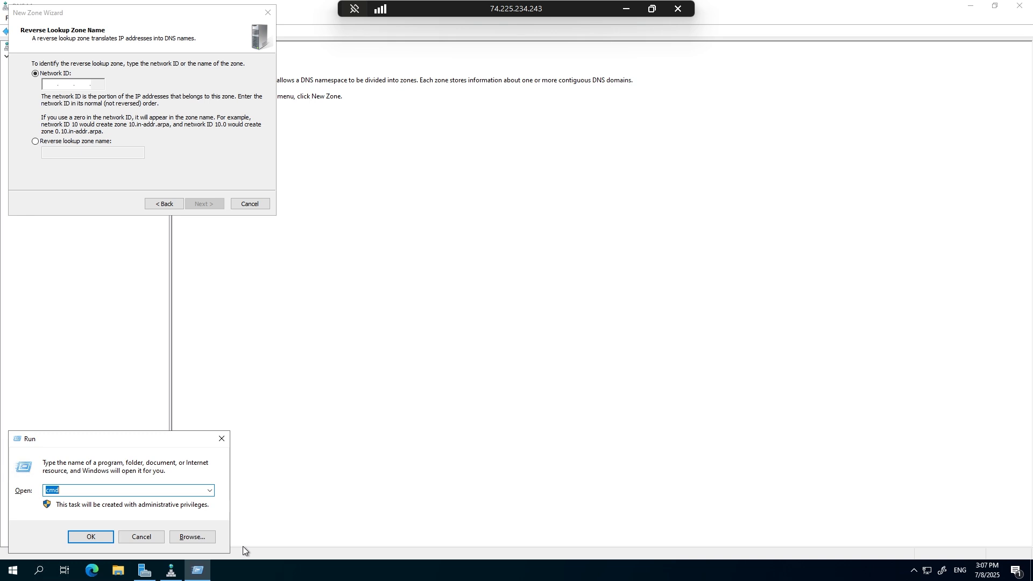
key(Return)
text(ipconfig)
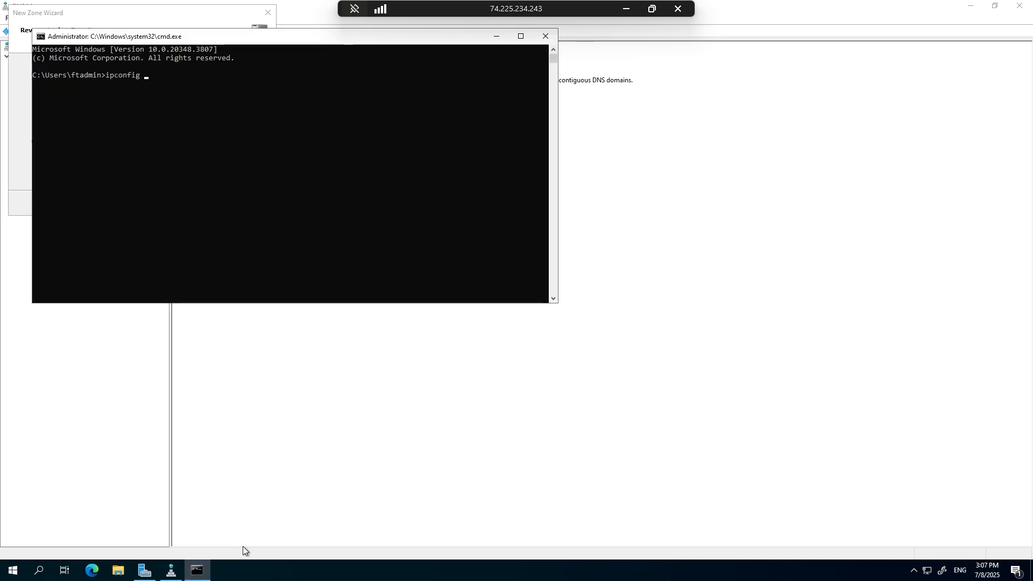
key(Return)
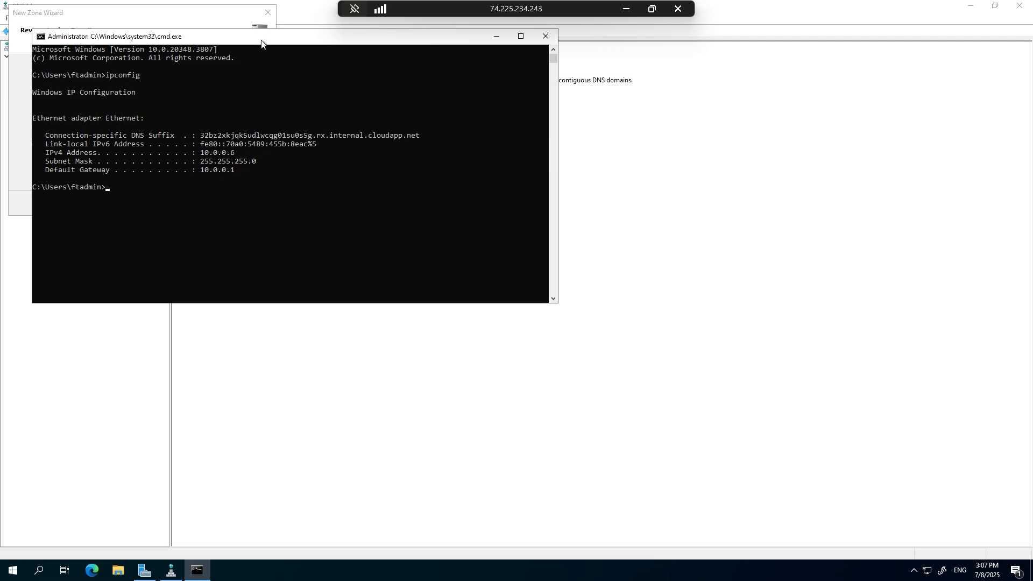
drag(261, 43, 657, 69)
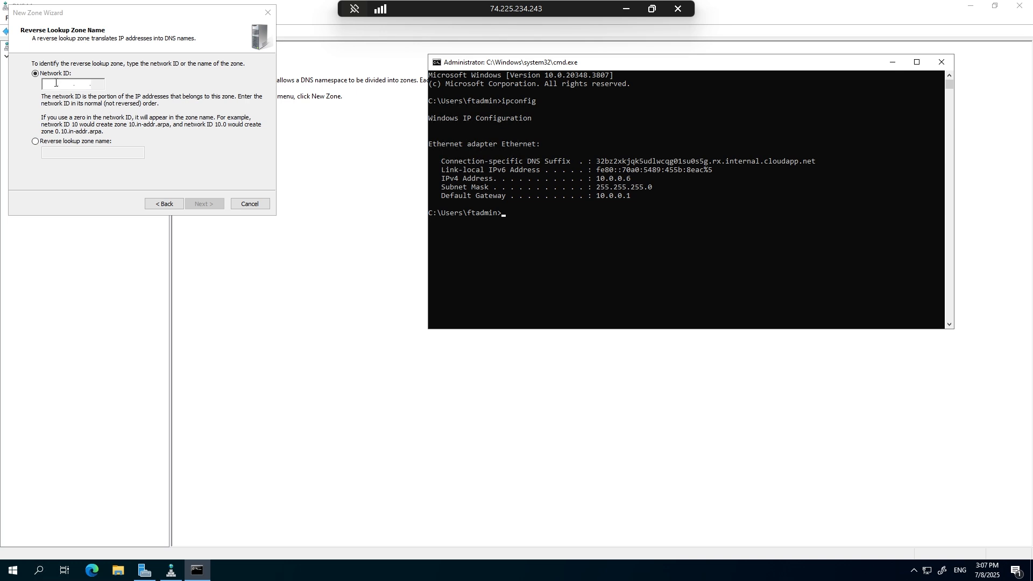
Set the reverse zone's network ID to 10.0.0, allow only secure dynamic updates, and finish creating the zone.
click(53, 83)
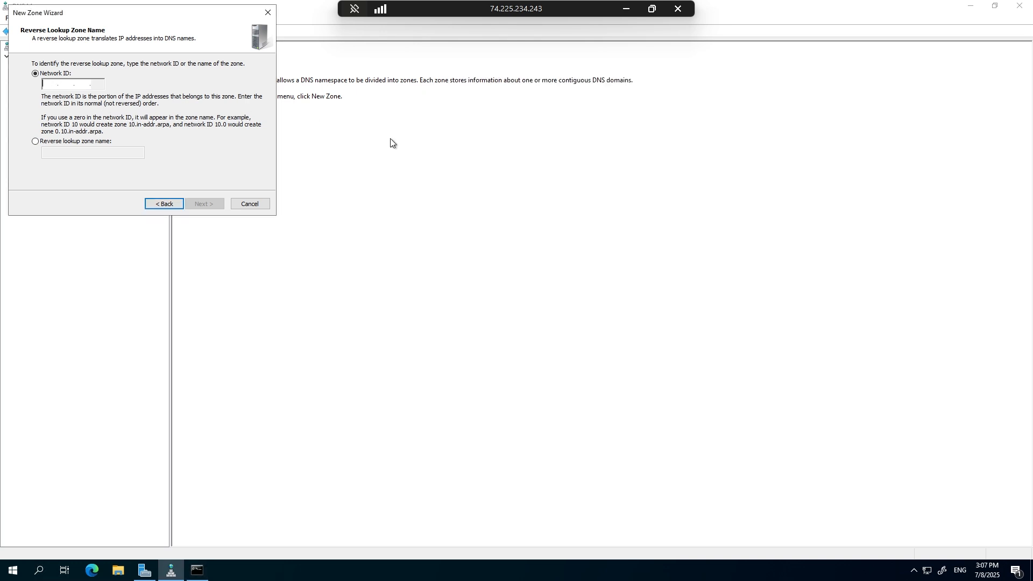
text(10.0.0.)
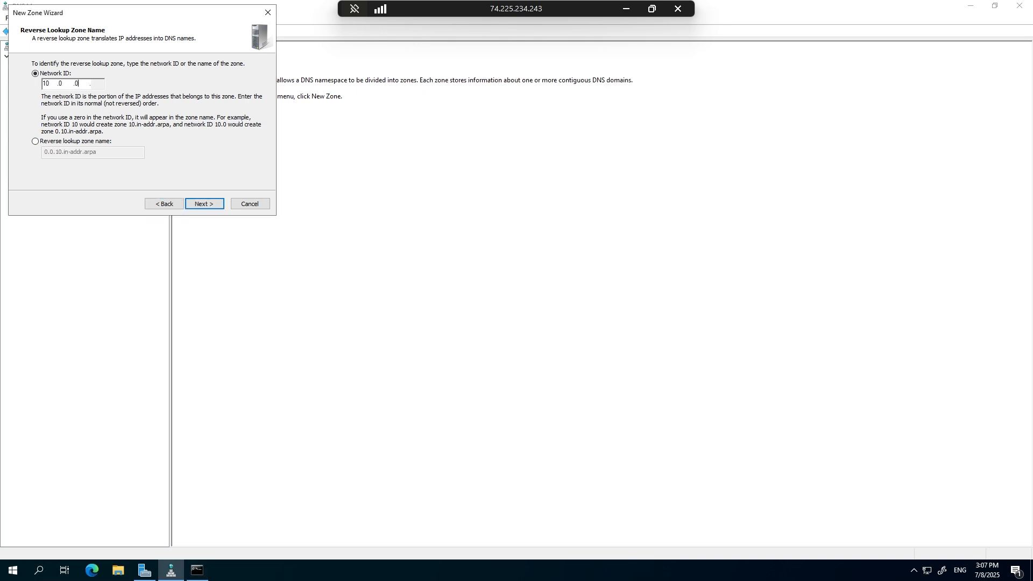
click(208, 205)
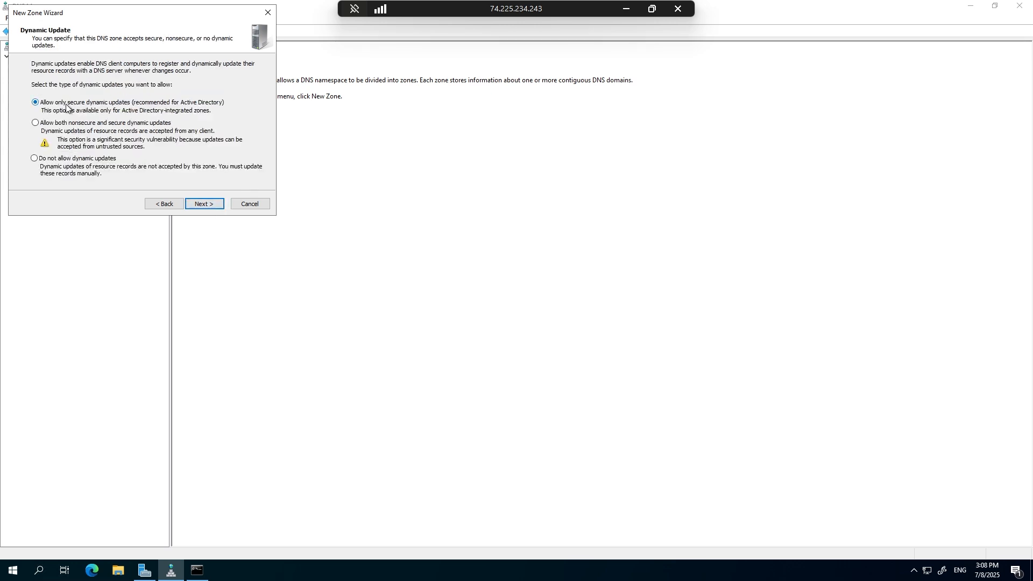
click(205, 204)
click(205, 204)
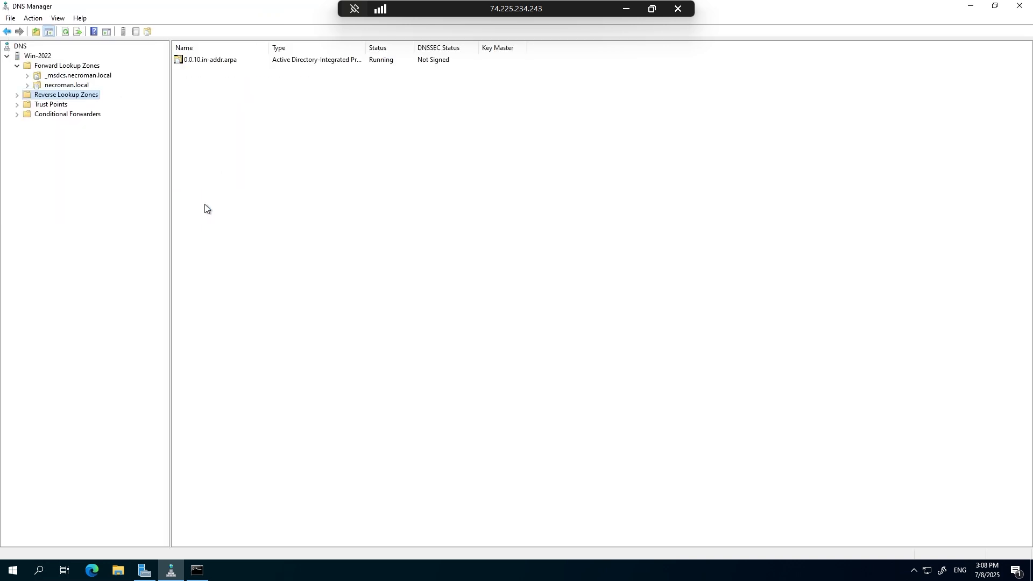
Compare the records in the 0.0.10.in-addr.arpa reverse zone with the win-2022 host record in necroman.local.
double_click(58, 98)
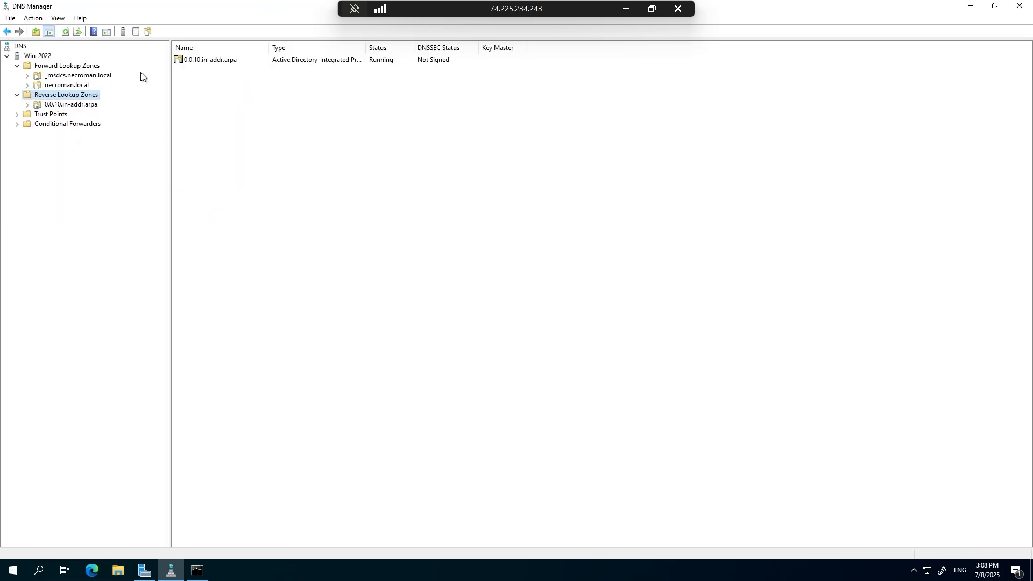
click(79, 105)
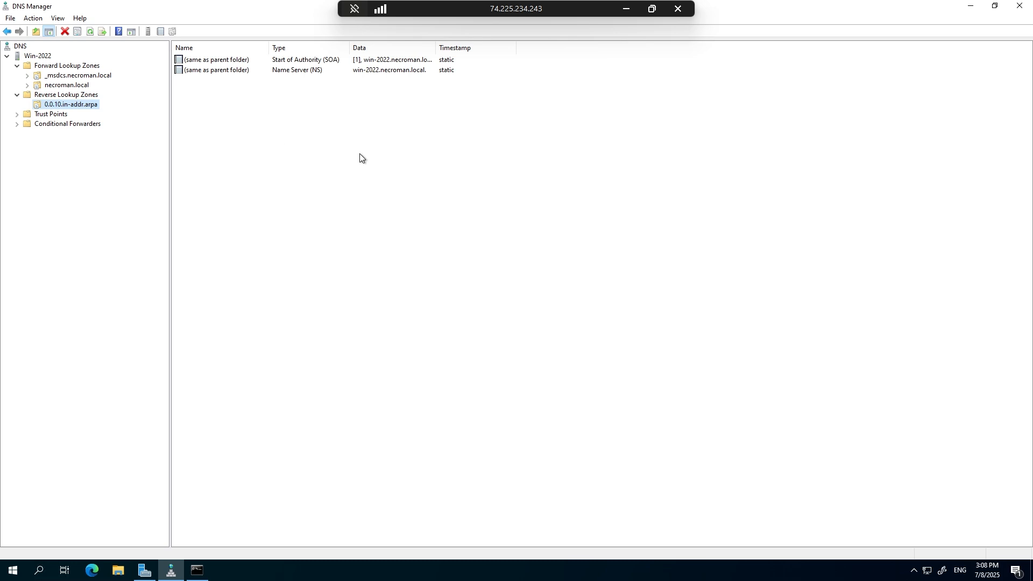
double_click(44, 87)
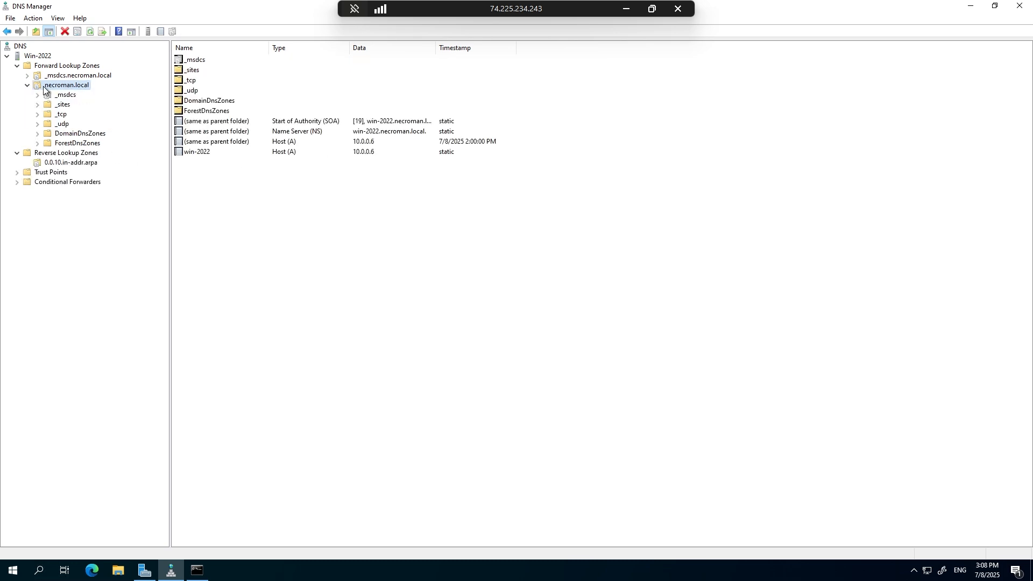
click(195, 153)
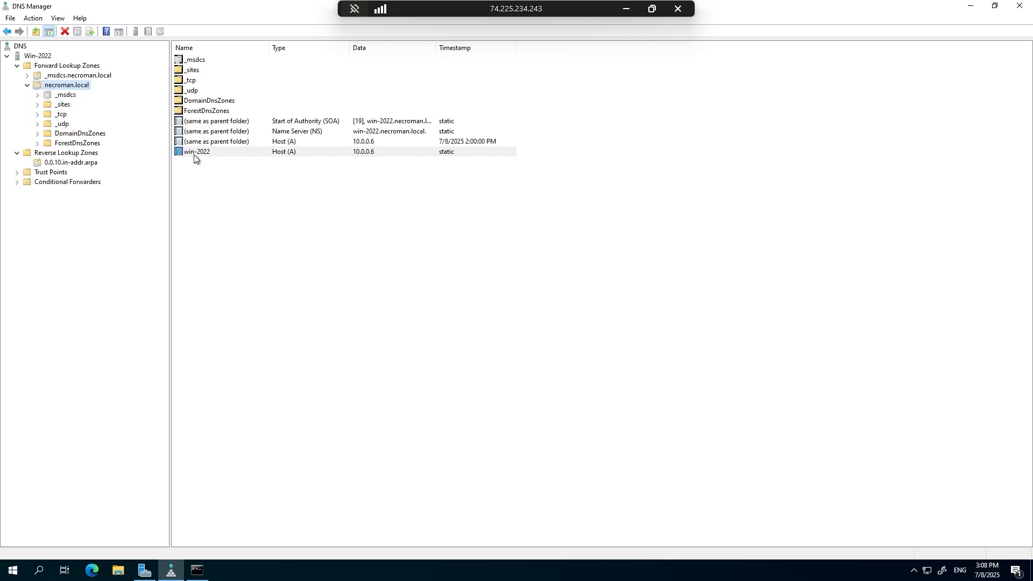
click(90, 165)
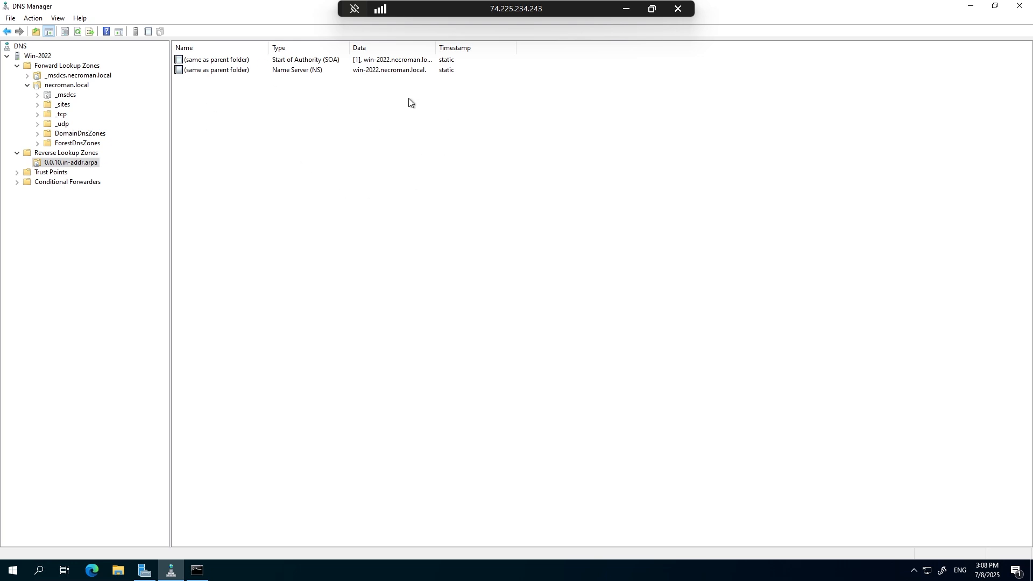
Enable updating of the associated pointer (PTR) record for the win-2022 host record in necroman.local and apply the change.
click(66, 87)
click(200, 154)
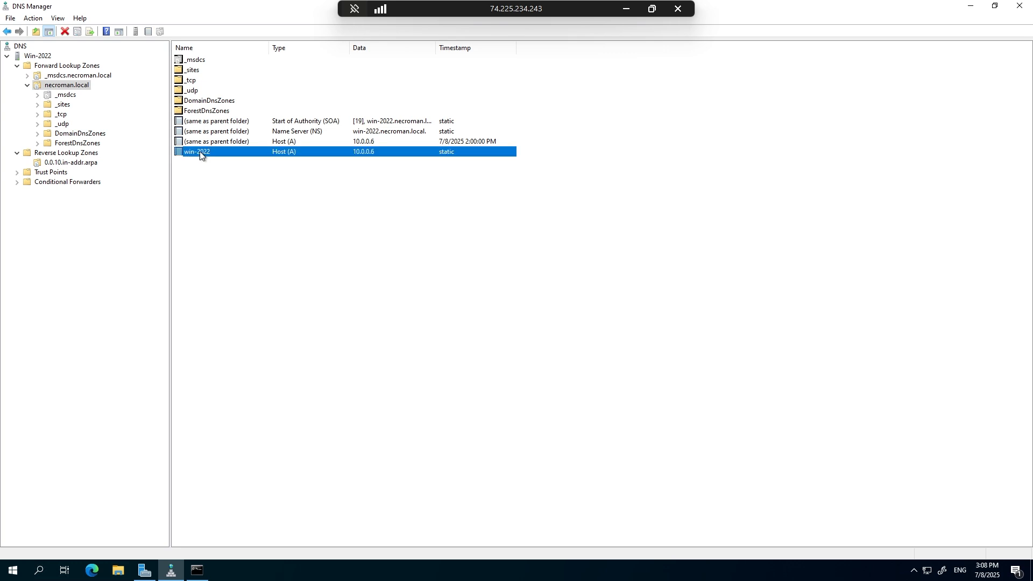
double_click(200, 154)
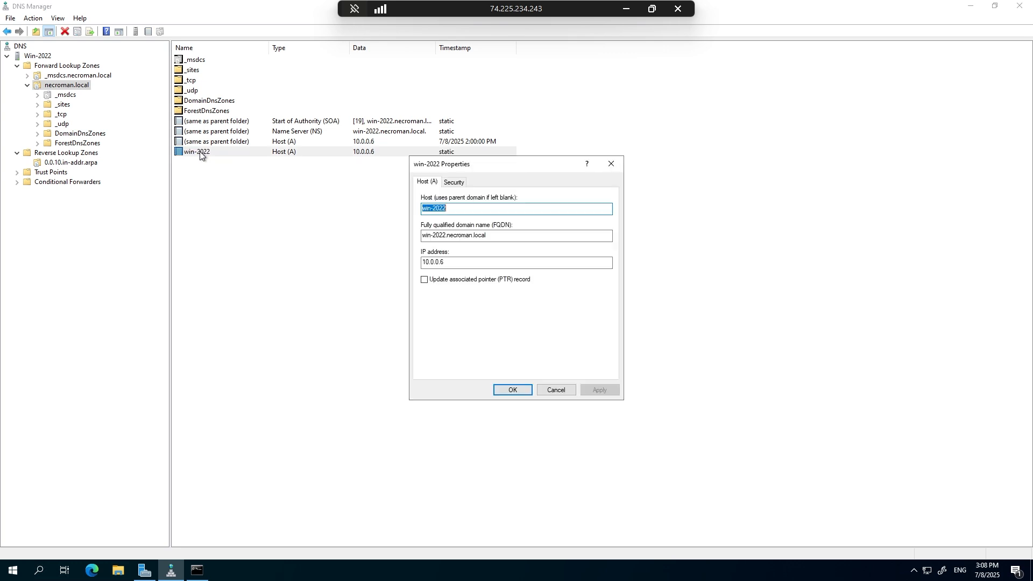
click(455, 280)
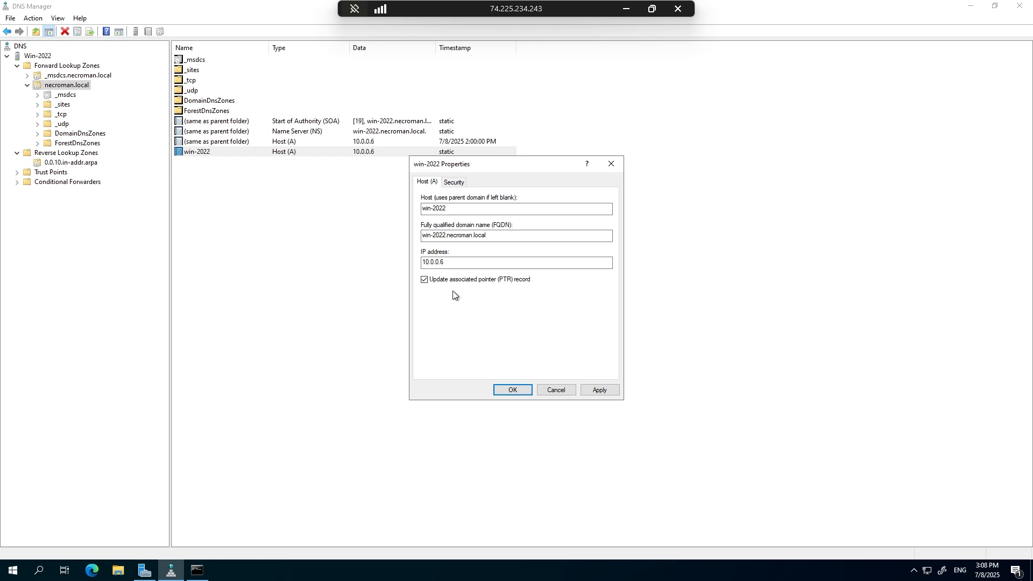
click(600, 390)
click(512, 389)
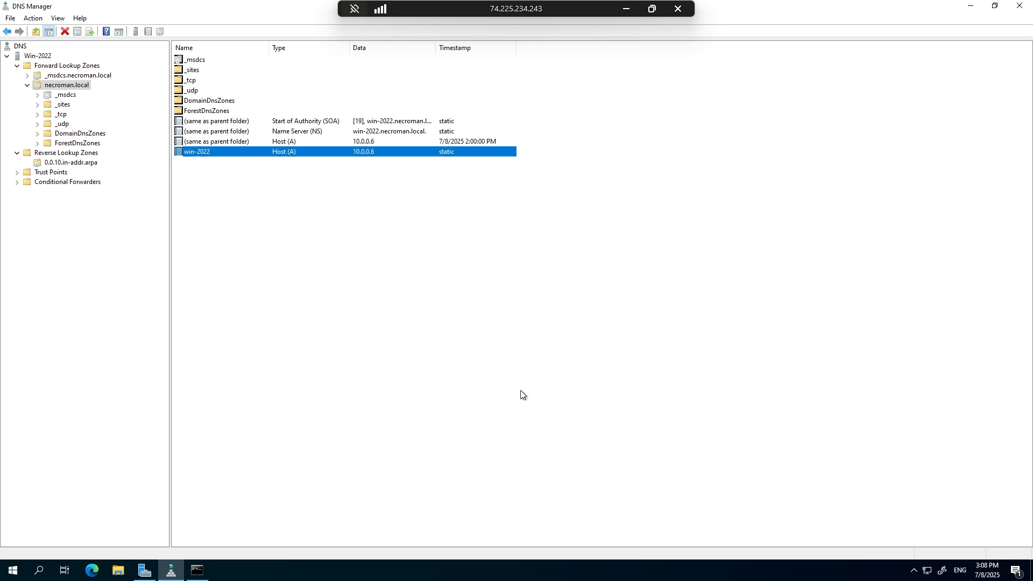
Reload the necroman.local forward lookup zone and collapse its subfolders in the console tree.
right_click(255, 221)
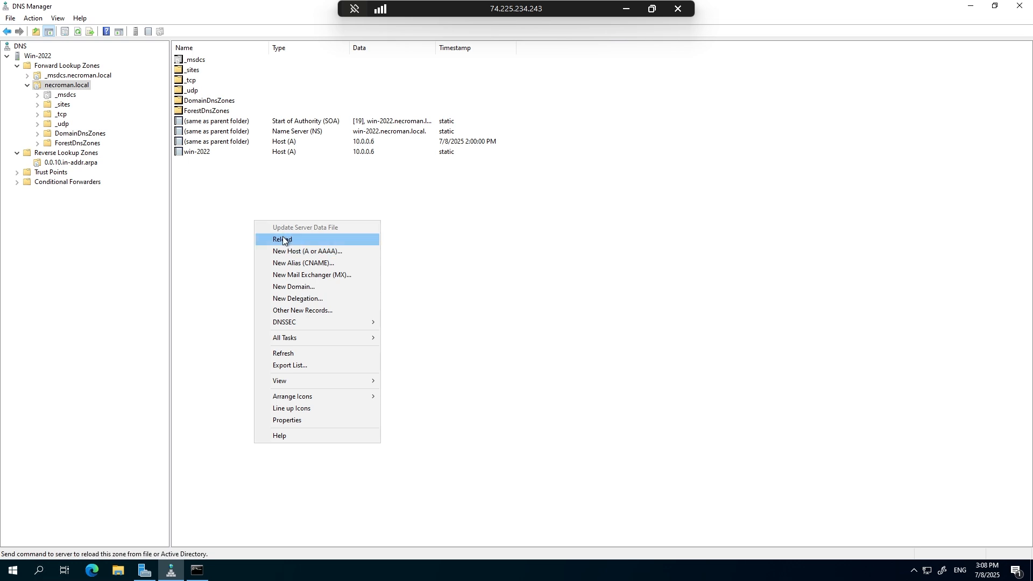
click(284, 240)
click(547, 326)
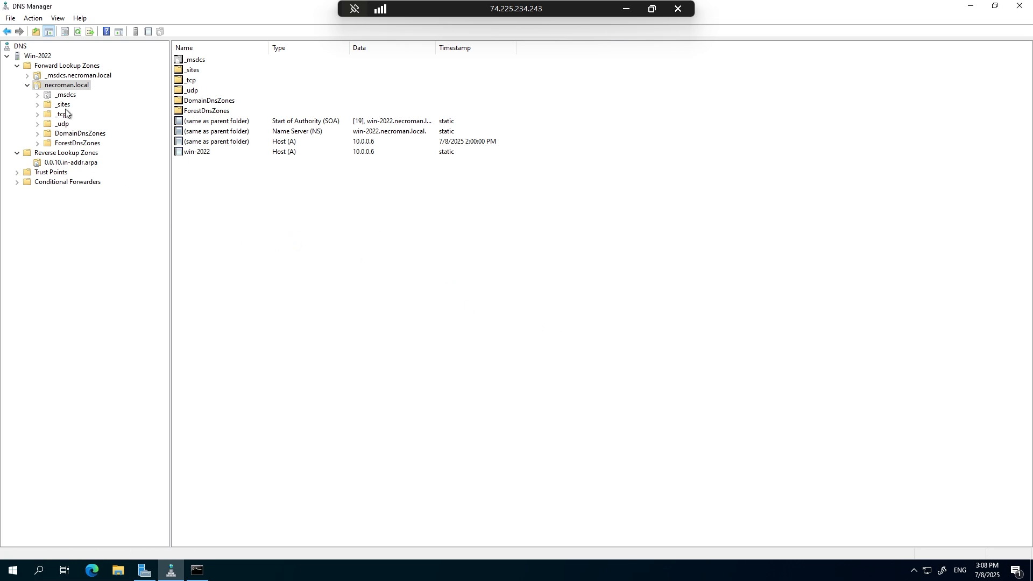
double_click(59, 86)
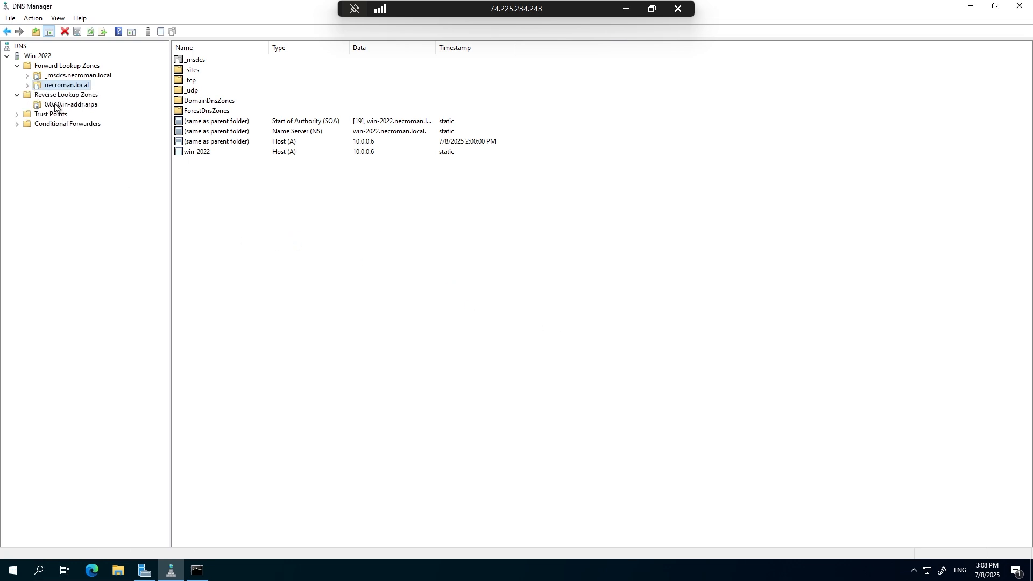
Reload and refresh the 0.0.10.in-addr.arpa reverse zone, and select the 10.0.0.6 pointer record.
click(58, 106)
right_click(201, 105)
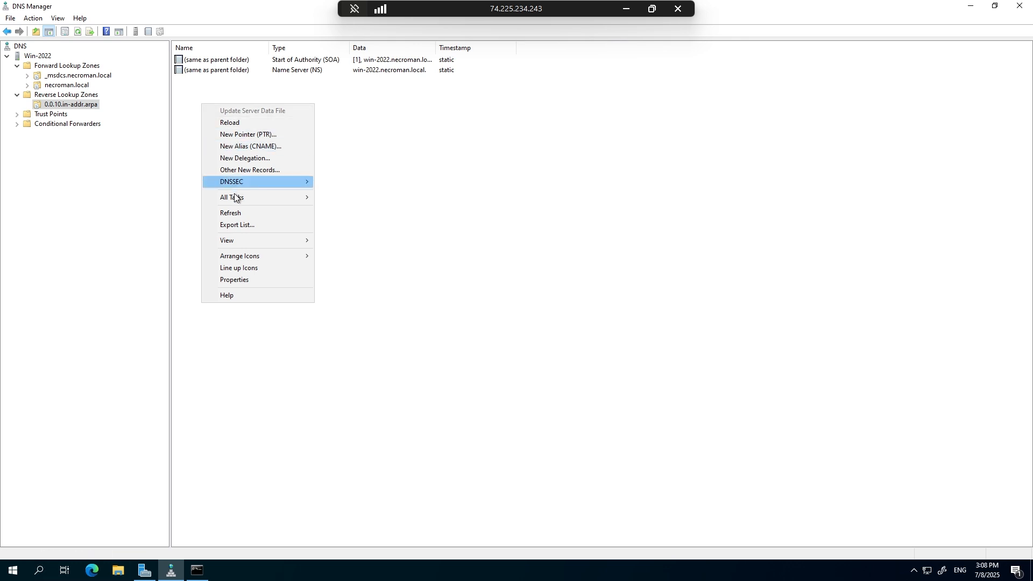
click(240, 122)
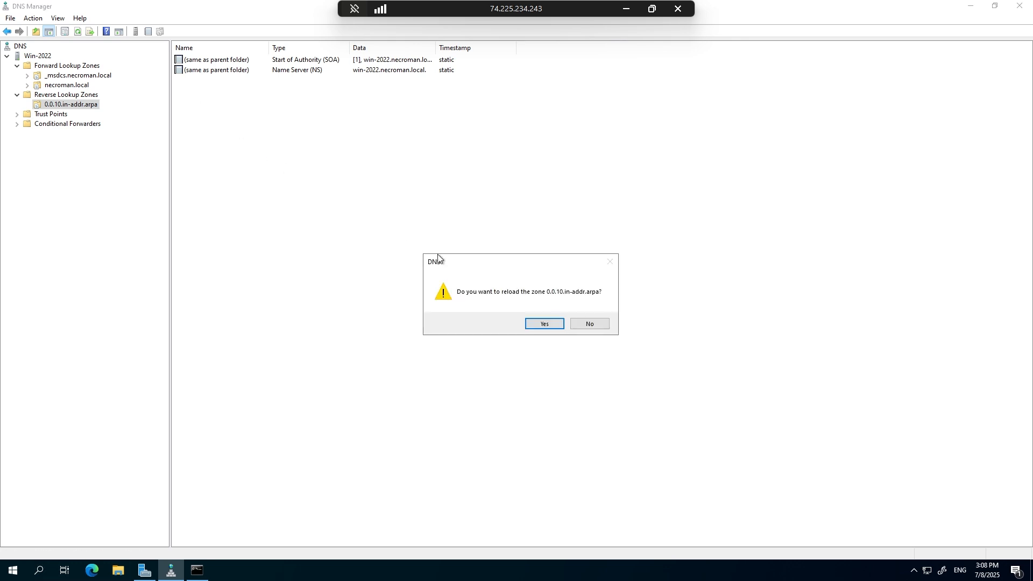
click(544, 324)
right_click(216, 124)
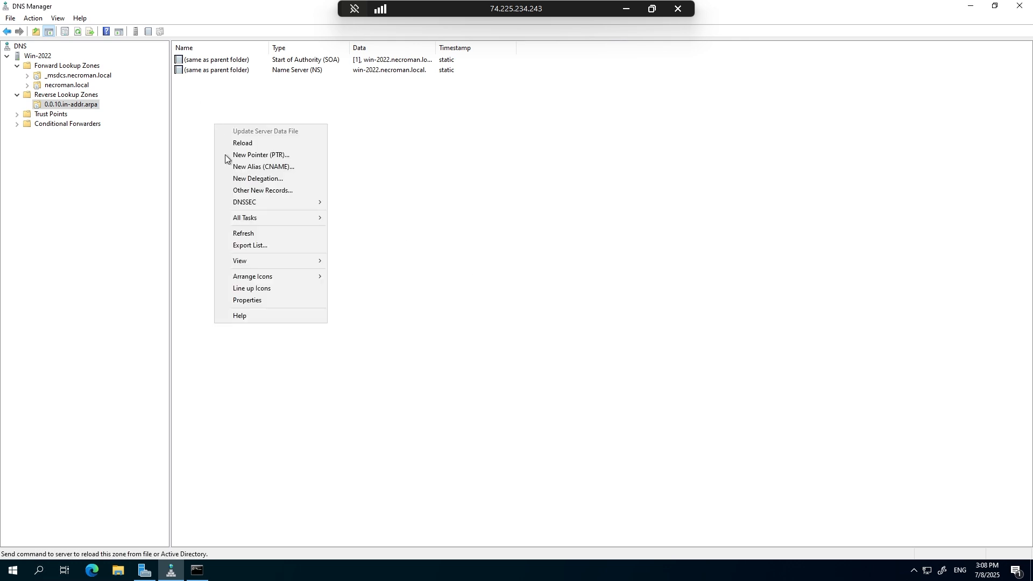
click(248, 235)
click(194, 80)
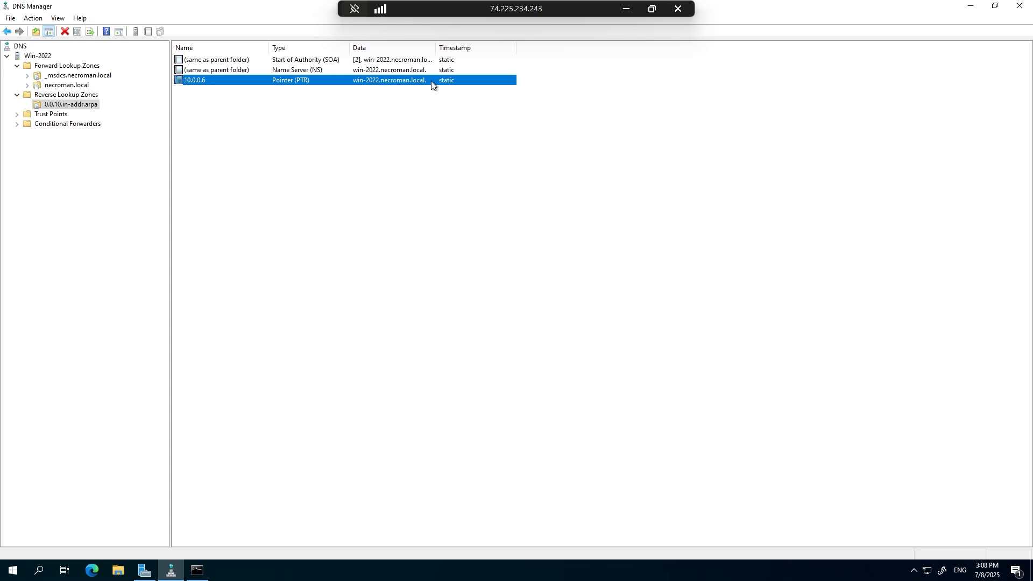
Run nslookup without arguments in the open Command Prompt to check the default DNS server.
click(197, 570)
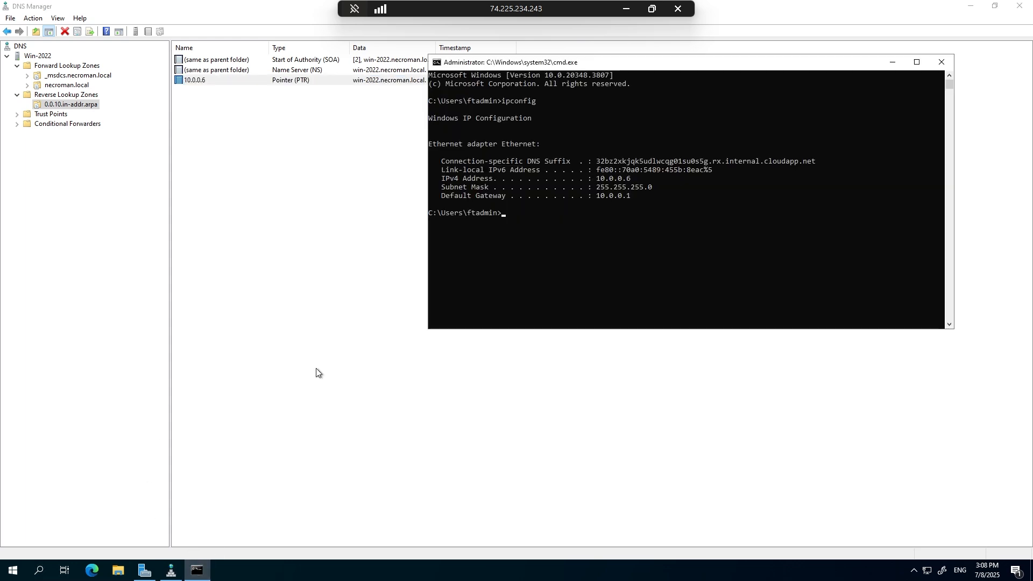
text(nslookup)
key(Return)
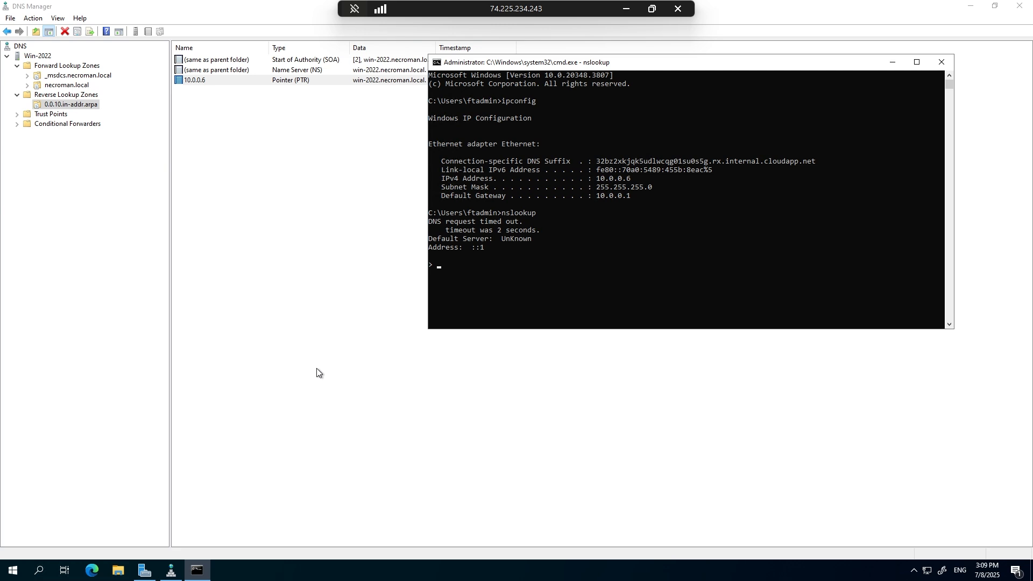
Exit the interactive lookup, query necroman.local with nslookup, and close the Command Prompt.
key(ctrl+c)
key(Up)
text(necroma)
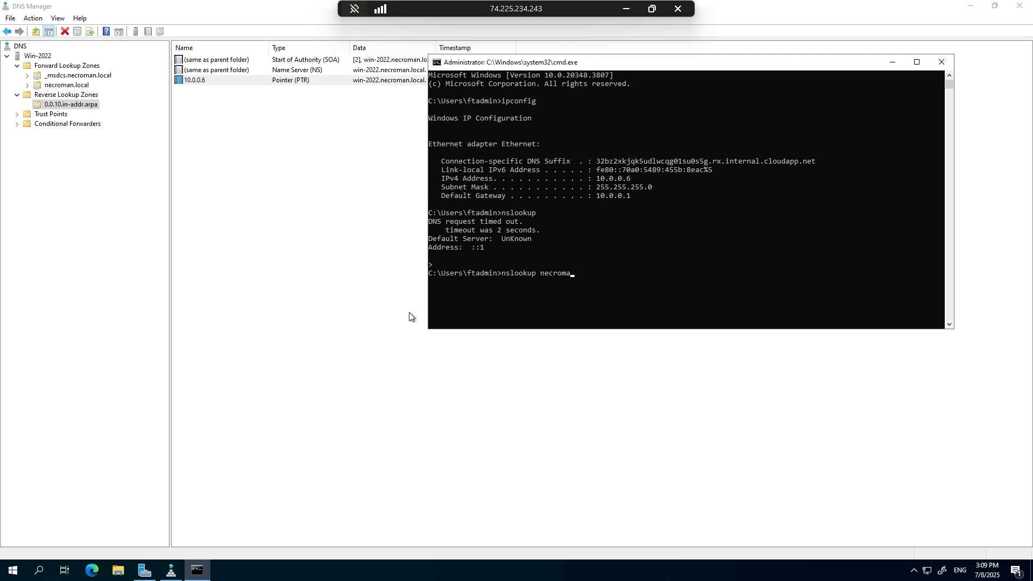
text(n.local)
key(Return)
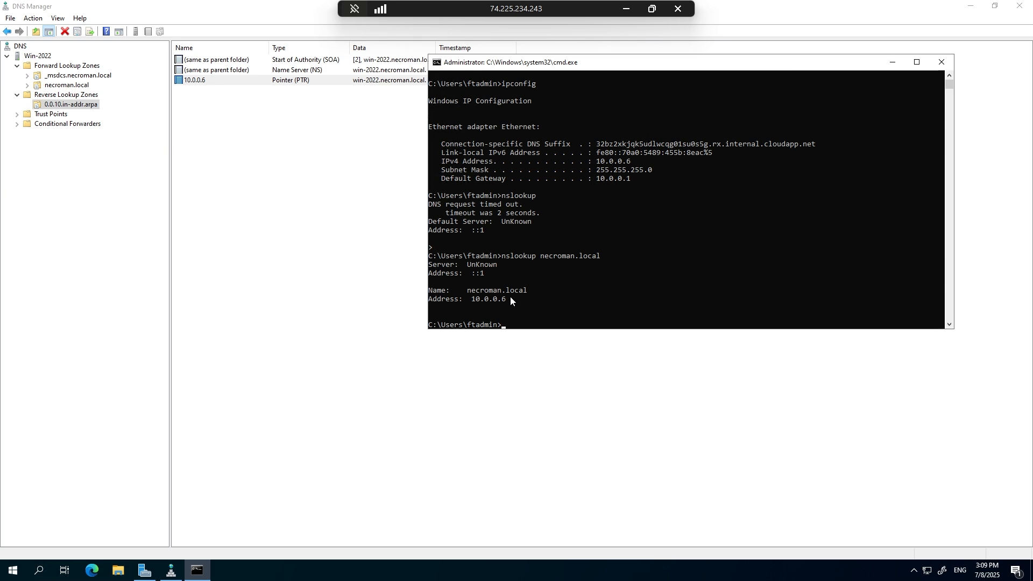
click(941, 62)
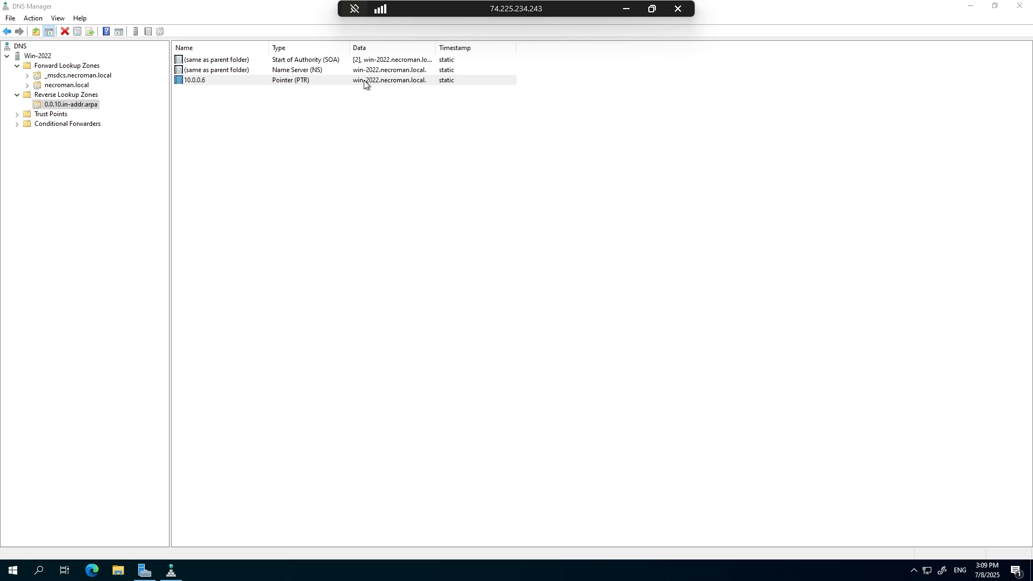
Minimise DNS Manager and review the All Servers services alert in Server Manager.
click(972, 6)
click(723, 149)
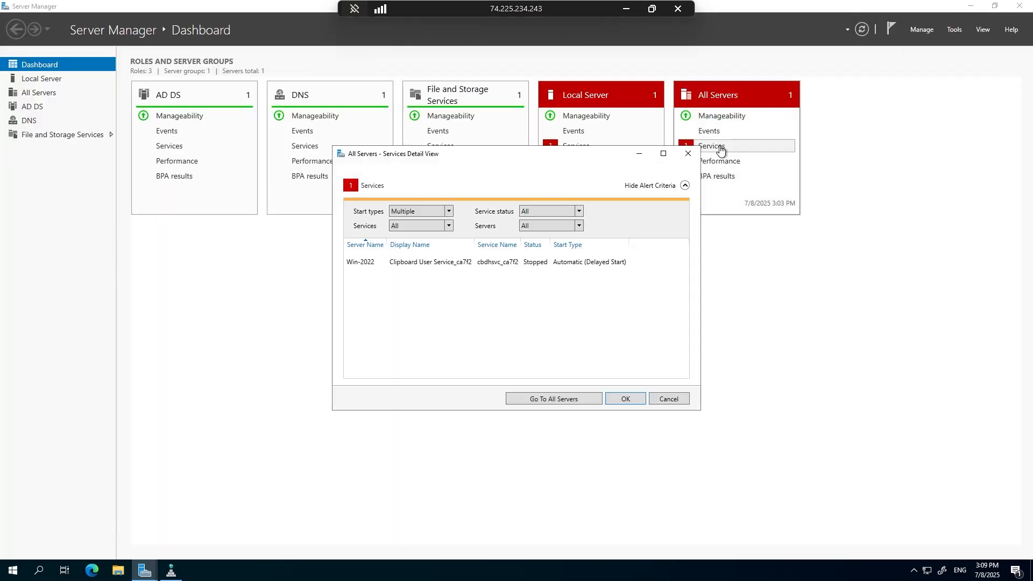
click(666, 152)
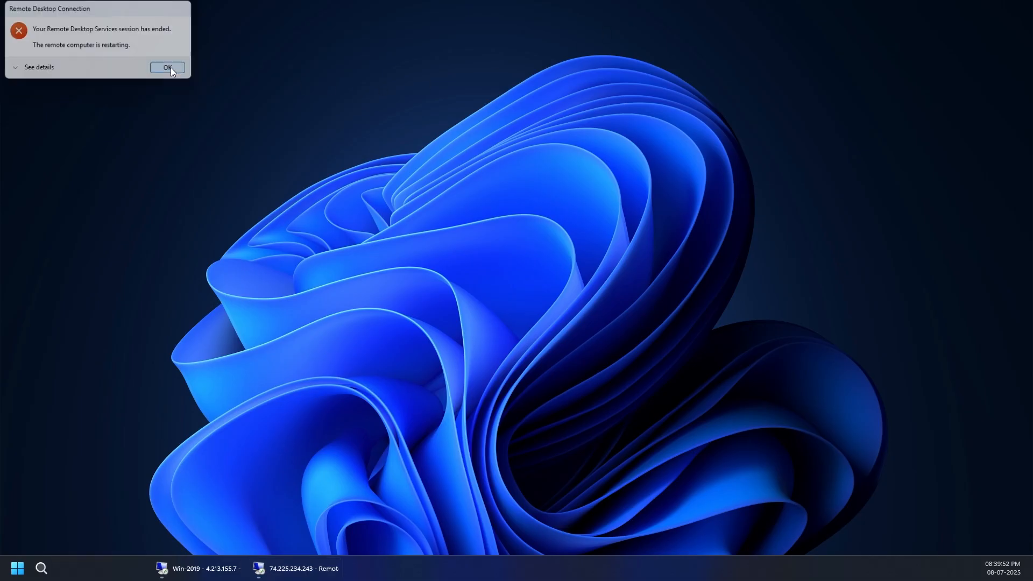
Leave the current remote session for the local desktop and switch to the Win-2019 remote session.
click(168, 67)
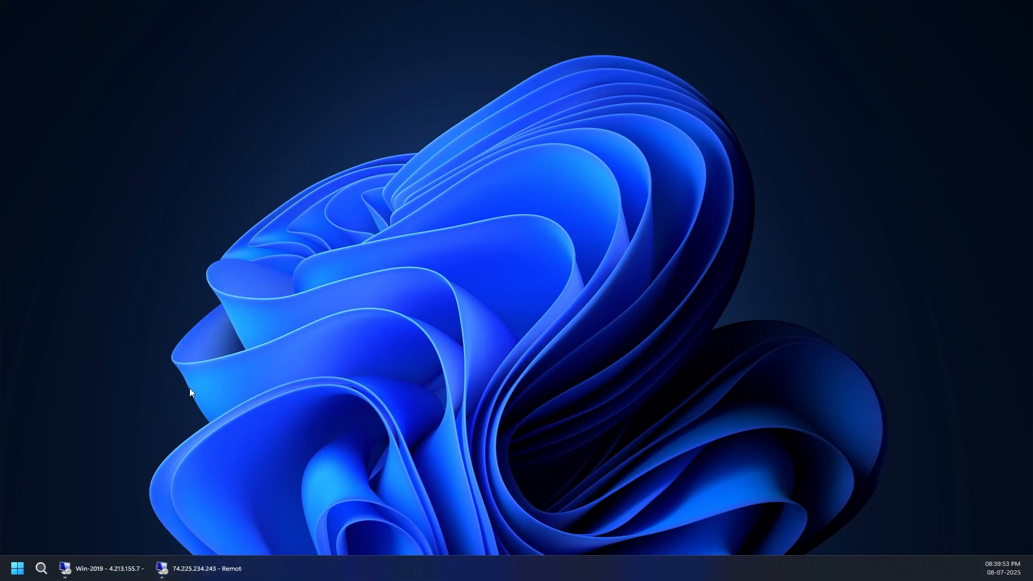
click(111, 567)
click(116, 567)
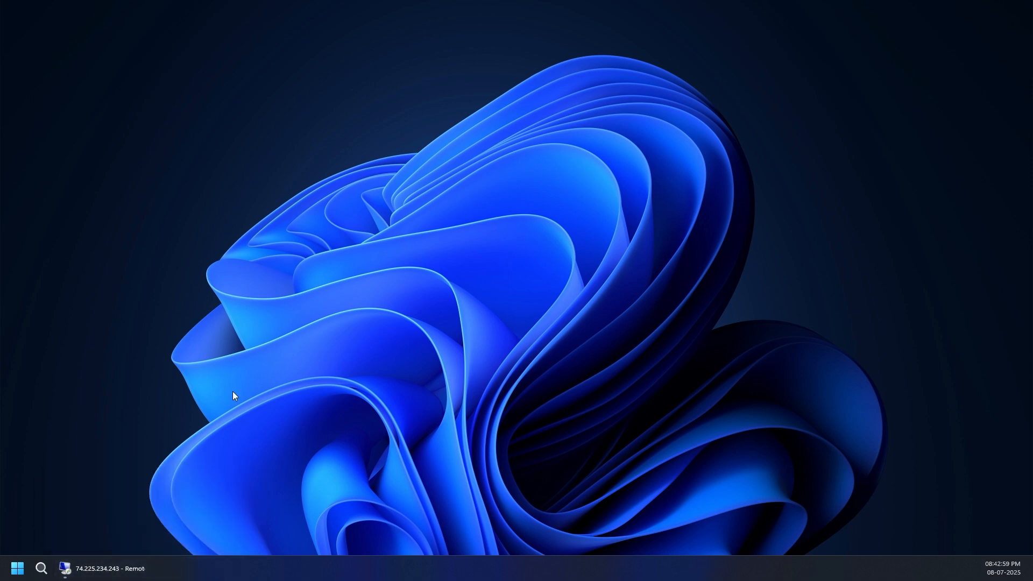
click(100, 565)
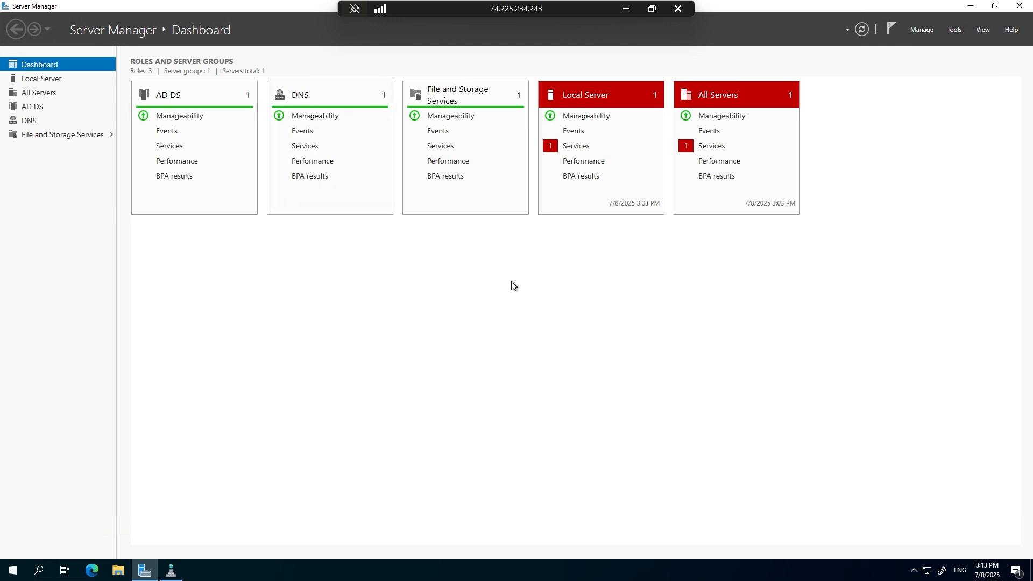
click(629, 9)
right_click(560, 148)
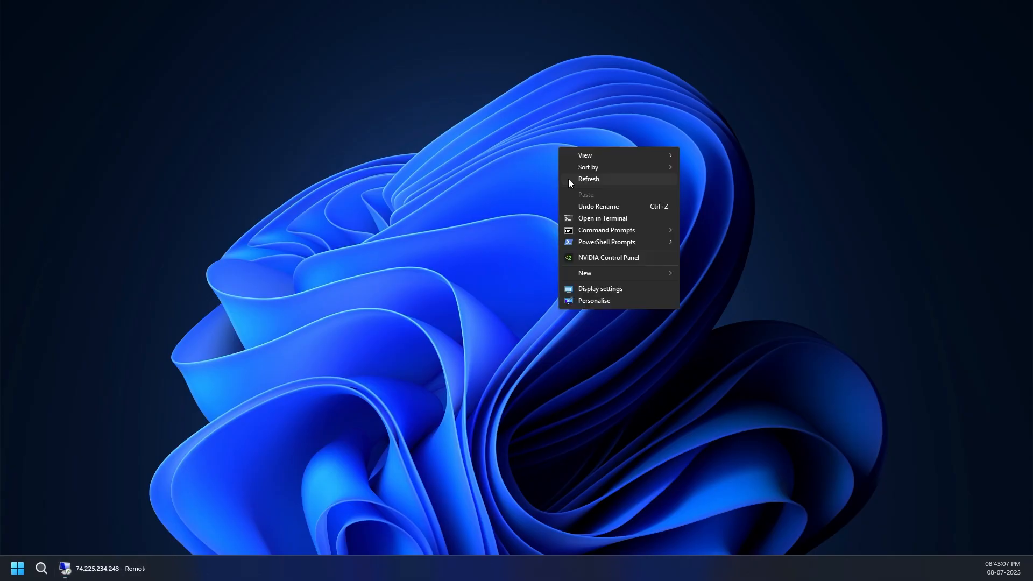
click(569, 179)
right_click(547, 112)
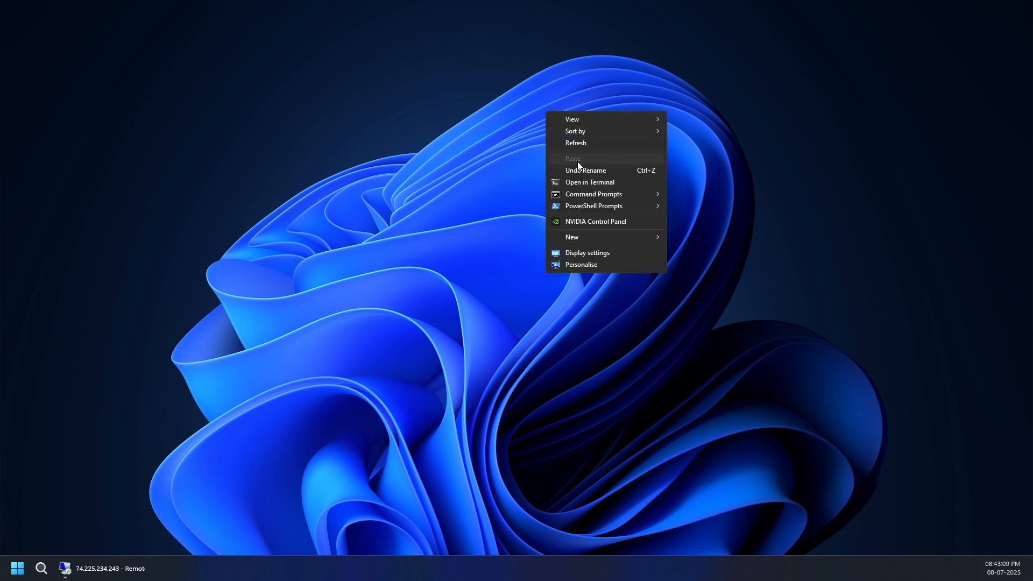
click(577, 146)
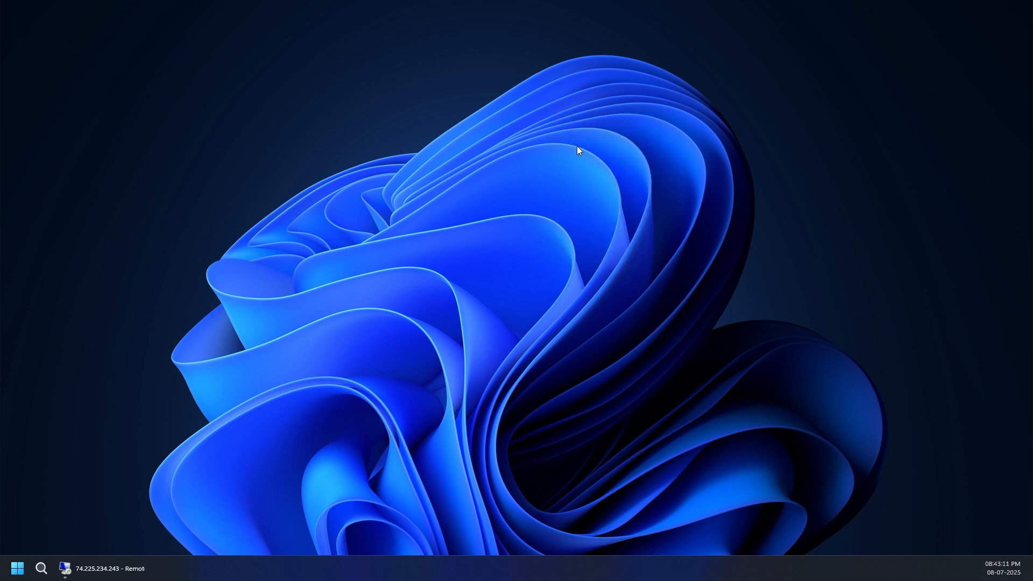
Return to the Windows Server 2022 remote session, open Active Directory Users and Computers maximised, and widen its console tree.
click(118, 564)
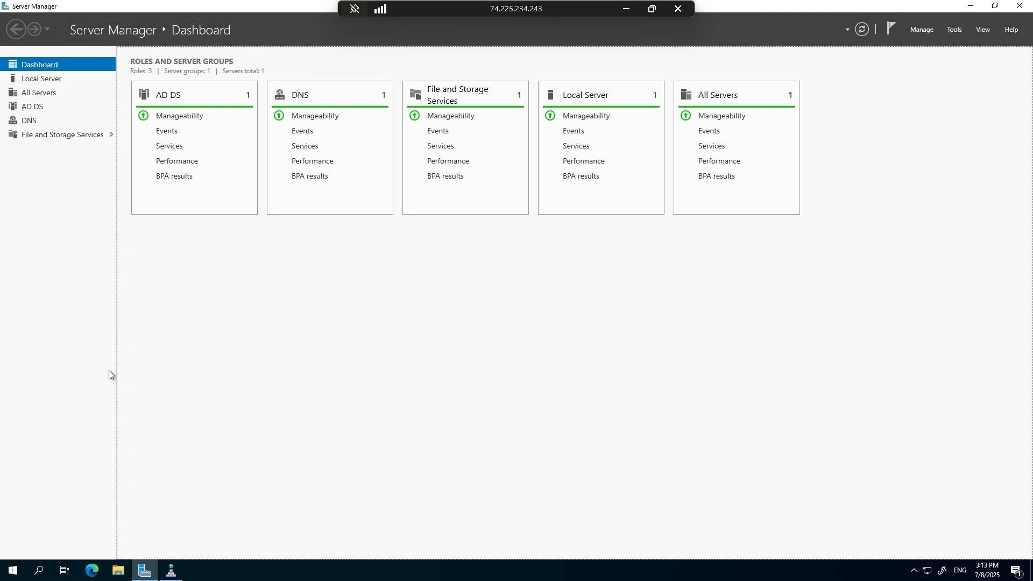
click(955, 29)
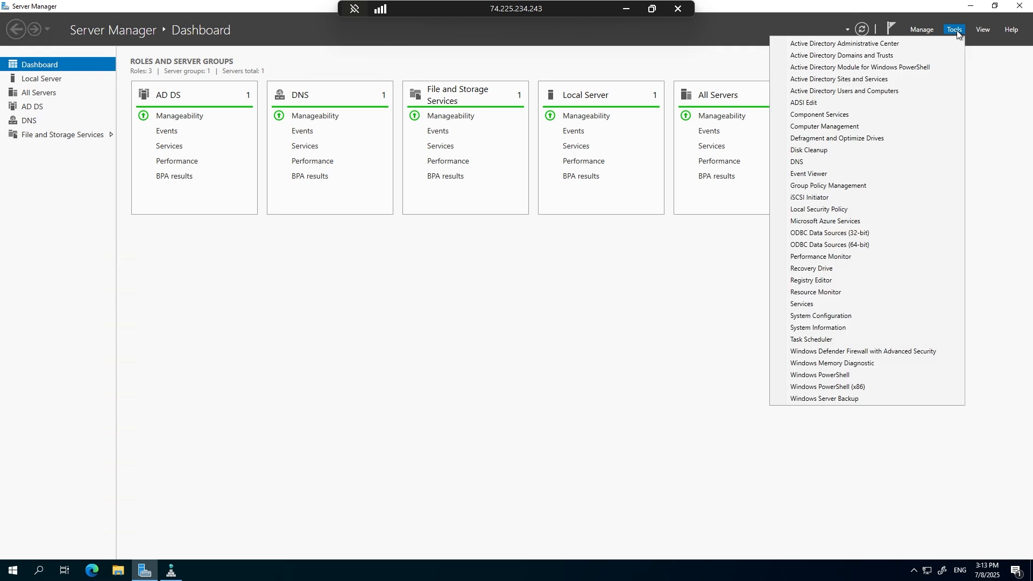
click(870, 92)
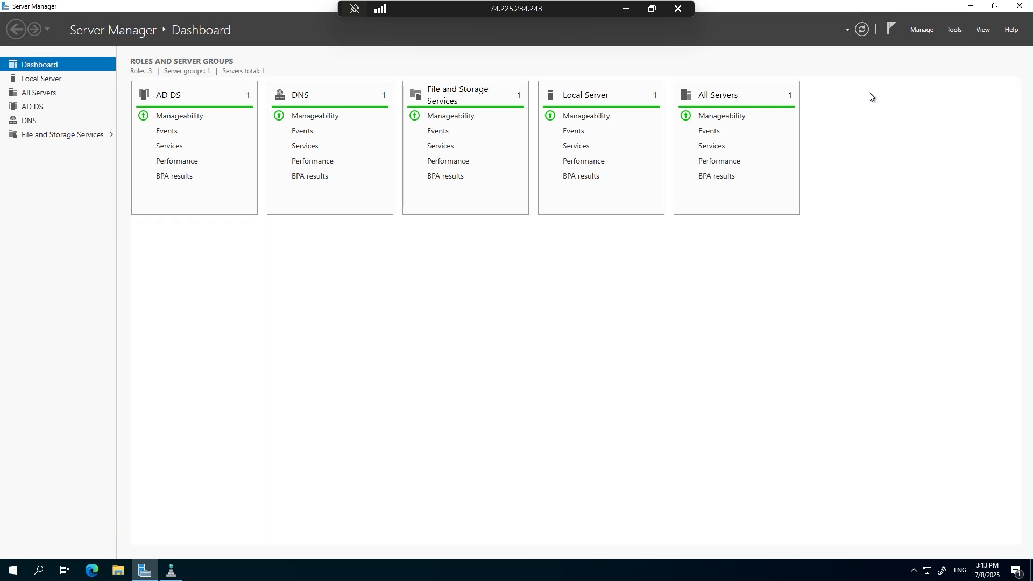
click(970, 6)
double_click(297, 56)
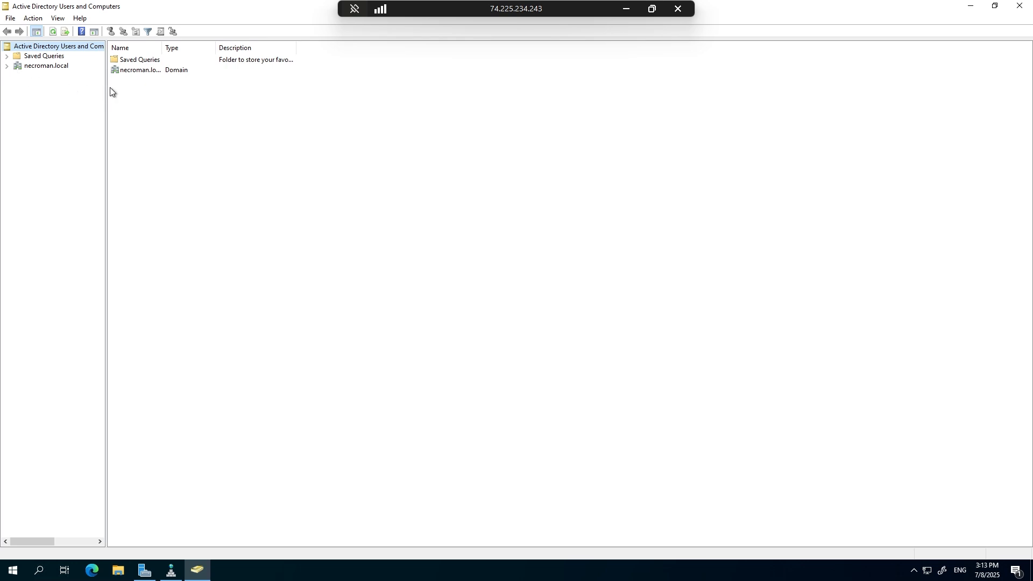
drag(106, 87, 196, 100)
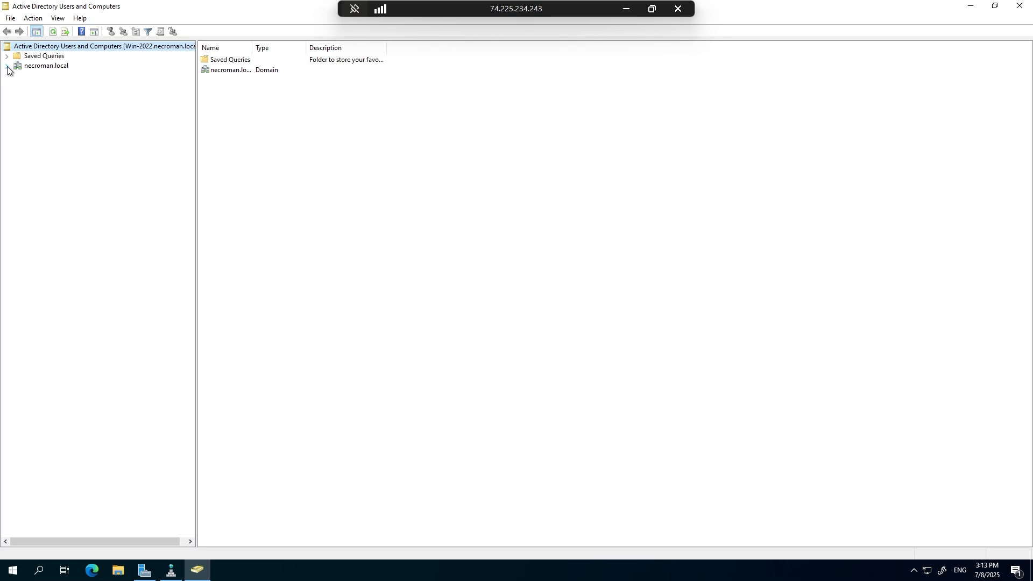
Open the Users container of necroman.local, sort its objects by type, and widen the Description column.
click(36, 68)
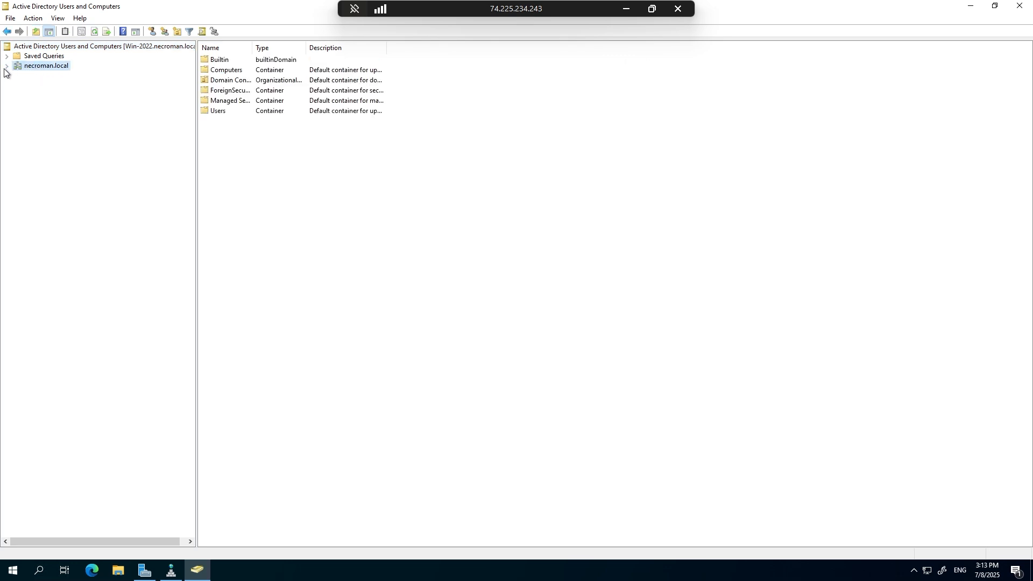
click(5, 67)
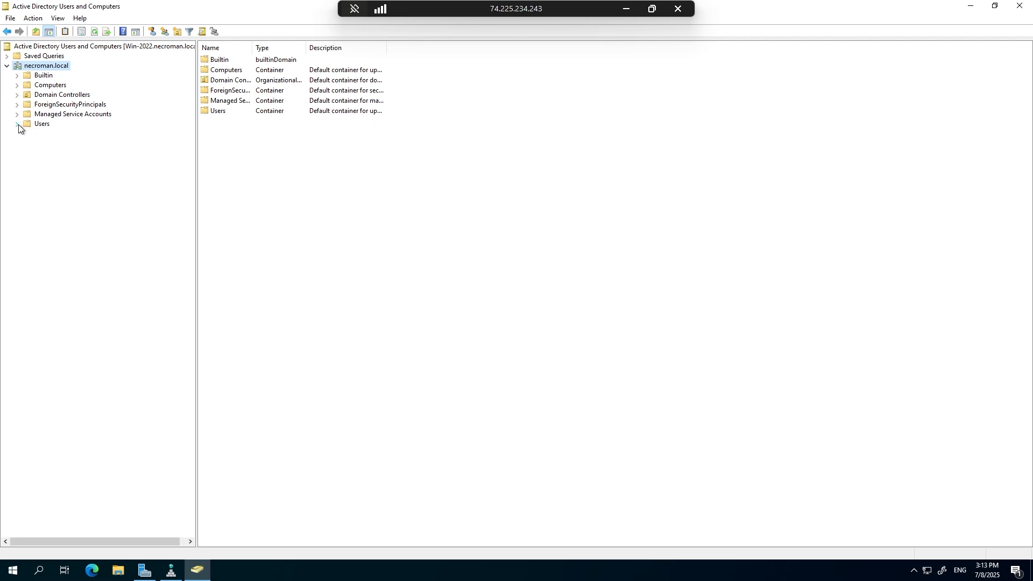
click(36, 125)
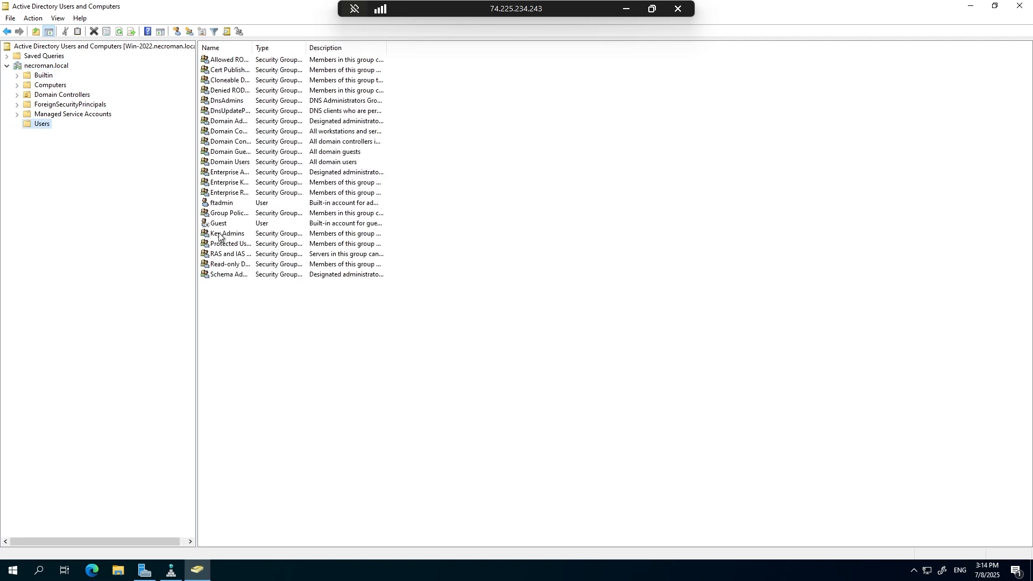
click(231, 205)
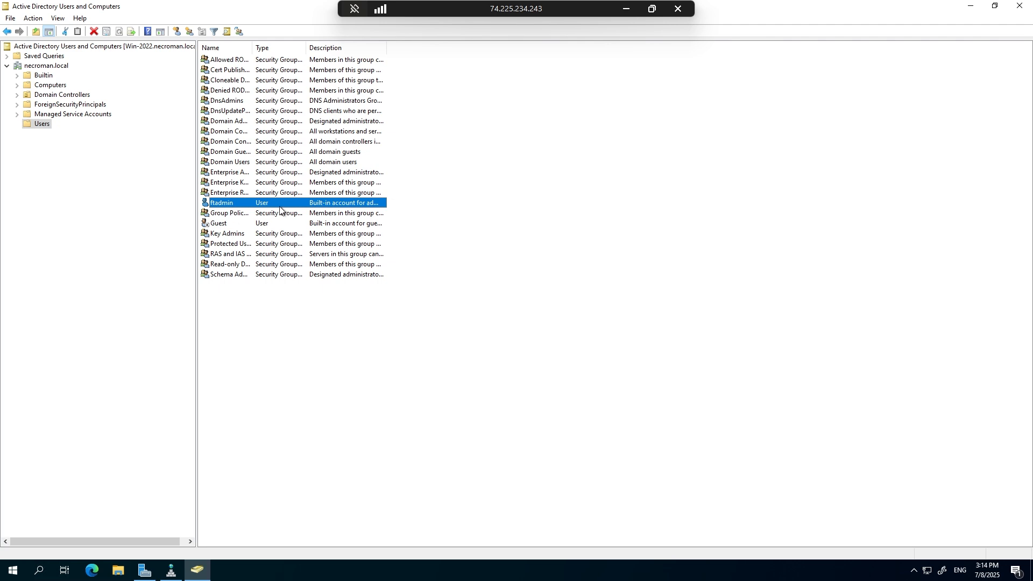
click(282, 50)
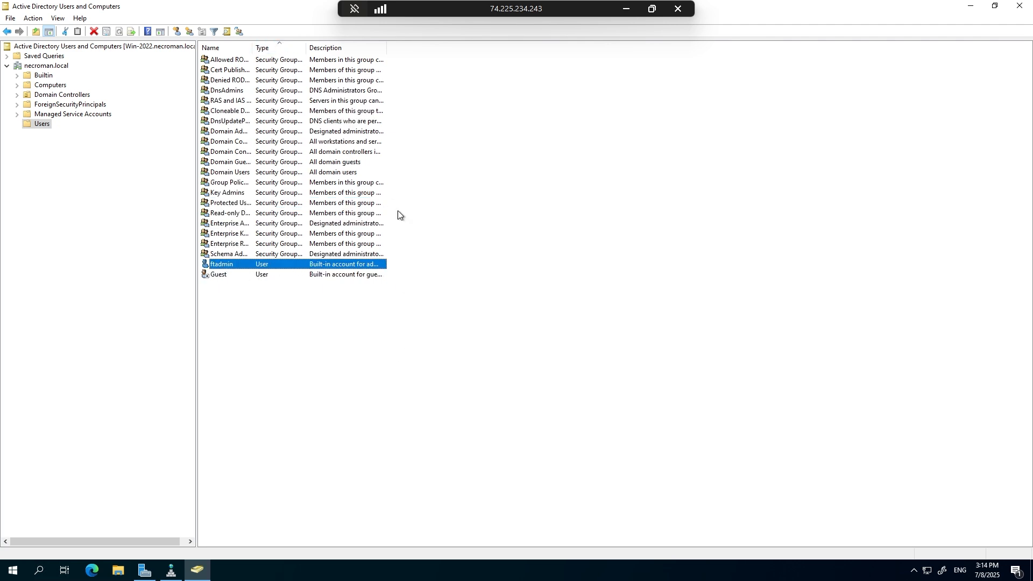
drag(387, 48, 483, 48)
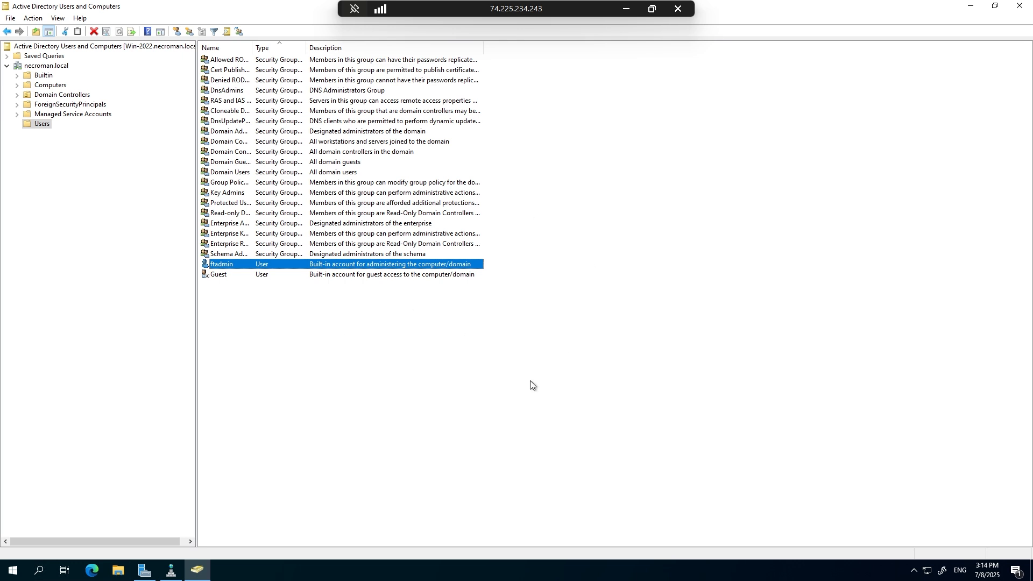
Start creating a new user object in the Users container of necroman.local.
right_click(318, 329)
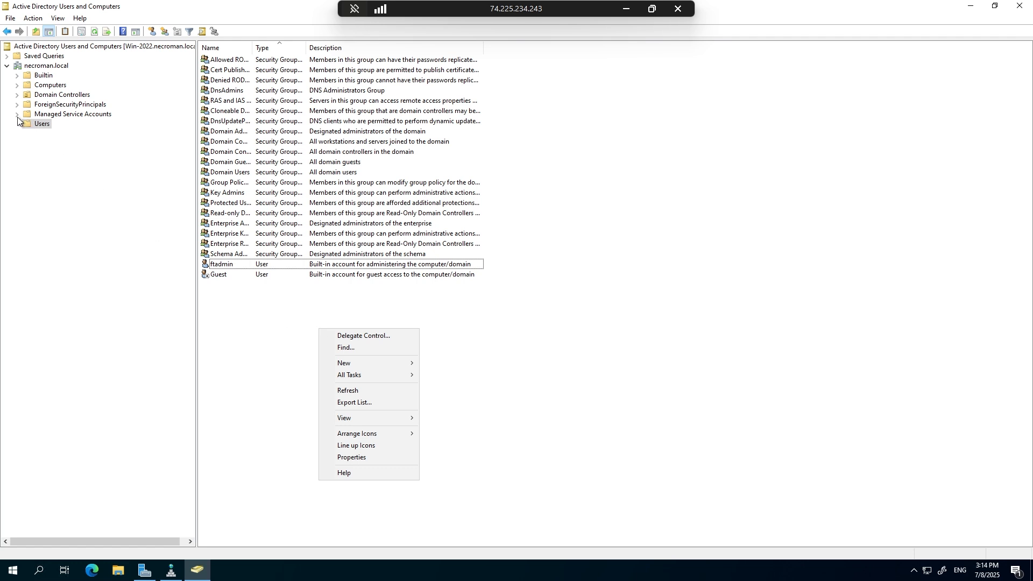
right_click(34, 124)
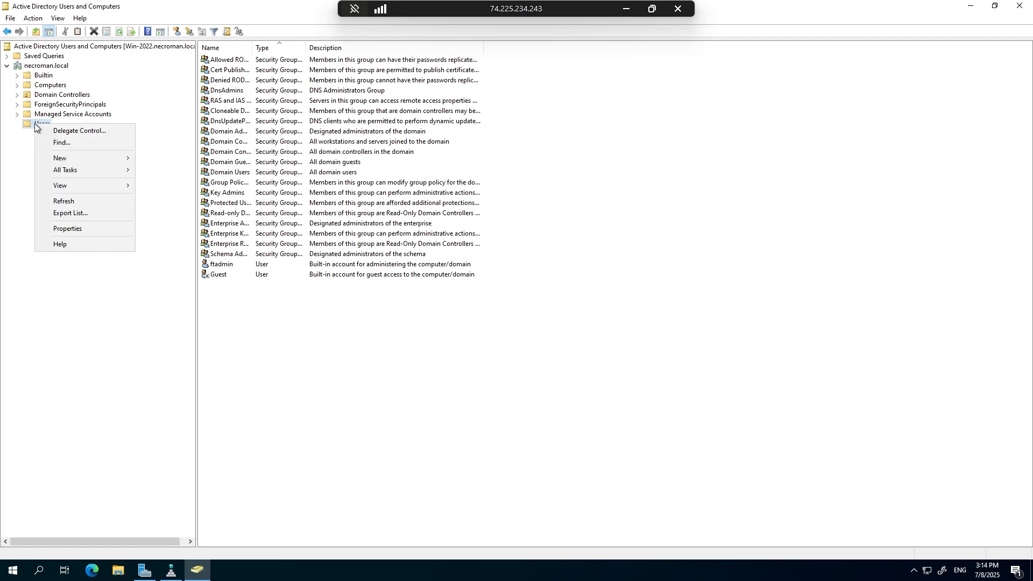
right_click(46, 66)
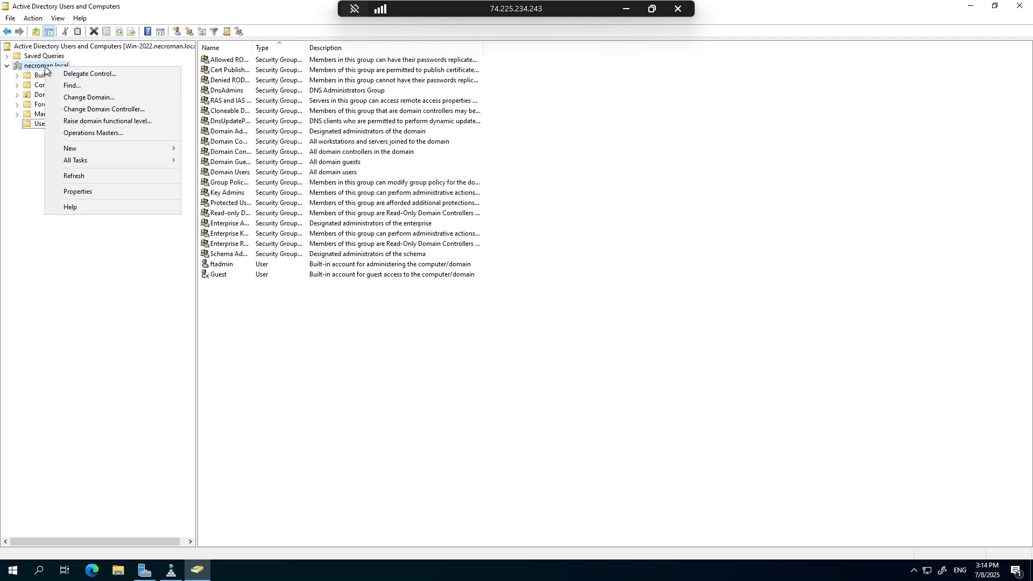
mouse_move(79, 148)
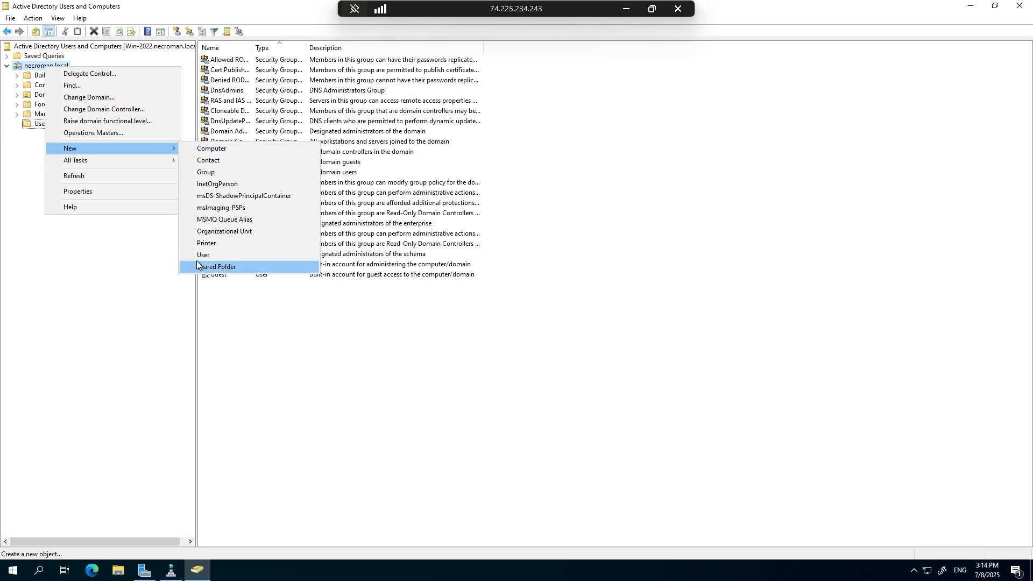
right_click(303, 315)
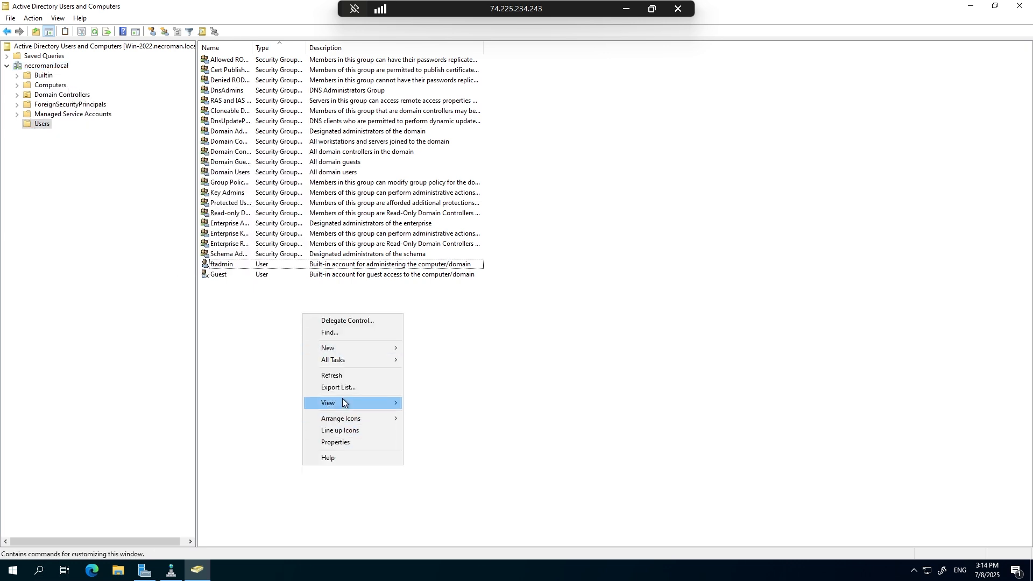
mouse_move(340, 348)
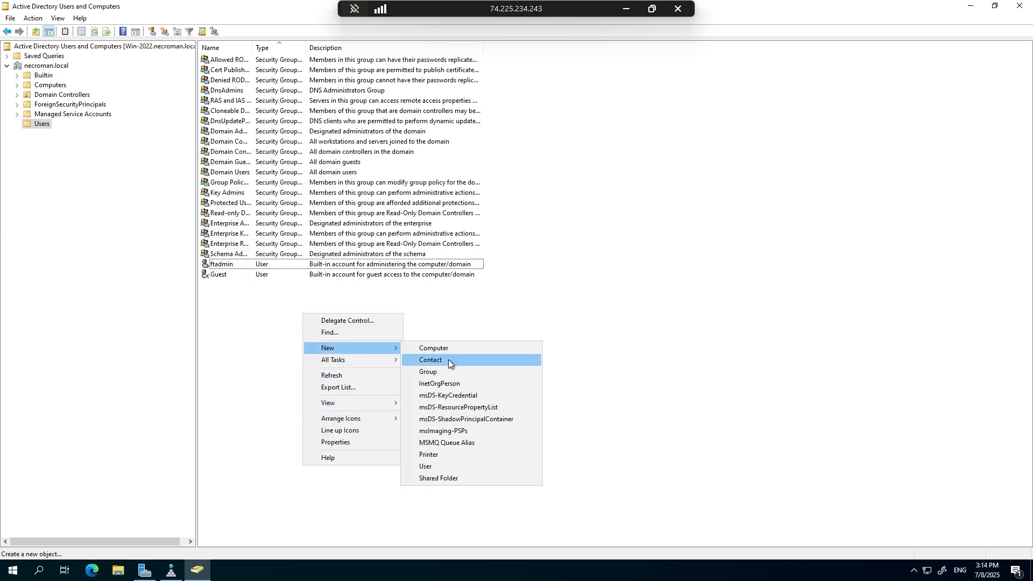
click(427, 467)
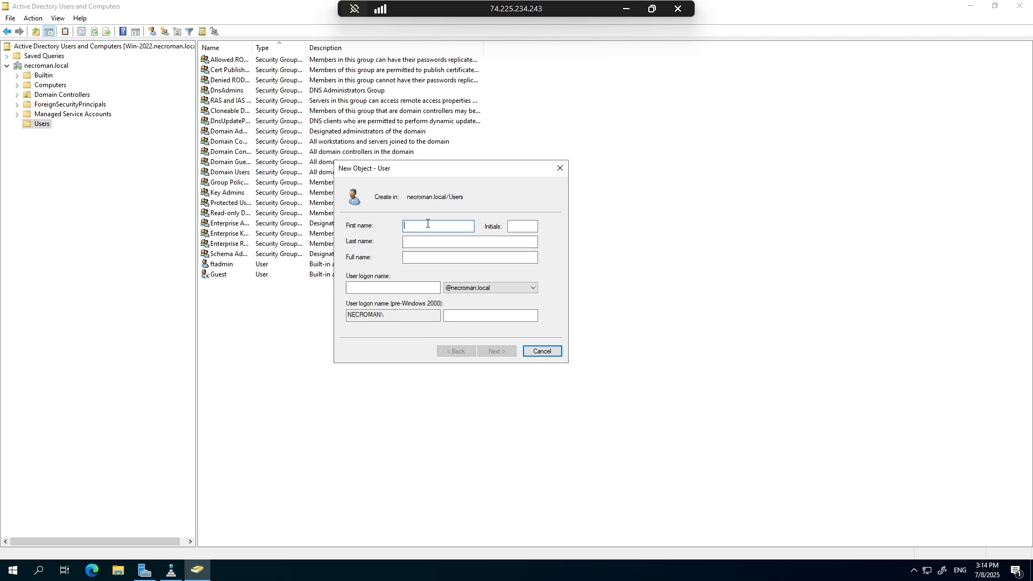
text(sales)
key(Tab)
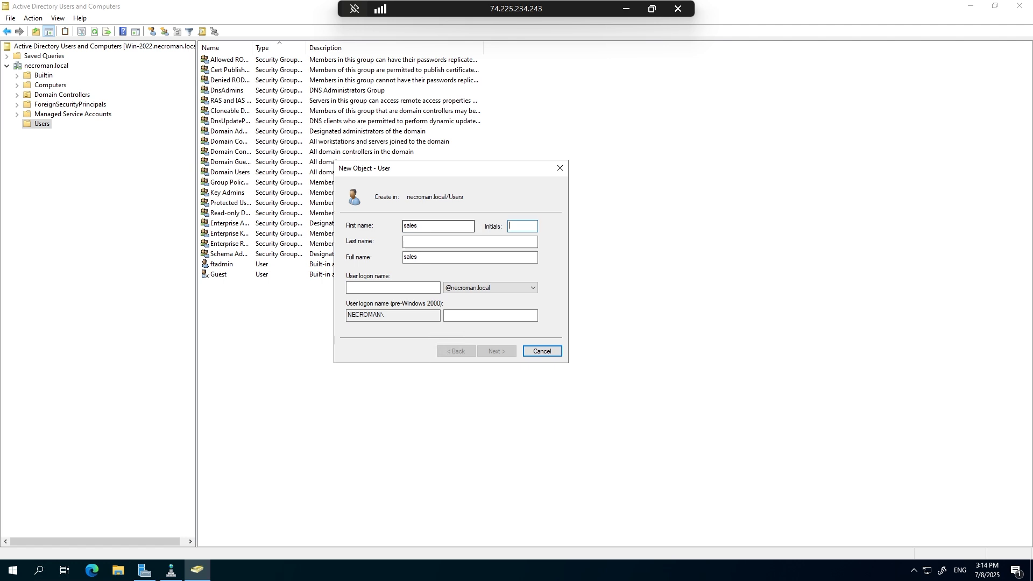
key(Tab)
text(Admin)
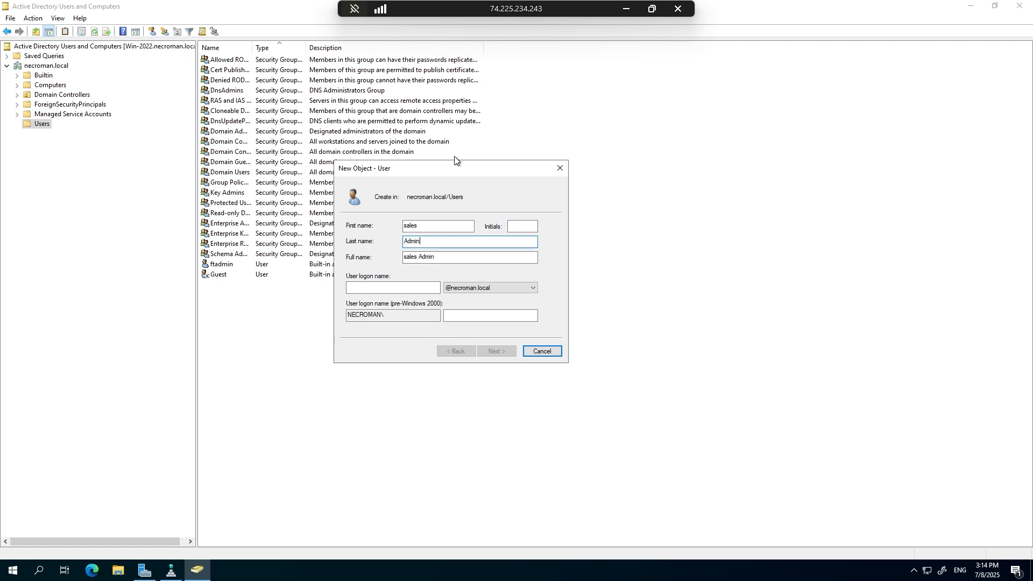
double_click(429, 224)
drag(435, 240, 376, 244)
key(BackSpace)
drag(433, 227, 326, 231)
key(BackSpace)
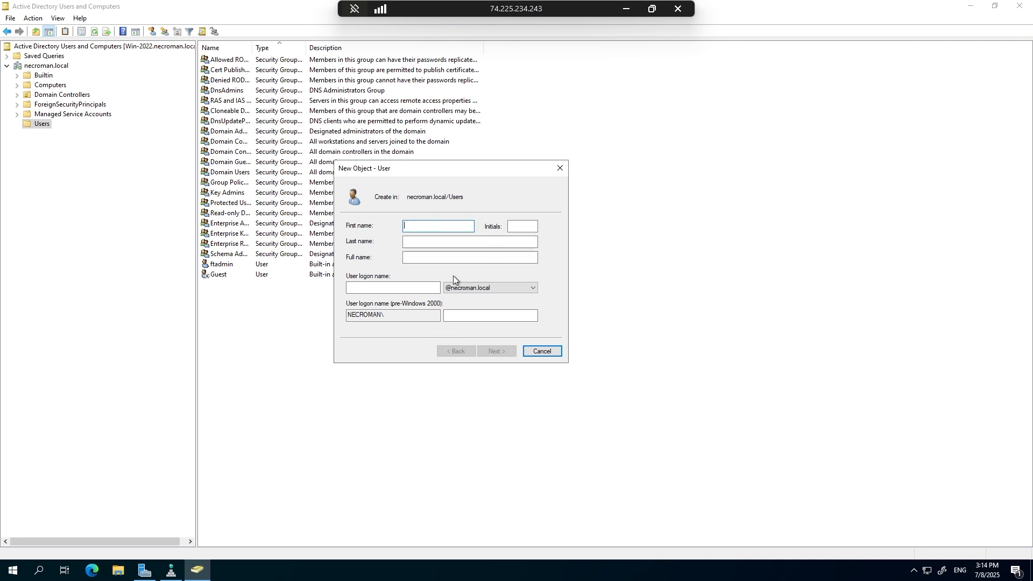
Fill in the new user's first name, last name and user logon name, leaving the initials empty.
text(Manoj)
key(Tab)
key(Tab)
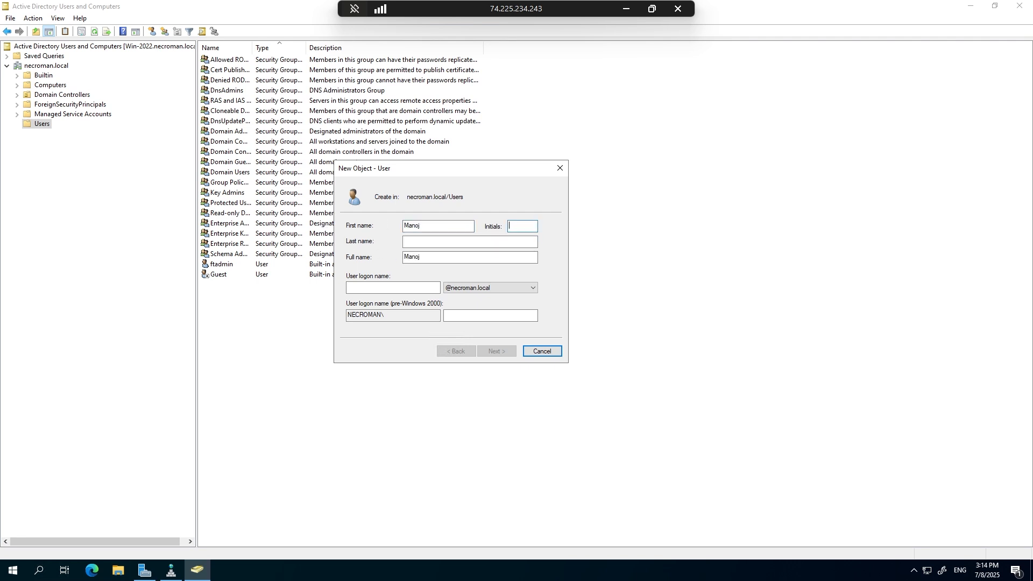
text(C)
click(520, 225)
click(473, 242)
click(354, 292)
text(manoj)
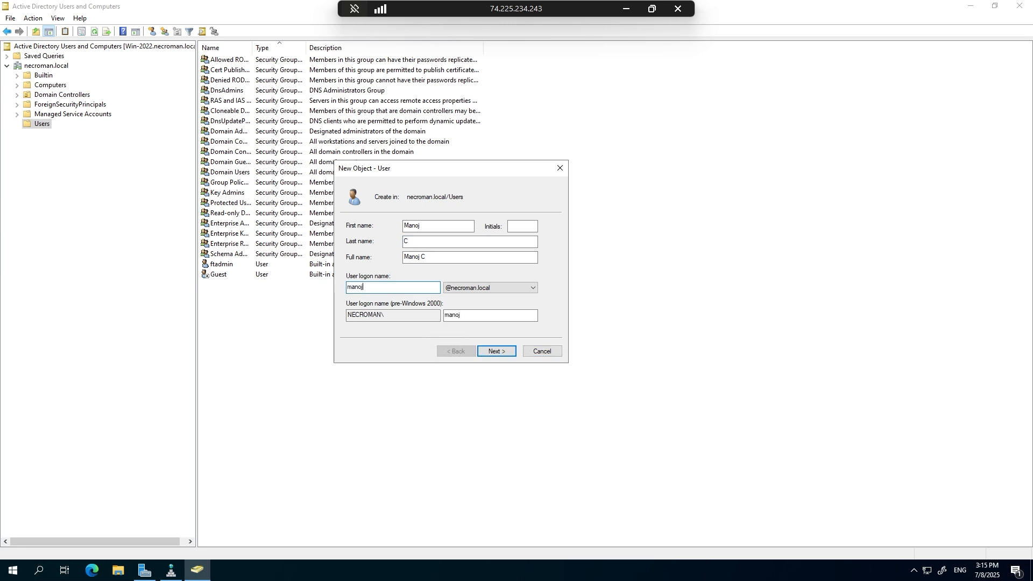
click(499, 289)
click(498, 288)
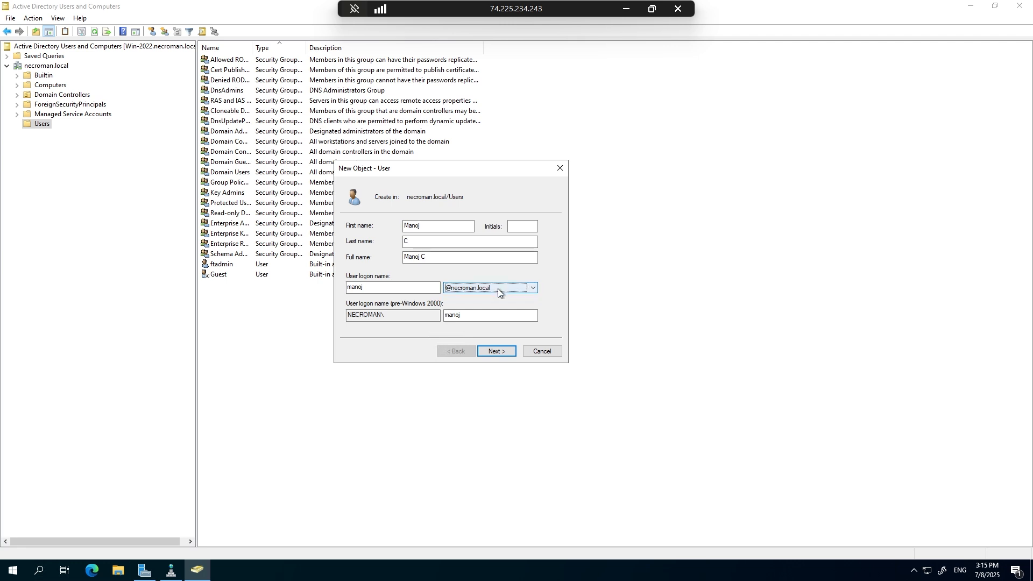
click(396, 315)
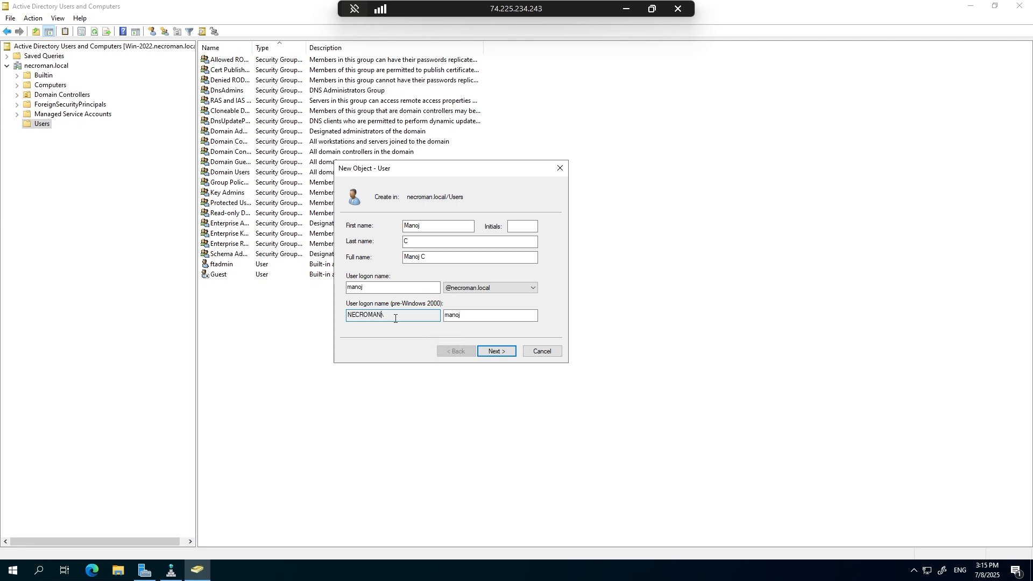
click(487, 317)
click(496, 351)
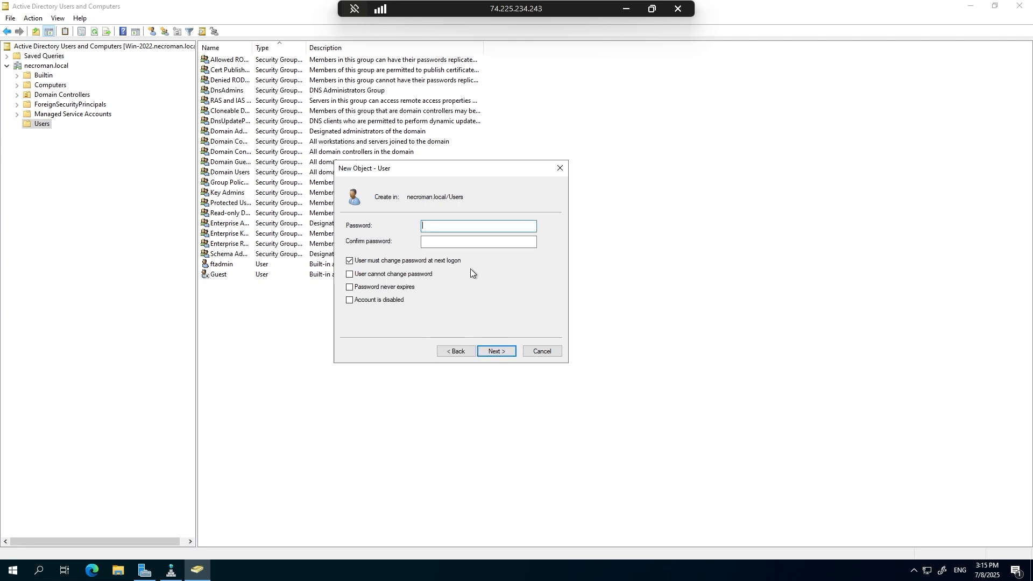
Enter and confirm the account password, keep the password change required at next logon, and finish creating the user.
text(P•••••••••)
double_click(481, 226)
text(••••••••••)
key(Tab)
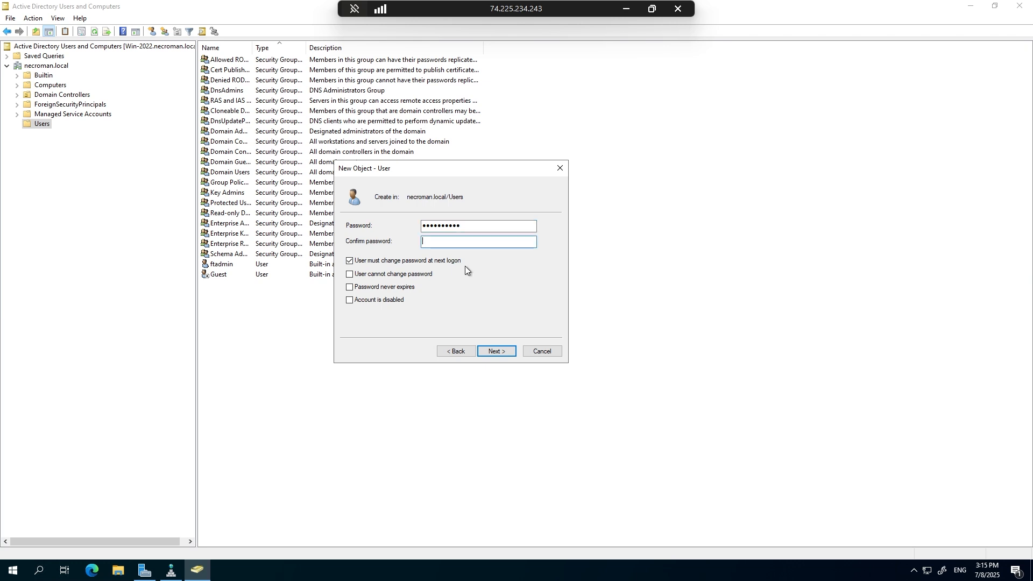
text(••••••••••)
click(473, 226)
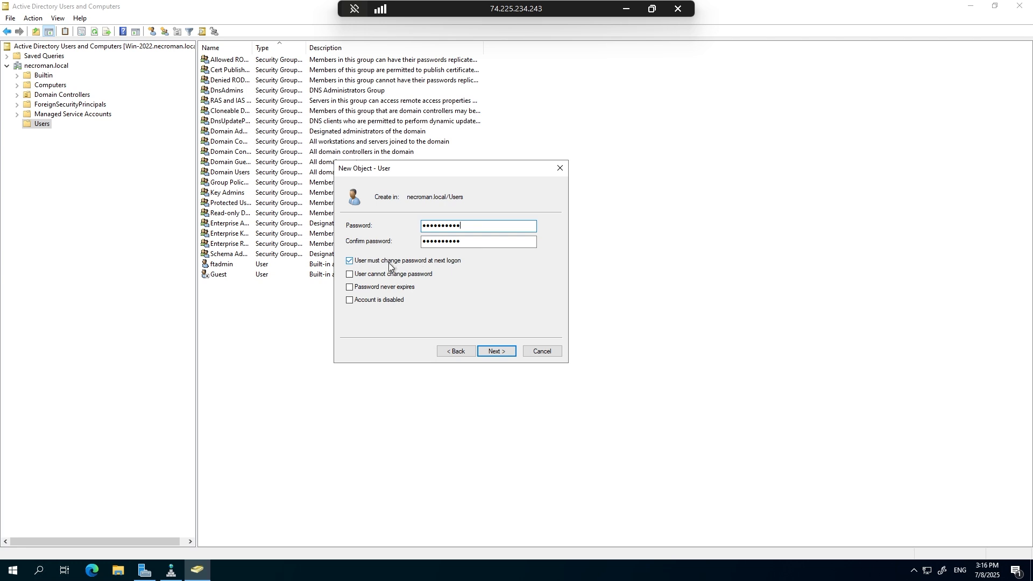
click(497, 352)
click(497, 352)
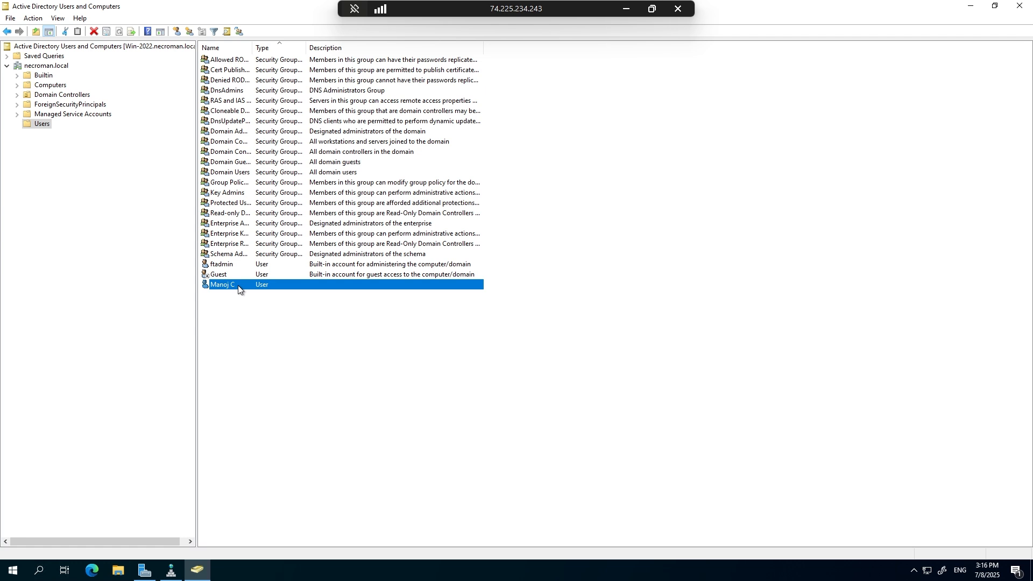
Switch to the Win-2019 remote session, review its system properties from This PC, and close the System window.
click(625, 9)
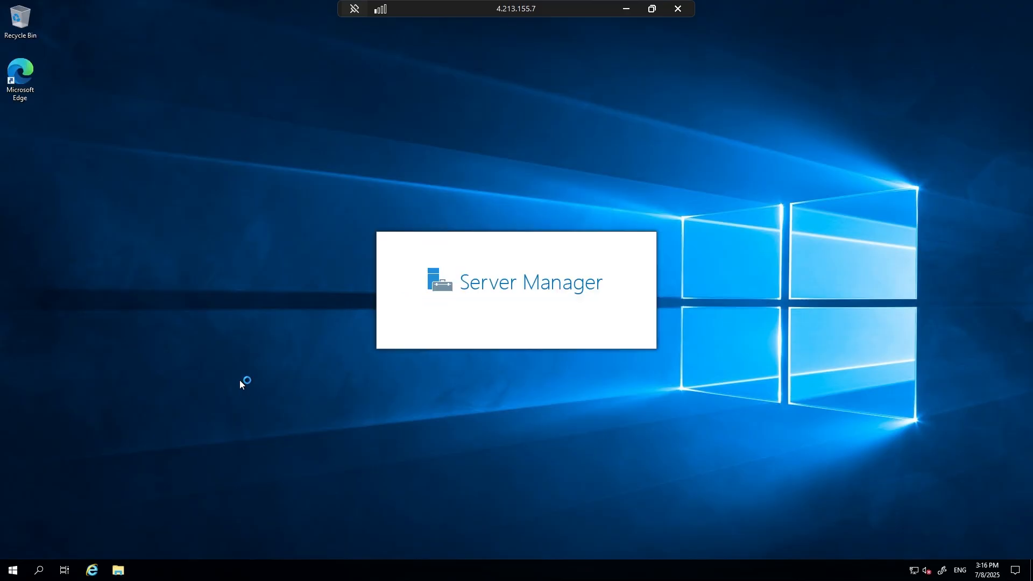
key(super+e)
click(253, 249)
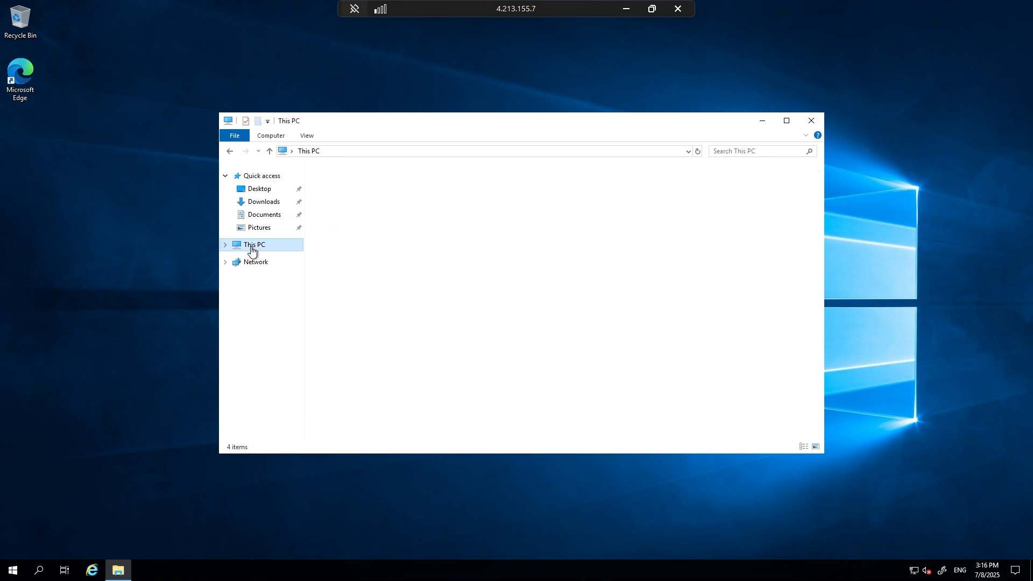
right_click(253, 248)
click(155, 388)
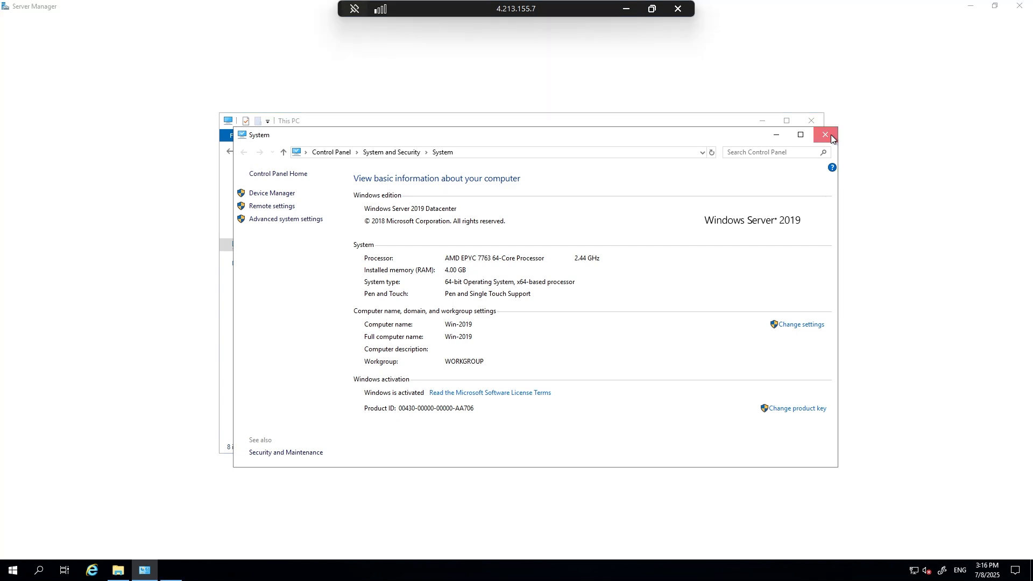
click(825, 136)
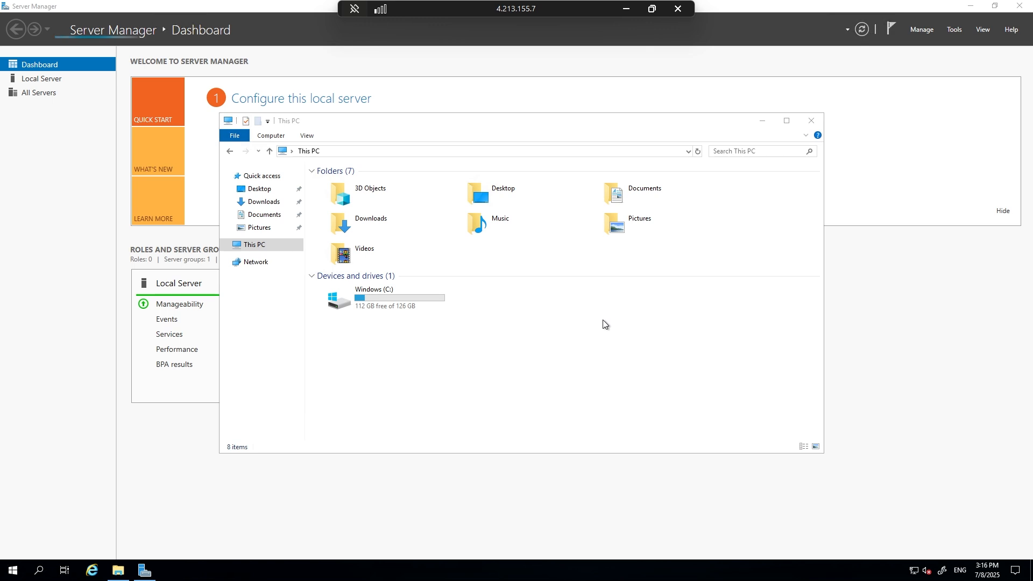
Review the date, time and time zone settings on Win-2019, and close Settings, Server Manager and File Explorer.
right_click(983, 574)
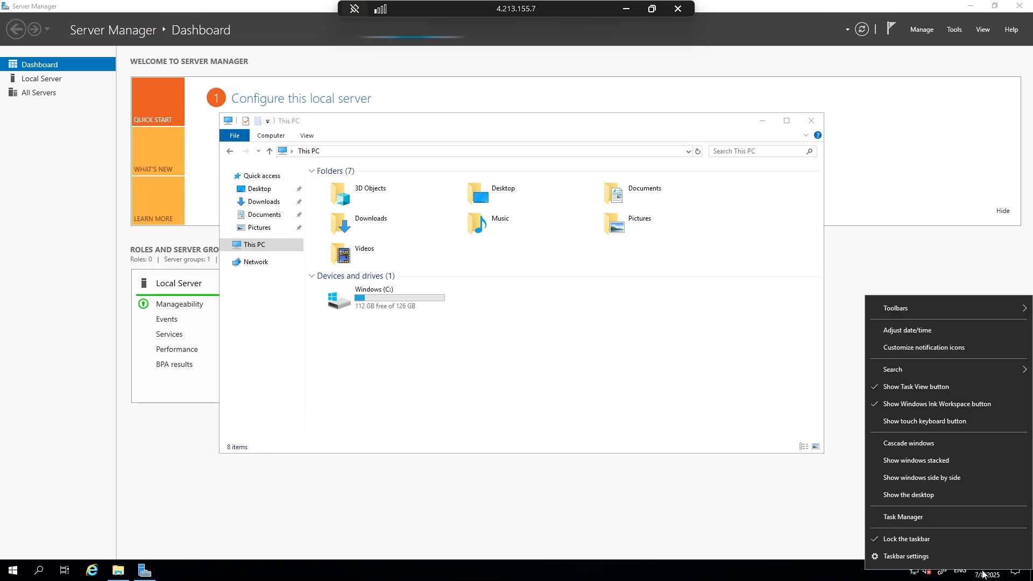
click(913, 330)
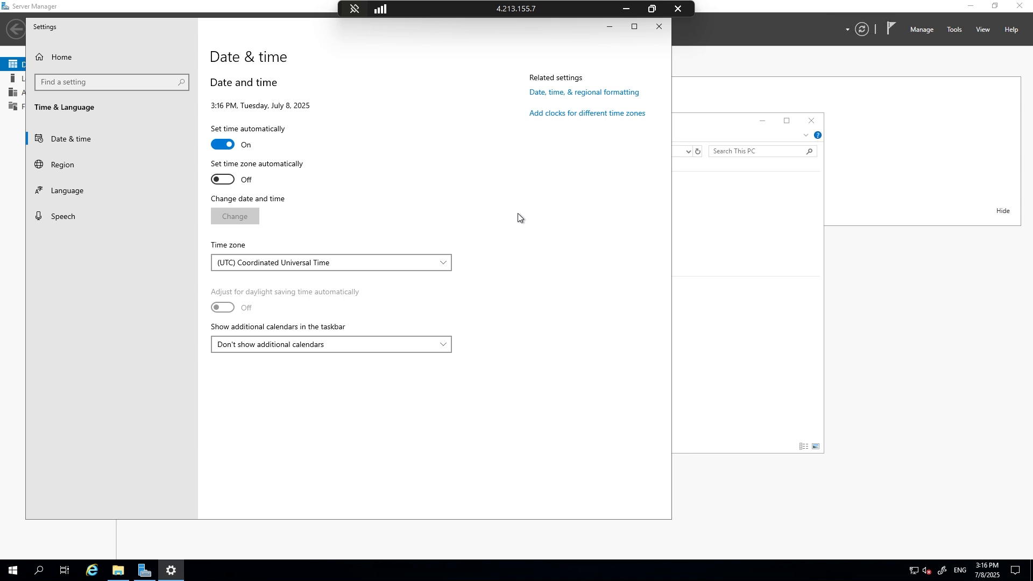
click(659, 25)
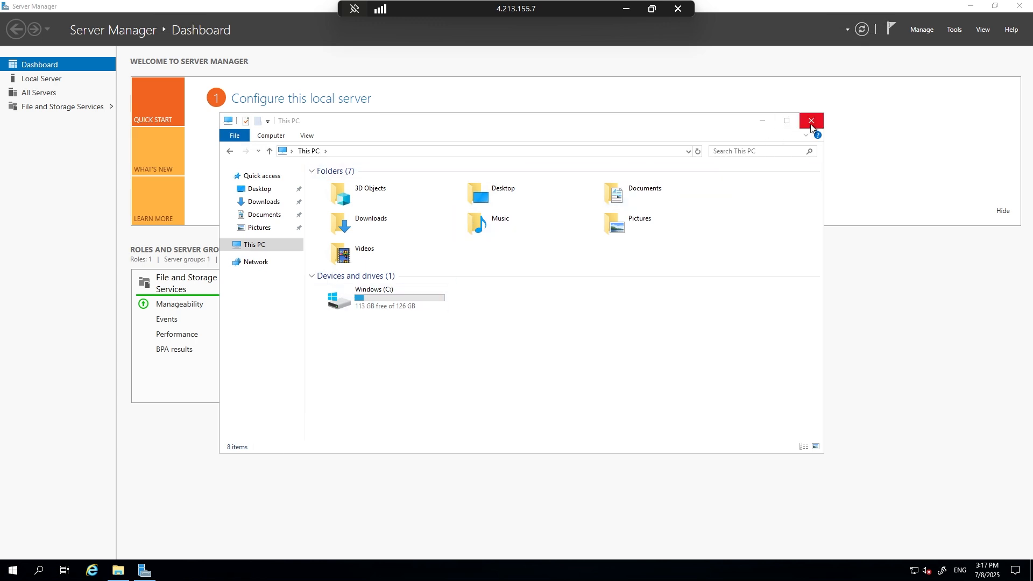
click(1018, 8)
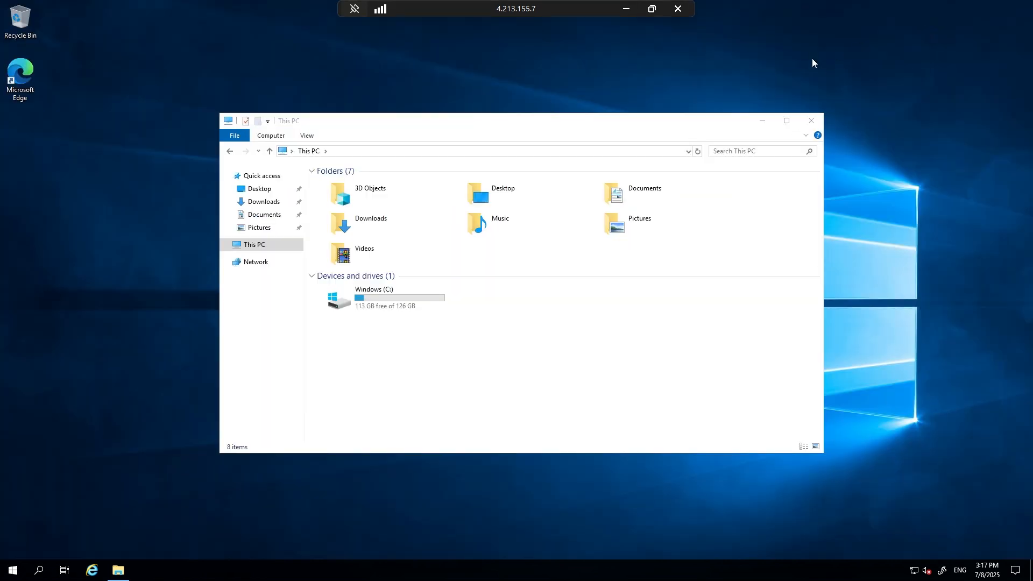
click(815, 122)
Open Command Prompt on Win-2019, run ipconfig /all, and highlight the DNS server address in the output.
key(super+r)
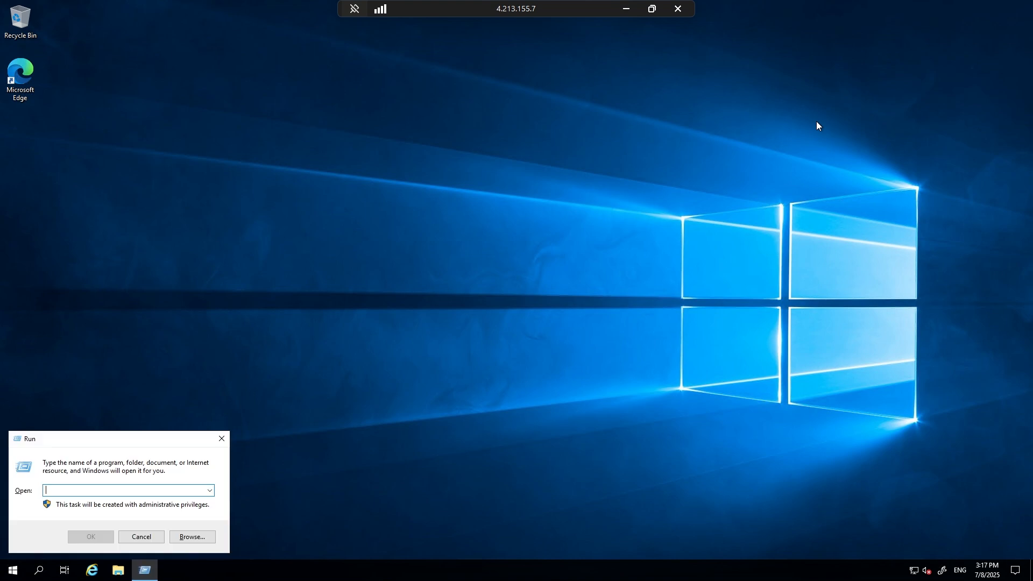
text(cmd)
key(Return)
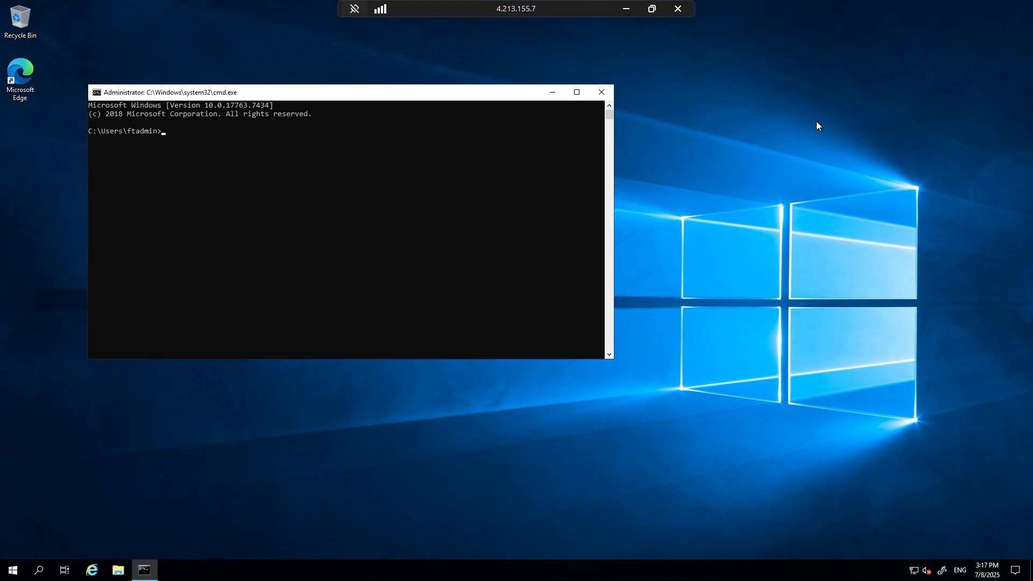
text(ipconfig /all)
key(Return)
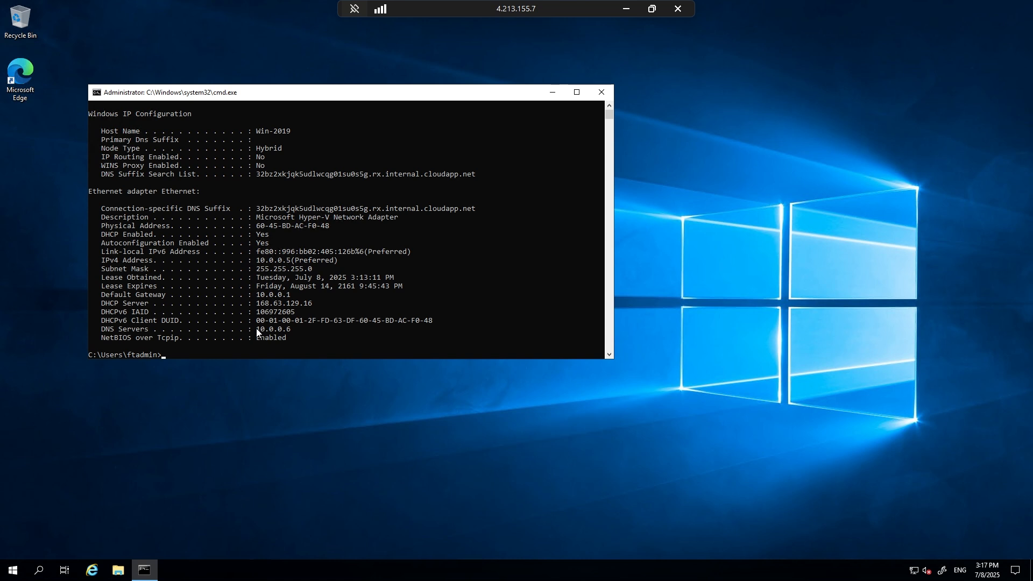
drag(256, 328, 279, 330)
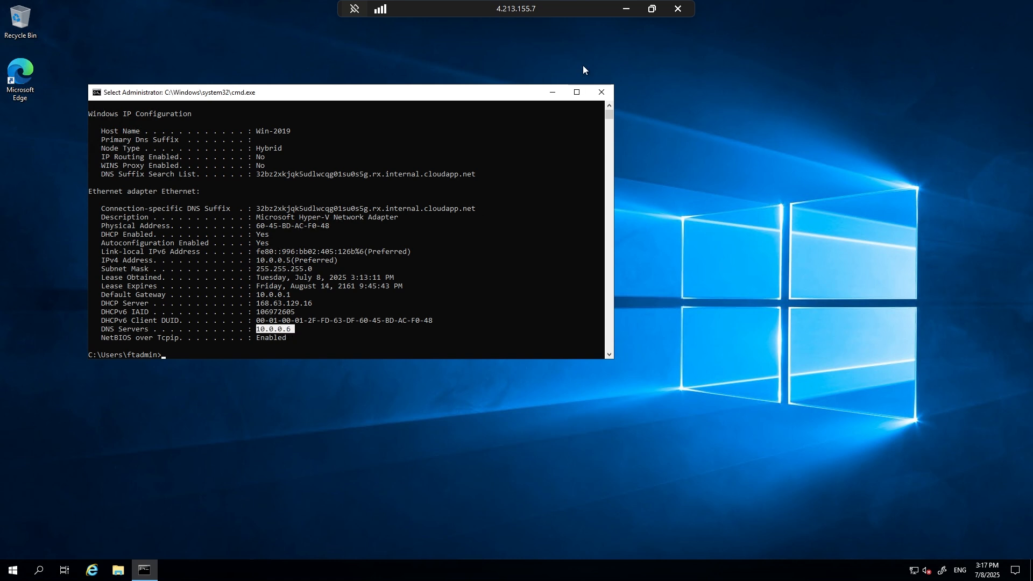
Switch briefly to the domain controller's remote session to view Active Directory Users and Computers, and return to the Win-2019 session.
click(626, 9)
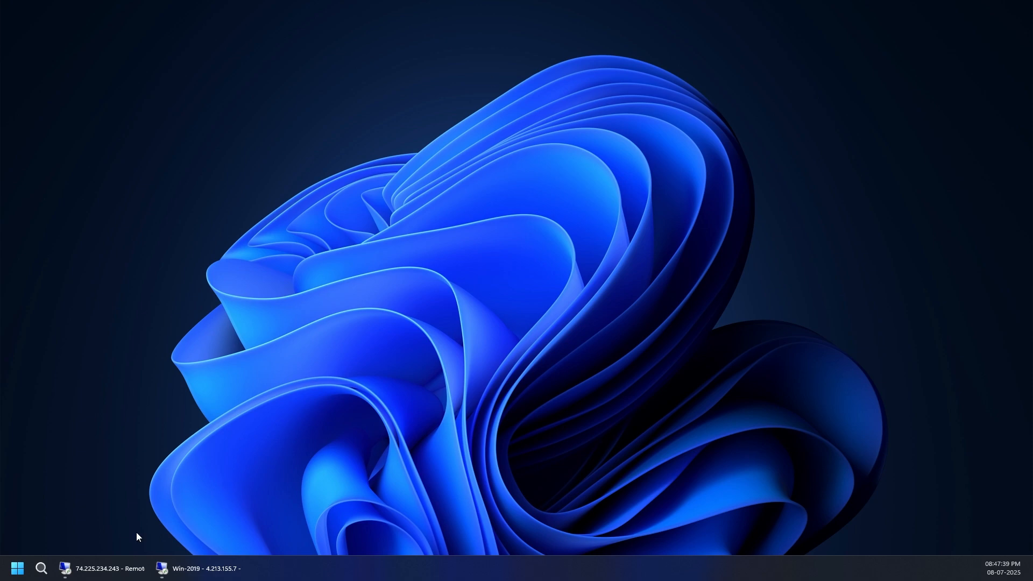
click(129, 568)
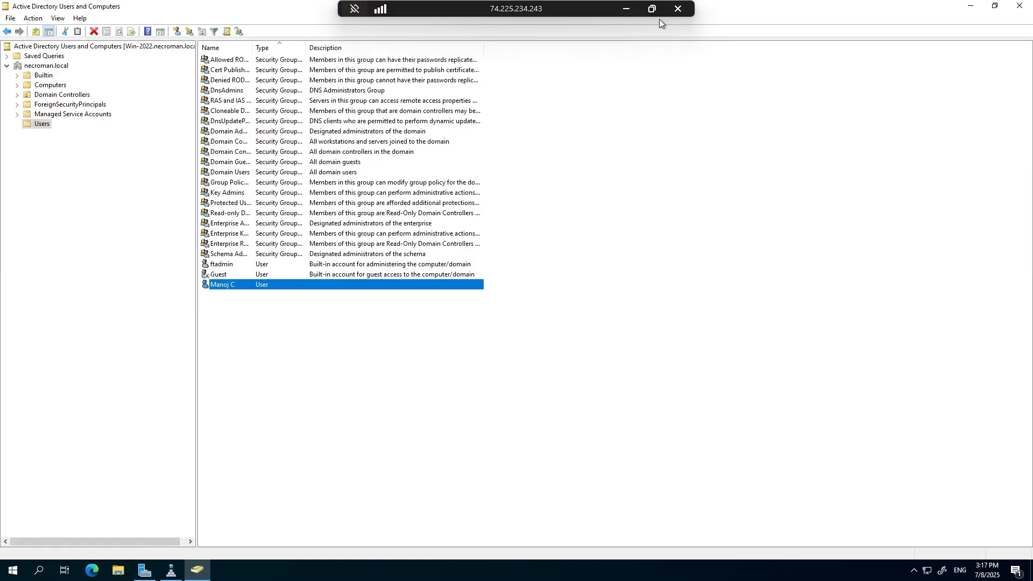
click(626, 9)
click(198, 569)
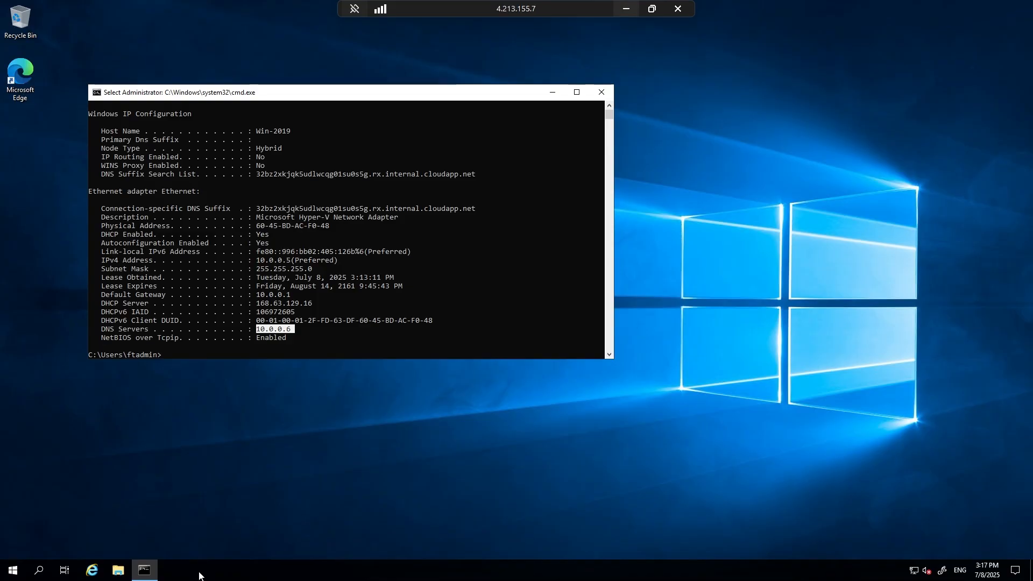
Run an nslookup query for necroman.xyz using the server's default DNS.
scroll(288, 312, down, 3)
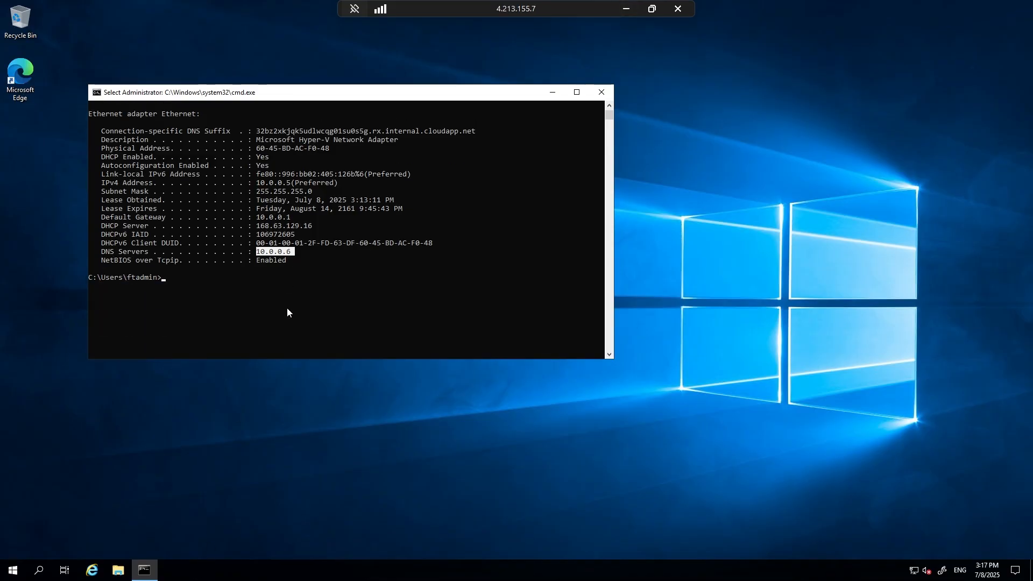
text(nsl)
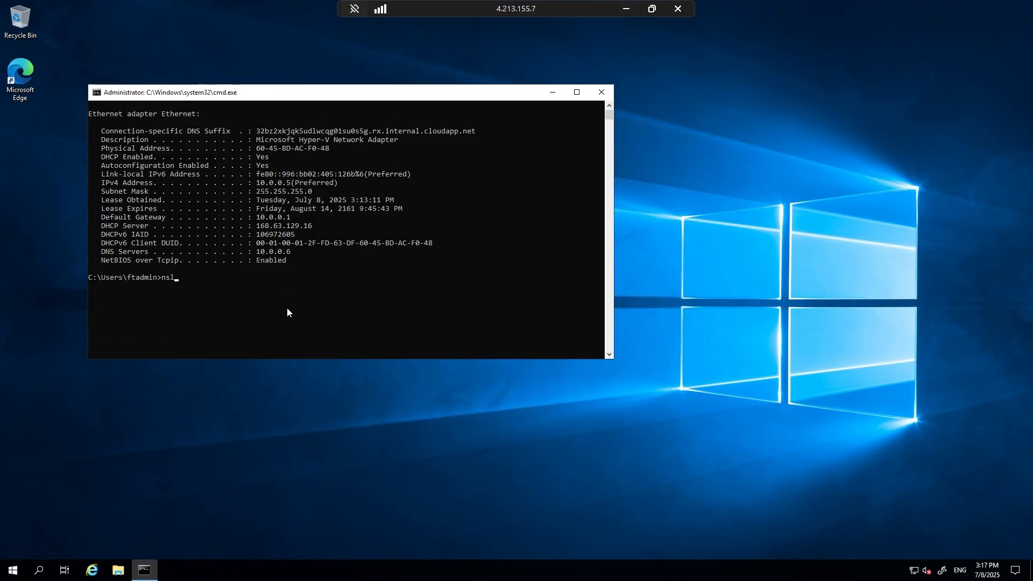
text(ookup necroman.xyz)
key(Return)
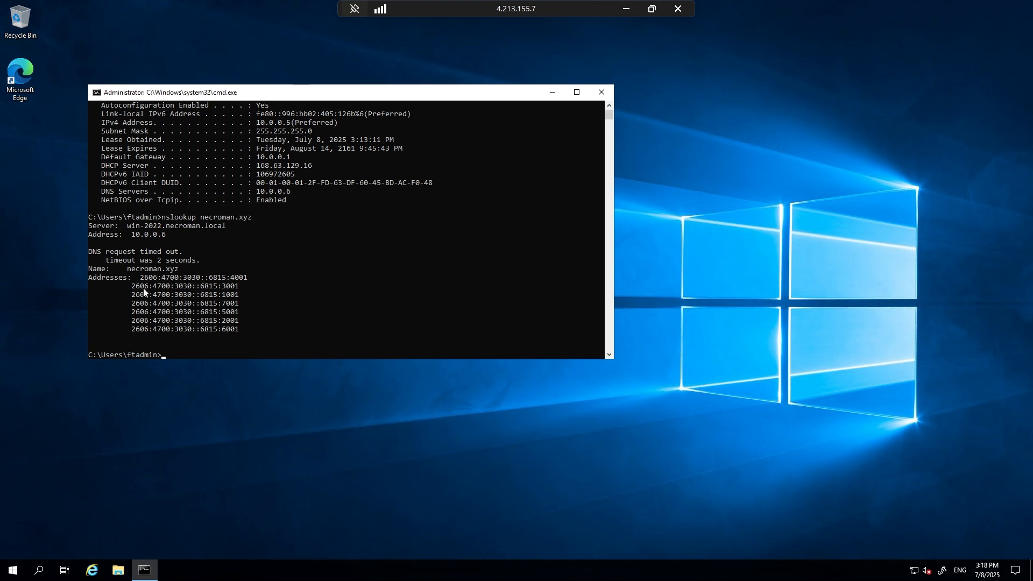
Highlight the returned addresses and the resolved name in the nslookup output for necroman.xyz, and clear the selection.
drag(142, 279, 241, 332)
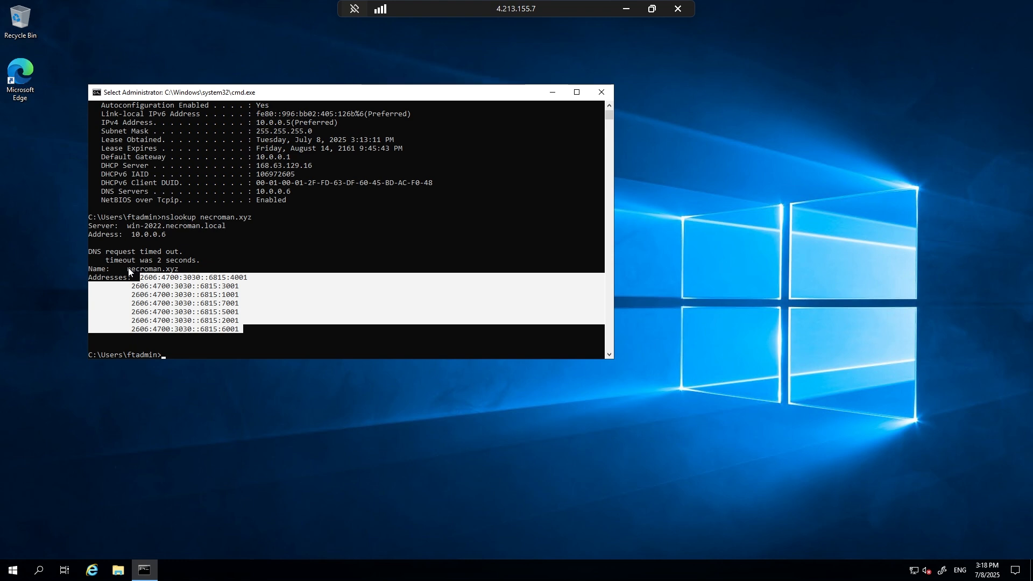
drag(128, 269, 179, 272)
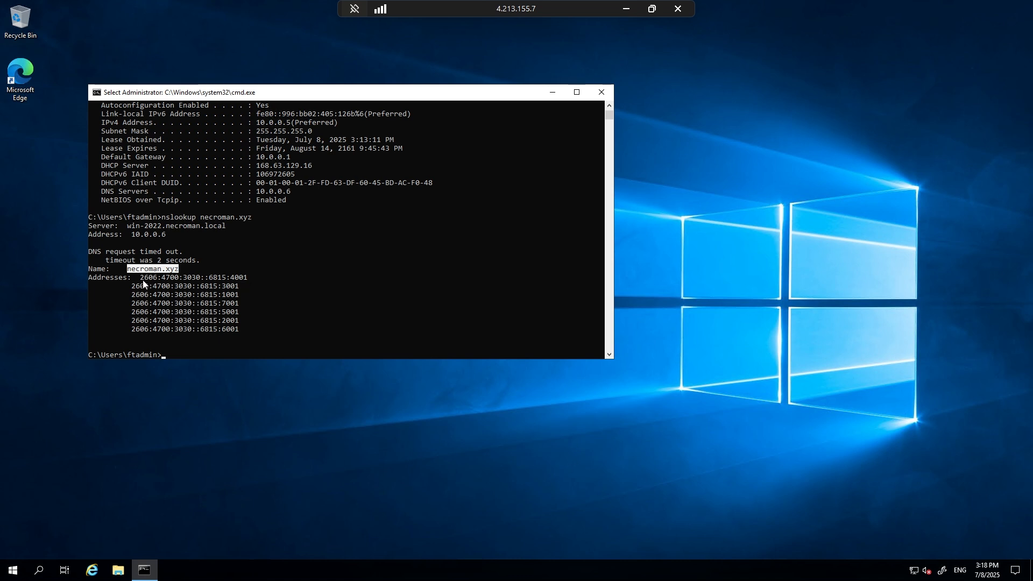
drag(230, 286, 247, 280)
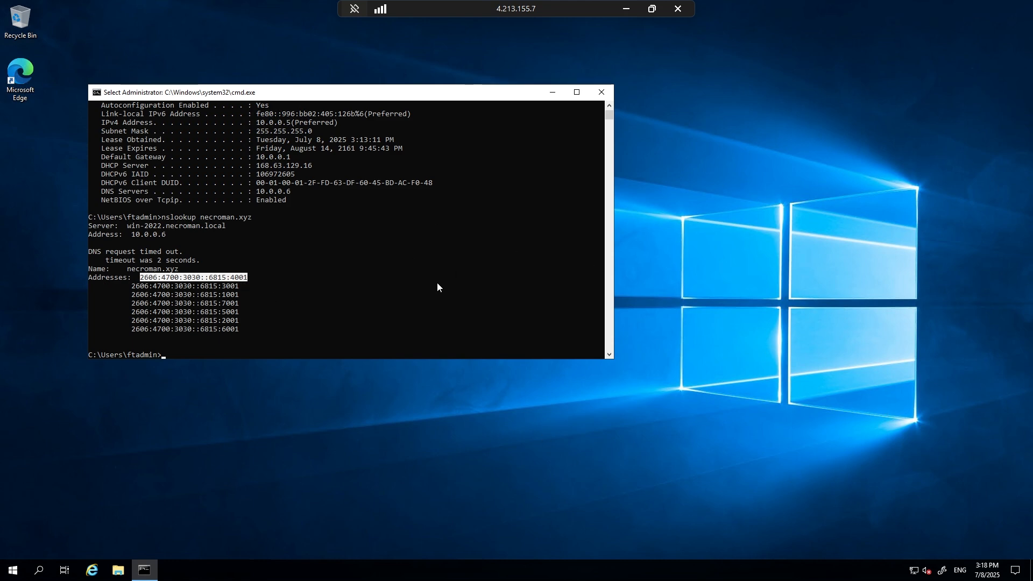
click(335, 304)
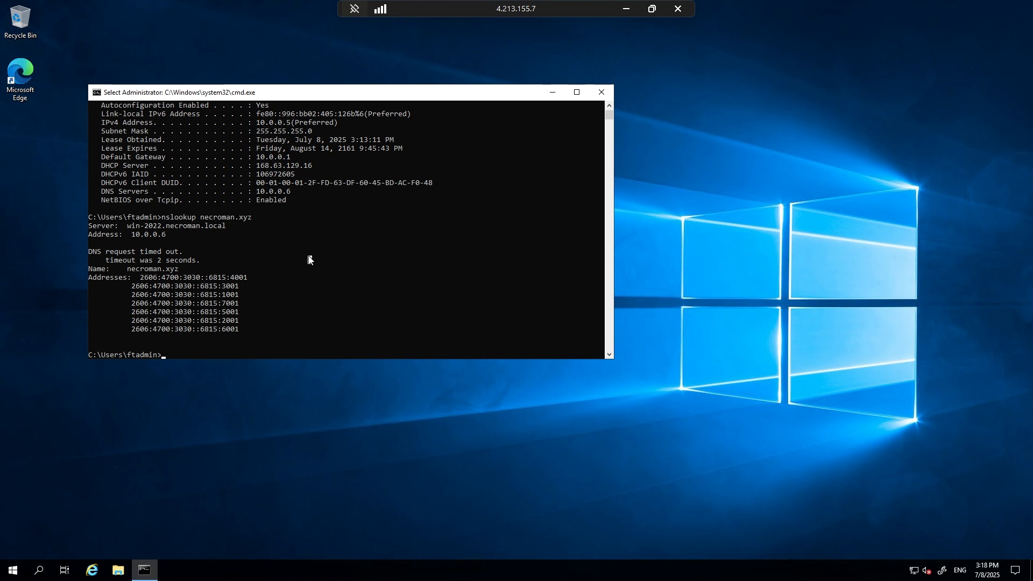
Repeat the nslookup of necroman.xyz explicitly against DNS server 10.0.0.6, and close Command Prompt.
key(Escape)
key(Up)
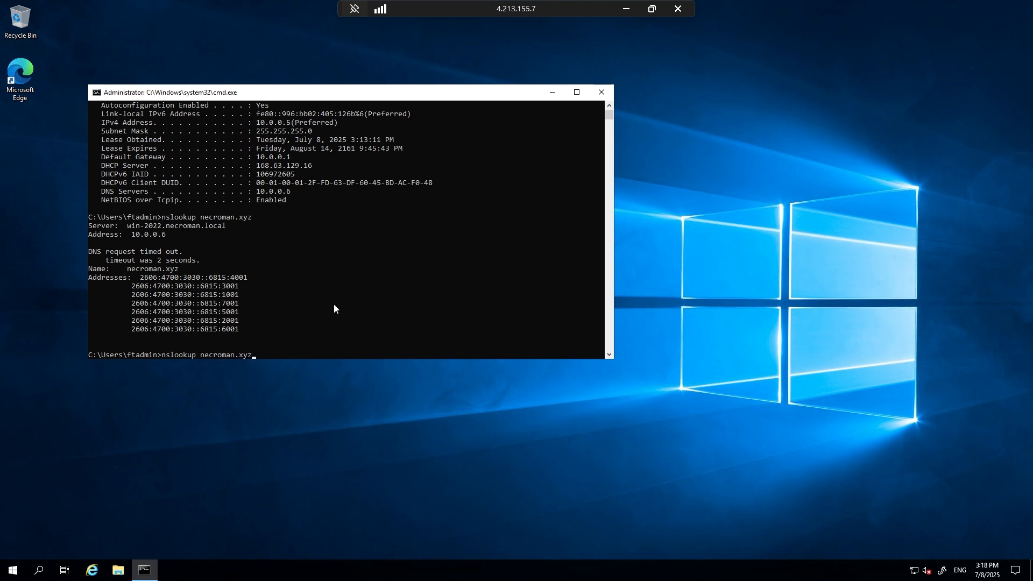
text(10.0.0.6)
key(Return)
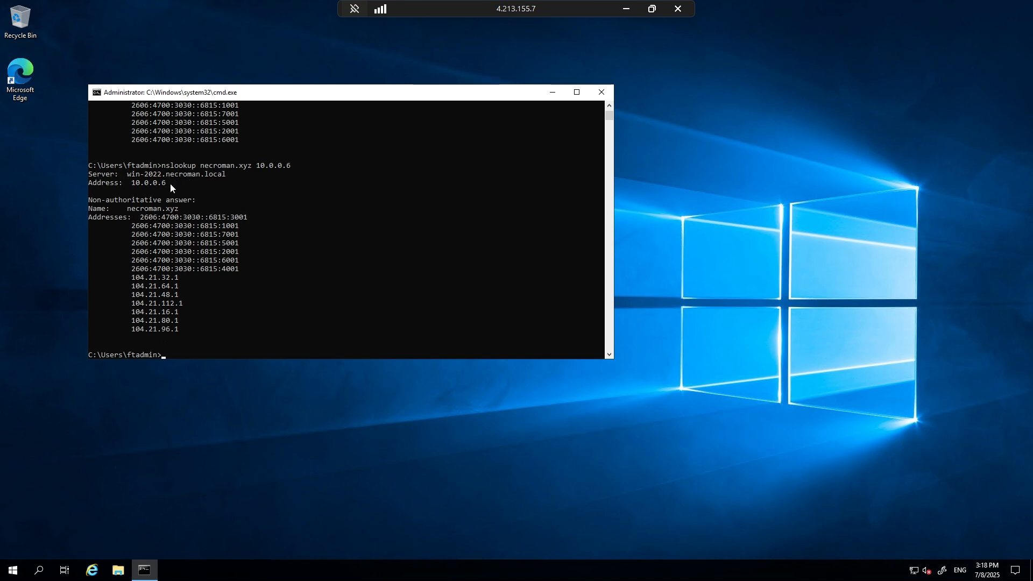
click(601, 92)
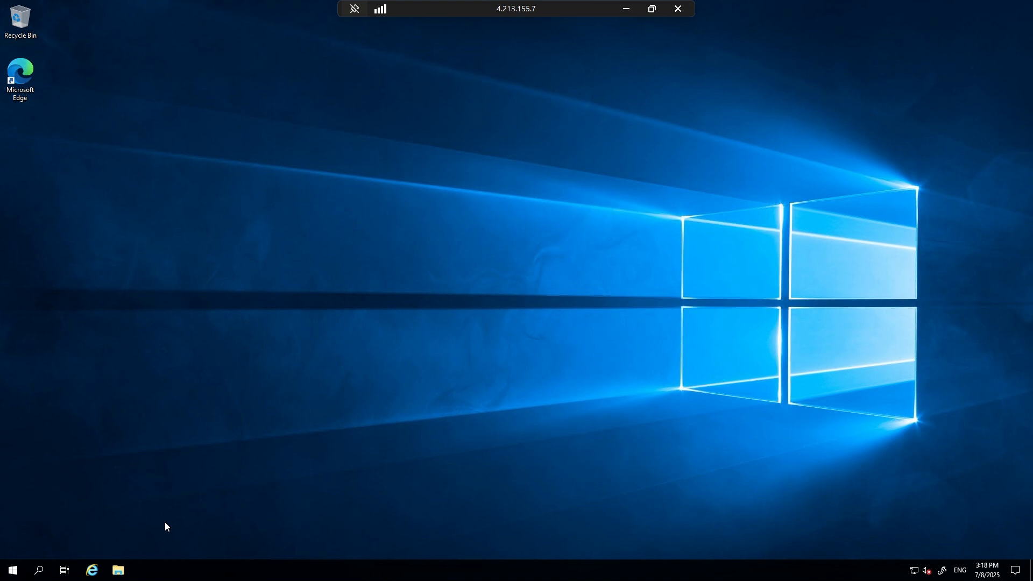
Open File Explorer and view the system properties of This PC.
click(118, 571)
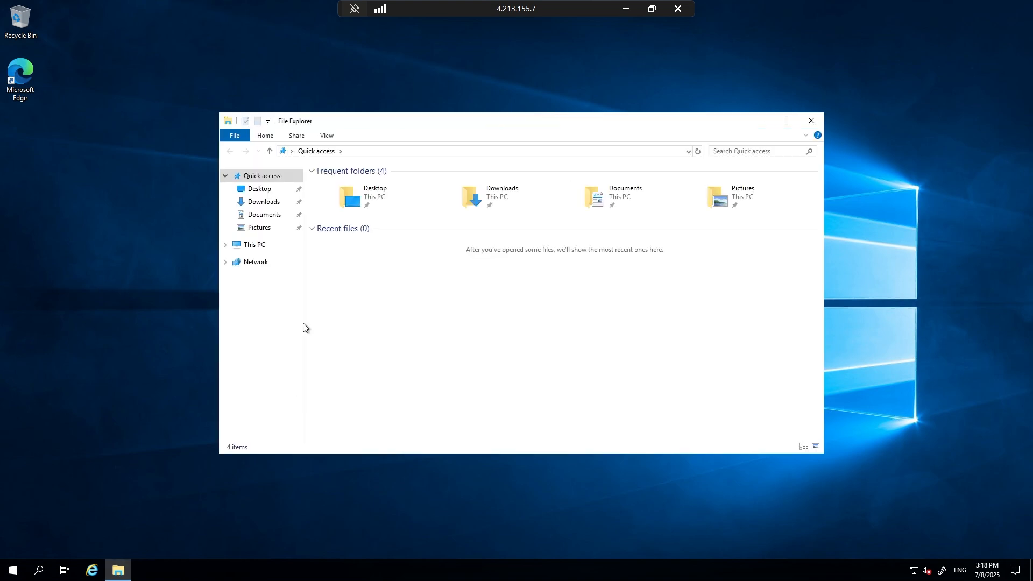
right_click(252, 246)
click(144, 388)
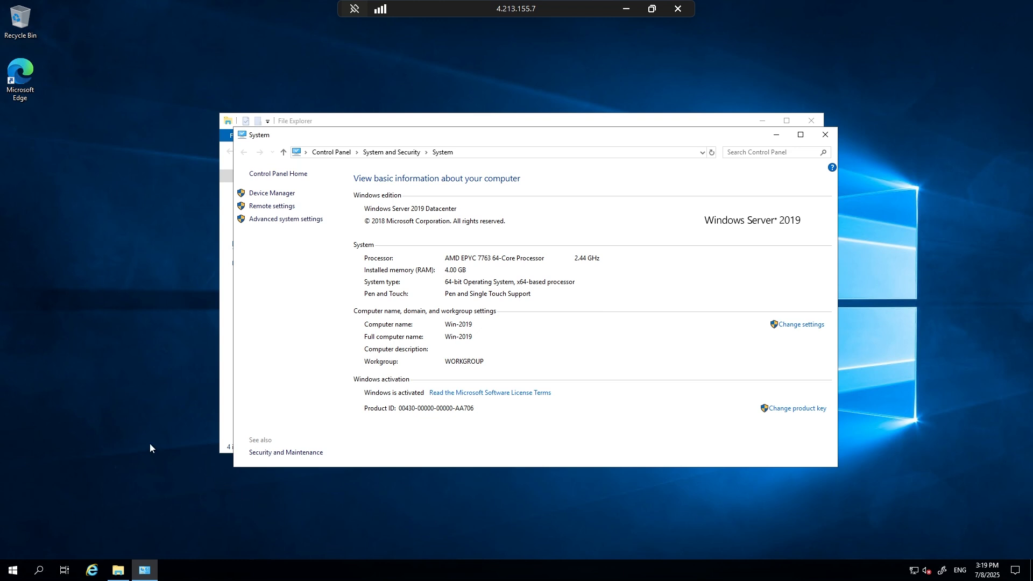
Open Command Prompt and run an nslookup query for necroman.local.
key(super+r)
key(Return)
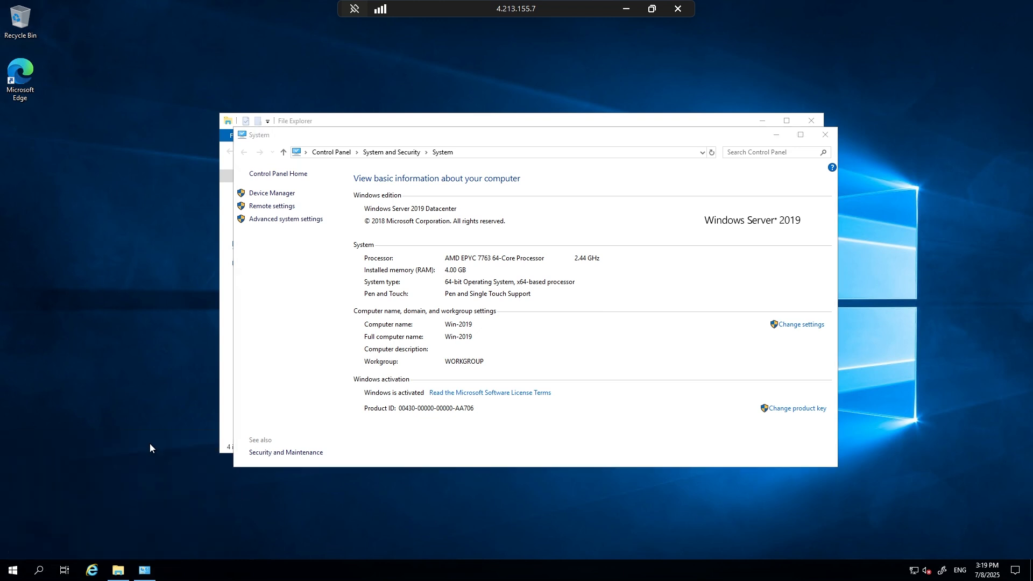
text(n)
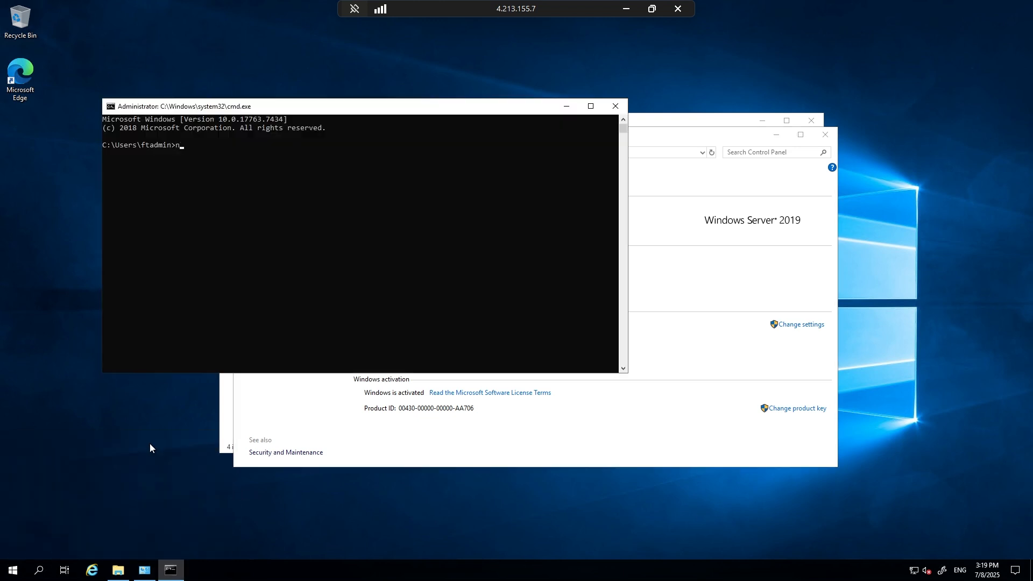
text(slookup necroman.local)
key(Return)
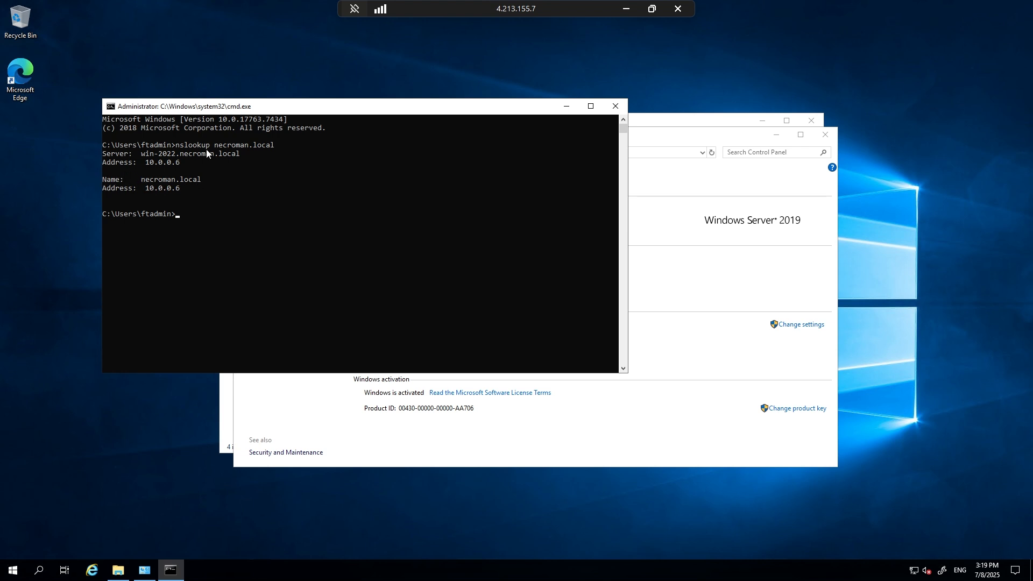
Highlight the DNS server name in the necroman.local lookup, and close Command Prompt, System and File Explorer.
drag(144, 156, 237, 158)
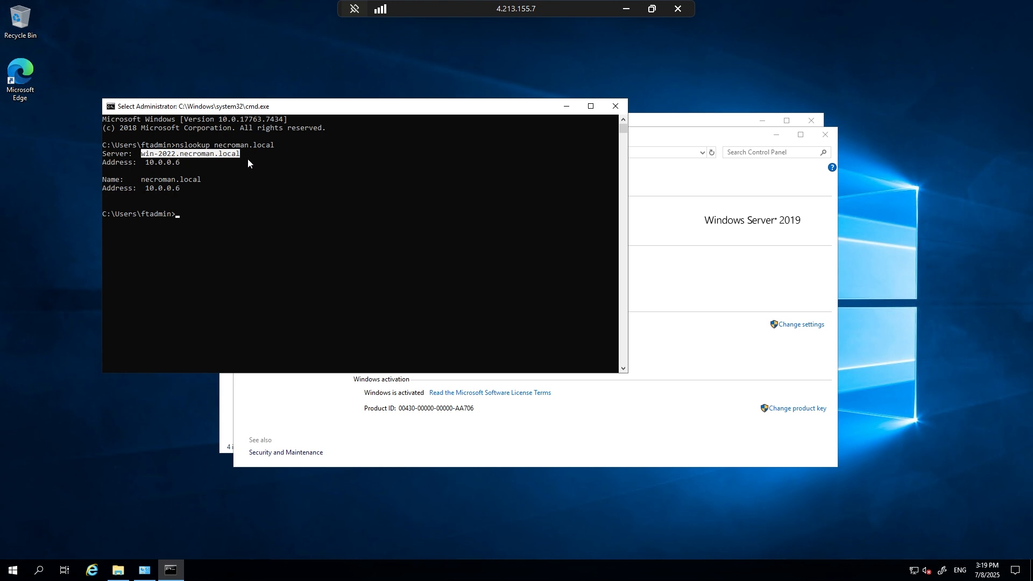
click(267, 248)
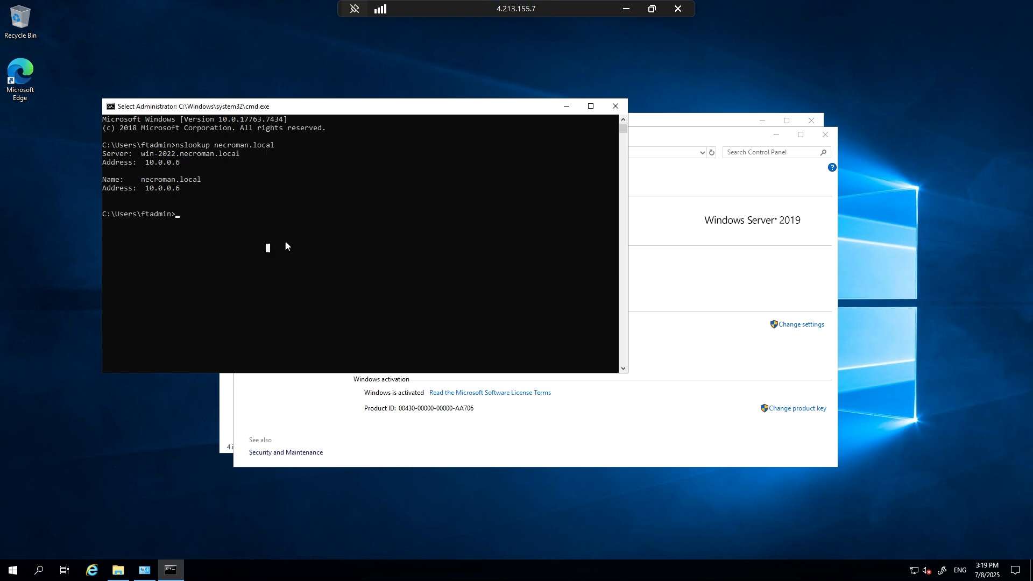
click(616, 106)
click(825, 134)
click(811, 121)
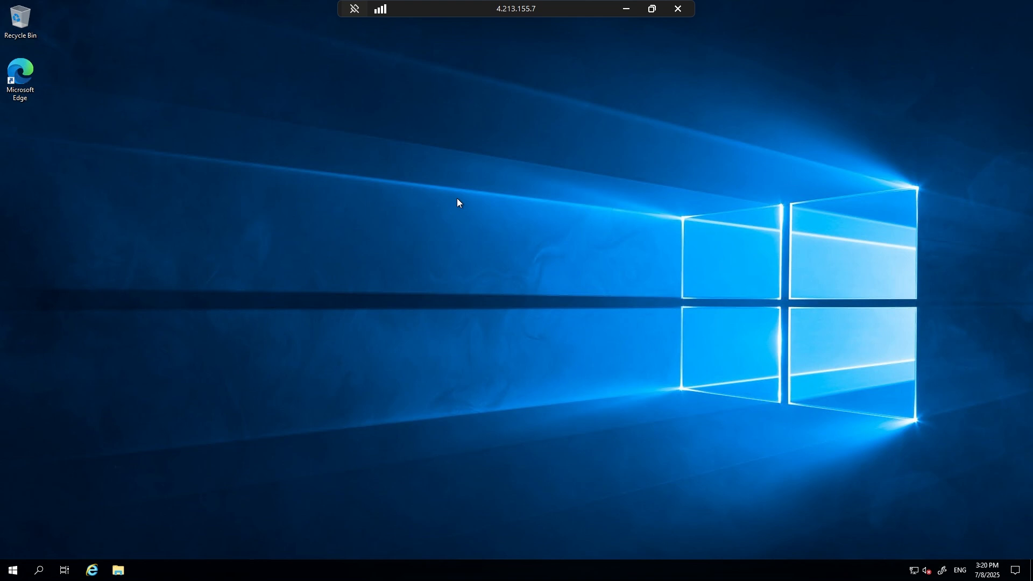
Open Network Connections with ncpa.cpl and show the Ethernet adapter's Internet Protocol Version 4 properties.
key(super+r)
text(ncpa)
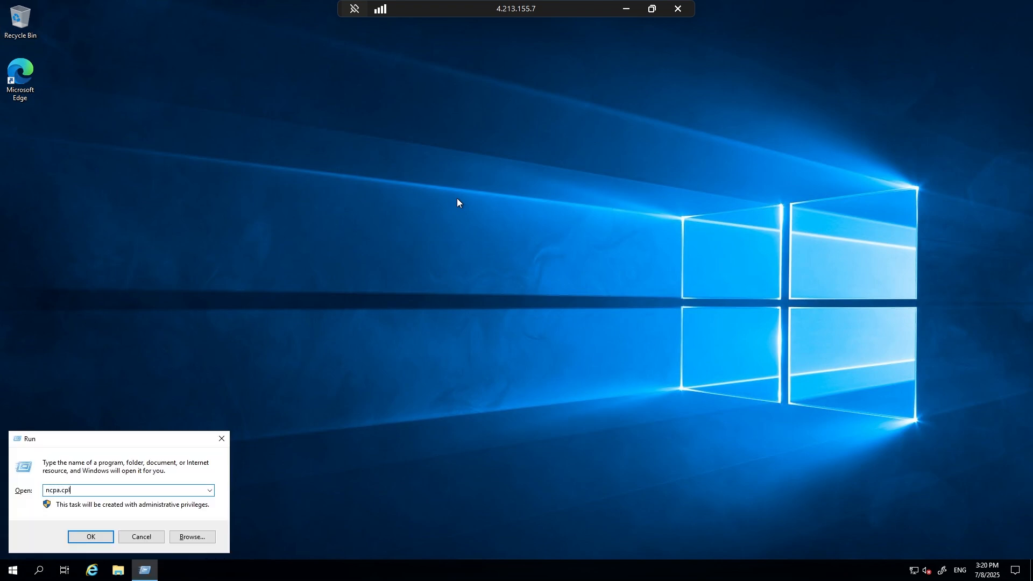
key(Return)
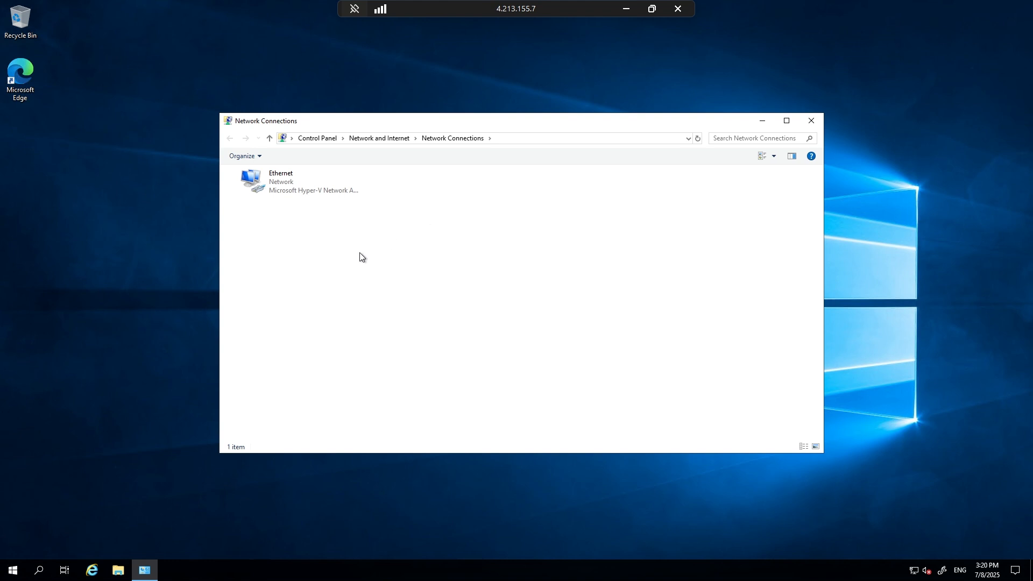
right_click(275, 178)
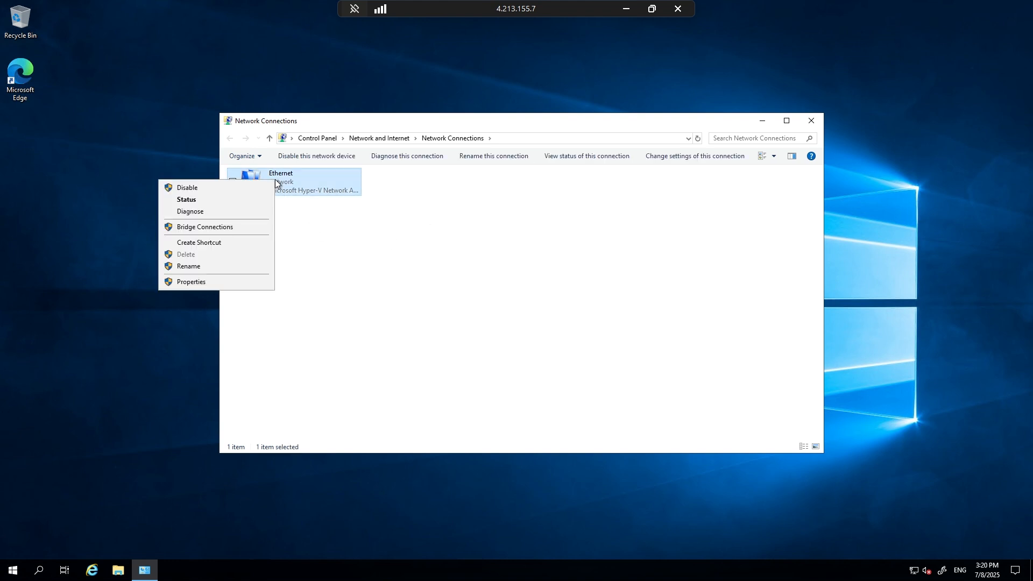
click(210, 281)
click(348, 279)
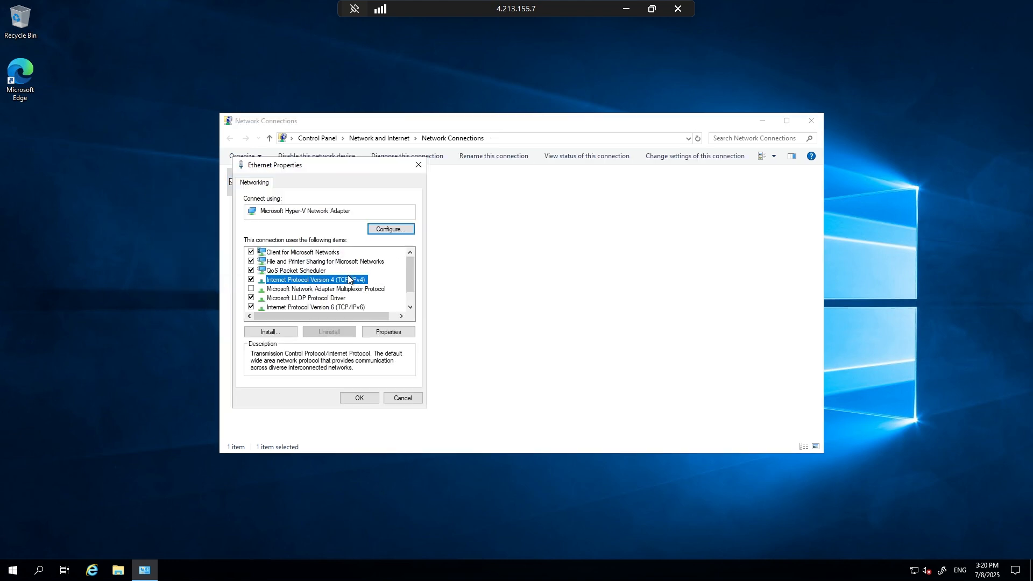
click(384, 331)
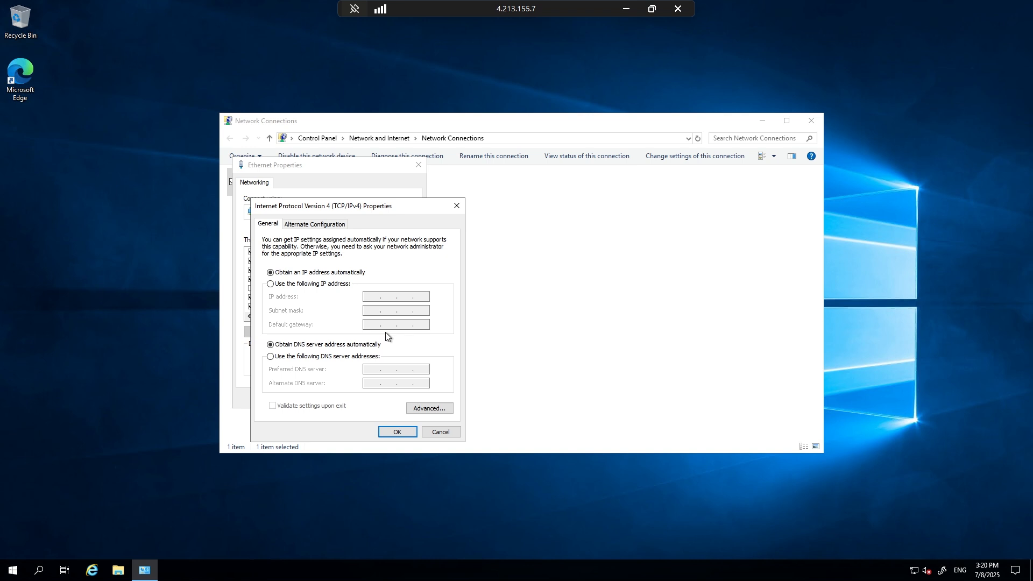
Try a manual IPv4 configuration, filling in an IP address starting with 10.0.0, a subnet mask and a default gateway.
click(302, 285)
click(376, 298)
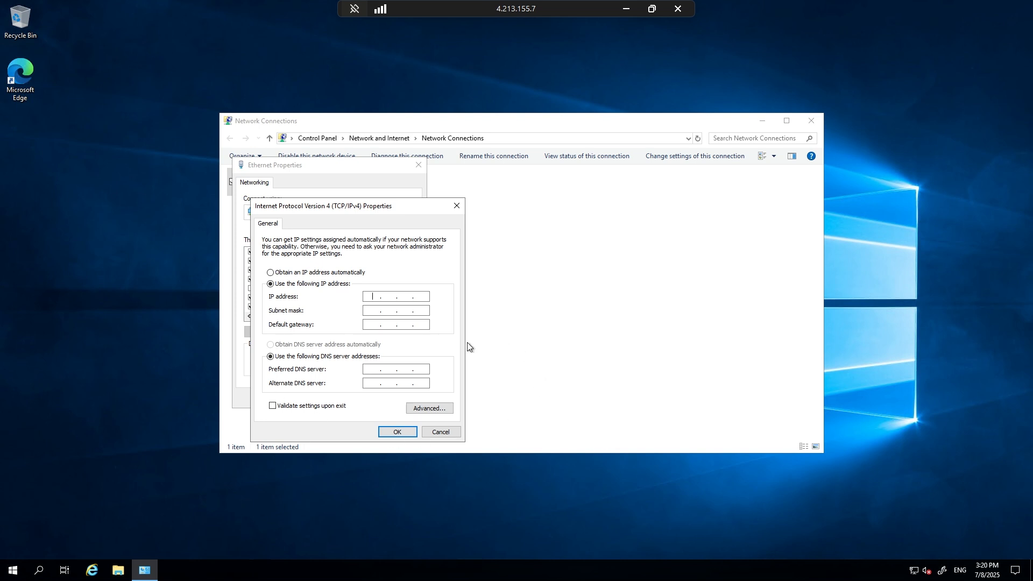
text(10.0.0)
key(Tab)
text(255 . 255 . 255)
key(Tab)
text(10.)
key(Tab)
key(Tab)
key(shift+Tab)
key(shift+Tab)
Try a preferred DNS server address starting with 10.0.0, discard the IPv4 changes, and close Ethernet Properties and Network Connections.
click(396, 369)
text(10 . 0 . 06)
key(BackSpace)
click(456, 207)
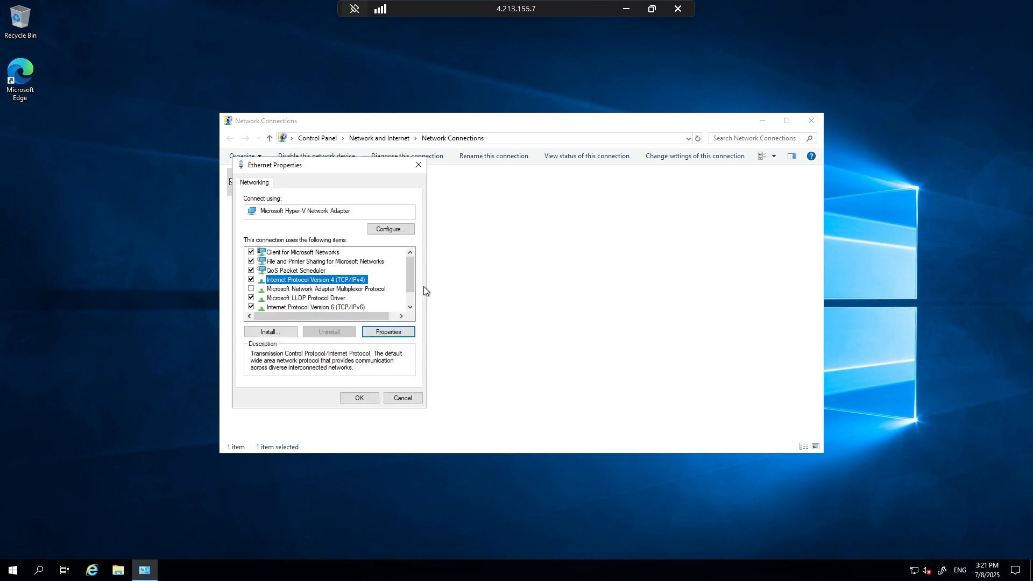
click(403, 398)
click(811, 122)
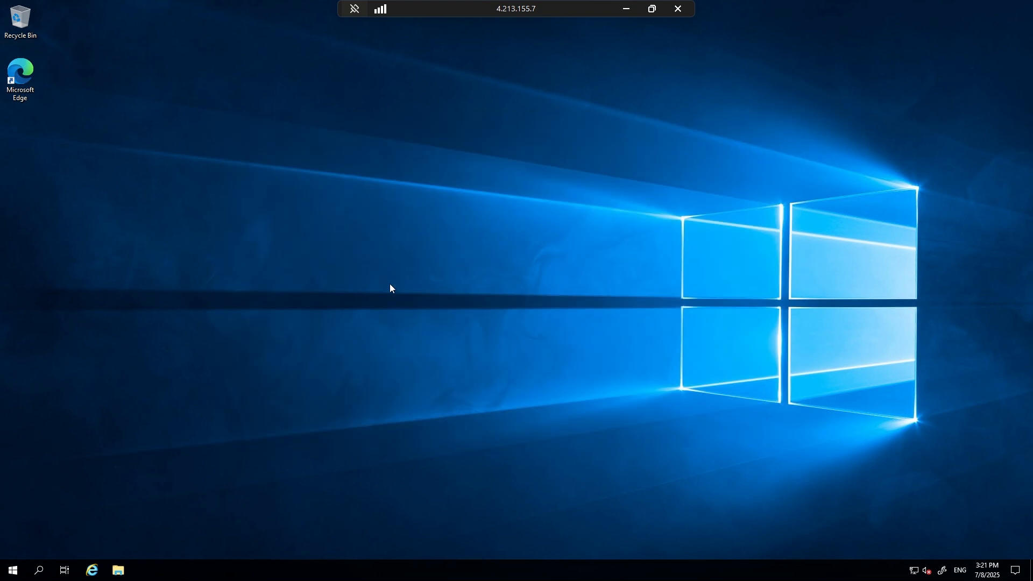
Open the system properties of This PC, close File Explorer, and bring up the Computer Name/Domain Changes dialog.
click(118, 569)
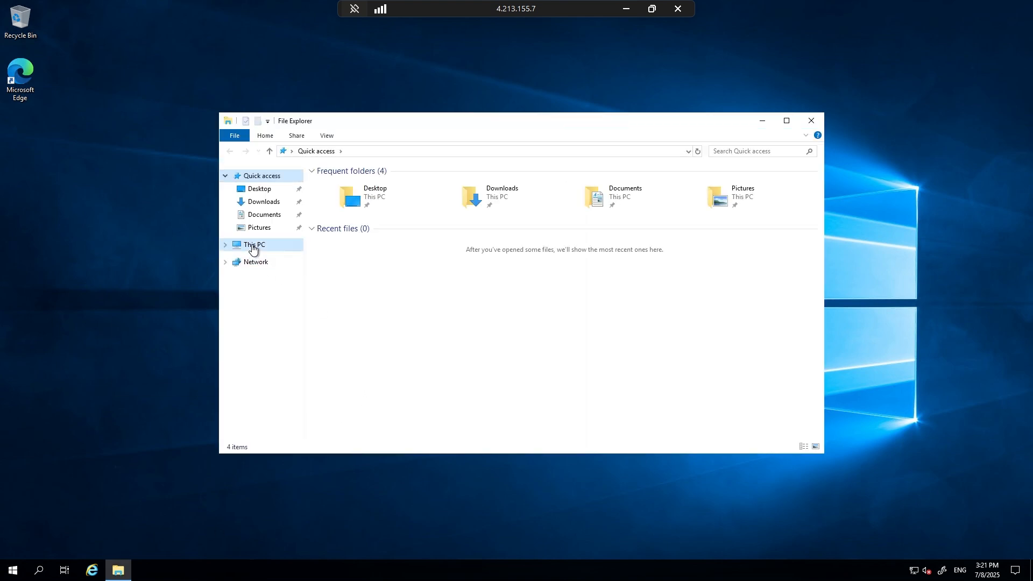
right_click(251, 246)
click(144, 386)
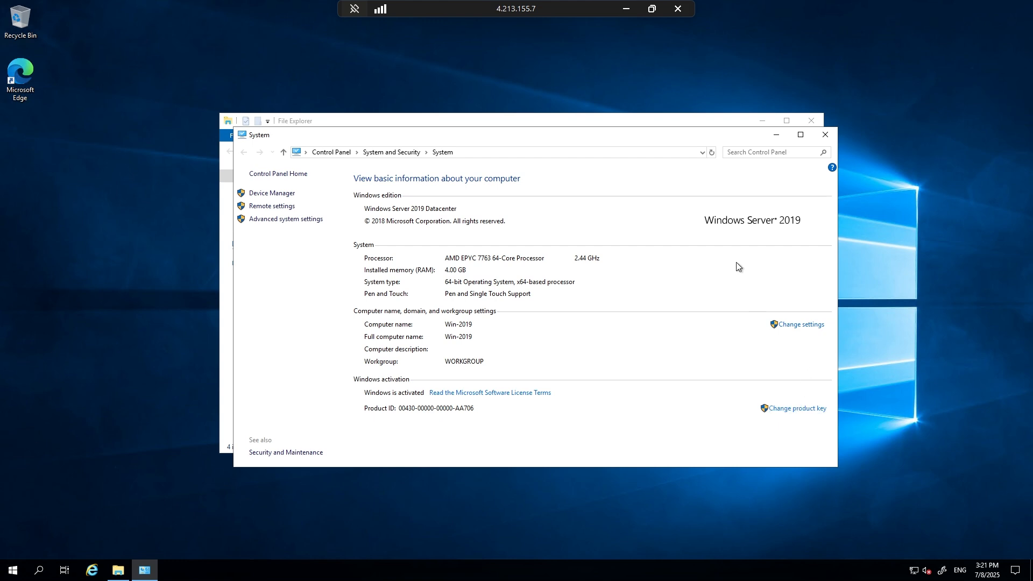
click(811, 120)
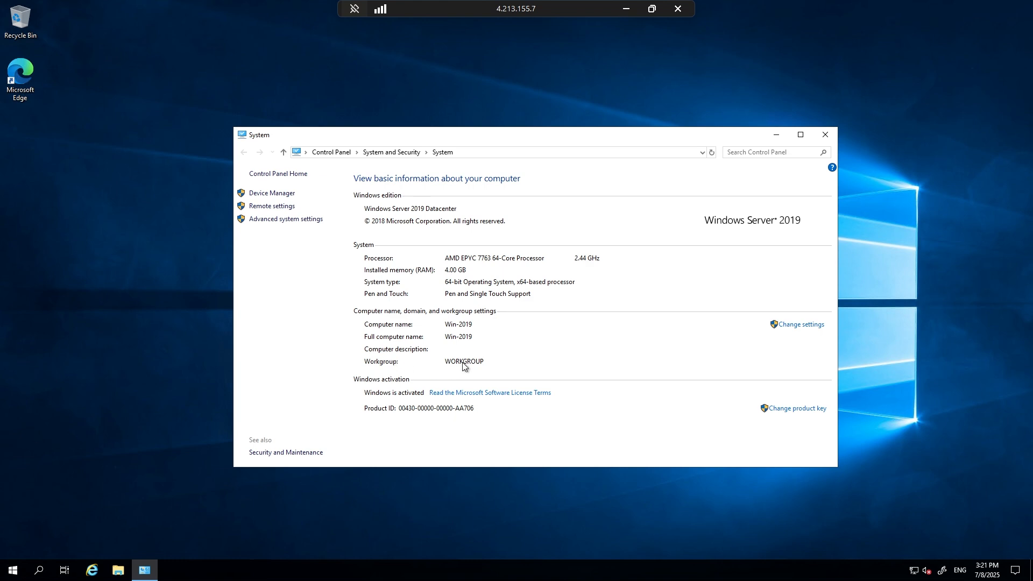
click(800, 324)
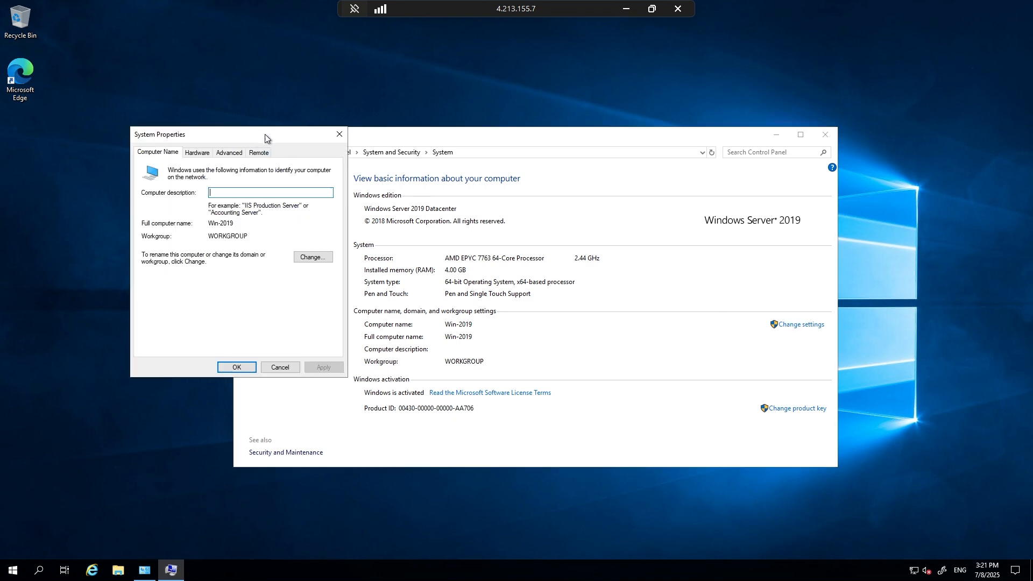
drag(265, 138, 497, 140)
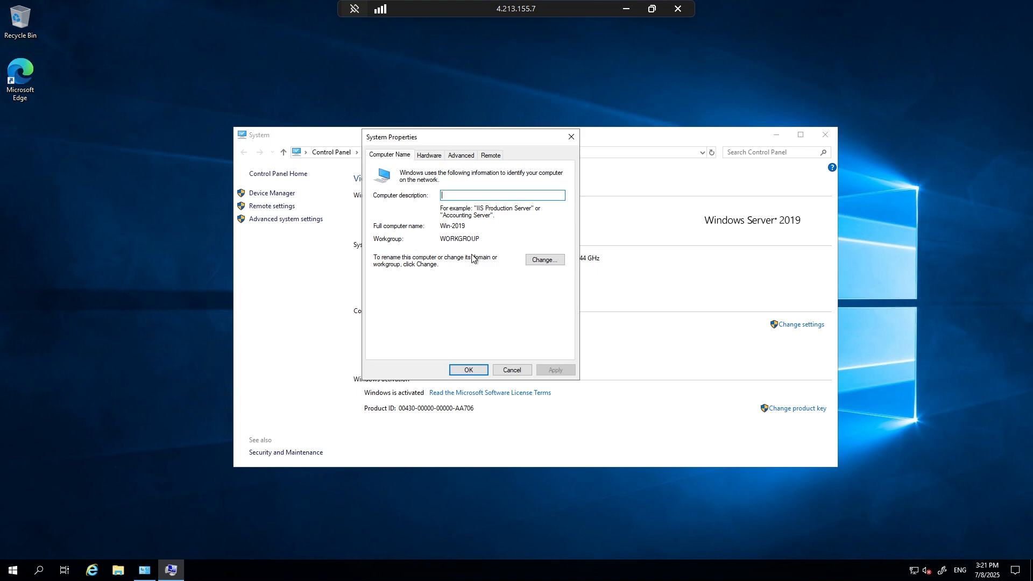
click(544, 261)
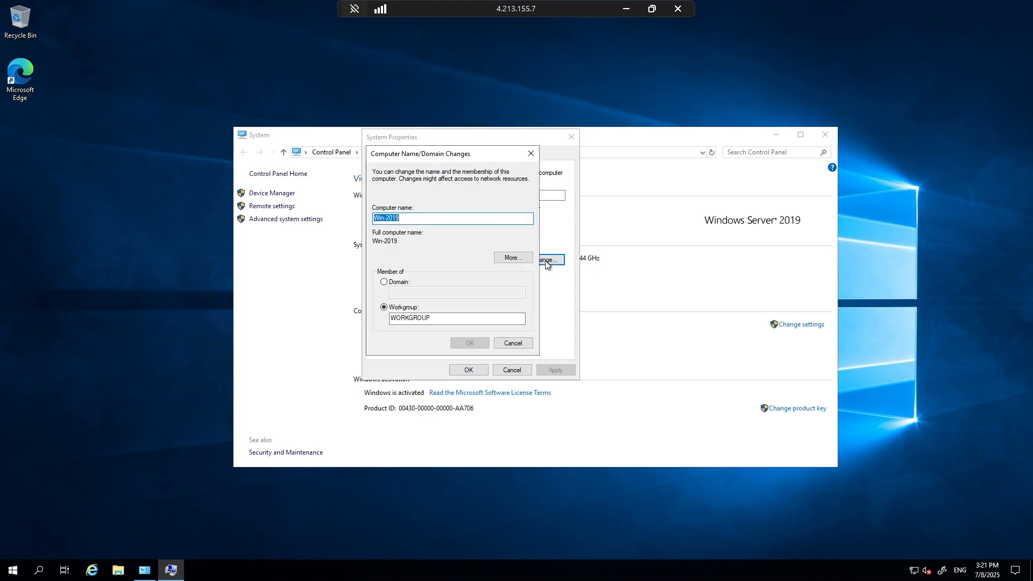
Review the computer name and its DNS suffix and NetBIOS settings, and close the DNS suffix dialog without changes.
click(404, 220)
drag(415, 219, 348, 213)
click(503, 259)
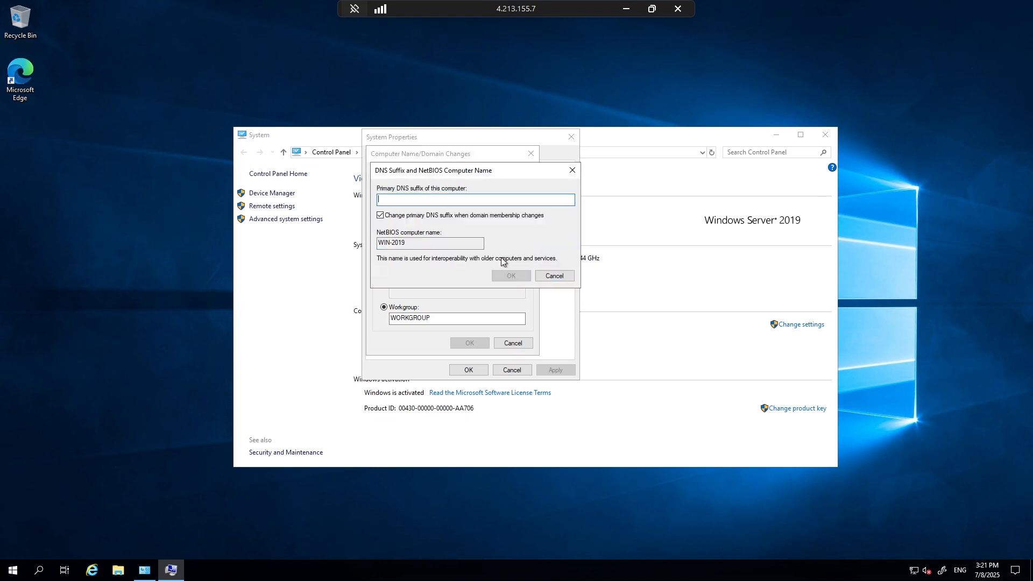
click(572, 170)
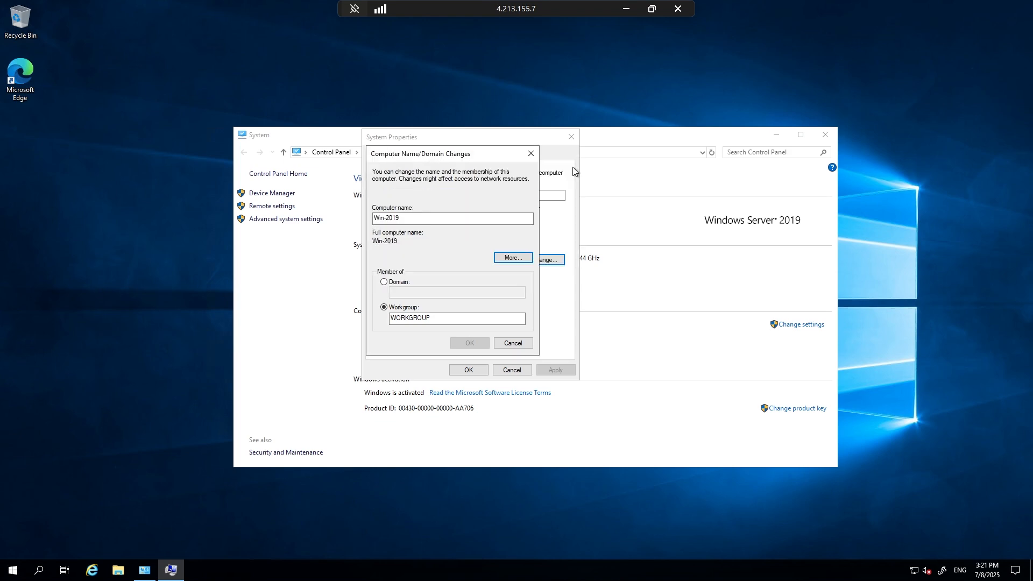
Set the computer's membership to the domain necroman.local and submit the change.
click(399, 283)
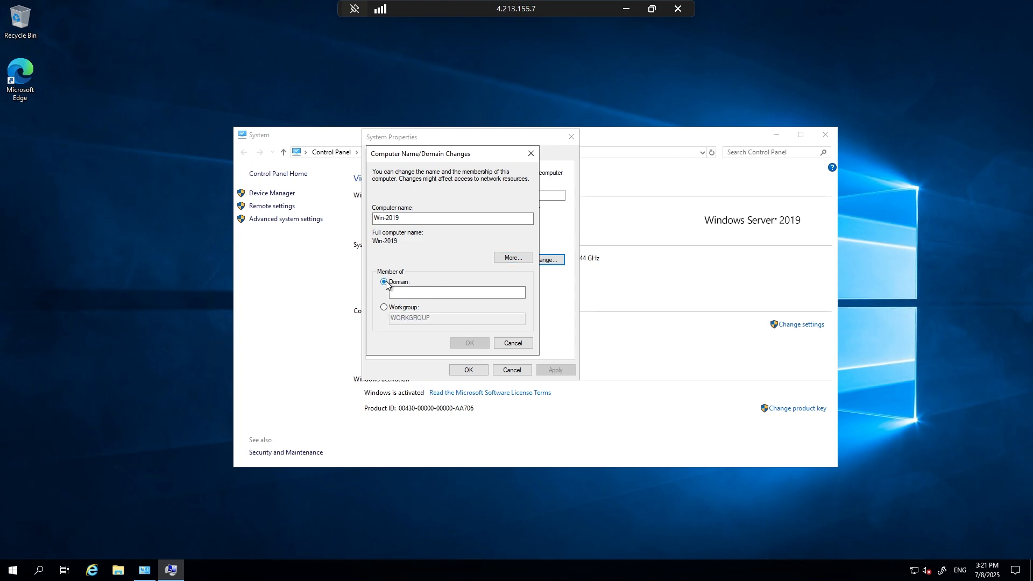
click(424, 296)
text(n)
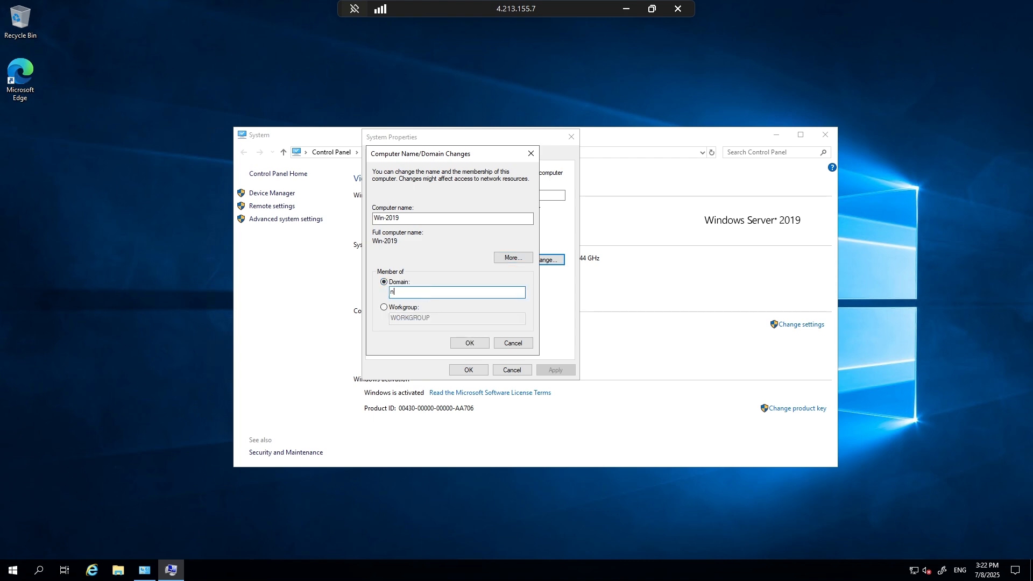
text(ecroman.local)
click(468, 343)
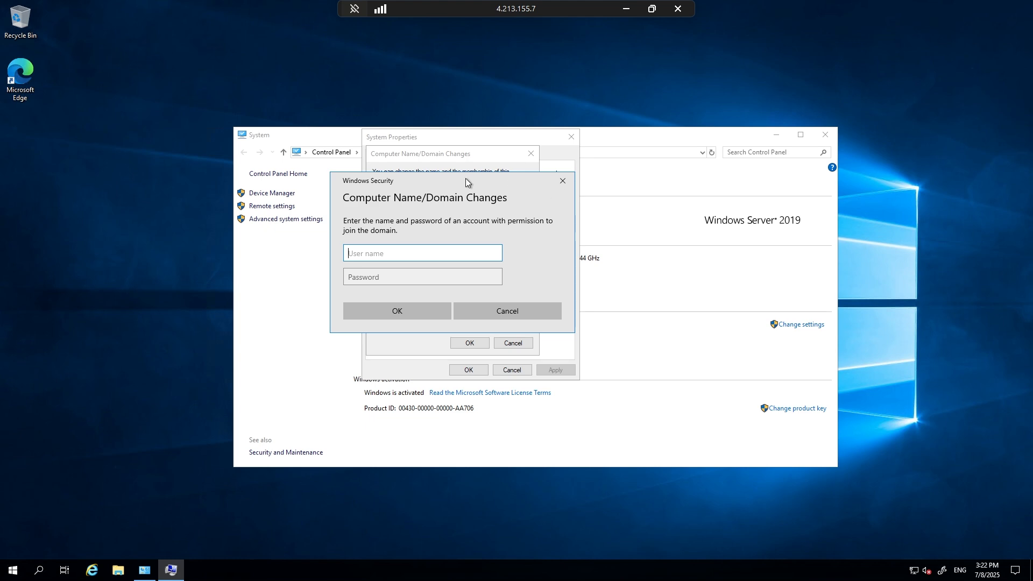
Try to authorize the domain join with the ftadmin user name and the account password, and dismiss the resulting message.
drag(468, 181, 536, 183)
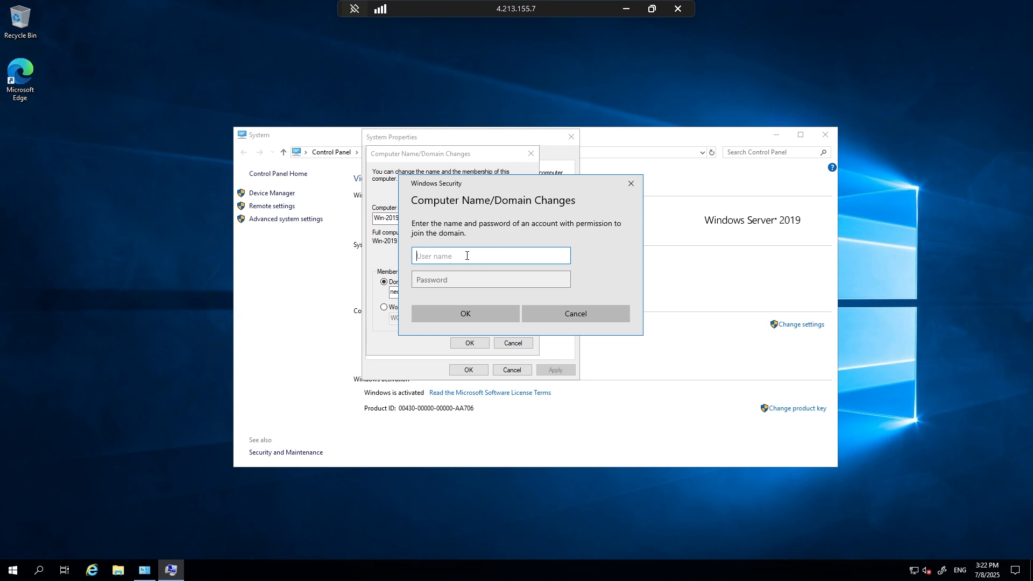
text(ftadmin)
key(Tab)
text(********)
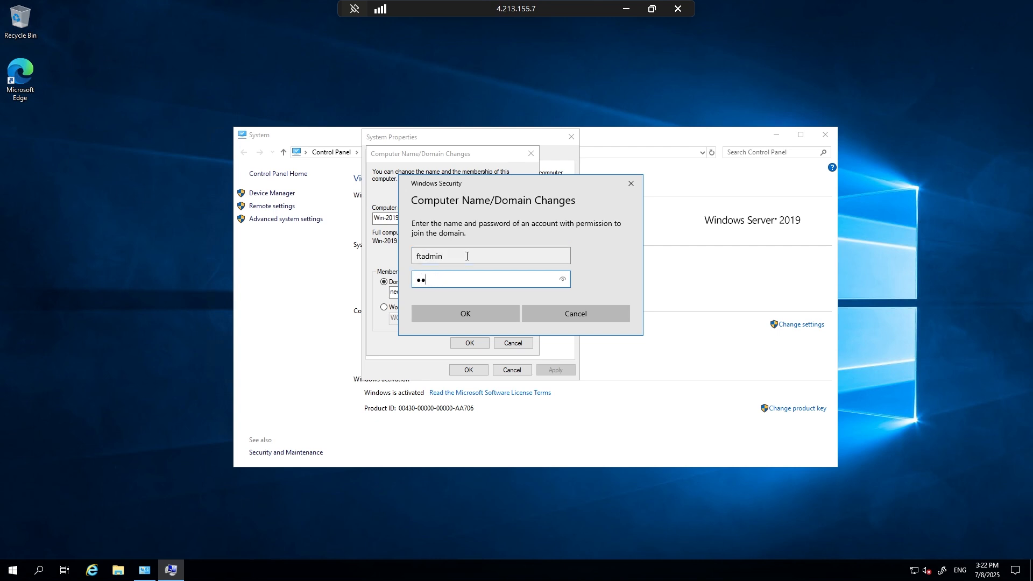
text(**********)
key(Return)
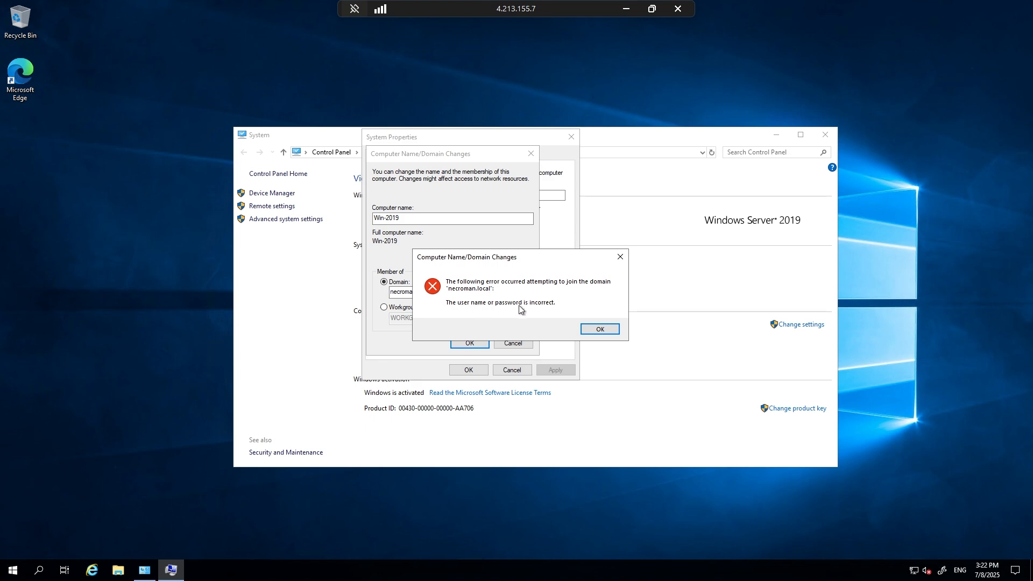
click(613, 329)
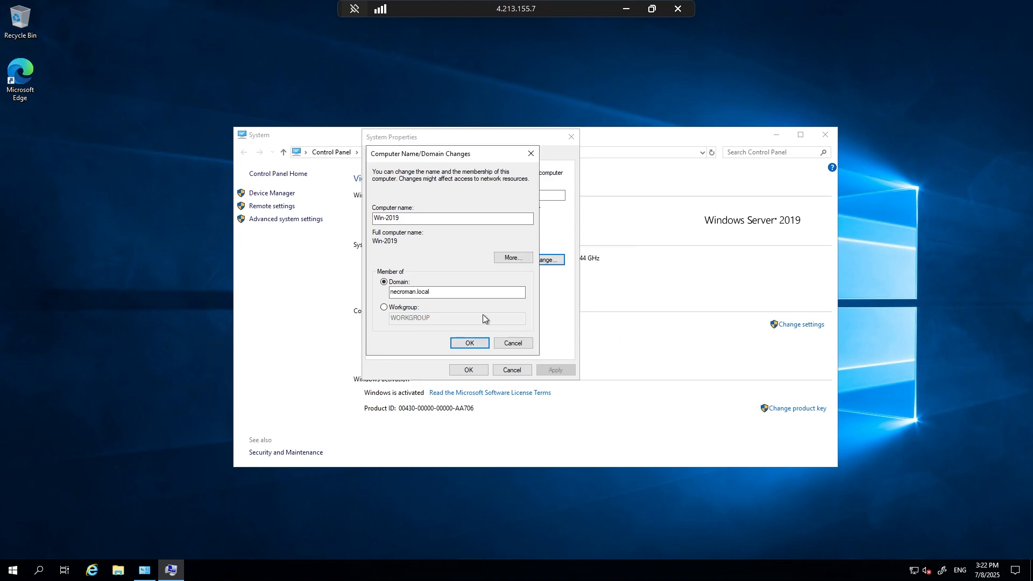
Resubmit the join to necroman.local, authorize it as ftadmin with the account password, and acknowledge the welcome message.
click(470, 343)
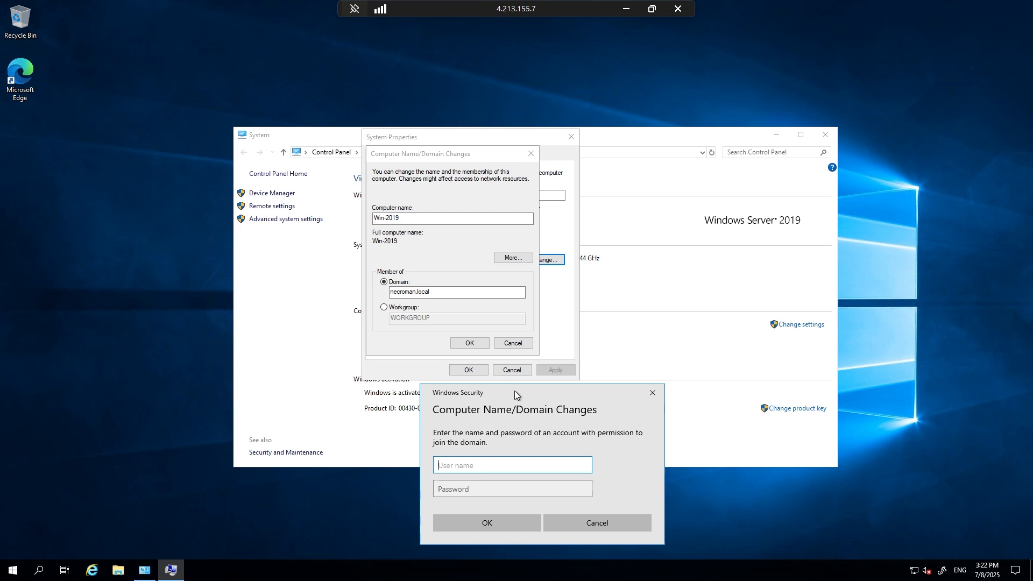
drag(514, 391, 450, 208)
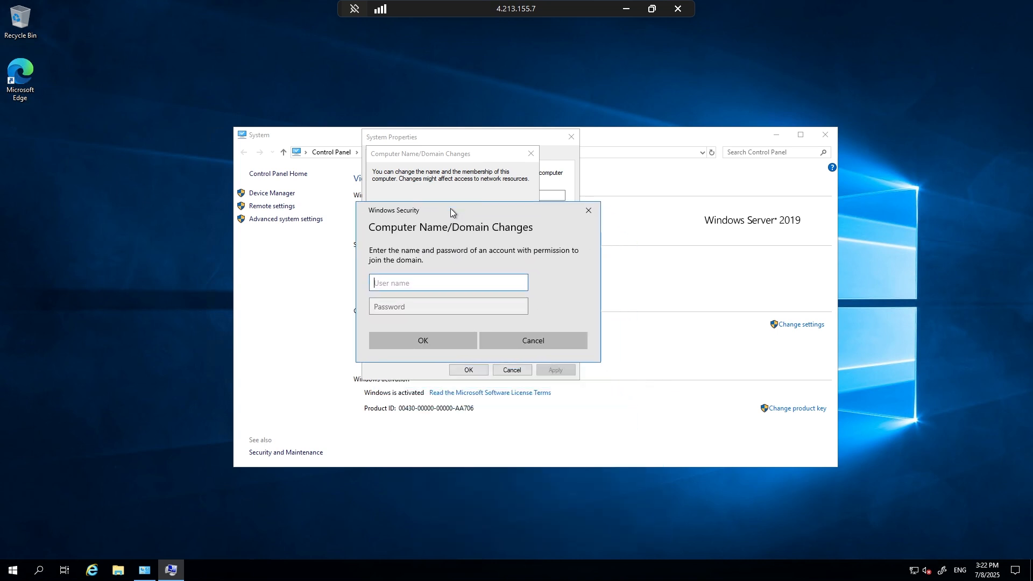
text(ftadmin)
key(Tab)
text(•••)
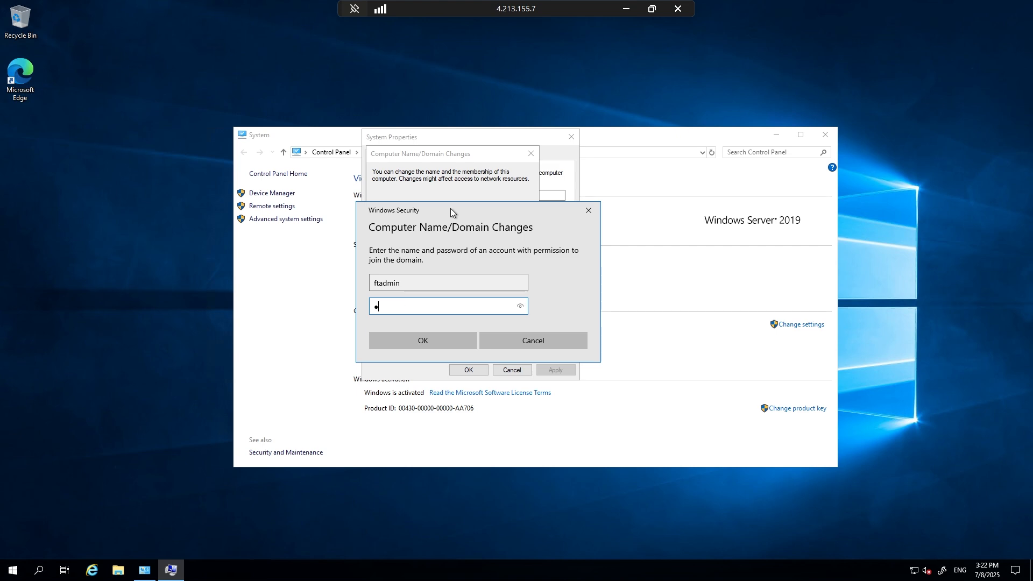
text(••••••••••••••)
key(Return)
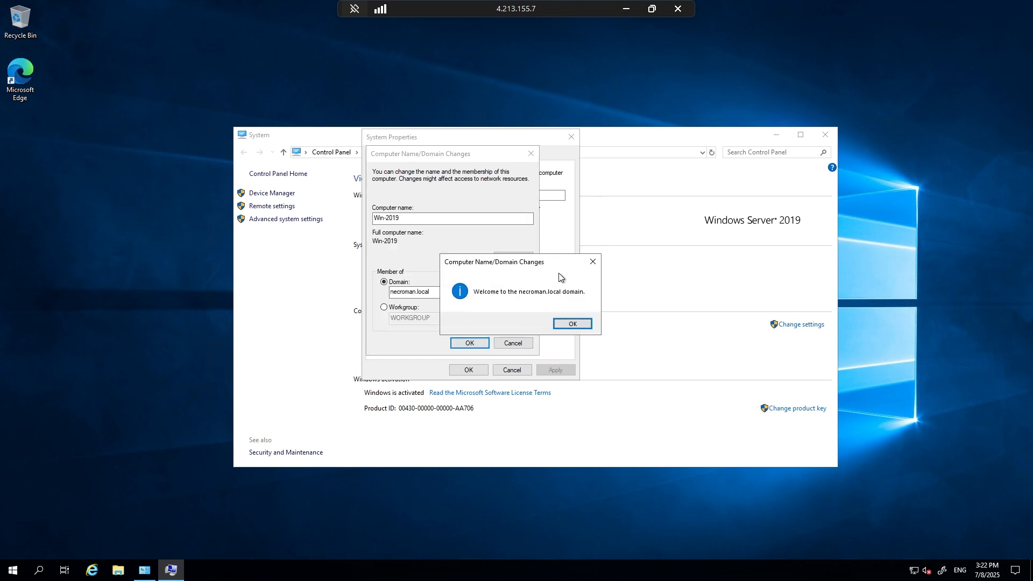
click(573, 325)
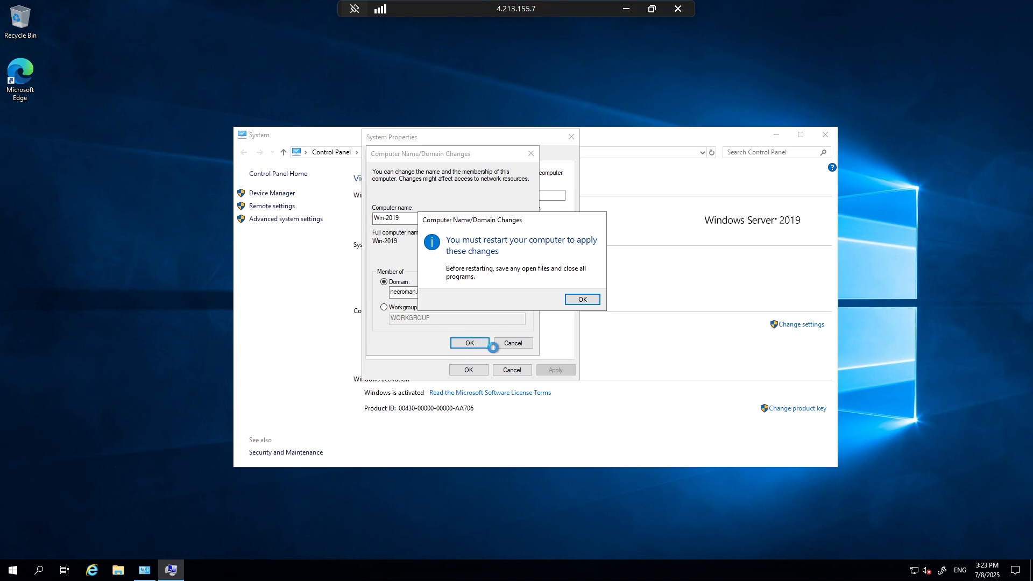
Acknowledge the restart notice, close System Properties and the System window, and restart the server immediately.
click(572, 300)
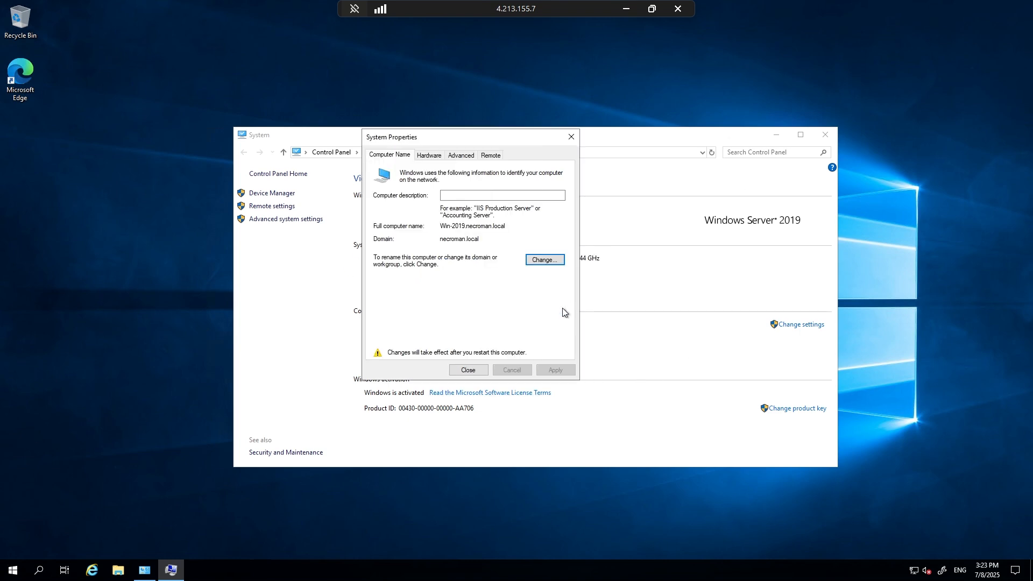
click(468, 371)
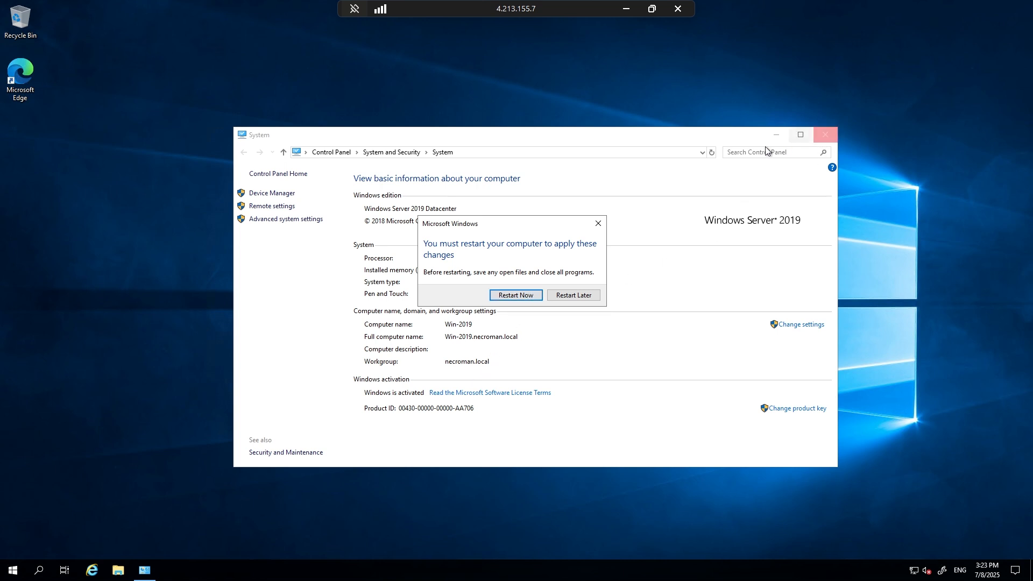
click(825, 135)
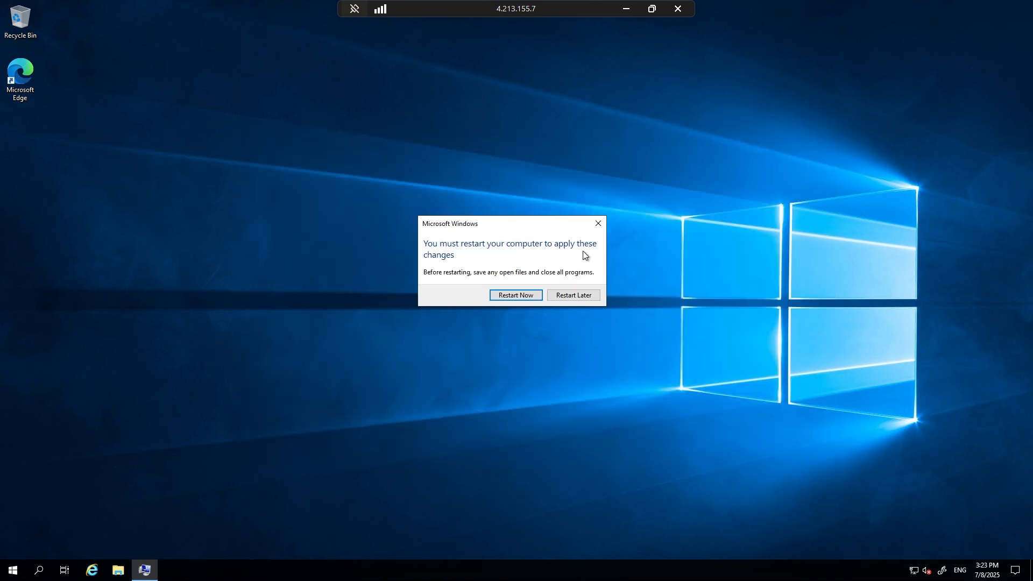
click(515, 296)
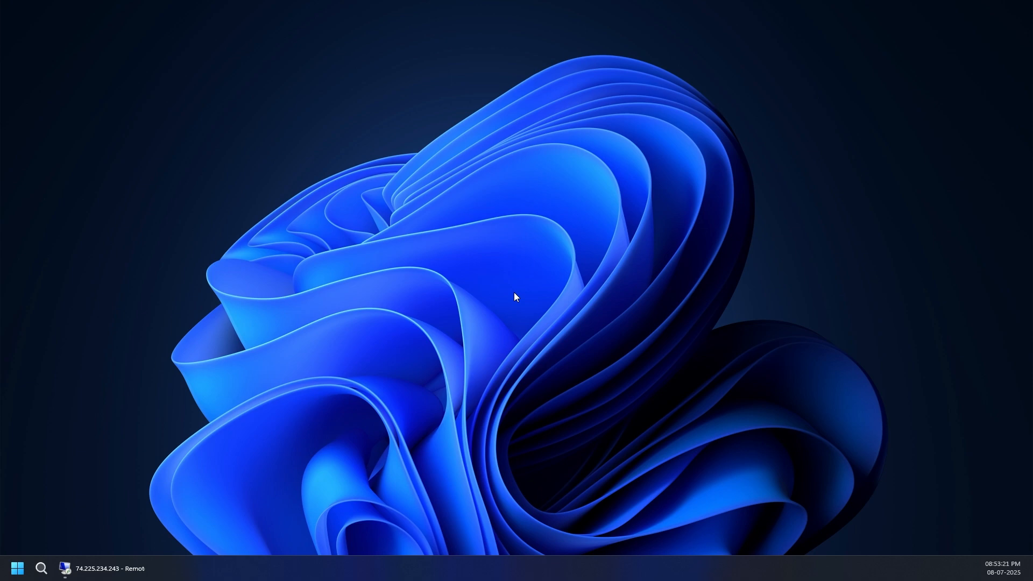
Switch to the 74.225.234.243 remote session, refresh Active Directory Users and Computers, and check necroman.local's Computers container for Win-2019.
click(108, 573)
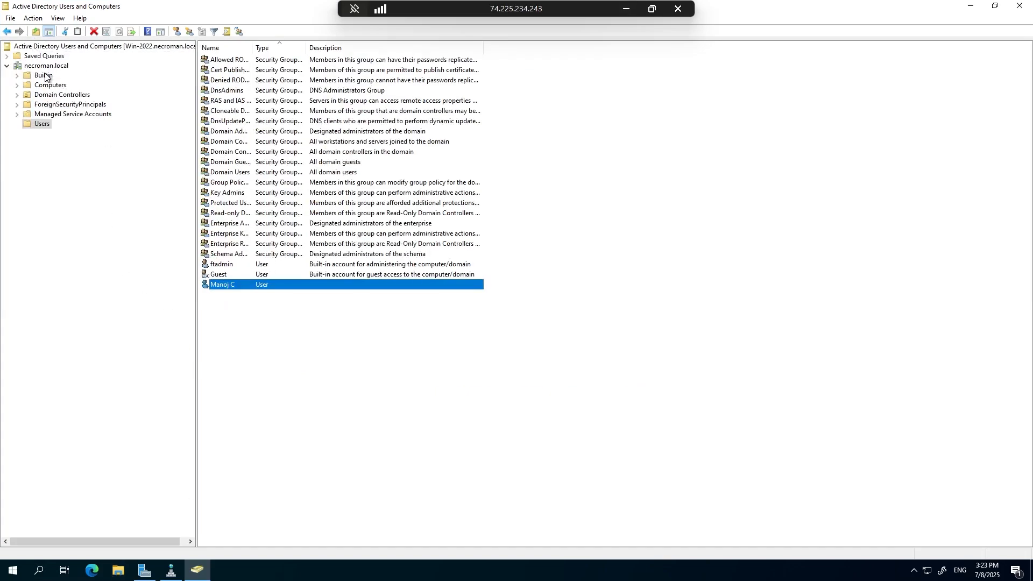
right_click(108, 47)
click(125, 95)
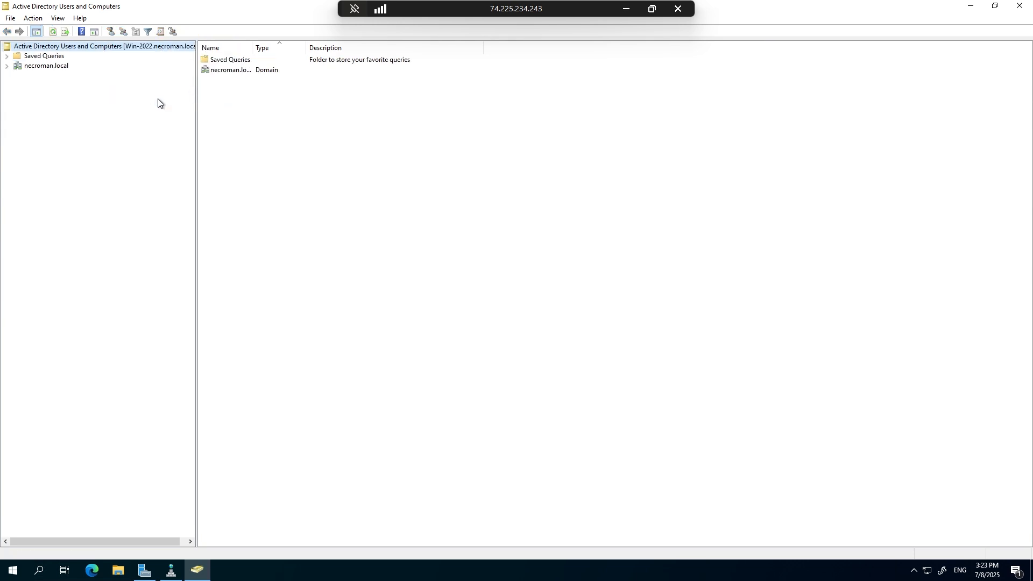
double_click(58, 66)
click(59, 85)
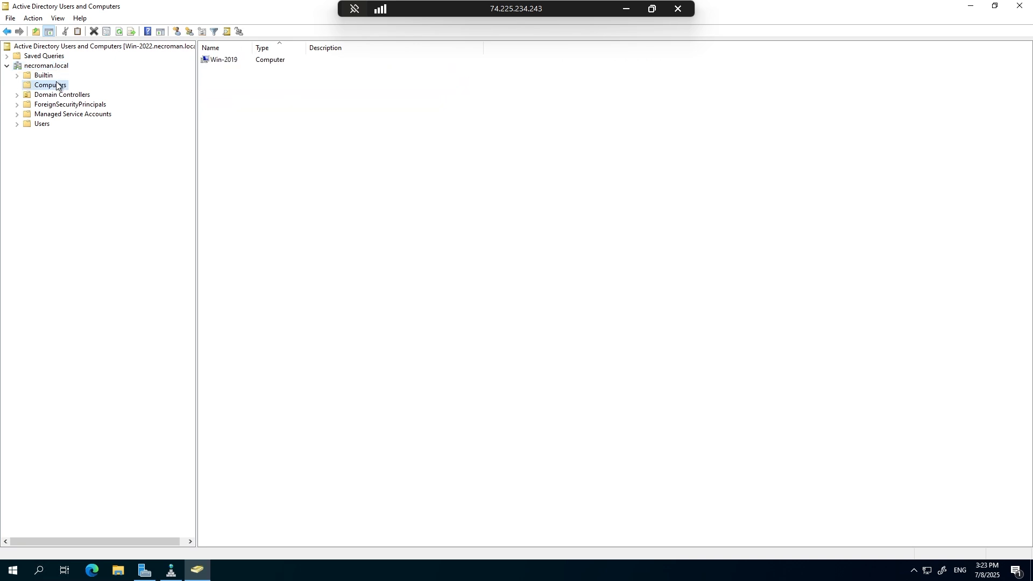
click(236, 64)
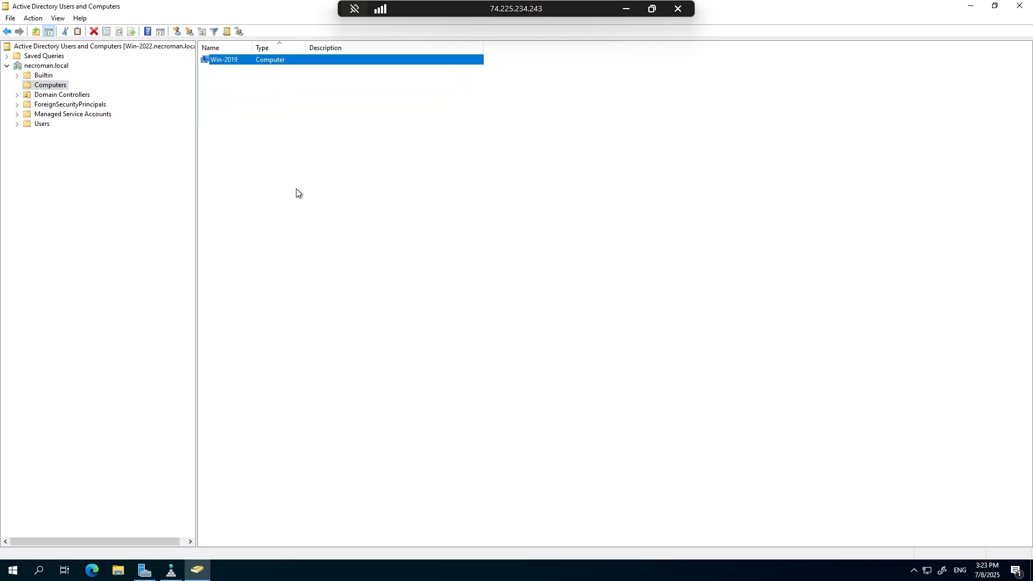
Check the domain user account in the Users container and minimize the domain controller session.
click(41, 123)
click(215, 285)
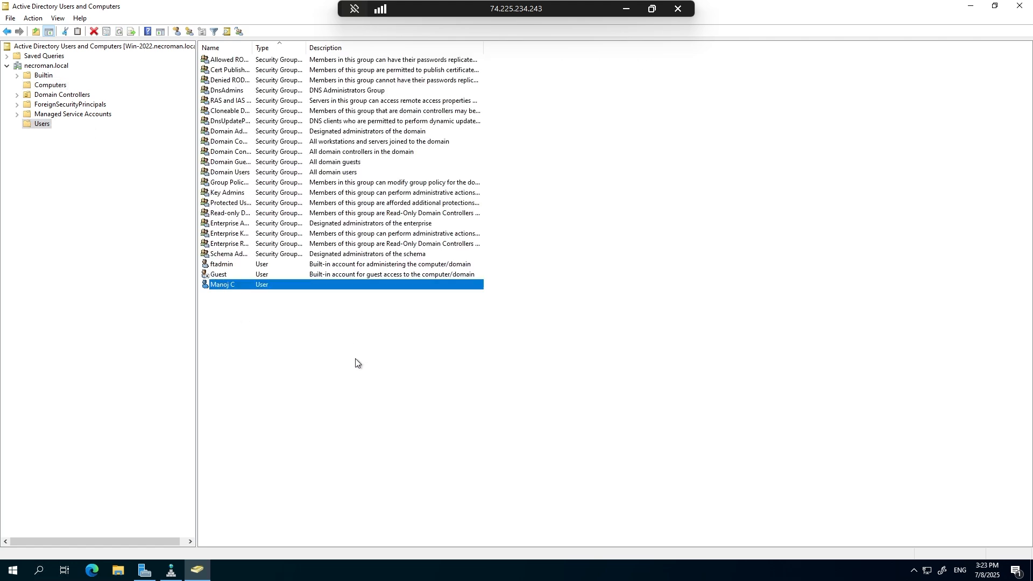
click(626, 10)
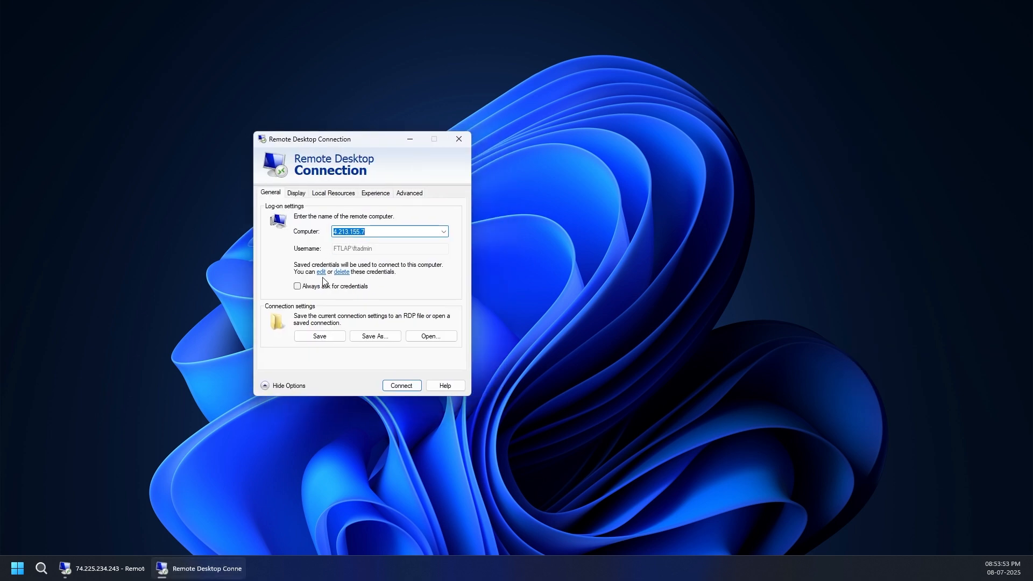
Make the Remote Desktop connection to 4.213.155.7 always ask for credentials, start it, and choose to use a different account.
click(341, 287)
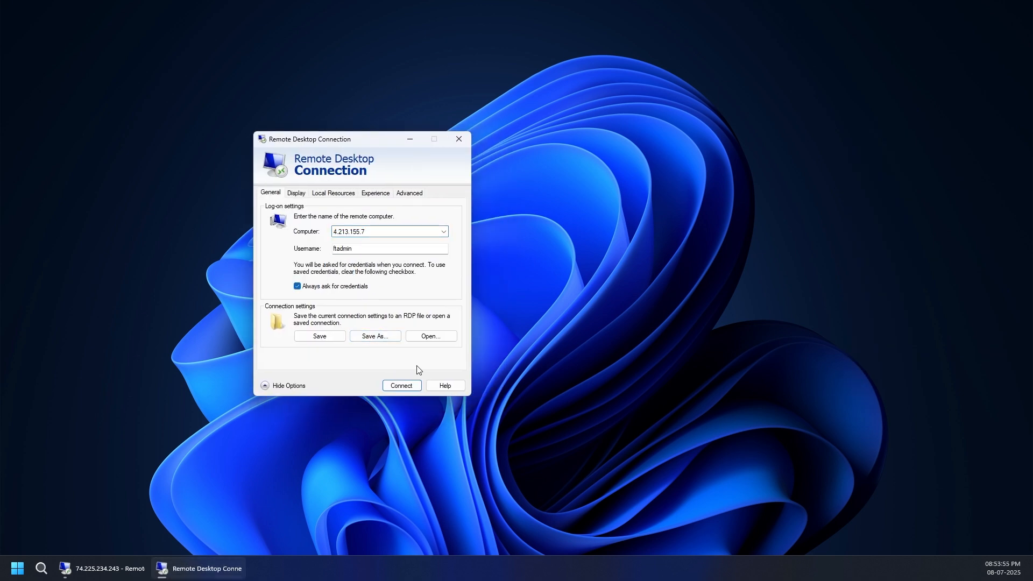
click(402, 386)
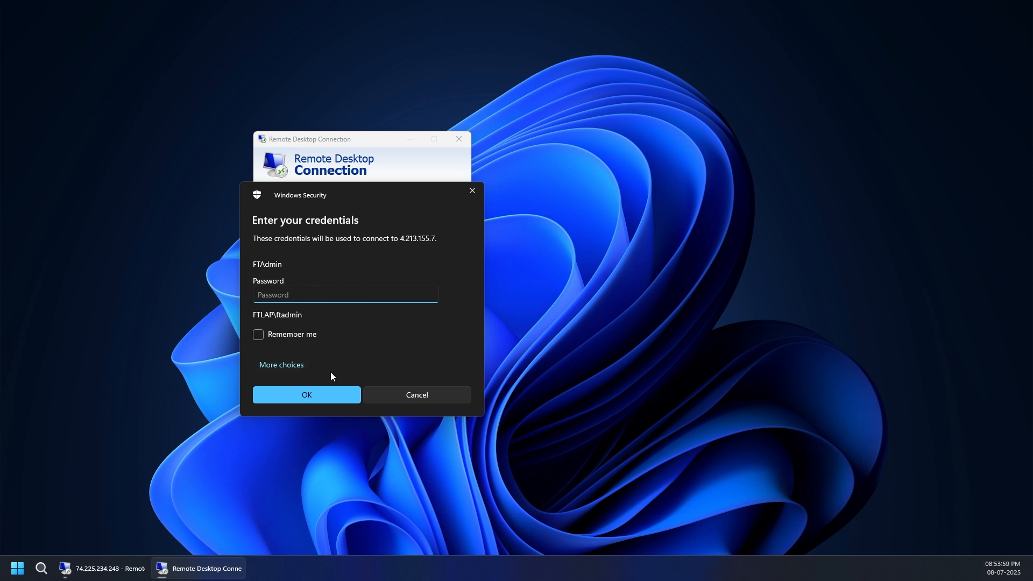
click(296, 364)
click(309, 433)
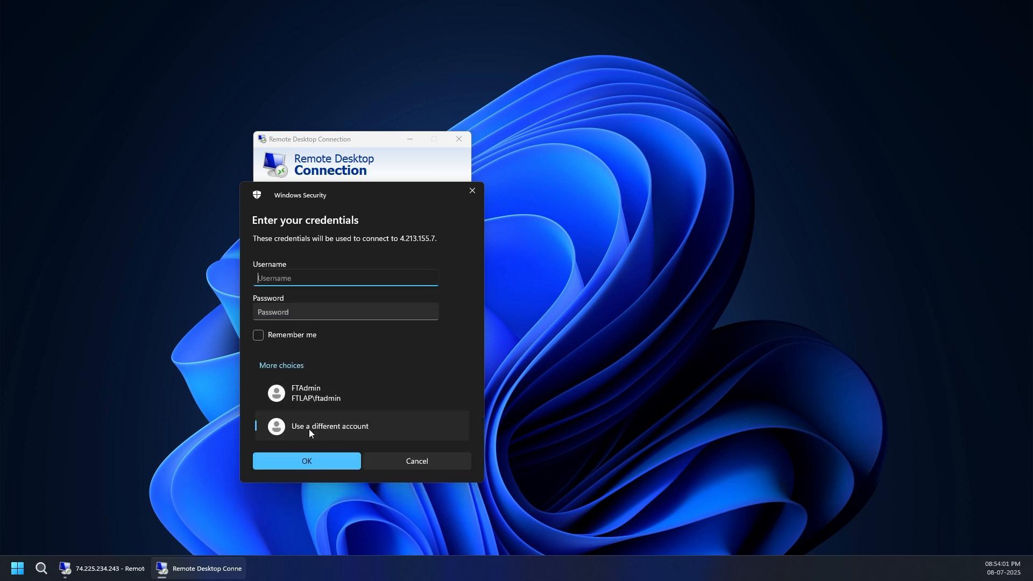
drag(327, 190, 360, 129)
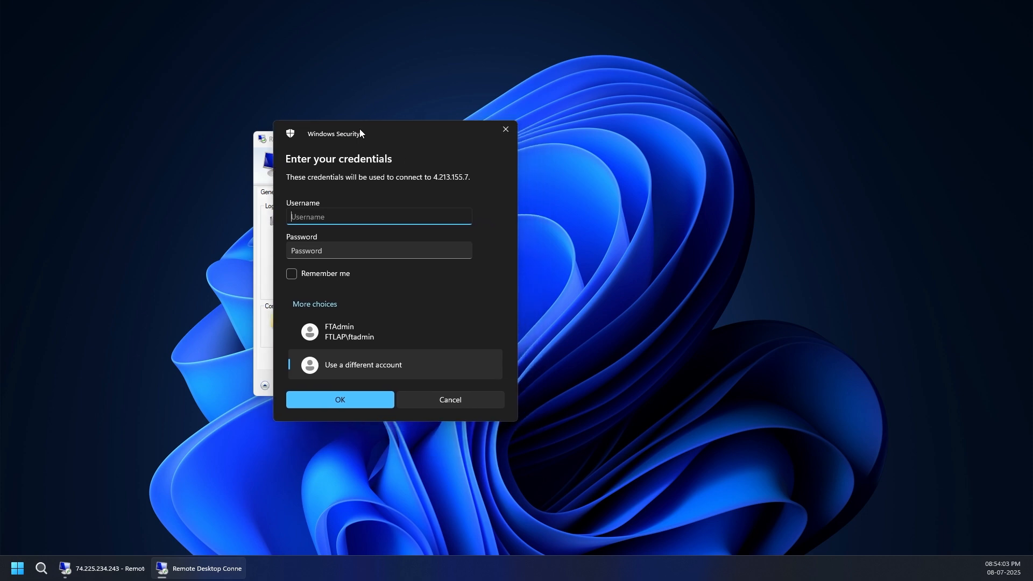
click(316, 255)
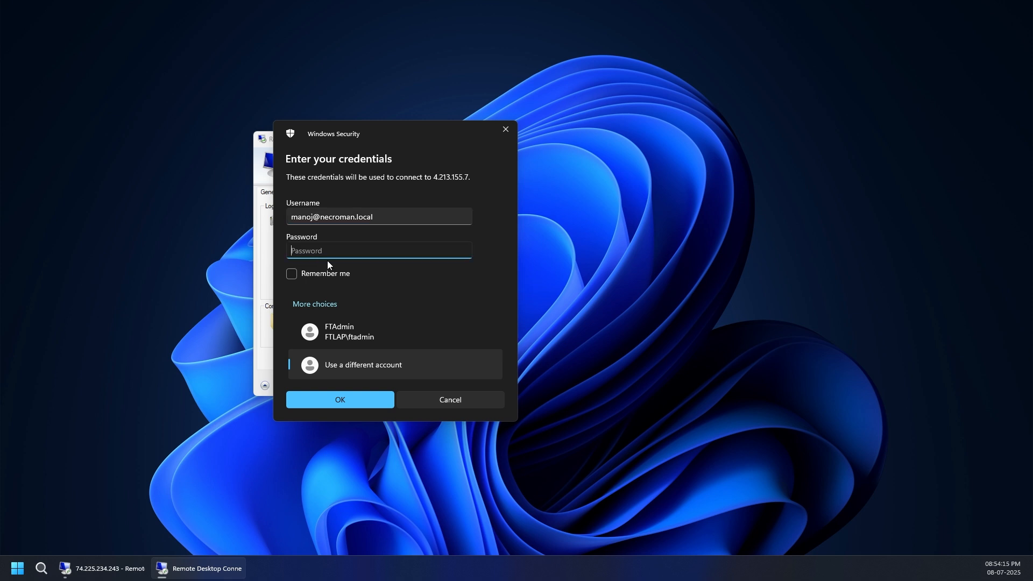
text(******)
click(345, 402)
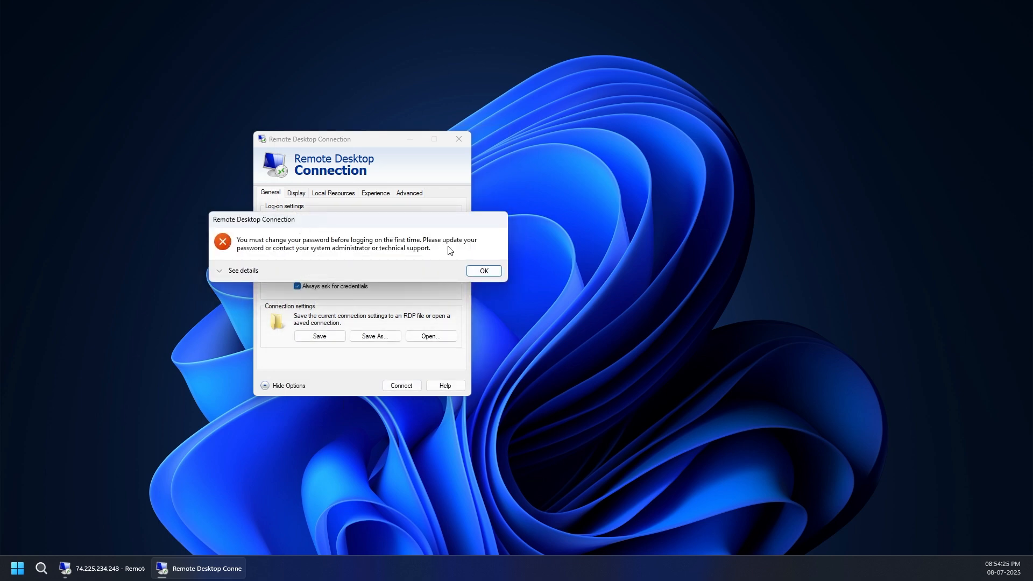
click(482, 272)
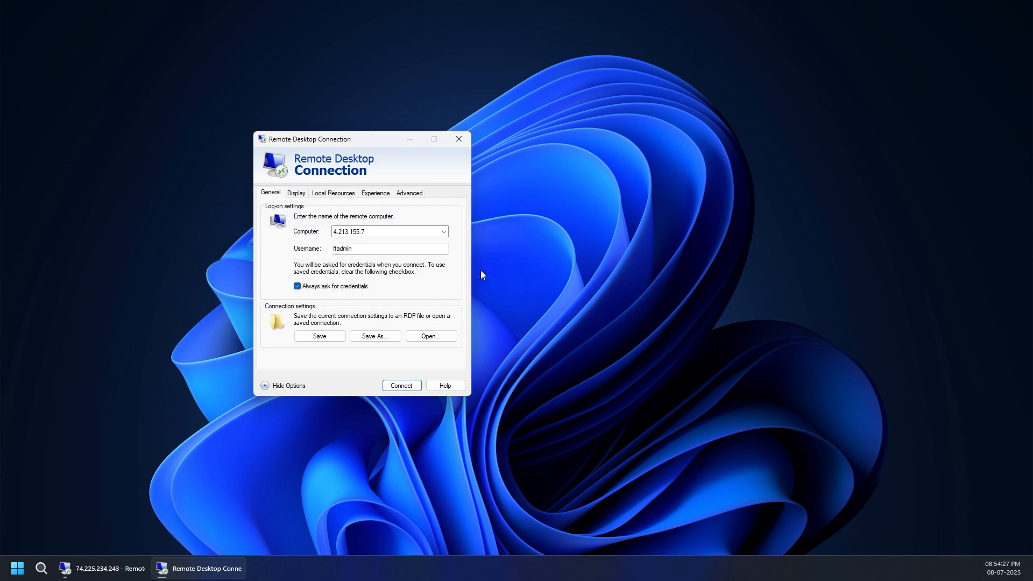
Restart the connection to 4.213.155.7 and choose a different account in the credentials prompt.
click(401, 385)
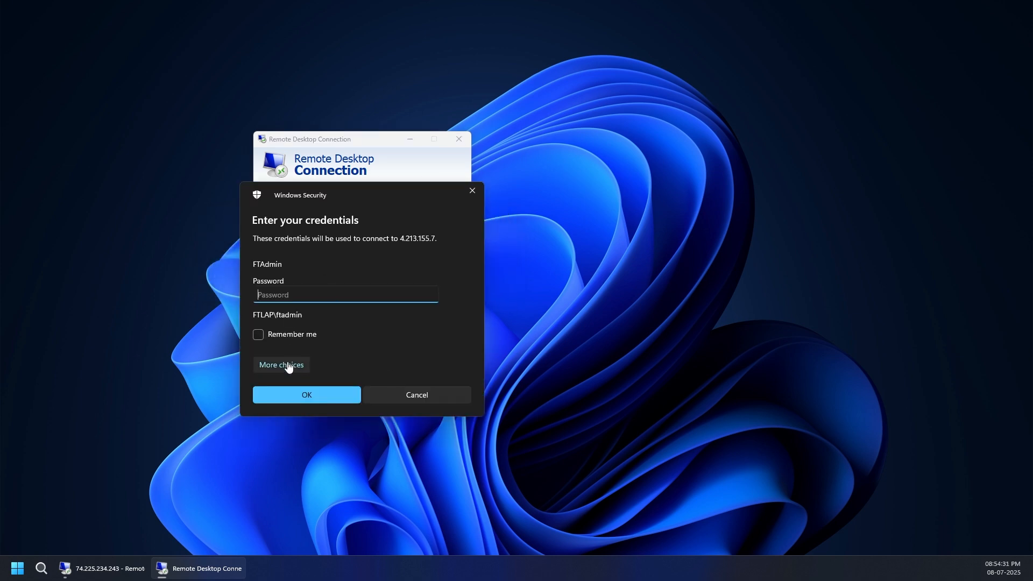
click(289, 366)
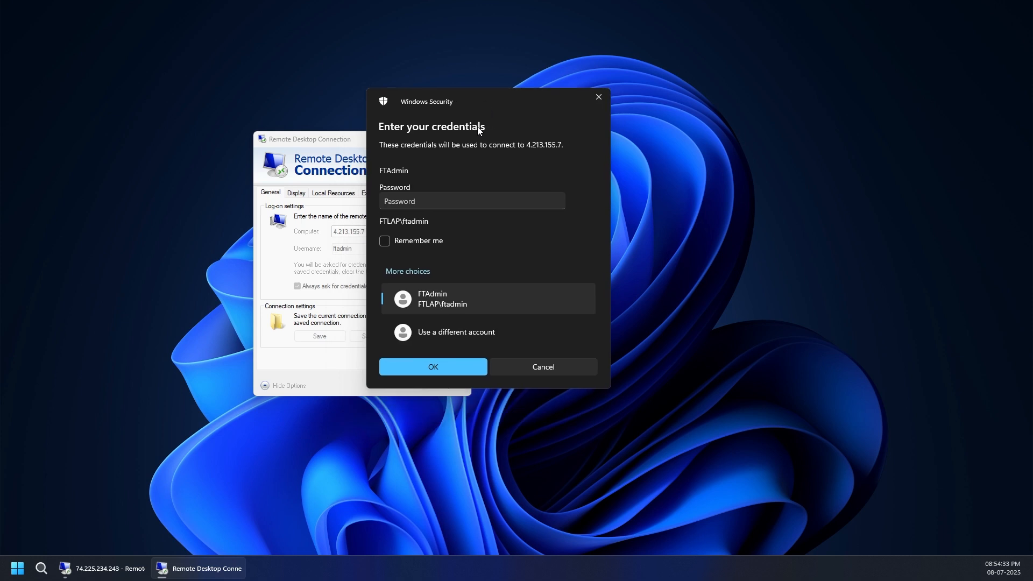
click(435, 336)
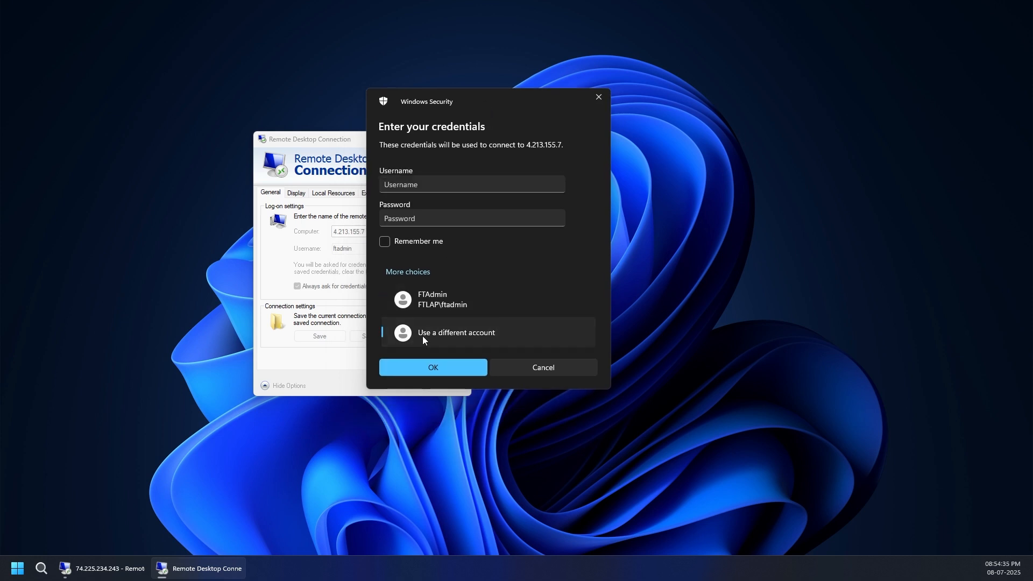
click(427, 187)
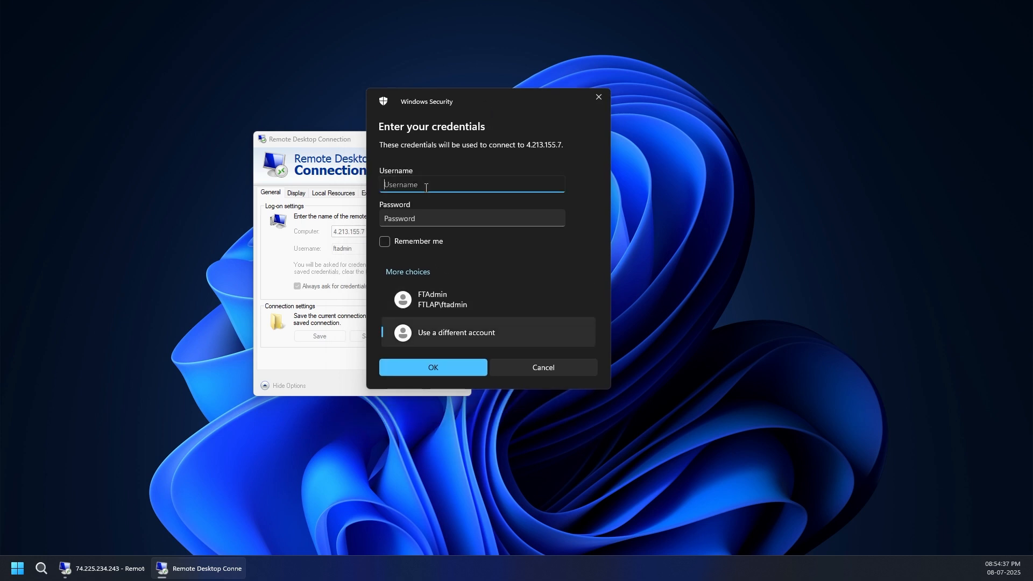
Try to sign in with the domain user's name prefixed by necroman\ and the account password.
text(necroman\manoj)
key(Tab)
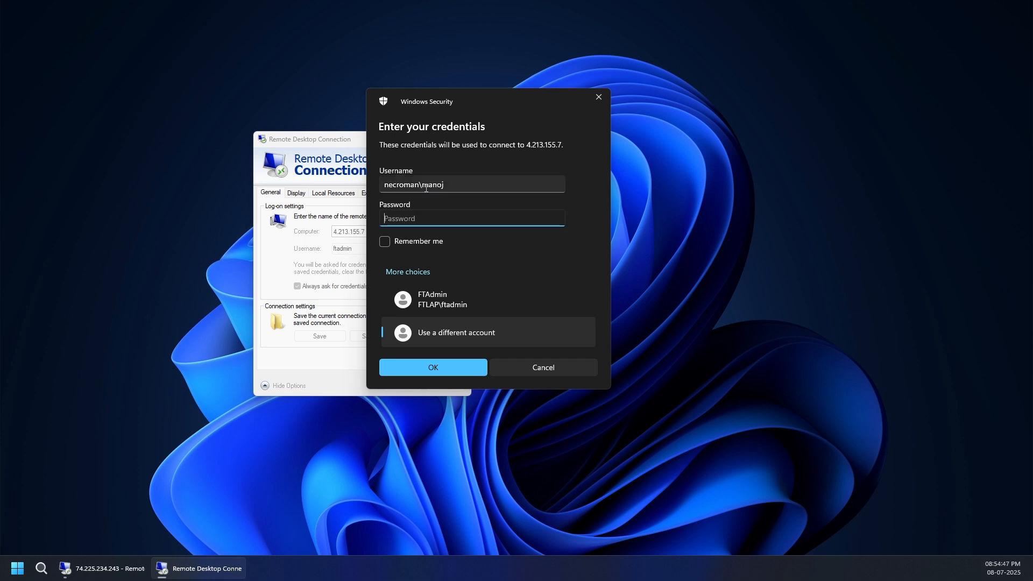
text(••••••••••)
click(428, 369)
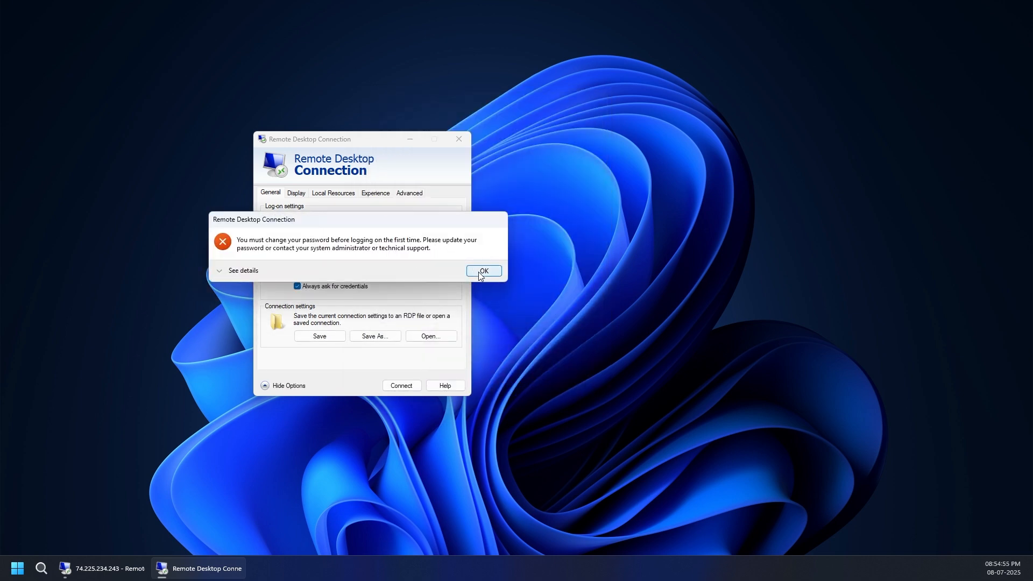
Dismiss the error message and move the Remote Desktop Connection window higher on the desktop.
click(483, 271)
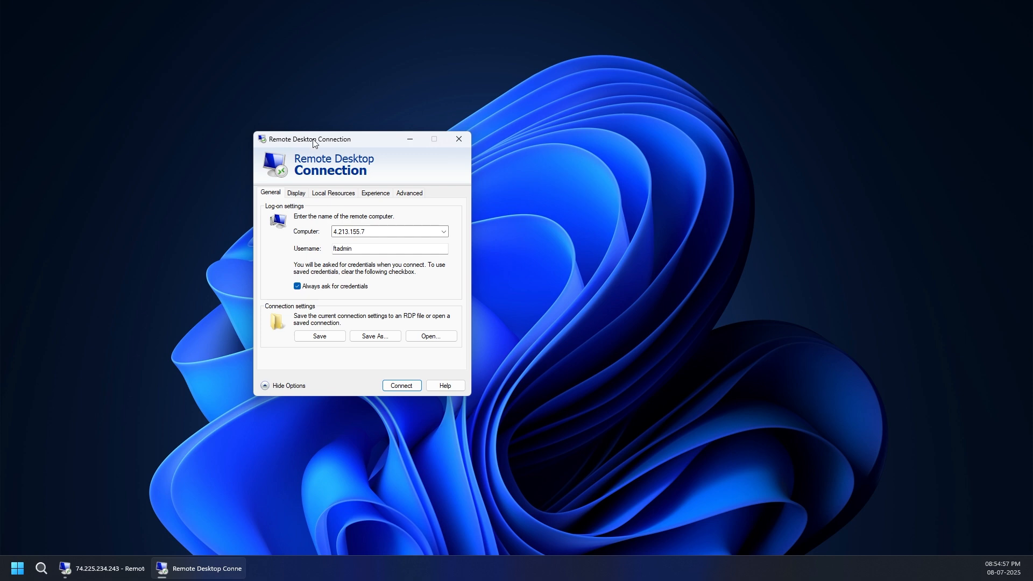
drag(314, 141, 370, 102)
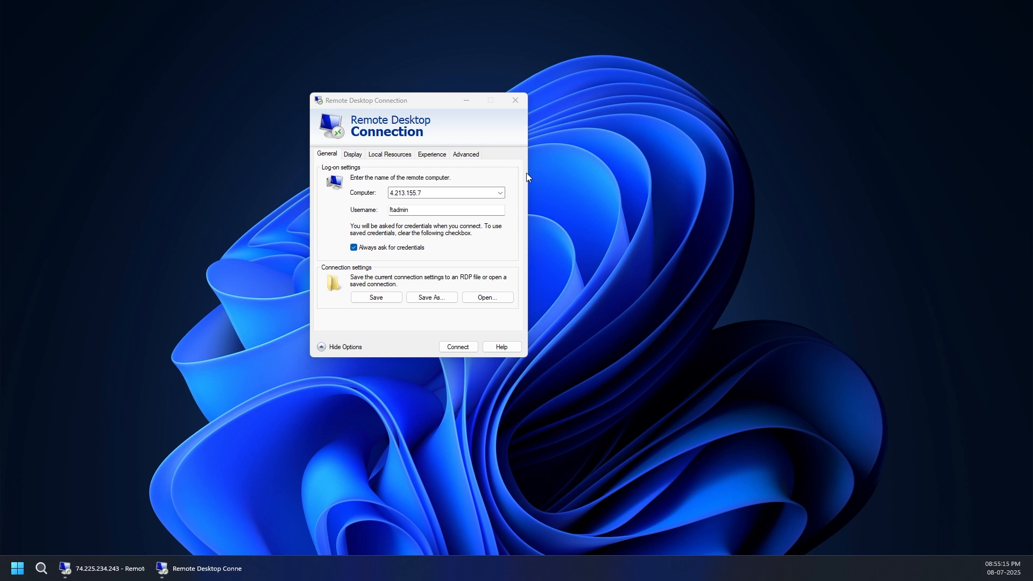
drag(201, 115, 662, 146)
drag(200, 169, 706, 229)
drag(176, 245, 786, 305)
Switch to the 74.225.234.243 session and reset the domain user's password in Active Directory, entering and confirming the new password.
click(102, 569)
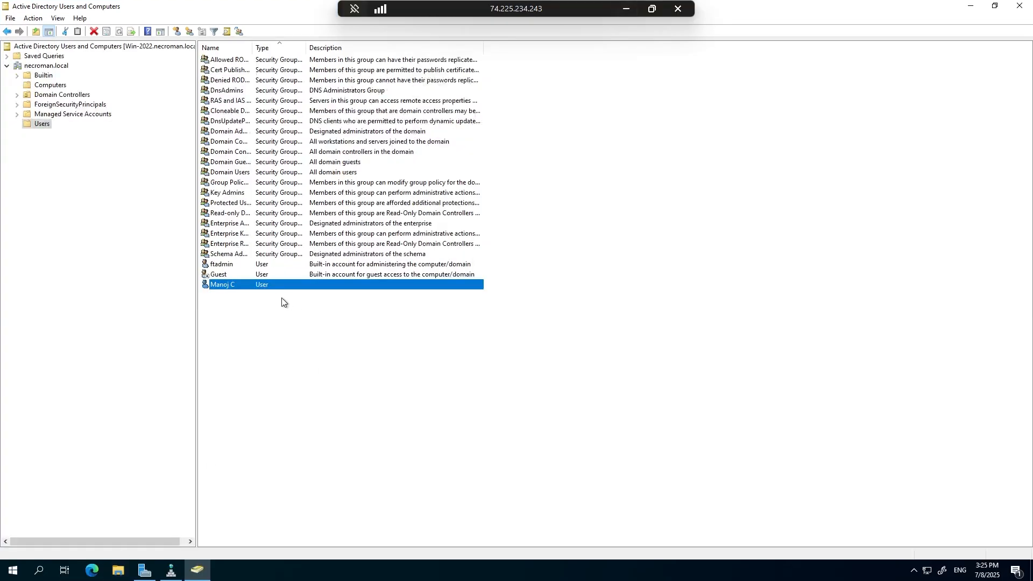
right_click(233, 286)
click(272, 328)
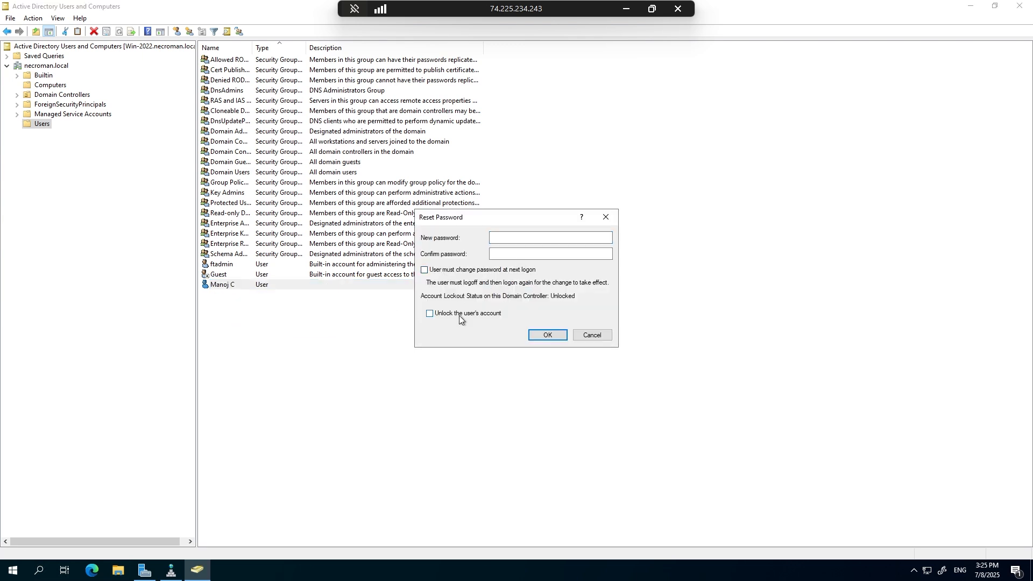
click(508, 236)
text(••••••••••)
key(Tab)
text(••••••••••)
click(539, 335)
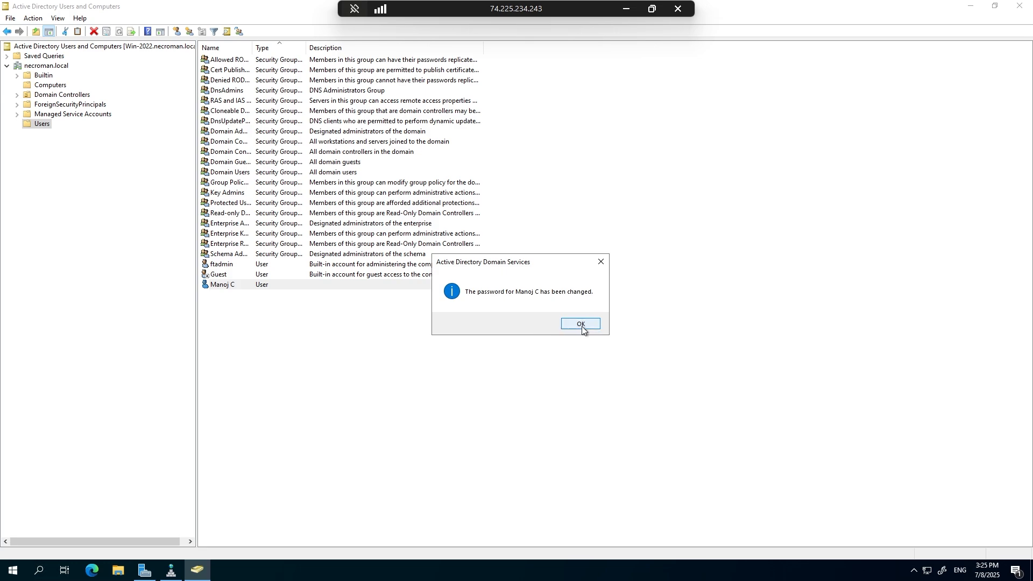
click(581, 325)
Go back to Remote Desktop Connection, restart the connection to 4.213.155.7, and choose to use a different account.
click(625, 8)
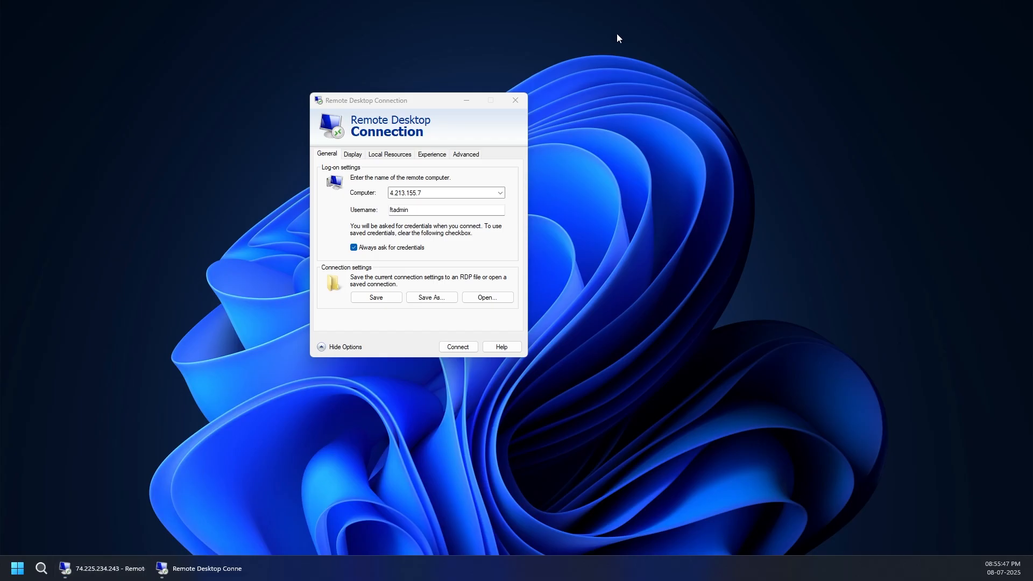
click(452, 346)
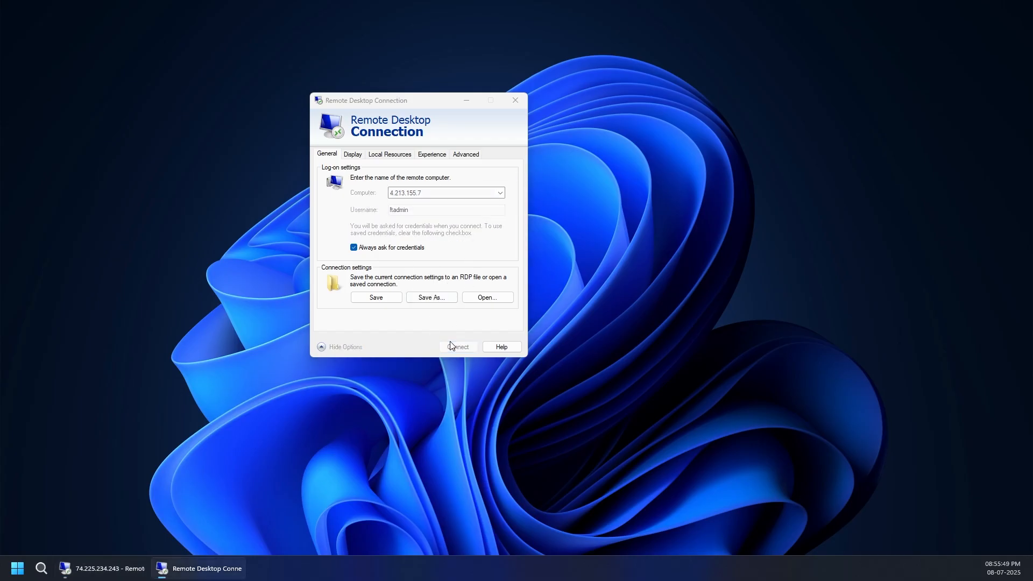
click(339, 328)
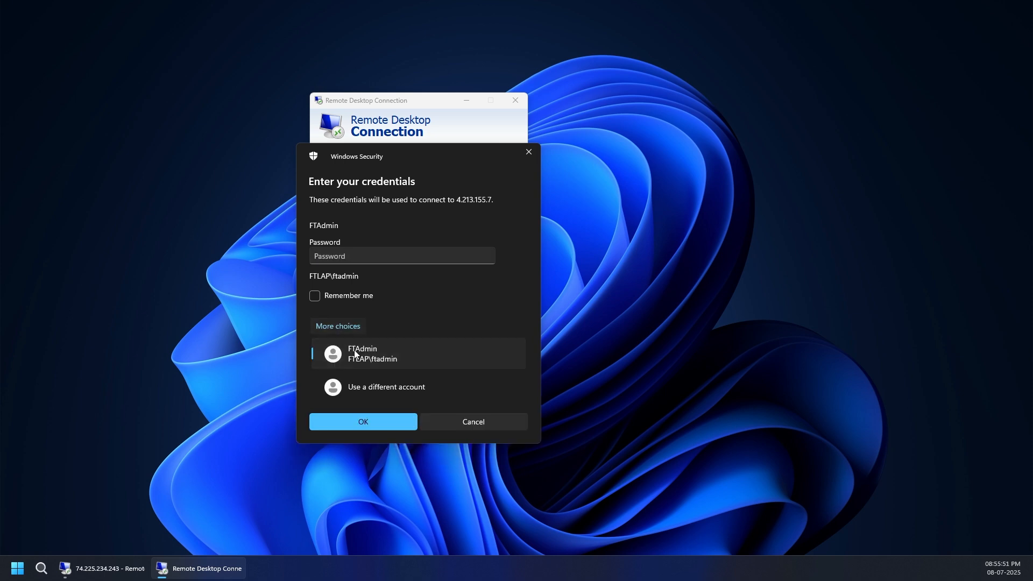
click(360, 384)
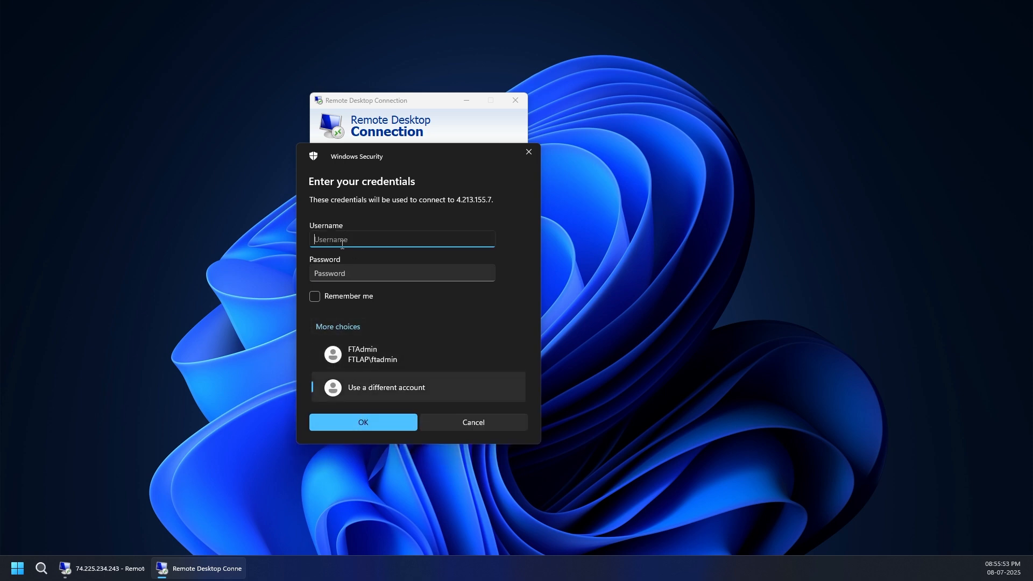
key(Tab)
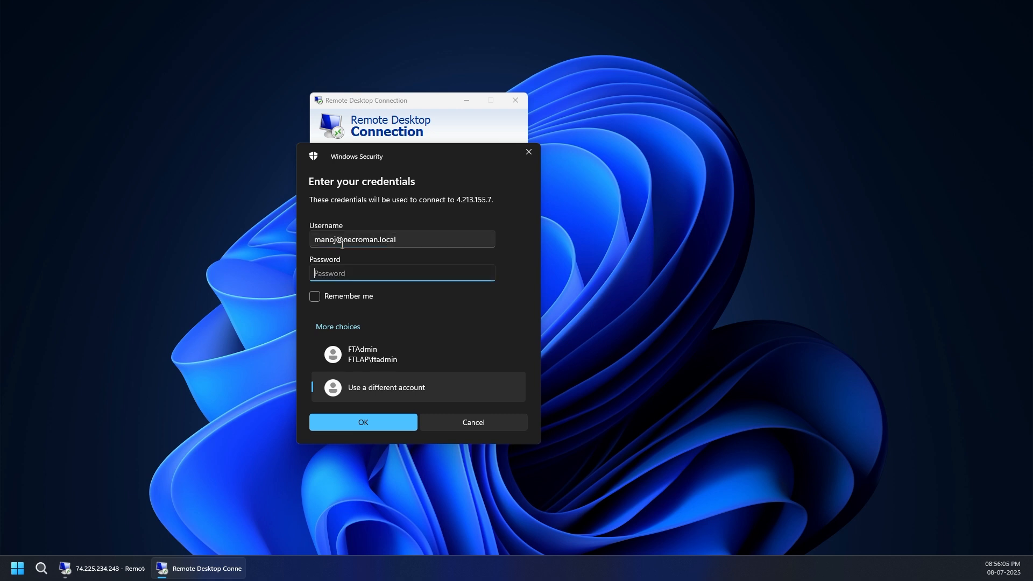
text(**********)
click(341, 421)
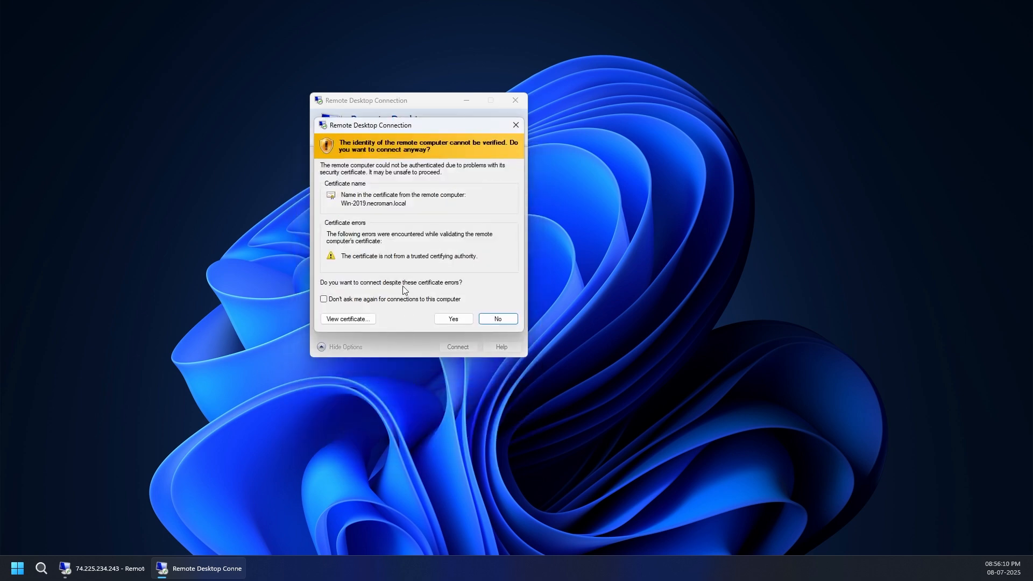
Turn off certificate warnings for connections to this computer, connect anyway, and dismiss the message.
click(353, 300)
click(458, 319)
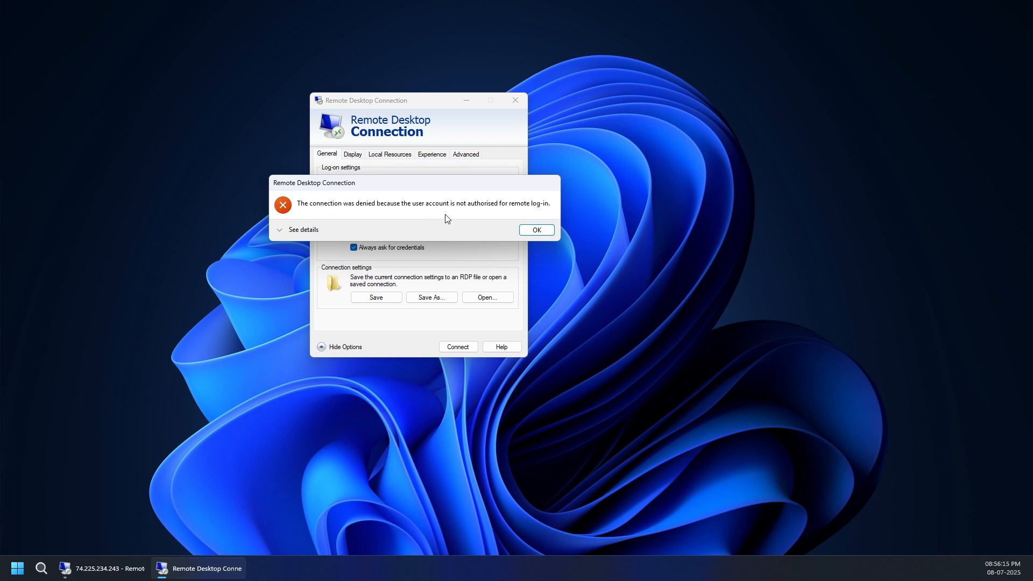
click(532, 232)
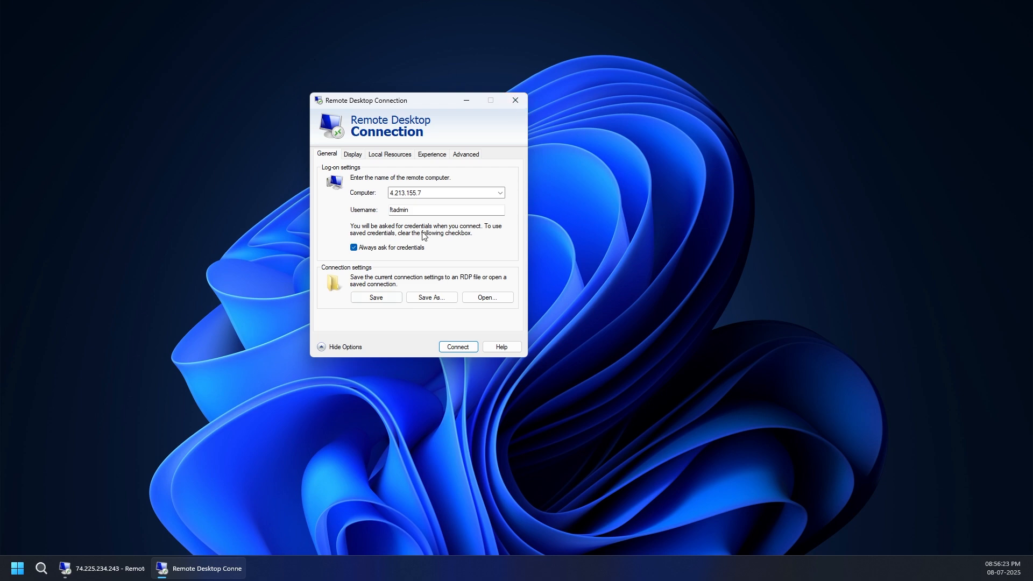
Switch to the 74.225.234.243 session and add the domain user to the Domain Admins group.
click(102, 568)
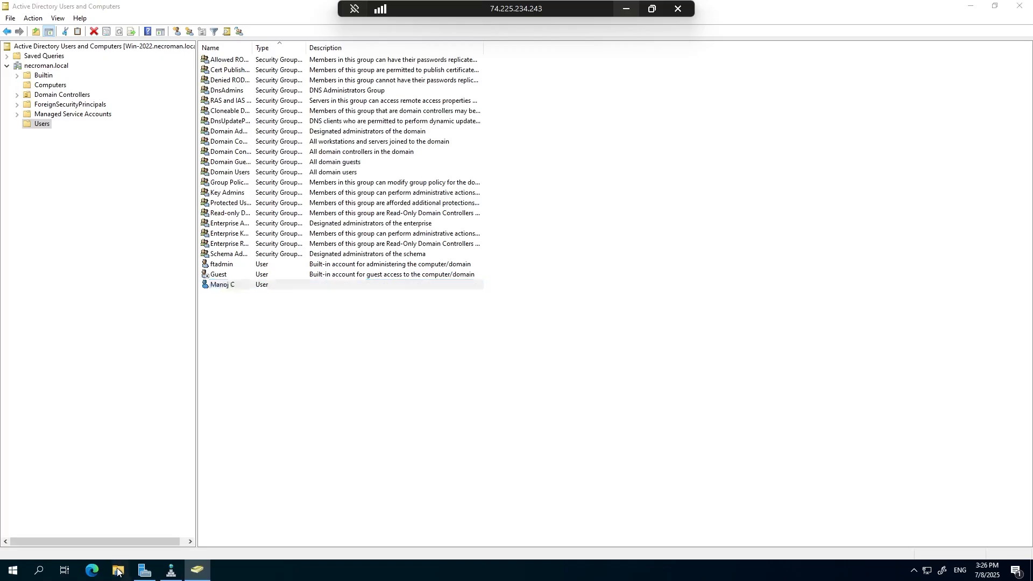
double_click(232, 286)
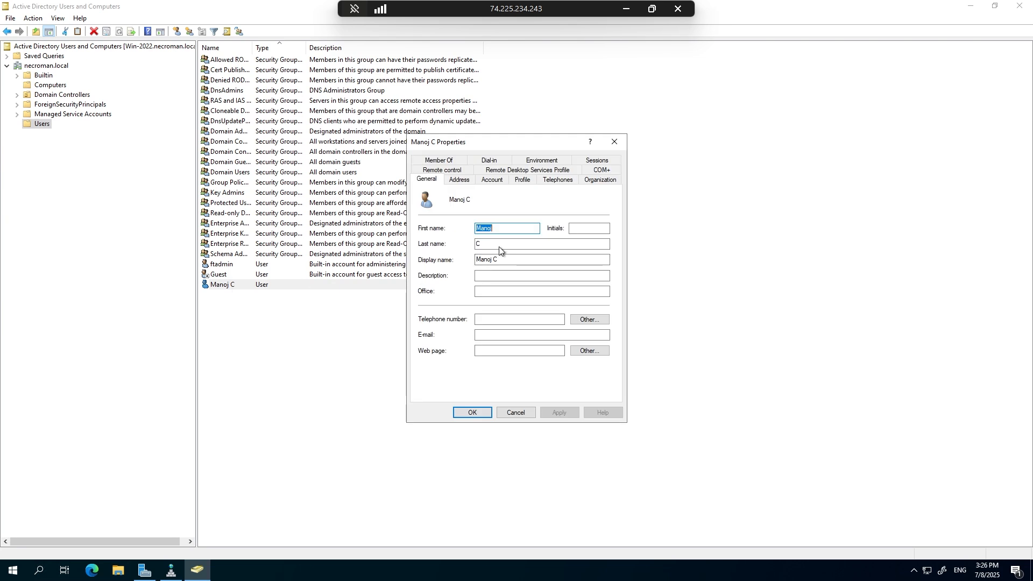
click(447, 160)
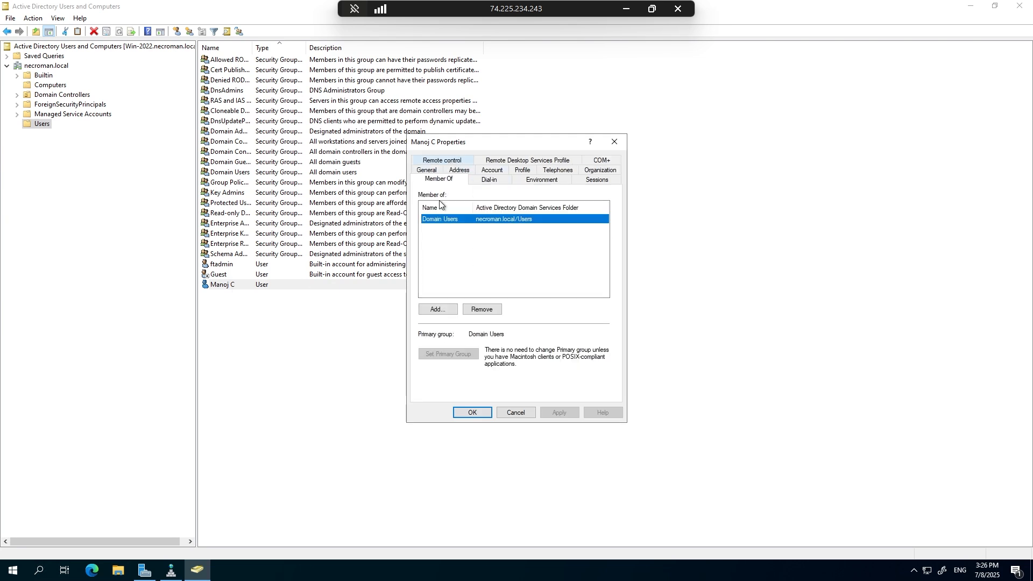
click(438, 309)
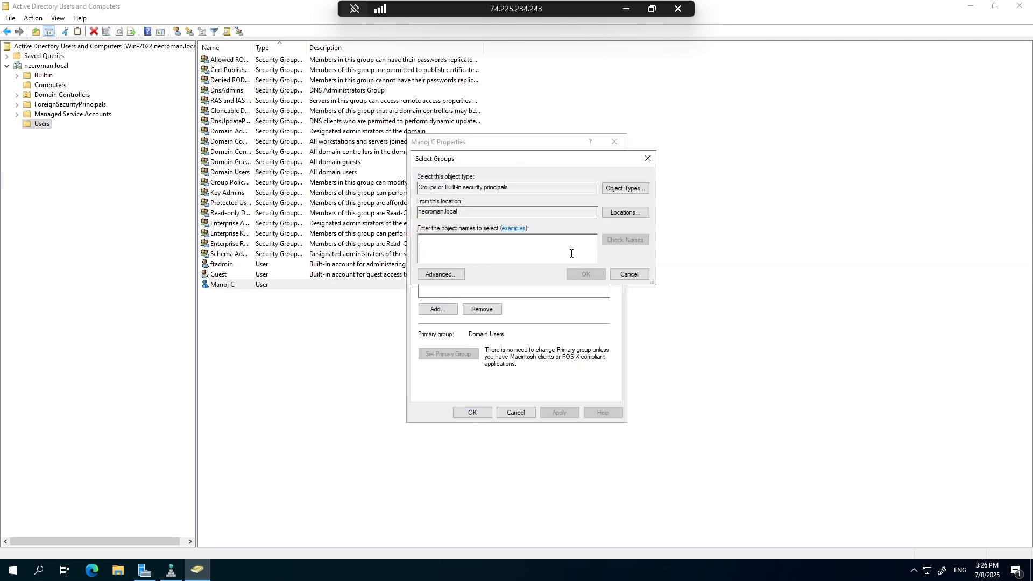
text(doma)
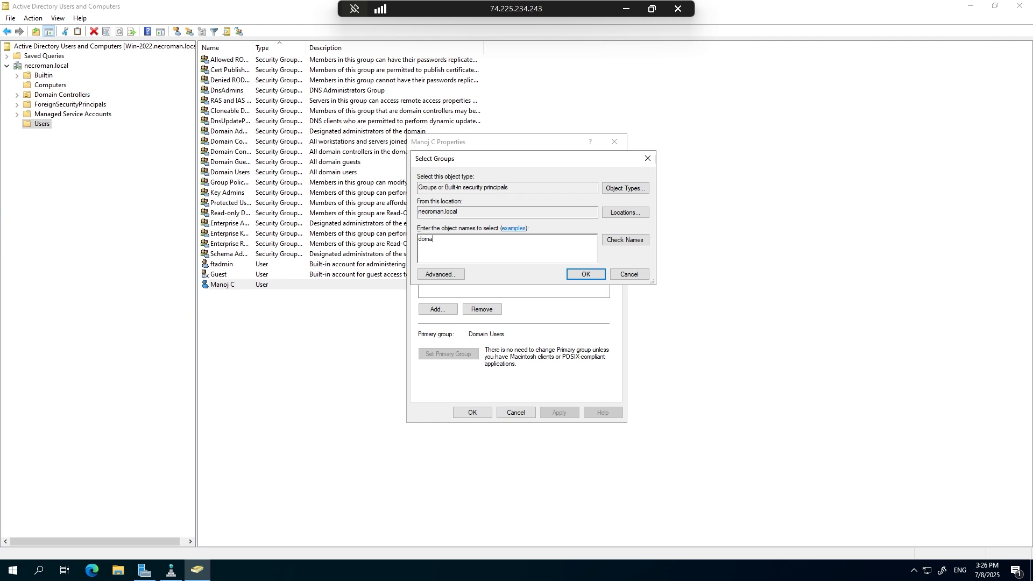
text(in admin)
click(615, 241)
click(586, 273)
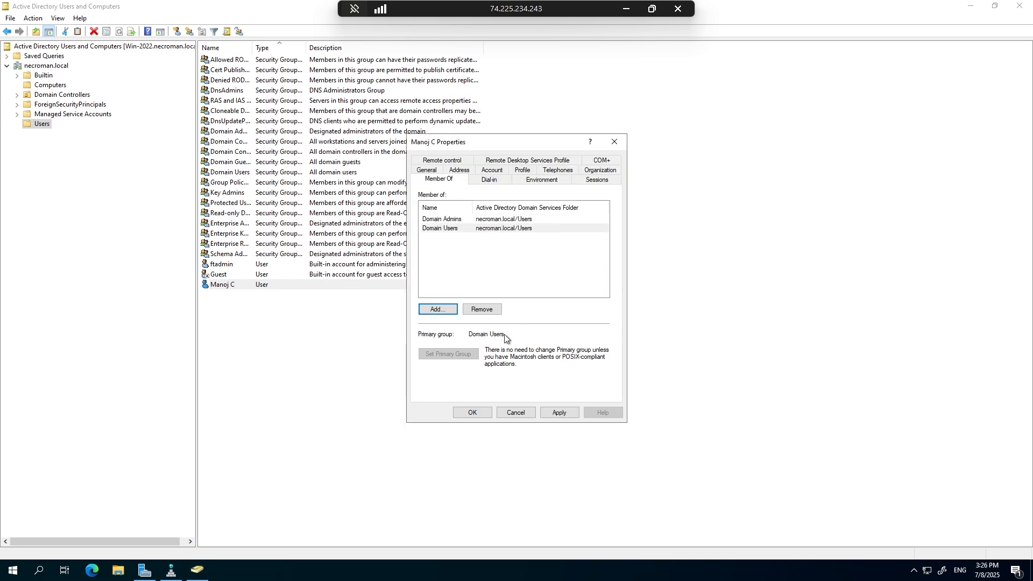
click(472, 413)
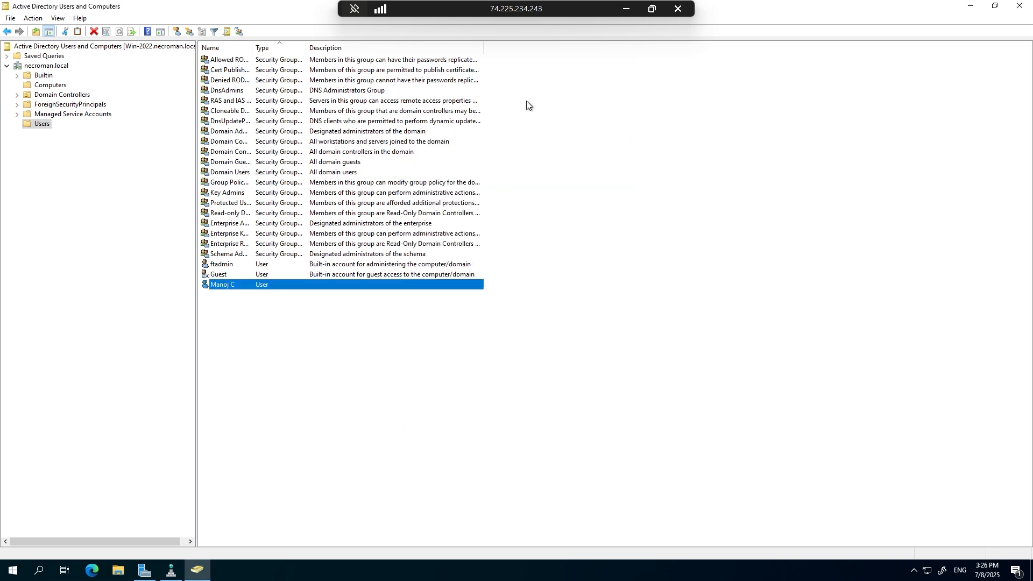
Minimise the server session, start the connection to 4.213.155.7 again, and choose a different account for the credentials.
click(625, 9)
click(455, 348)
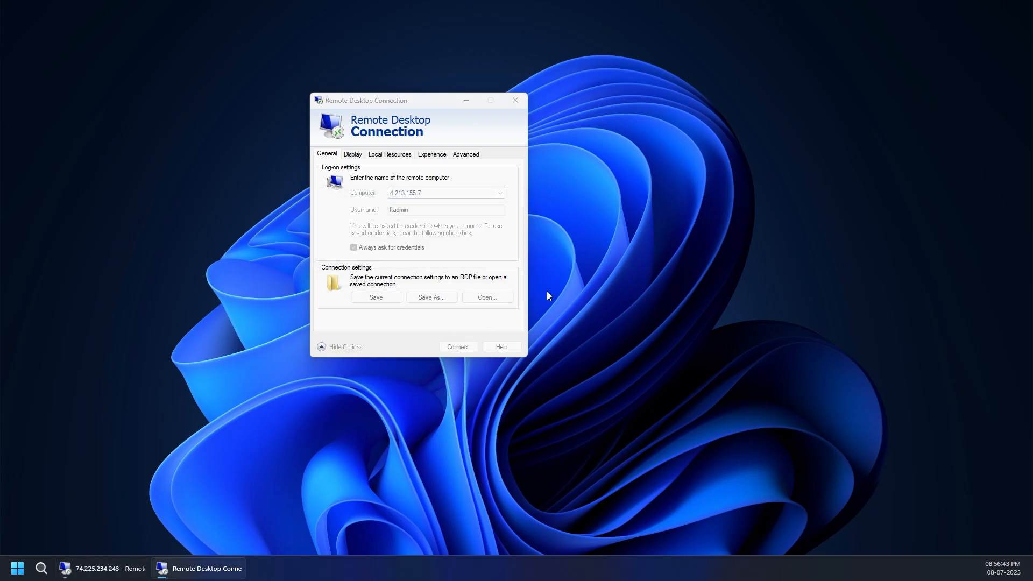
click(350, 326)
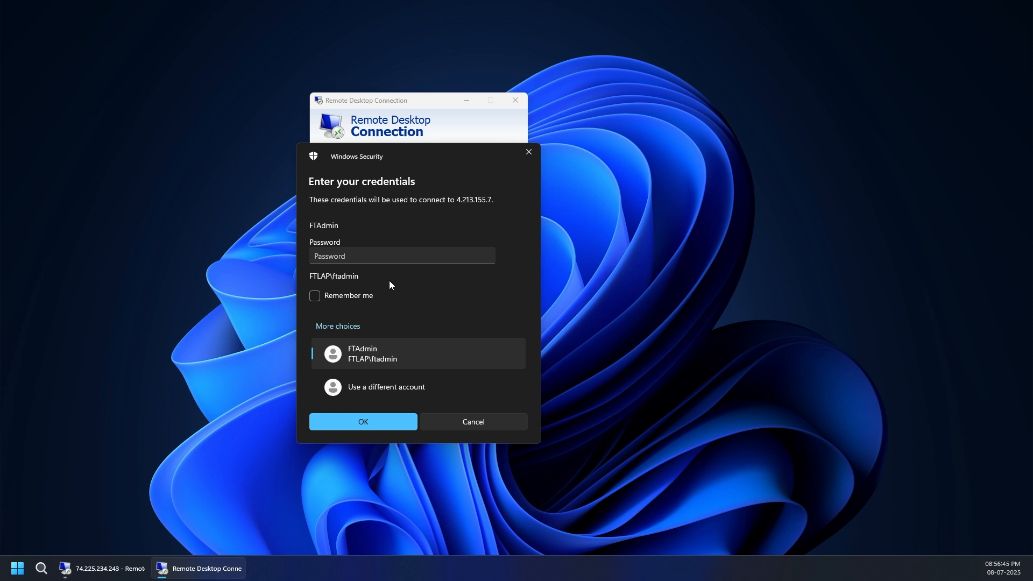
click(376, 381)
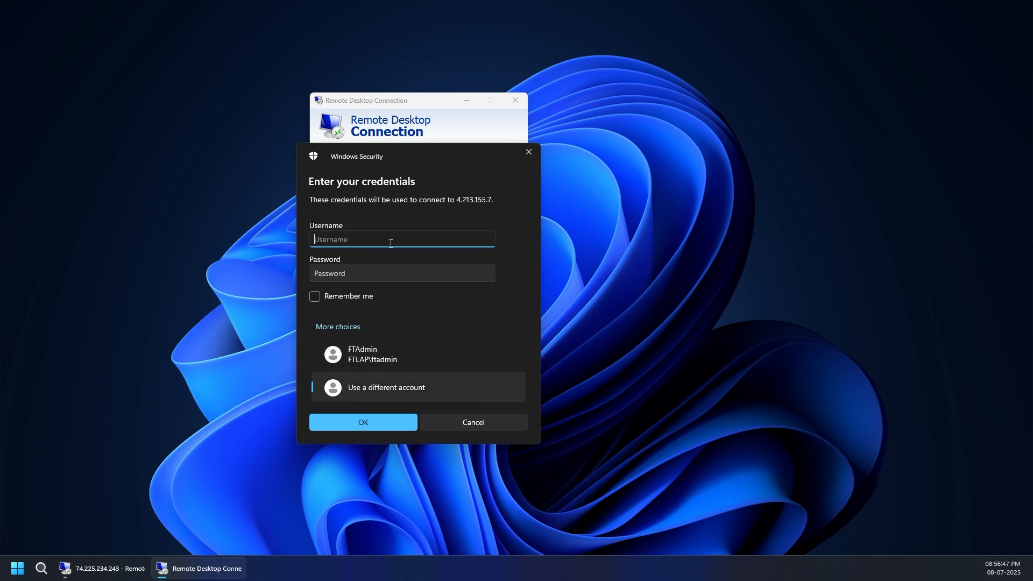
key(Tab)
text(******)
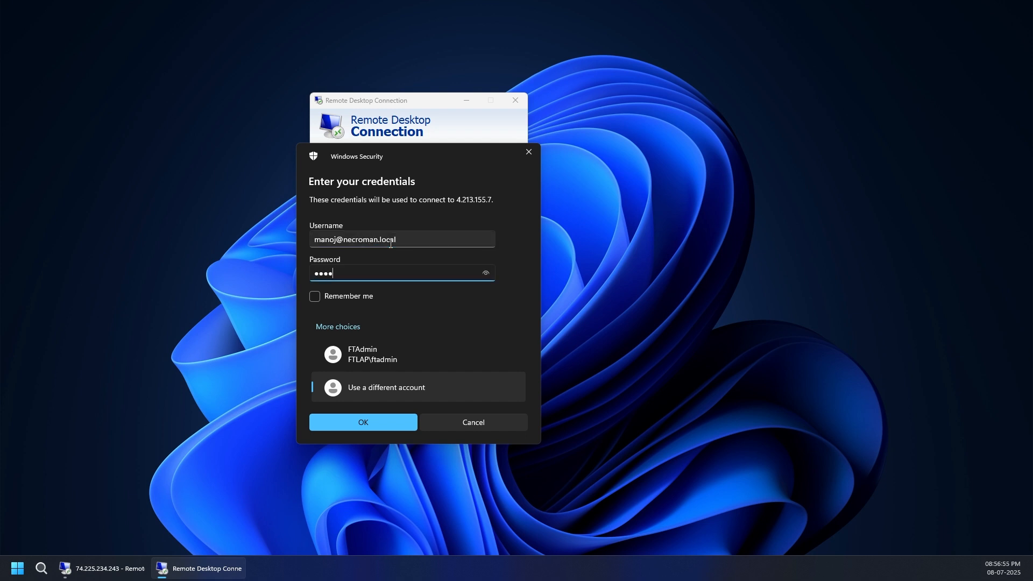
text(****)
key(Return)
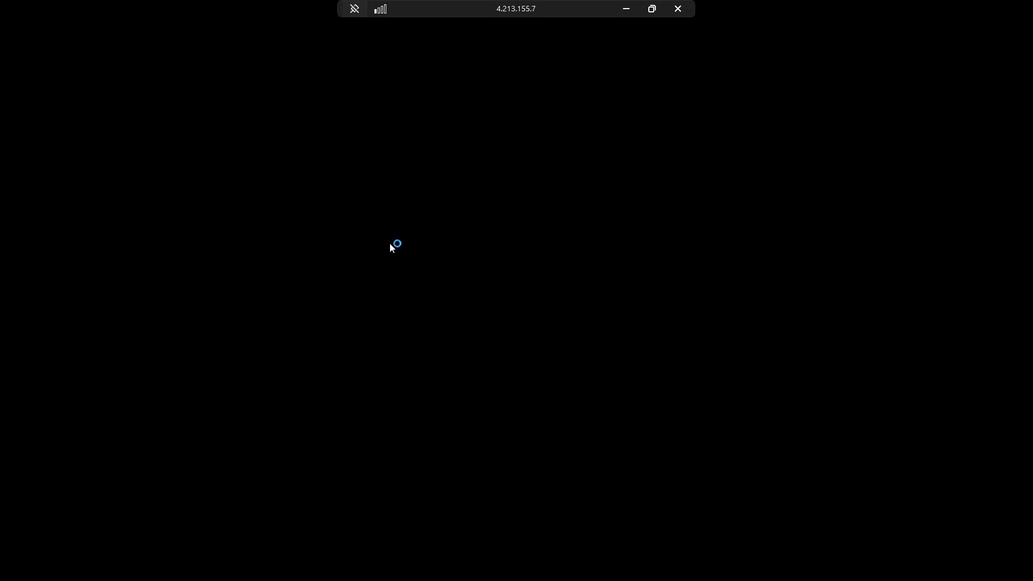
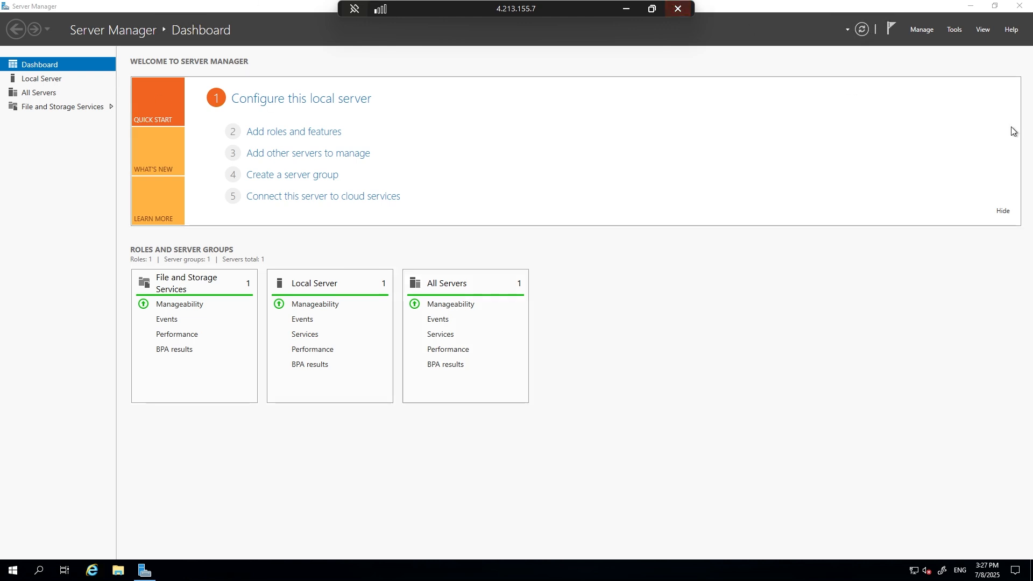
click(959, 31)
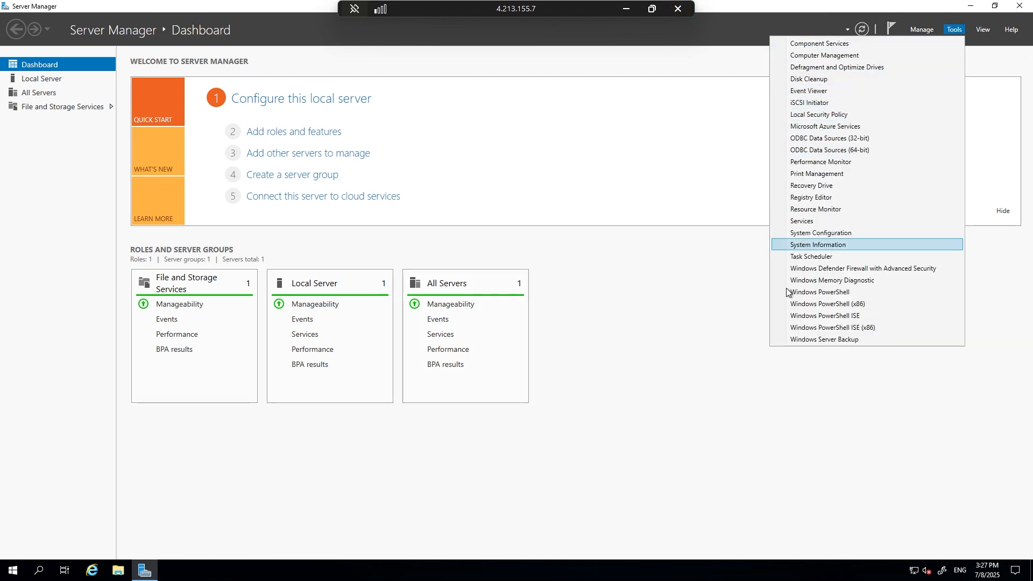
click(786, 410)
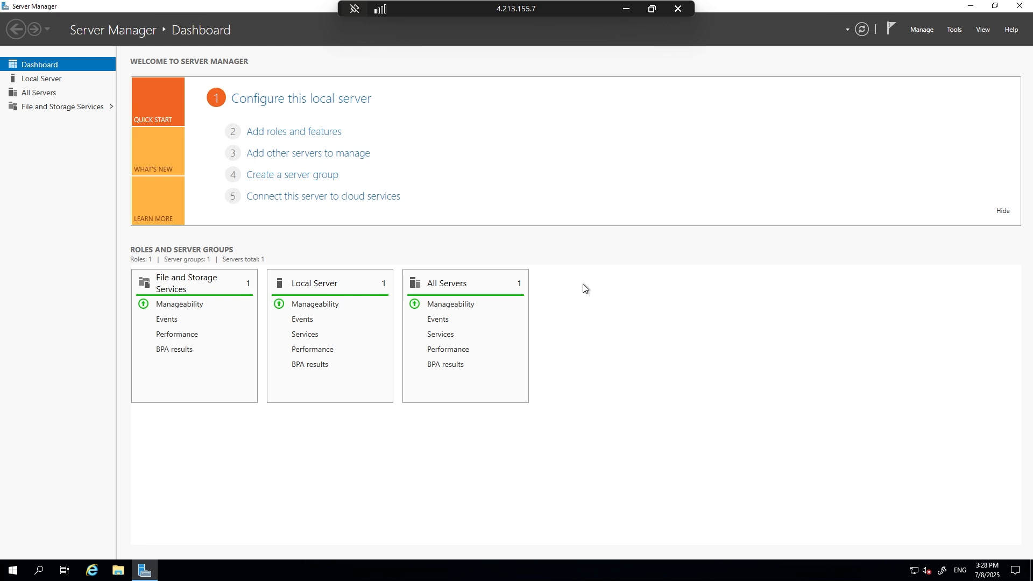
Disconnect the remote sessions to 4.213.155.7 and 74.225.234.243.
click(678, 9)
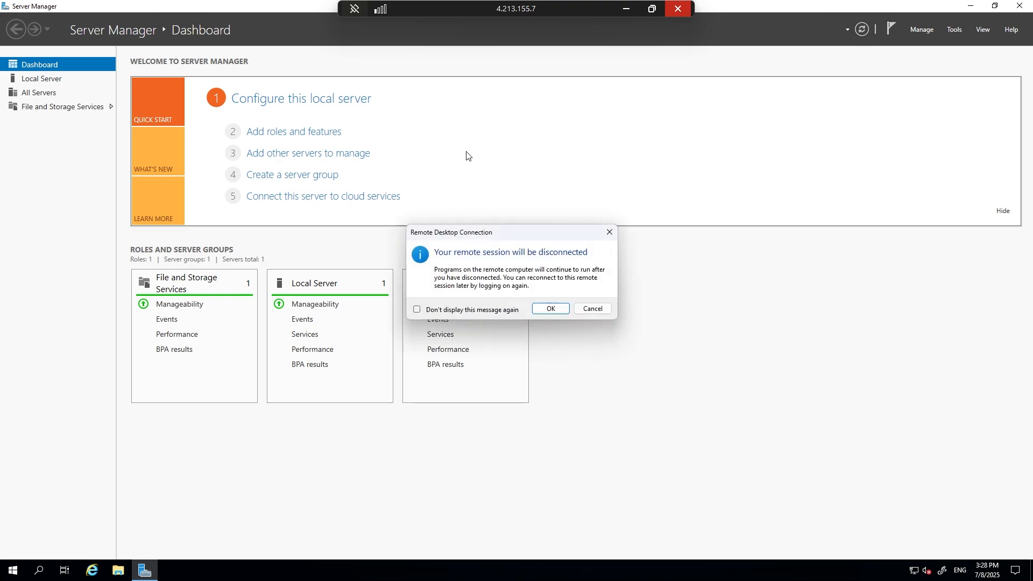
click(554, 309)
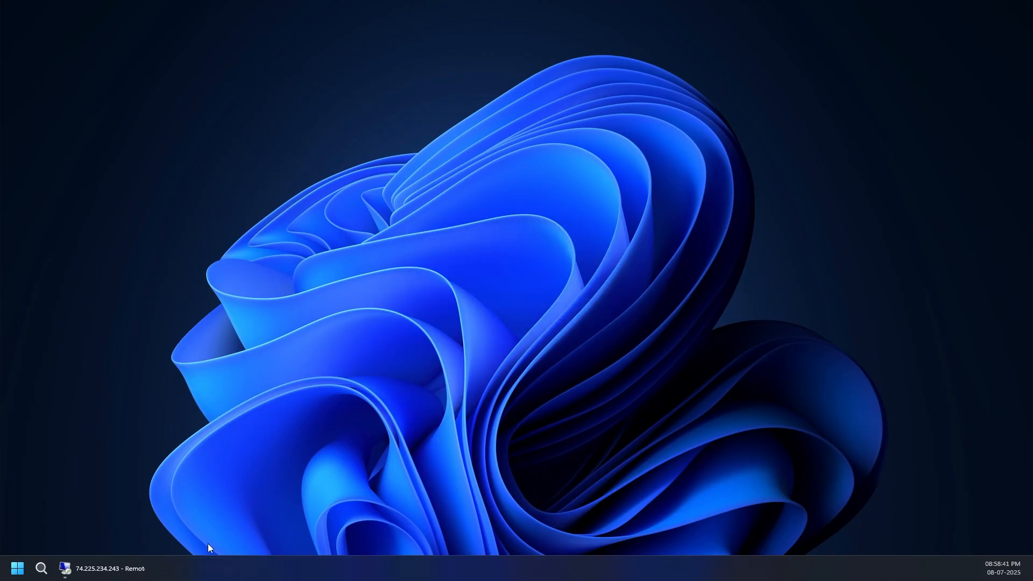
click(108, 569)
click(677, 9)
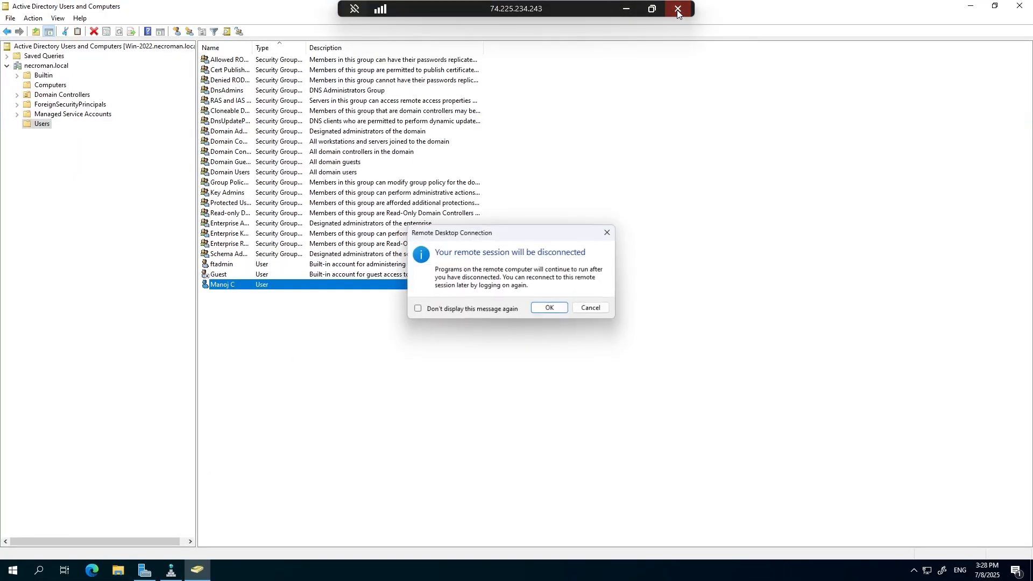
click(554, 308)
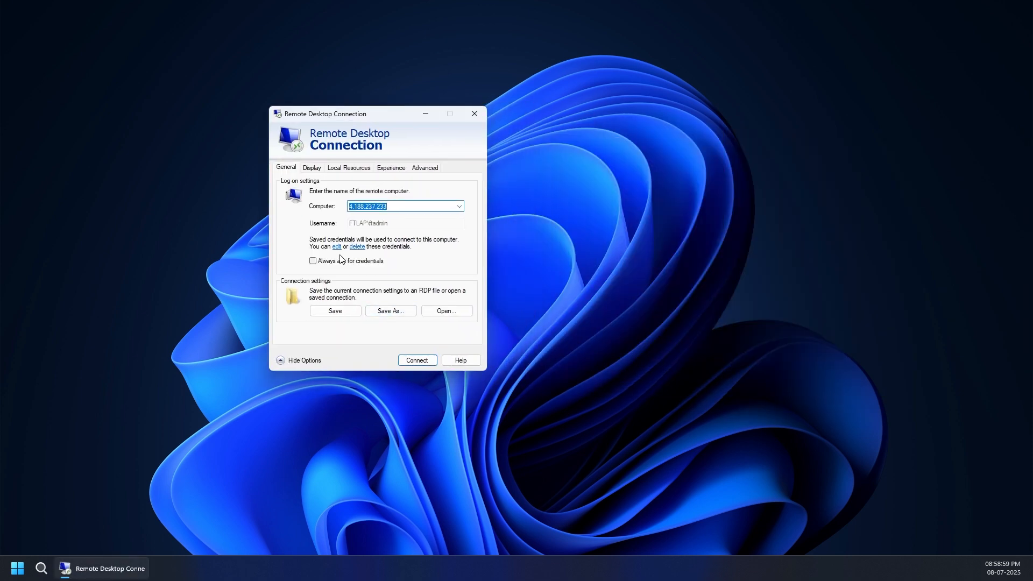
Start a connection to 4.188.237.233 that always asks for credentials, and choose to use a different account.
click(338, 261)
click(418, 361)
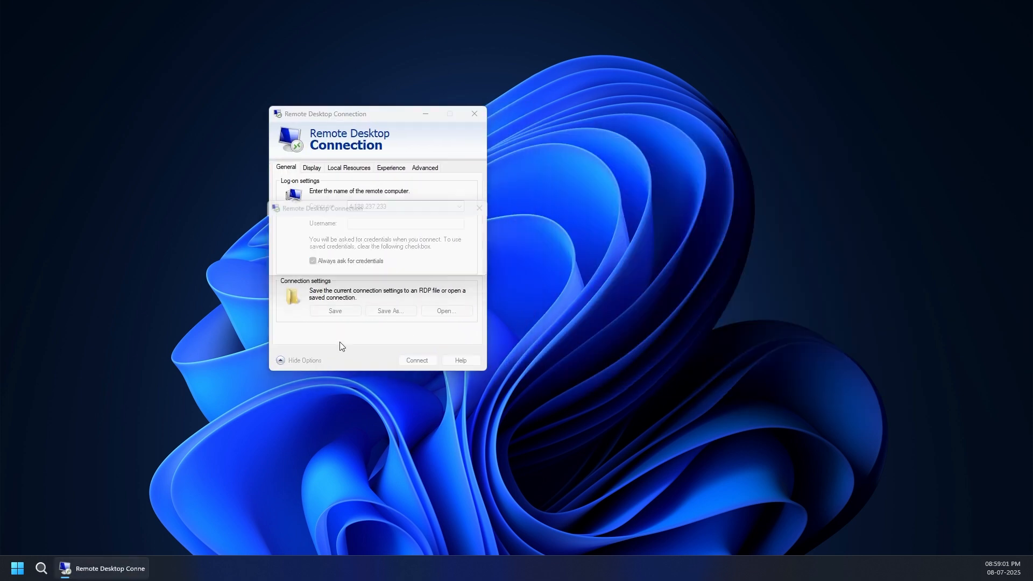
click(297, 339)
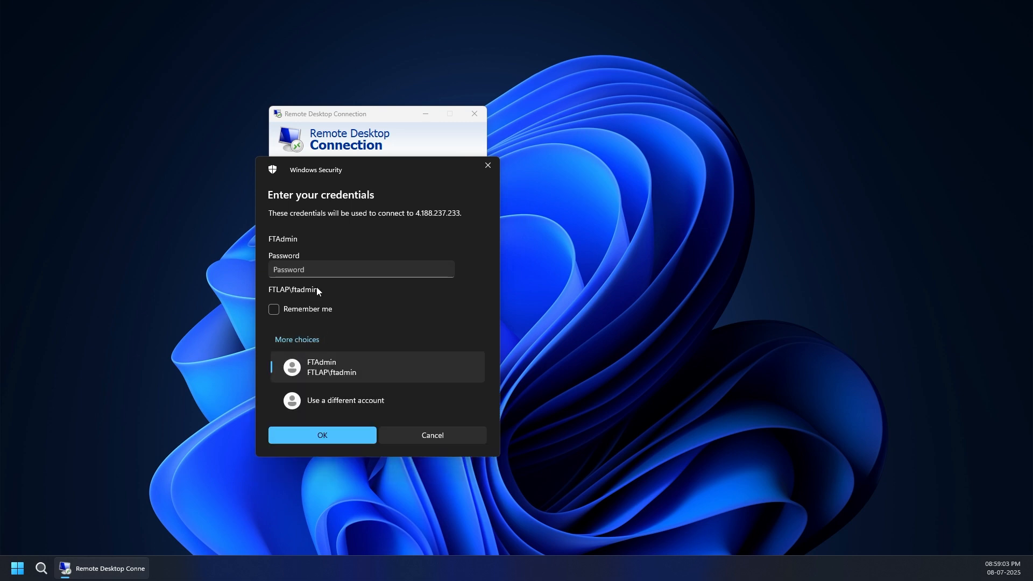
click(321, 402)
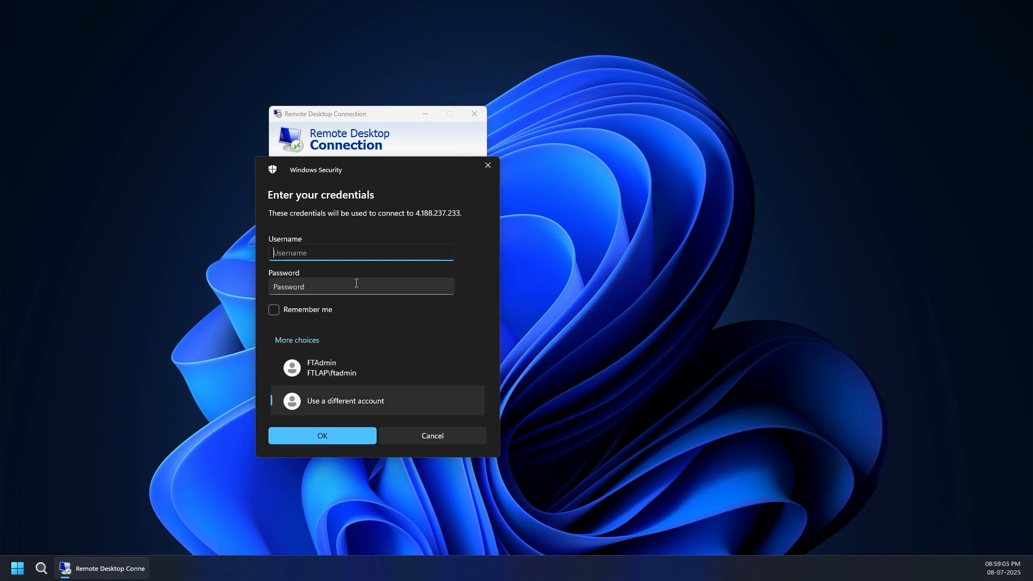
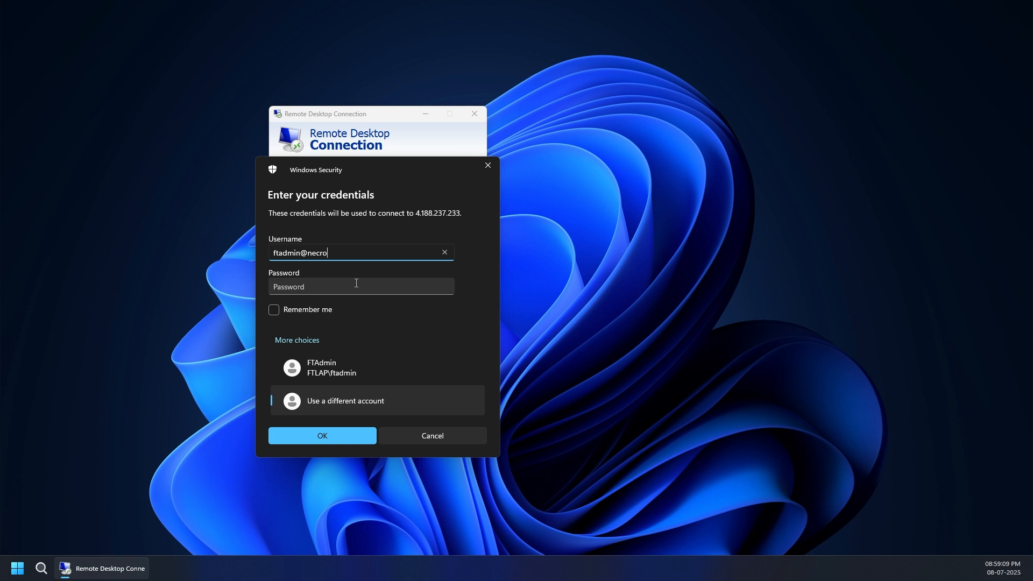
click(352, 287)
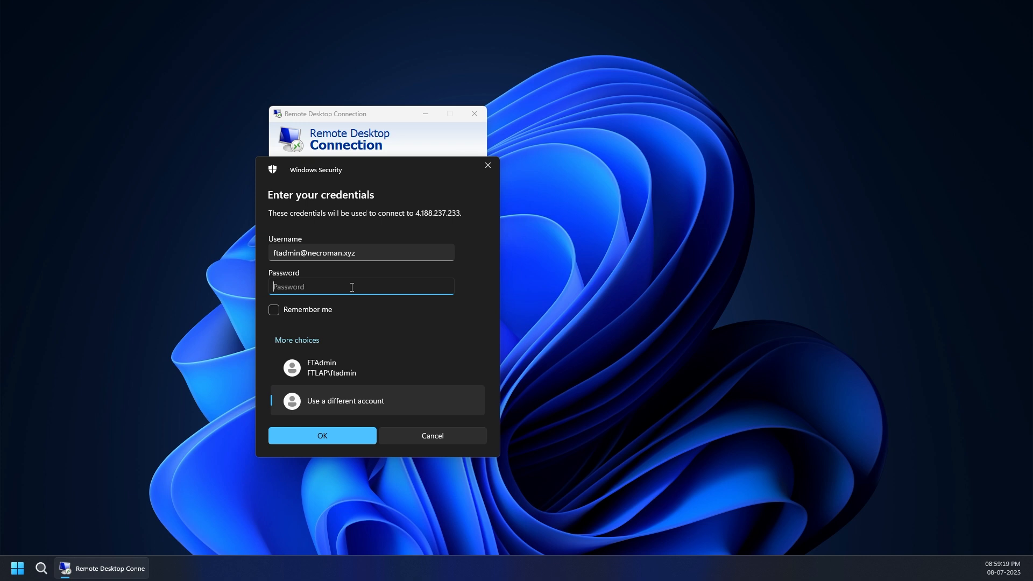
text(•)
key(BackSpace)
text(•••••)
key(BackSpace)
key(BackSpace)
key(BackSpace)
key(BackSpace)
key(BackSpace)
key(BackSpace)
text(•••••••••••)
text(••••)
key(Return)
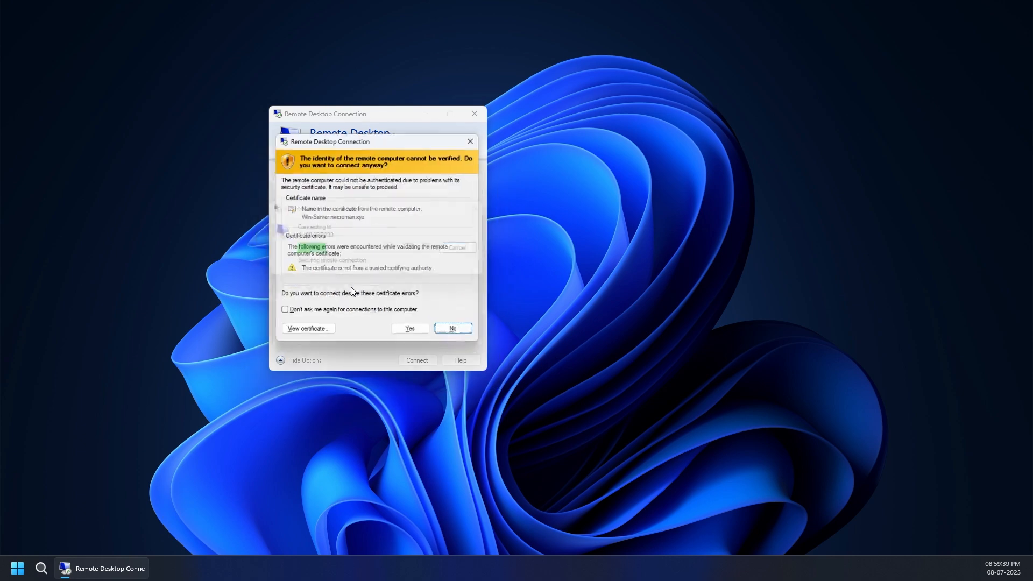
click(413, 333)
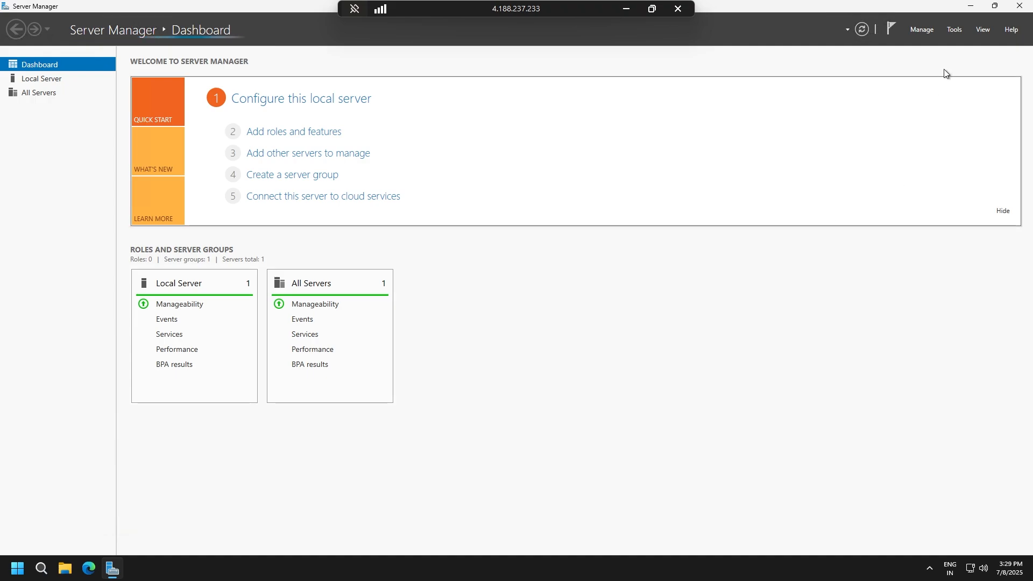
Open Active Directory Users and Computers from Server Manager and minimise Server Manager.
click(971, 7)
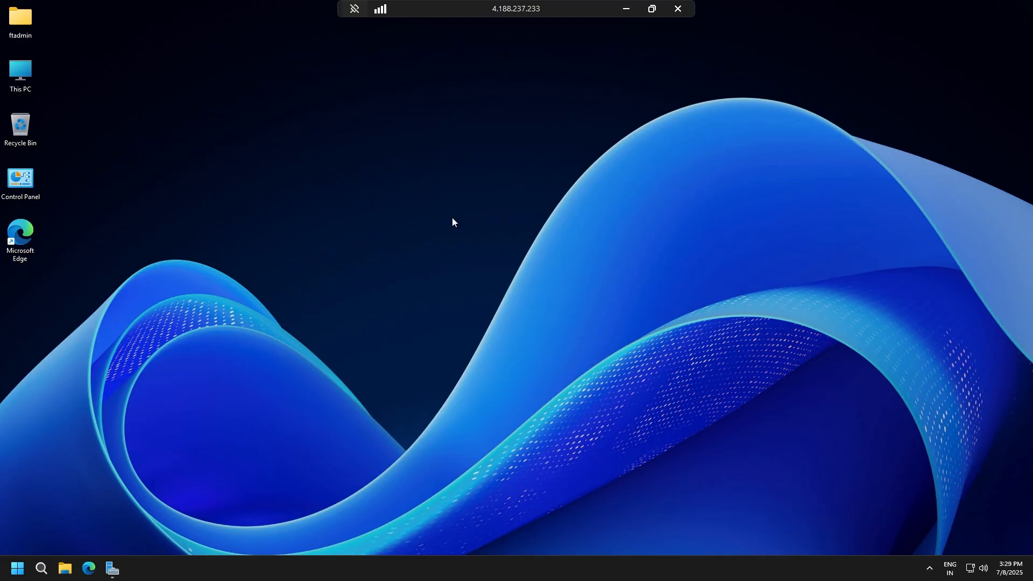
click(113, 568)
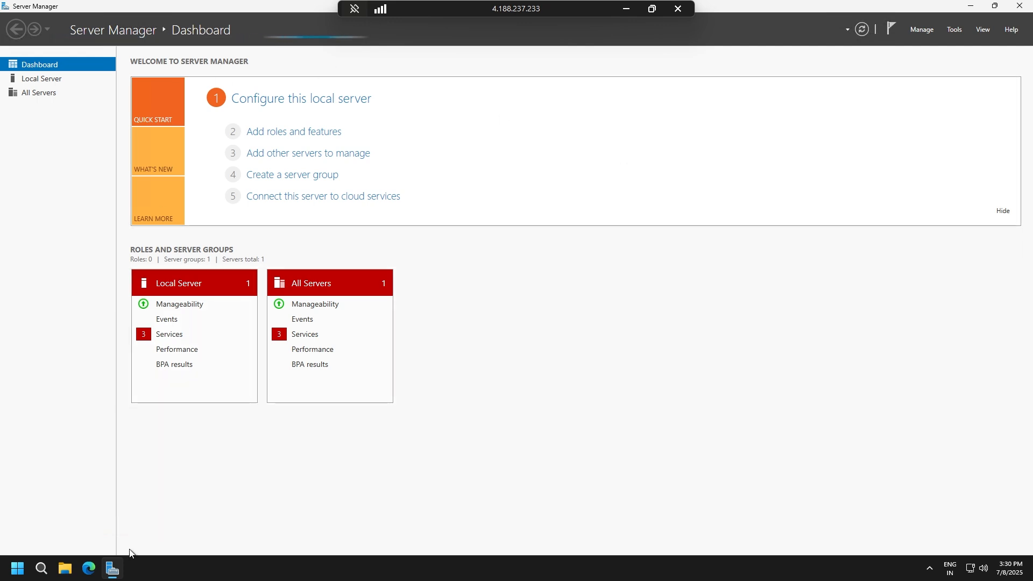
click(956, 30)
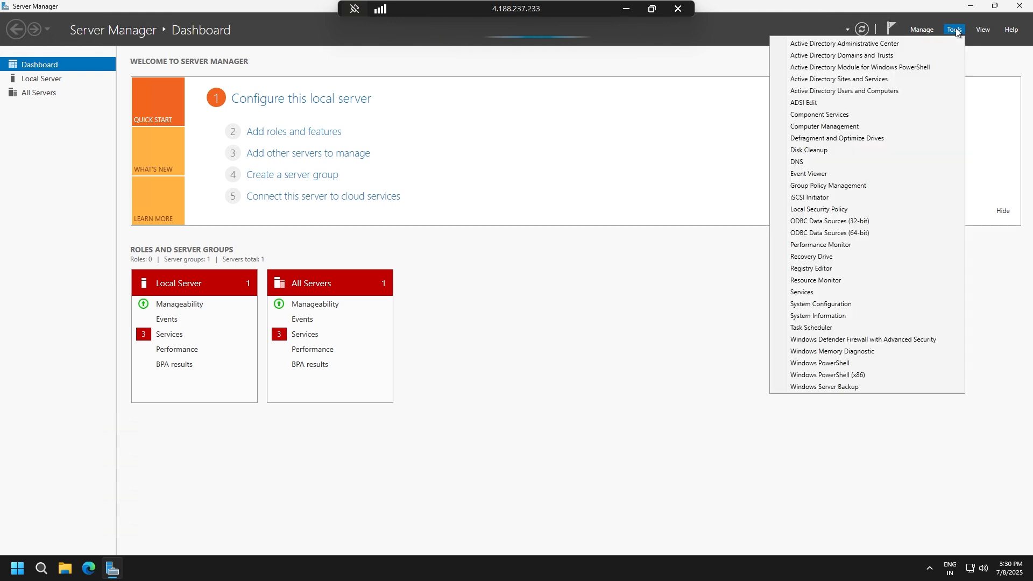
click(858, 91)
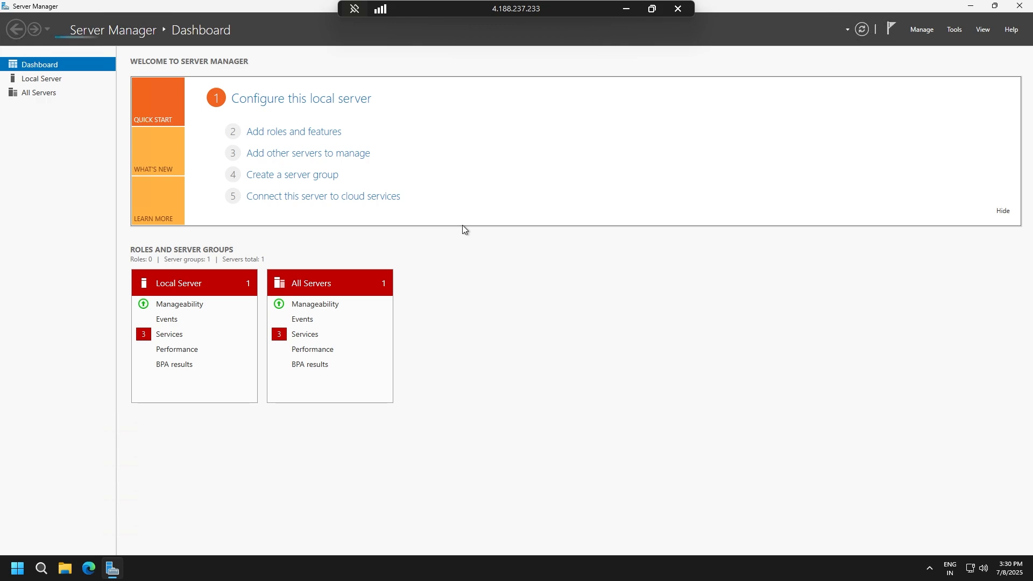
click(111, 569)
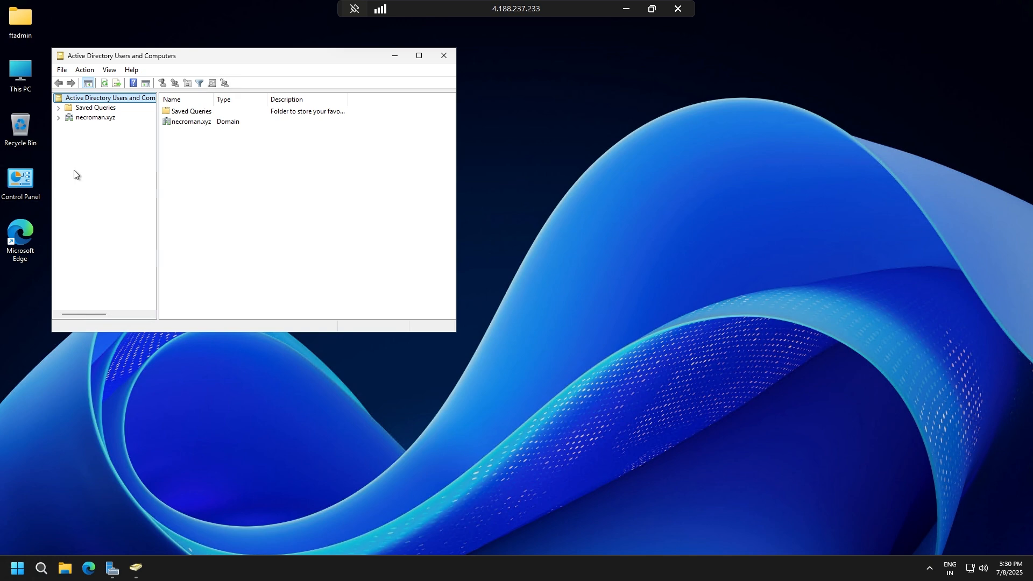
Expand the necroman.xyz domain, list its Users container, and select the built-in administrator account.
double_click(81, 119)
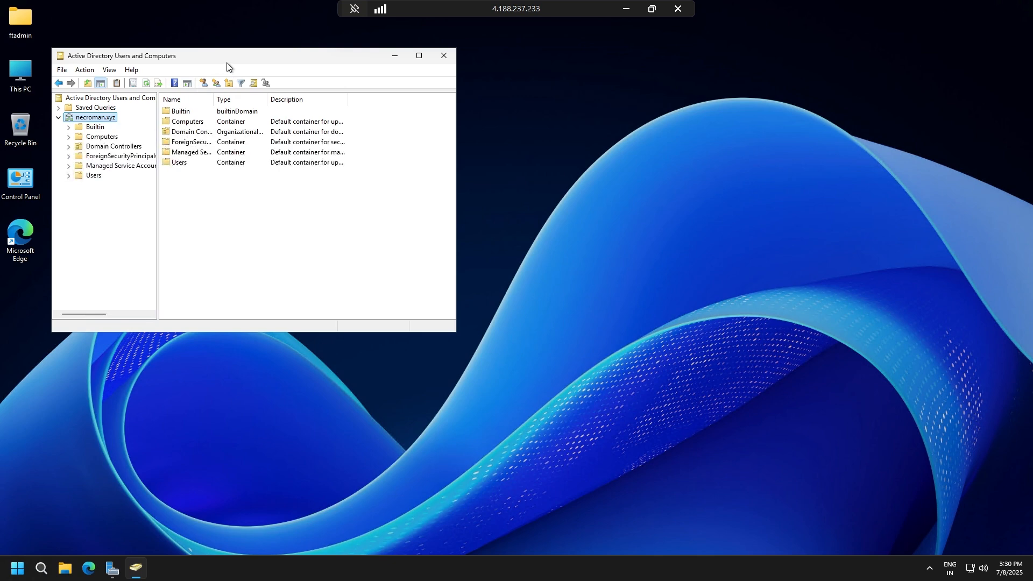
drag(227, 56, 373, 86)
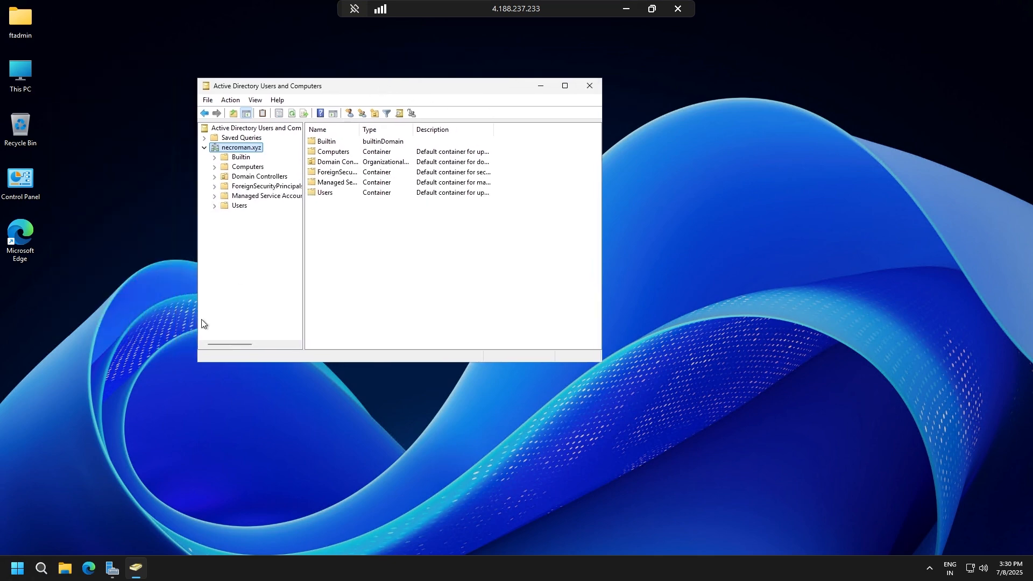
click(241, 206)
scroll(350, 323, down, 2)
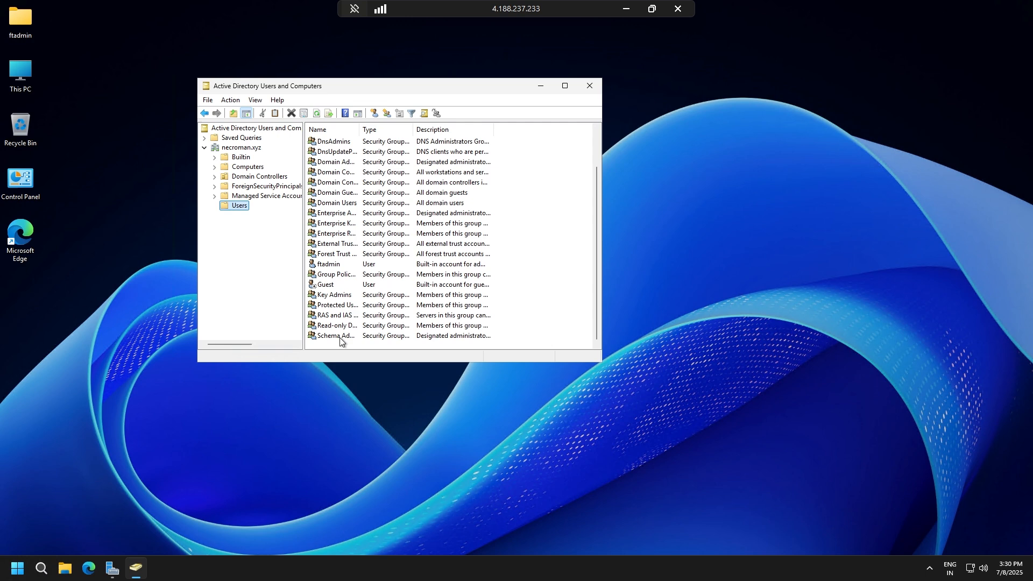
click(331, 267)
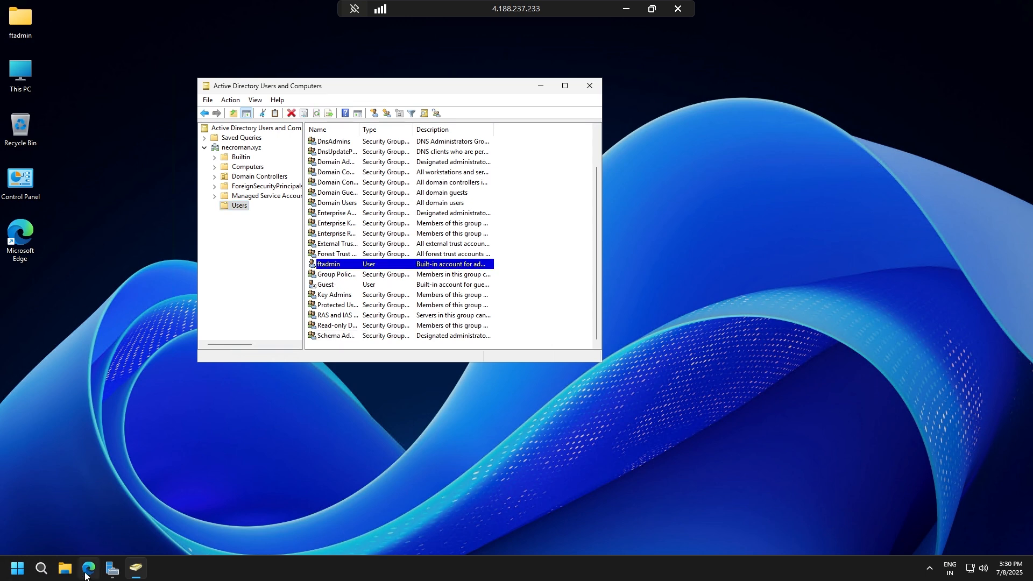
Return to Server Manager, open the DNS console, and minimise Server Manager.
click(116, 571)
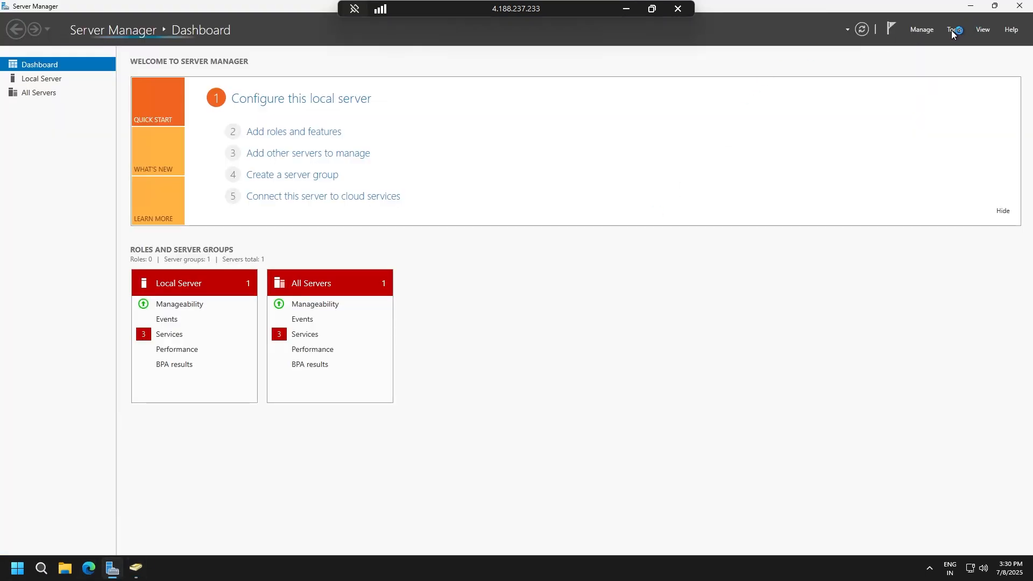
click(954, 31)
click(796, 162)
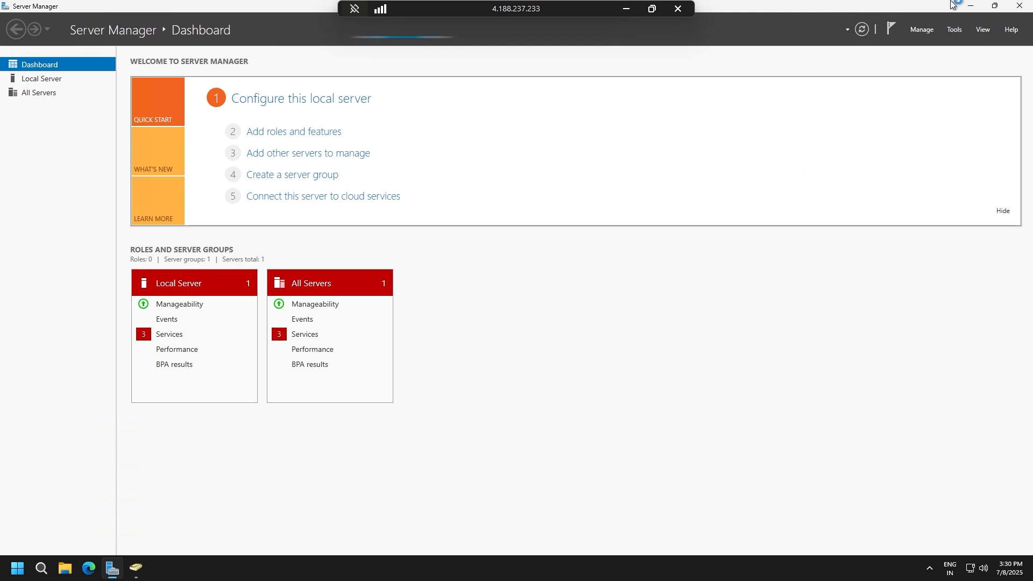
click(977, 5)
click(977, 5)
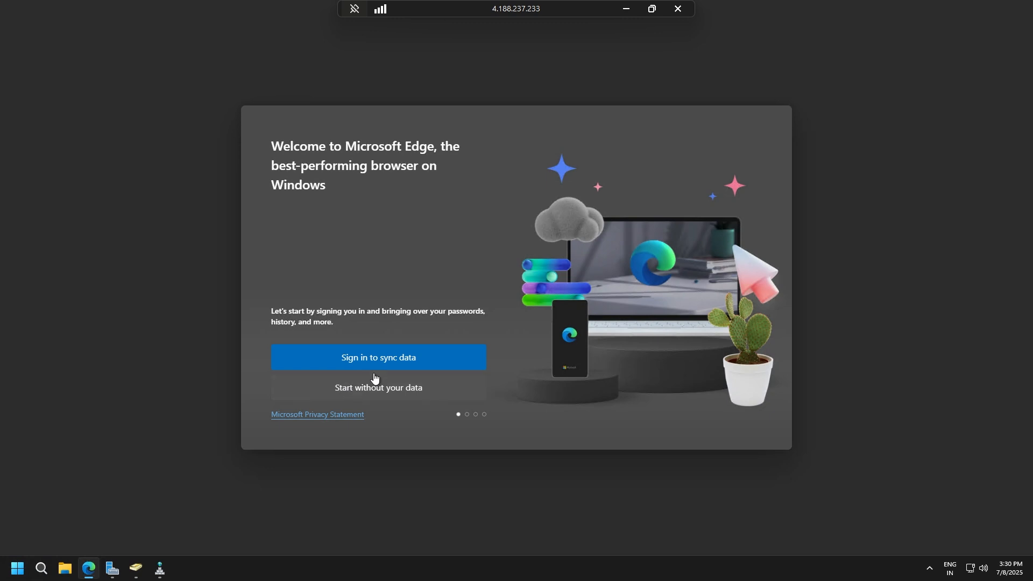
click(378, 389)
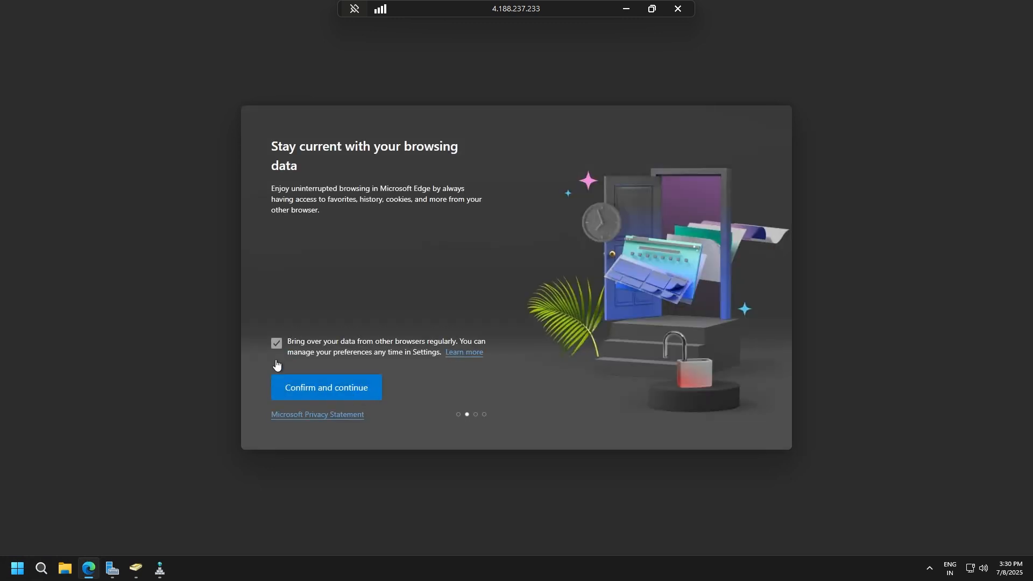
click(348, 401)
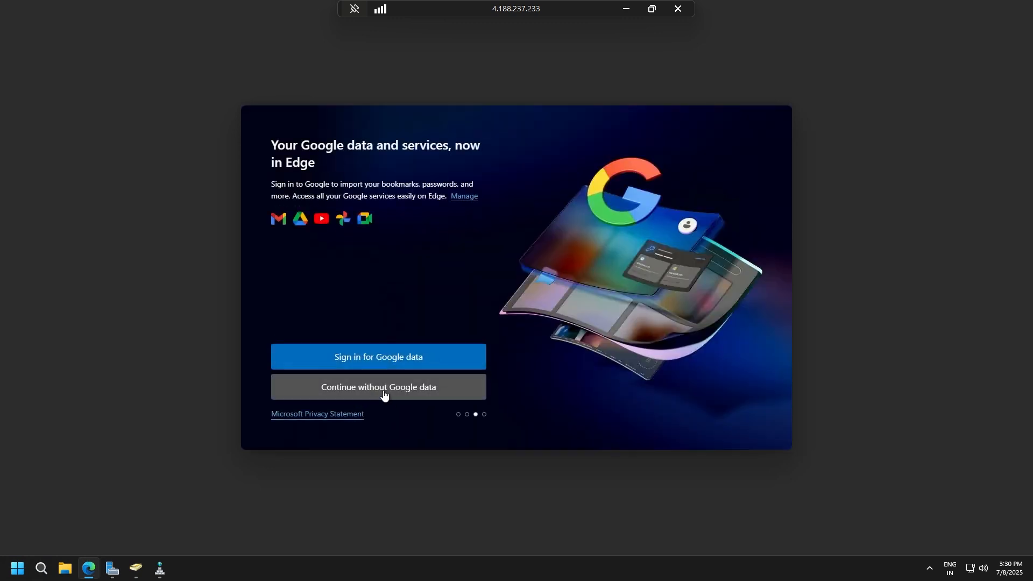
click(385, 393)
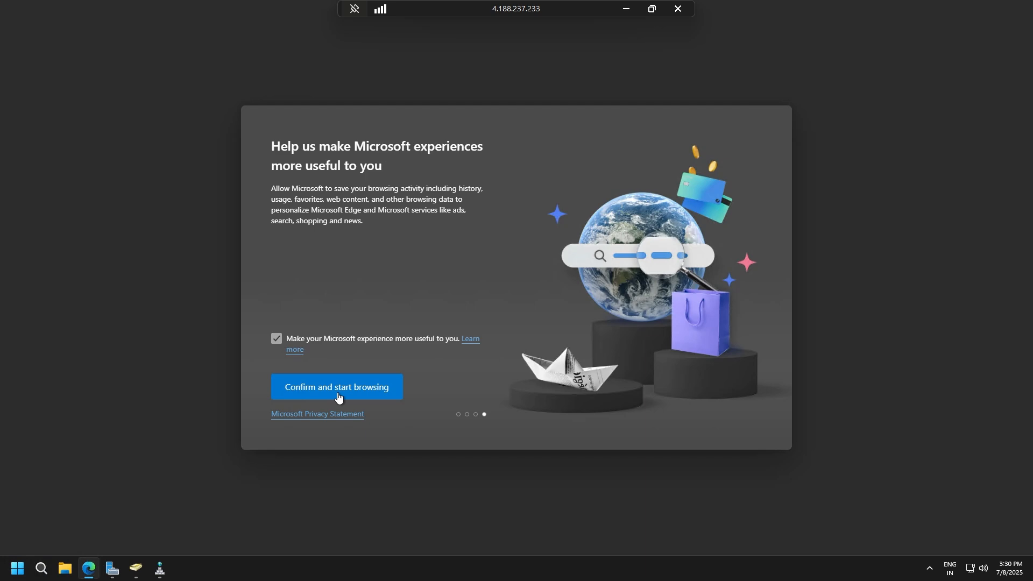
click(337, 397)
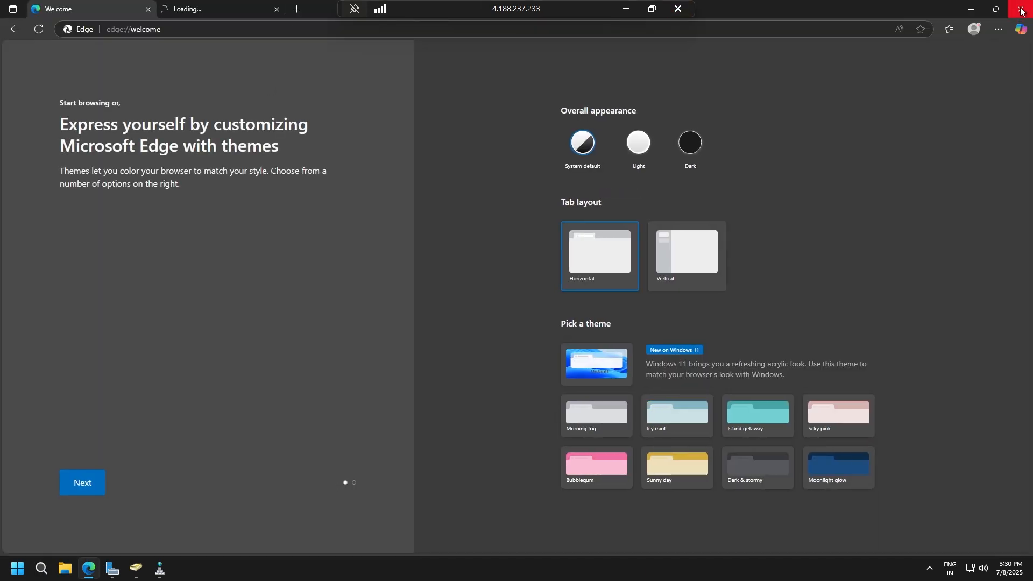
click(1022, 10)
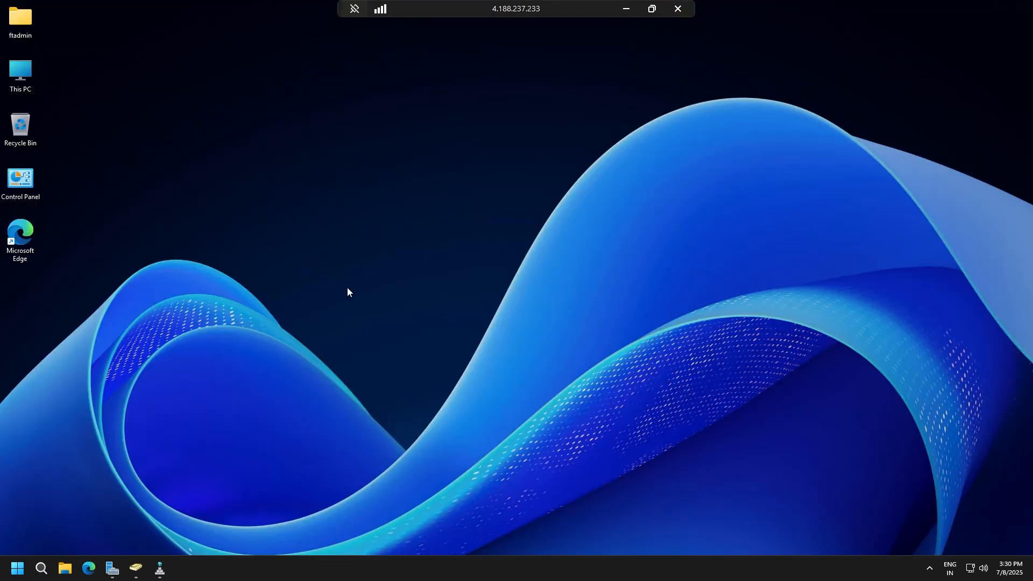
Switch to DNS Manager, show the records of the necroman.xyz forward lookup zone, and maximise the console.
click(157, 576)
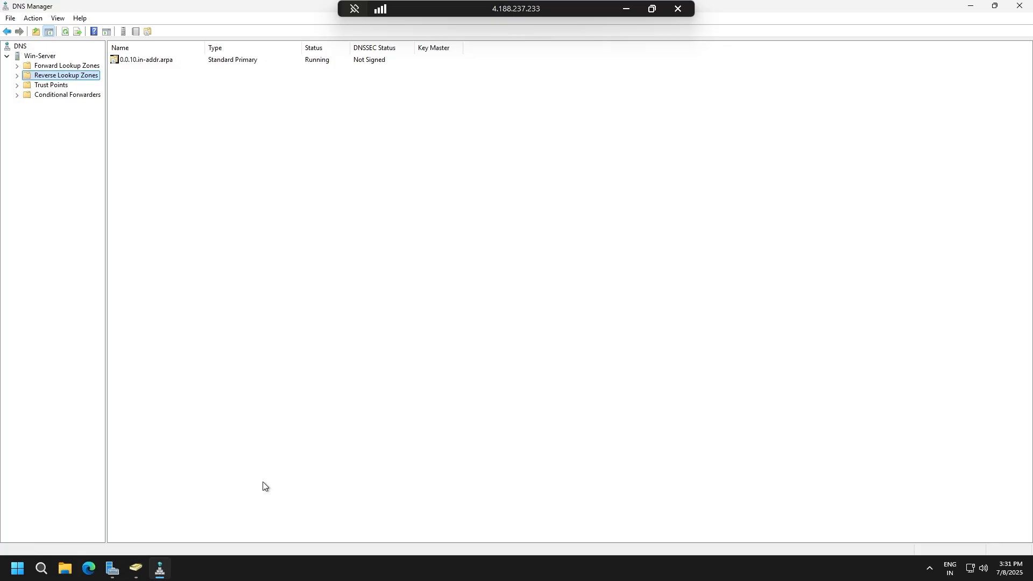
double_click(198, 8)
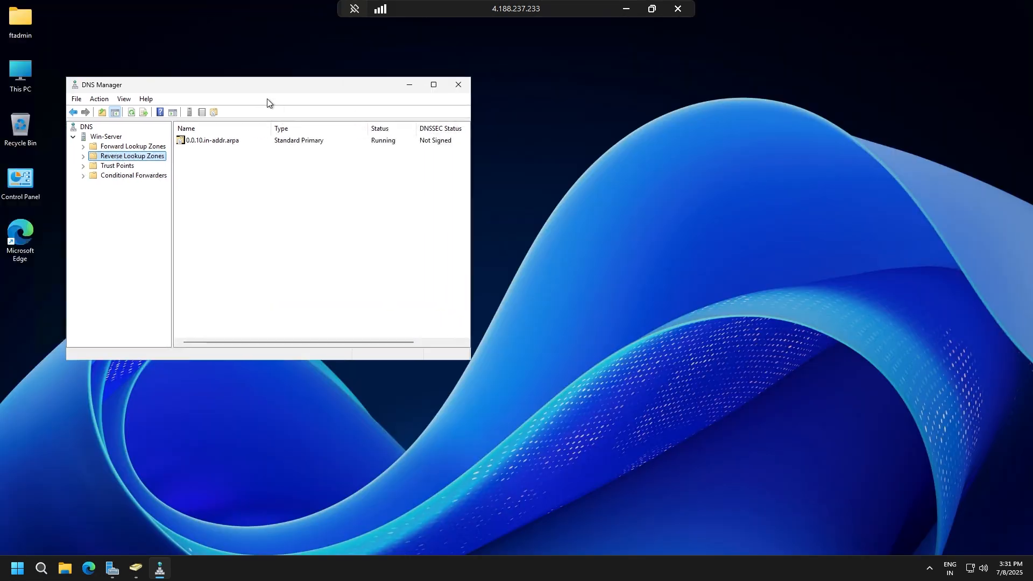
double_click(142, 146)
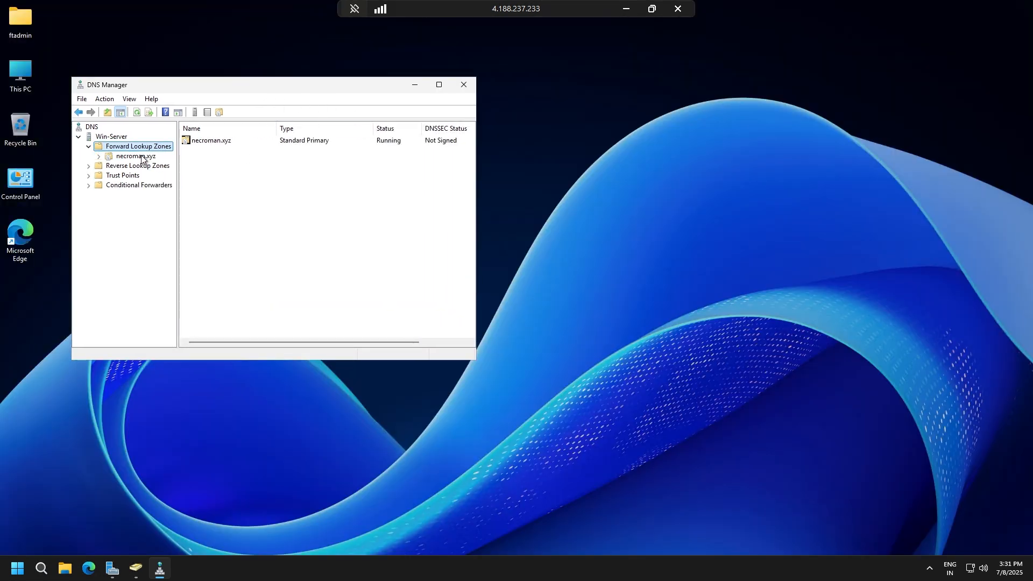
double_click(135, 156)
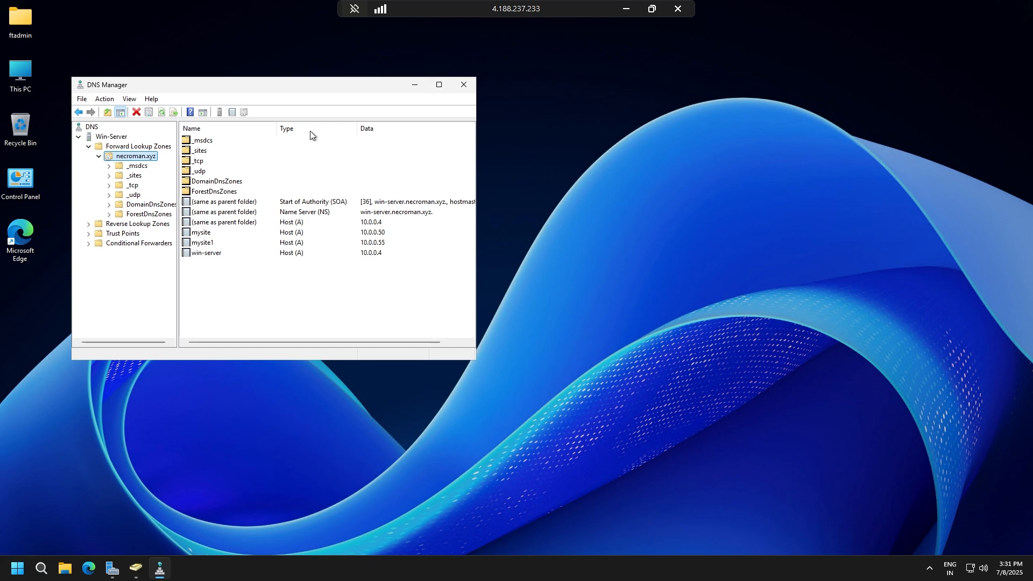
click(439, 85)
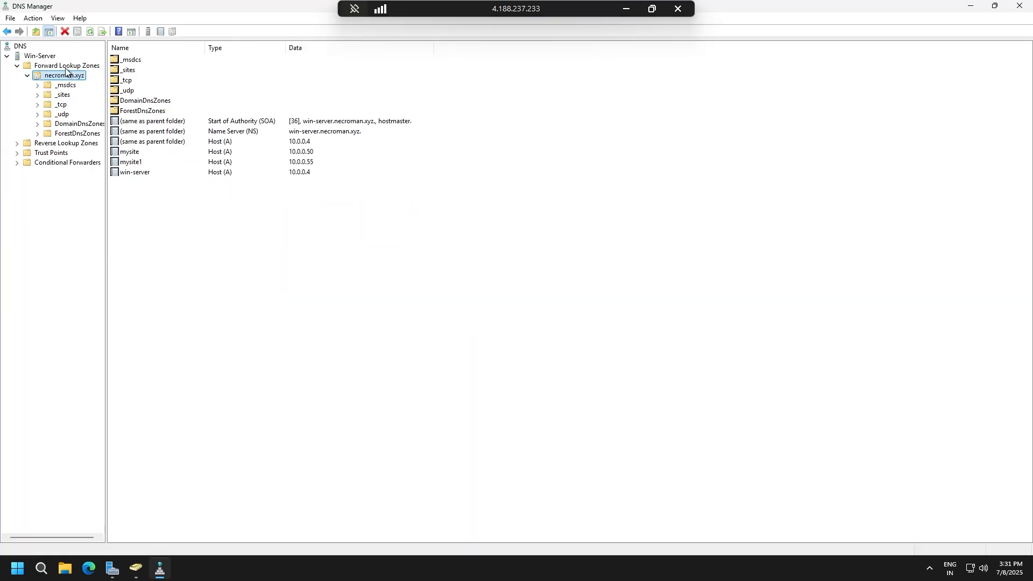
Switch to the Win-2022 session and view the necroman.local and _msdcs.necroman.local forward lookup zones in DNS Manager.
click(626, 9)
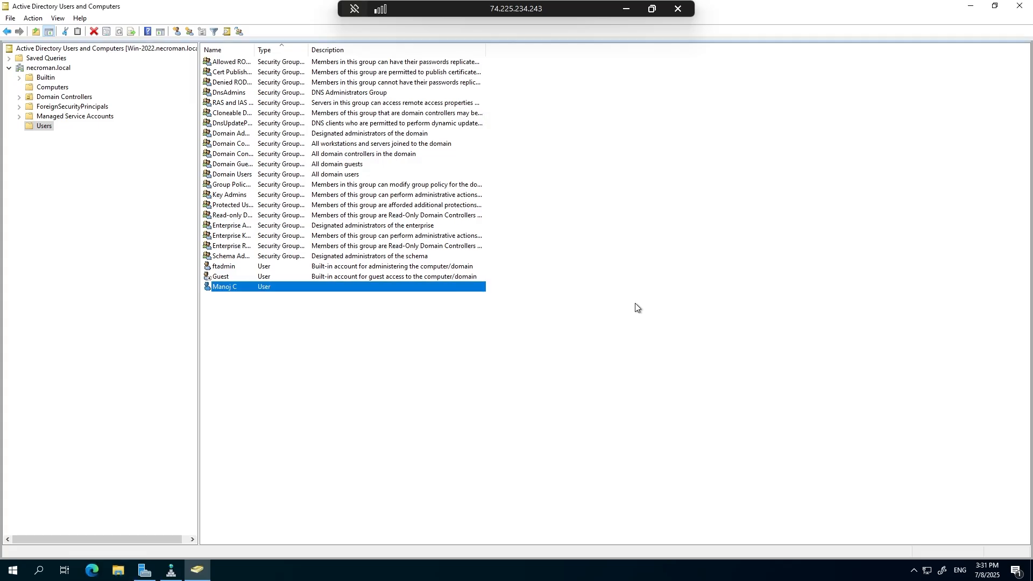
click(171, 571)
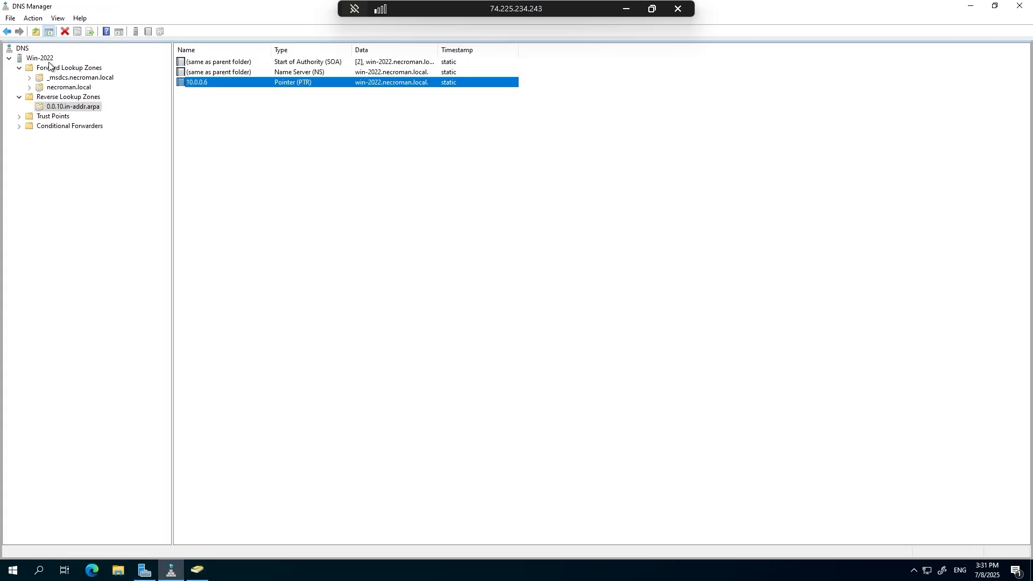
click(54, 79)
click(86, 87)
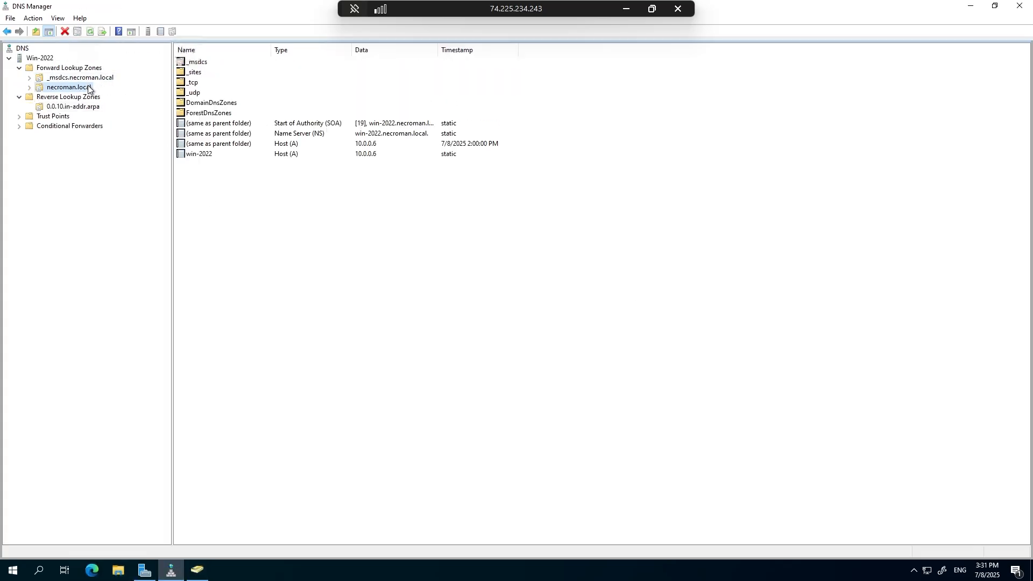
click(83, 79)
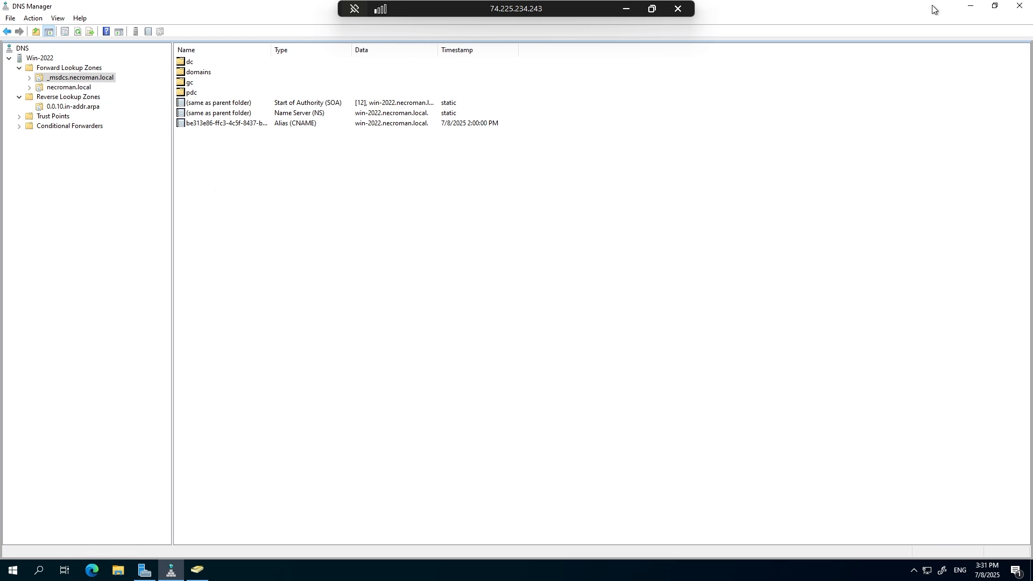
Return to the Win-2025 session, widen the DNS console tree, and inspect the _msdcs folder inside the necroman.xyz zone.
click(626, 10)
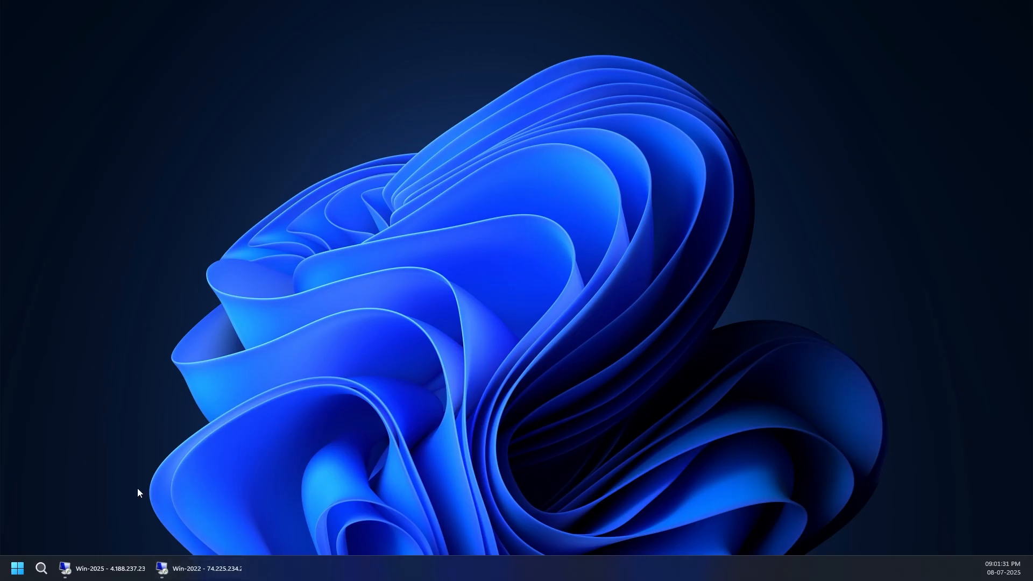
mouse_move(113, 576)
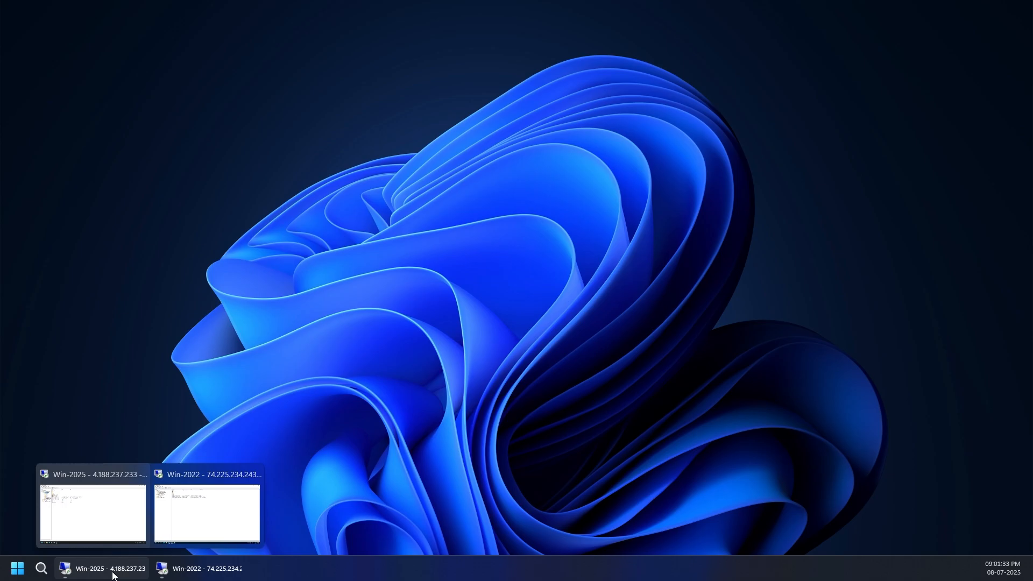
click(114, 576)
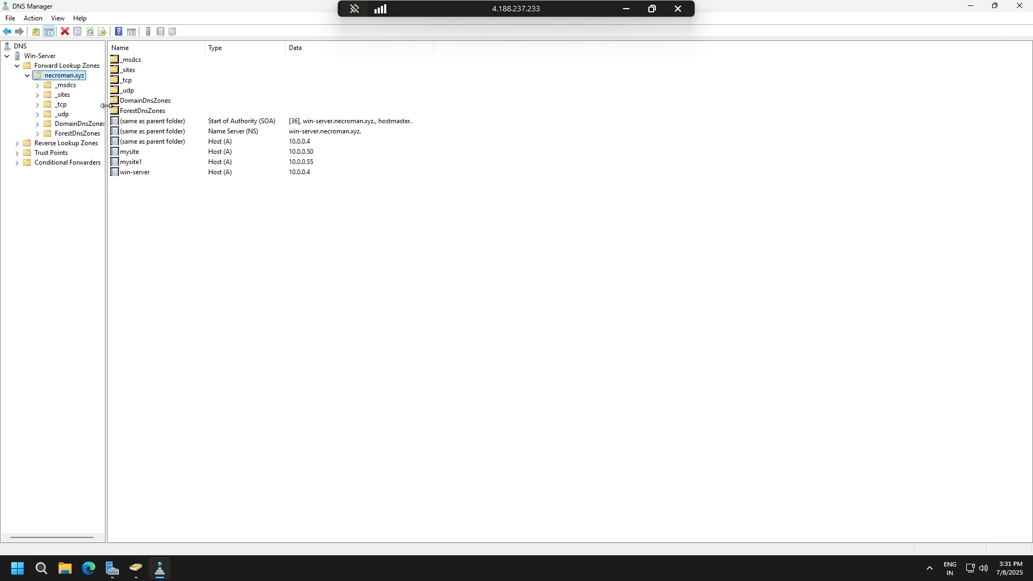
drag(105, 108, 112, 106)
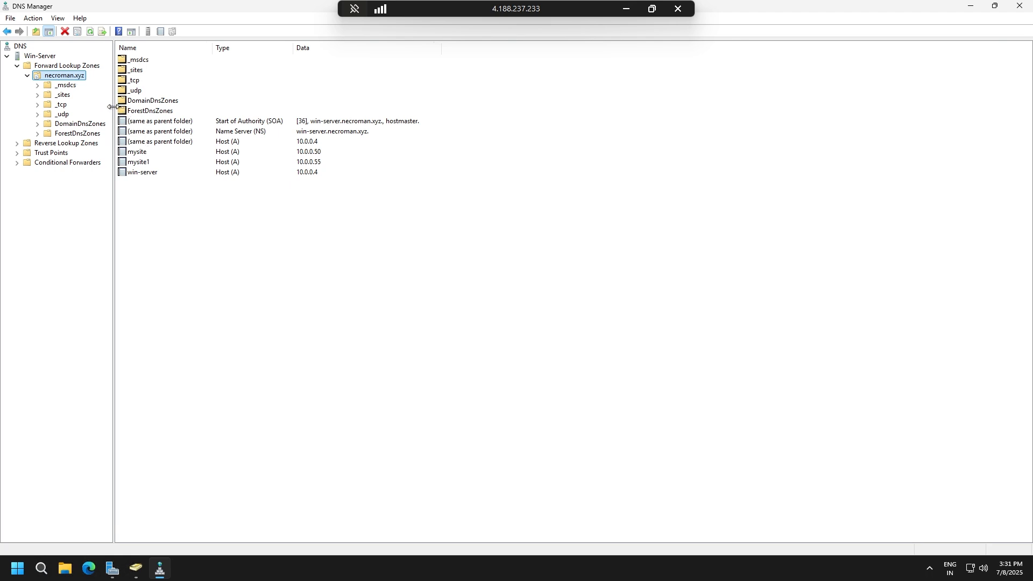
double_click(136, 63)
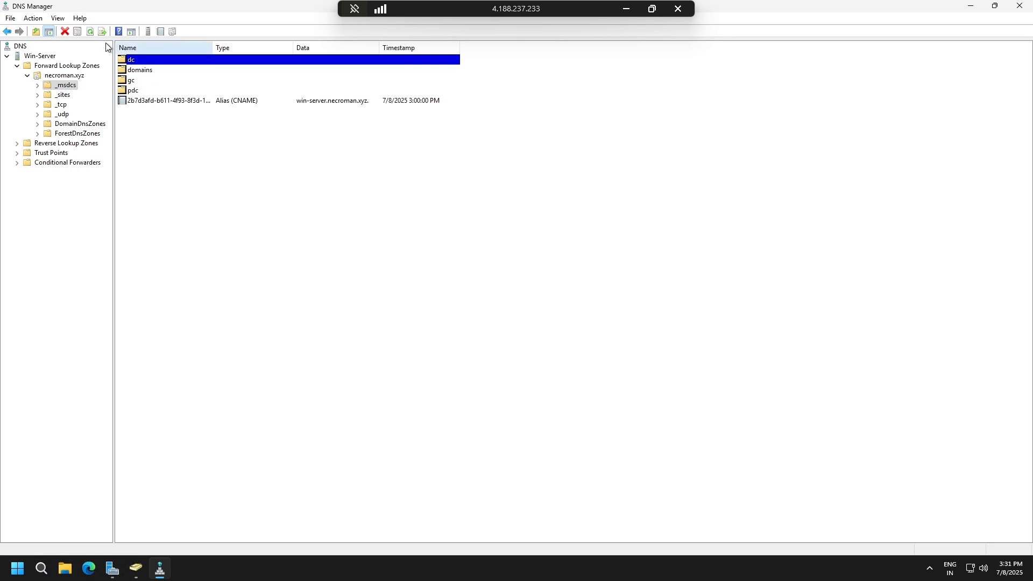
double_click(66, 85)
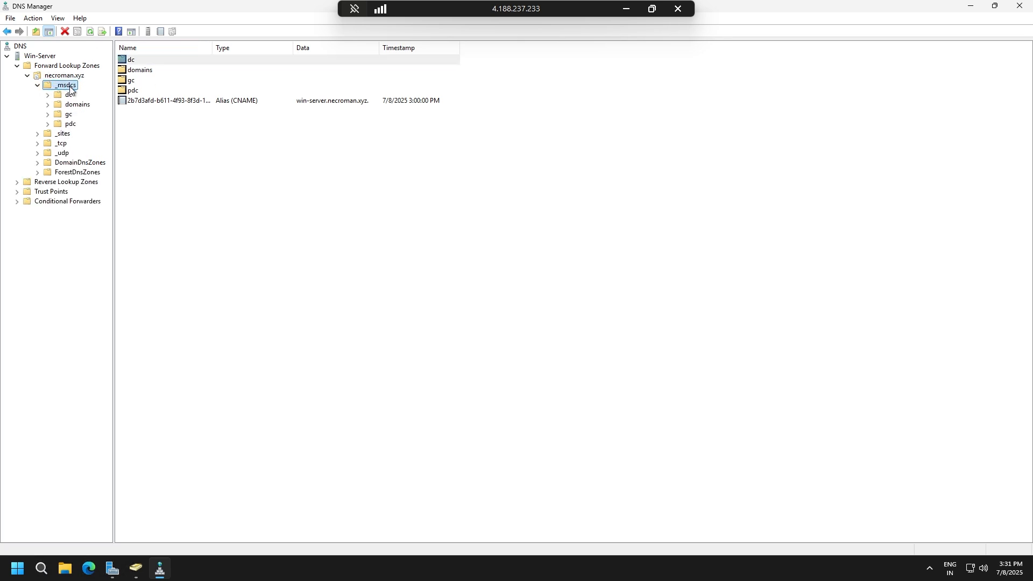
click(38, 86)
List the records of the 0.0.10.in-addr.arpa reverse lookup zone and compare them with the necroman.xyz forward zone and its subfolders.
double_click(50, 143)
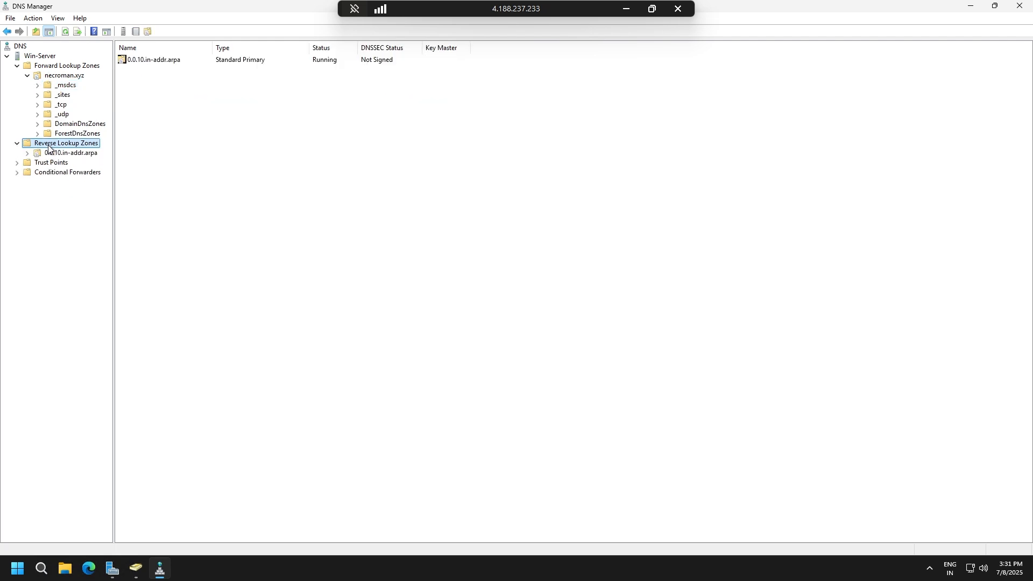
click(47, 155)
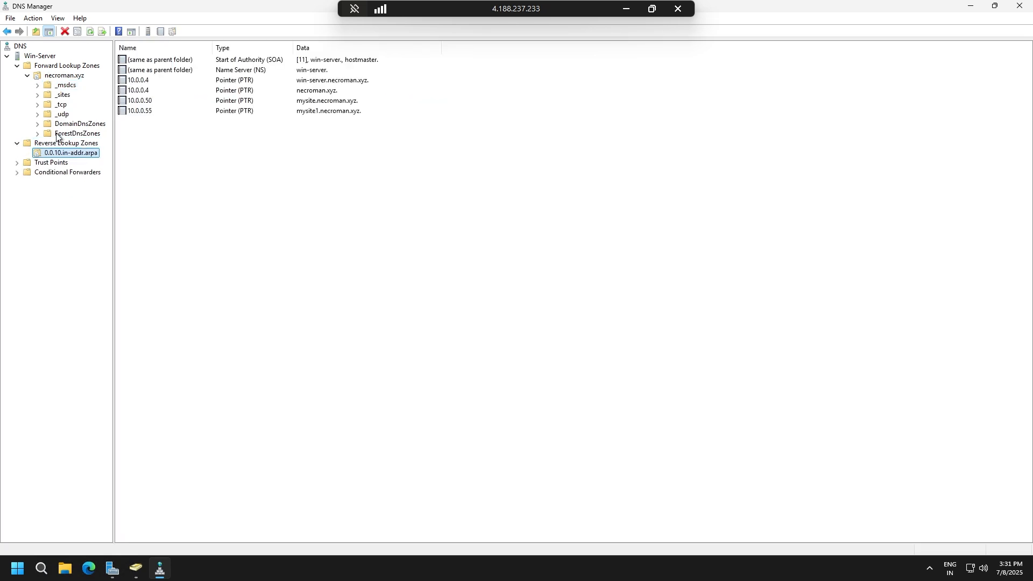
click(62, 96)
click(63, 106)
click(63, 75)
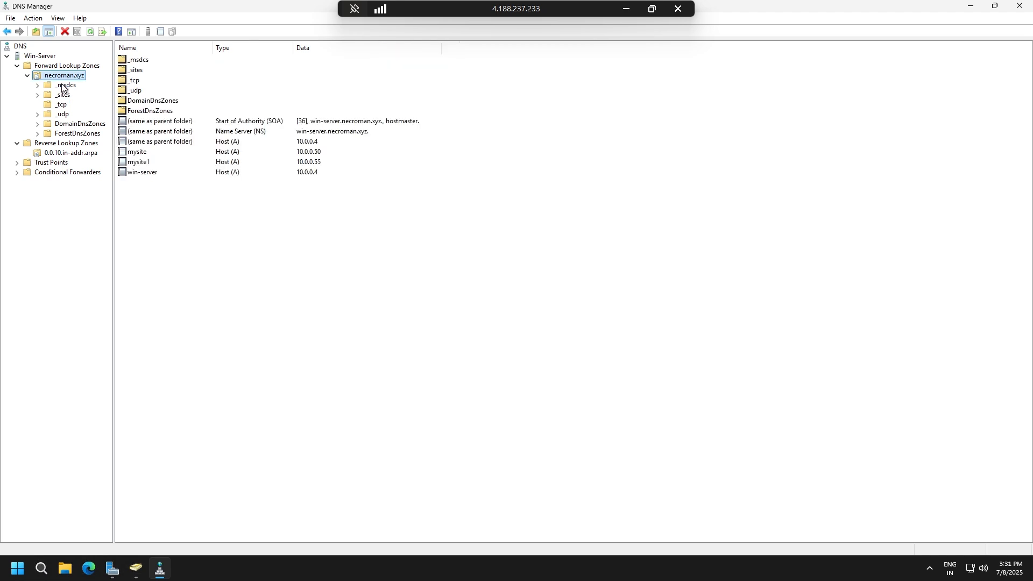
click(64, 85)
click(66, 76)
Reopen the 0.0.10.in-addr.arpa zone and examine its name server record and the two 10.0.0.4 pointer records.
click(72, 153)
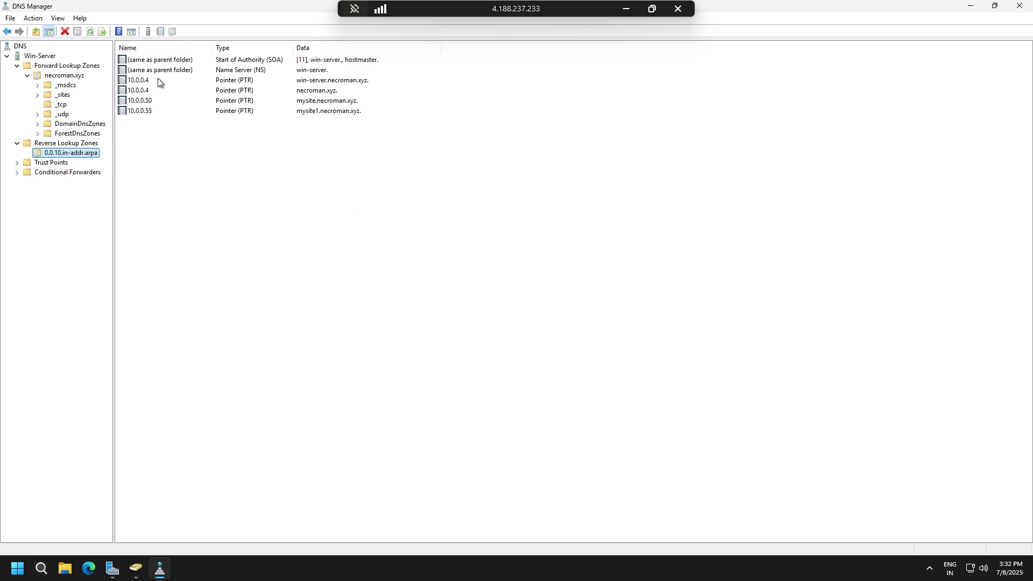
click(237, 72)
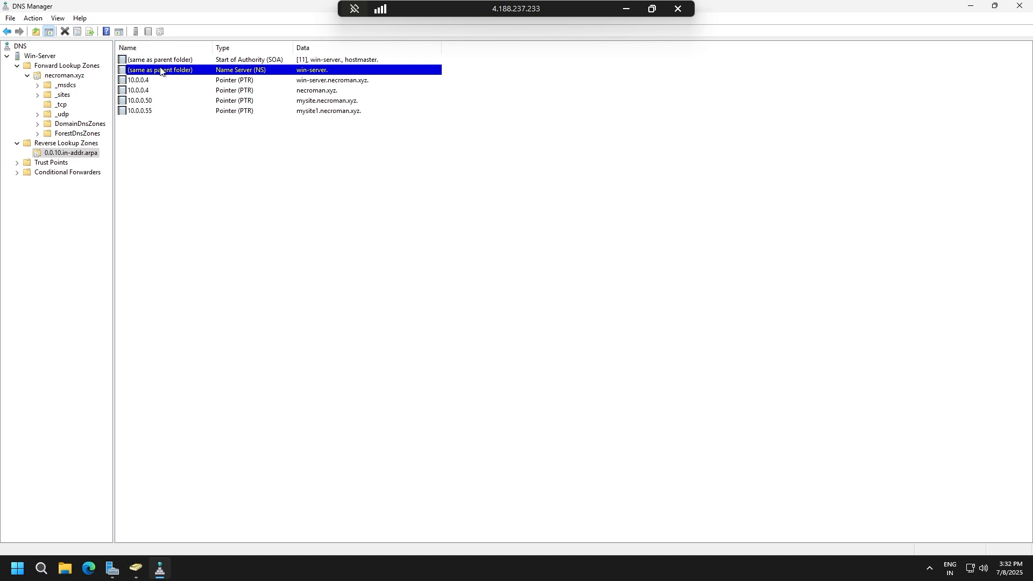
click(317, 81)
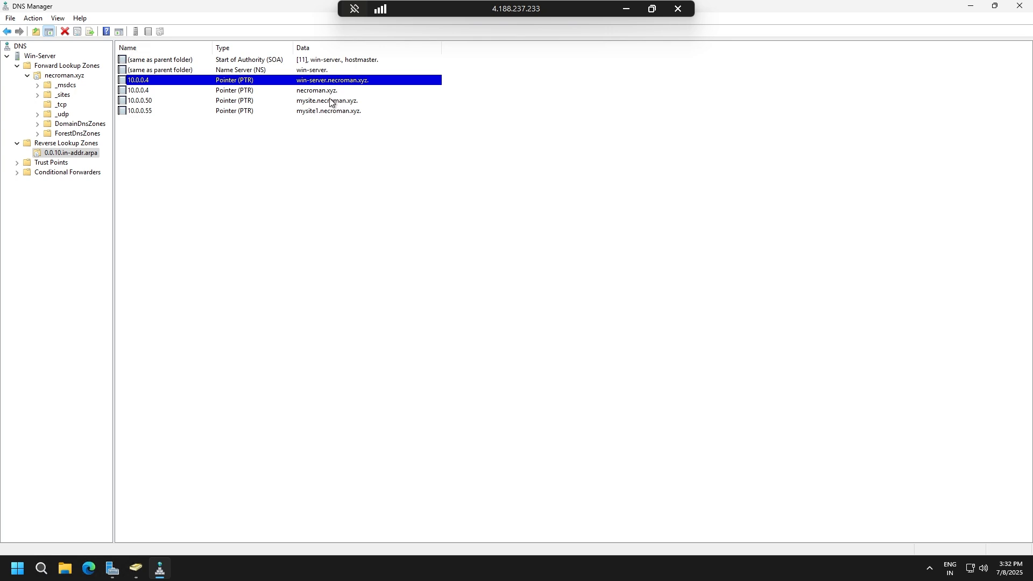
click(159, 91)
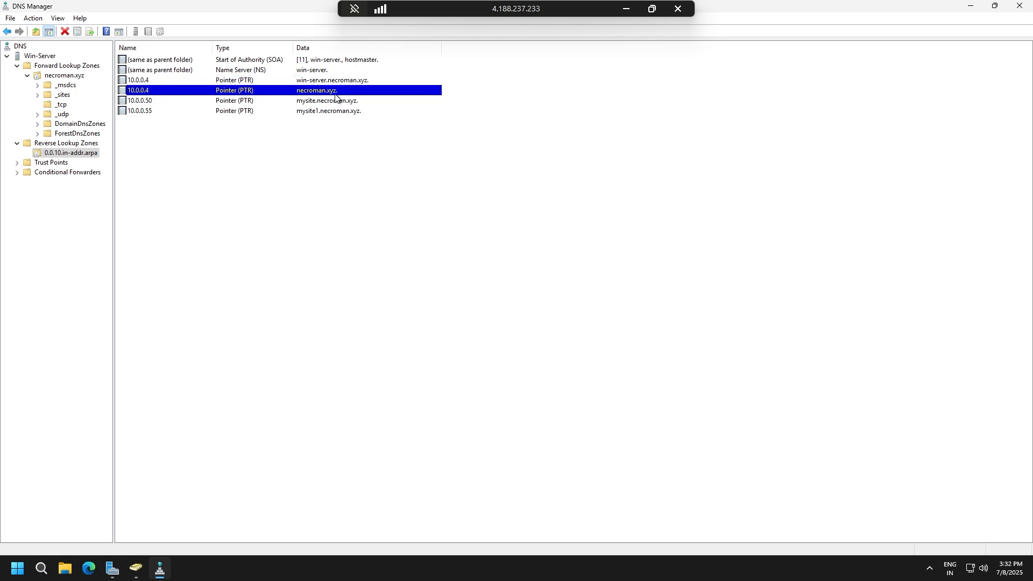
click(157, 81)
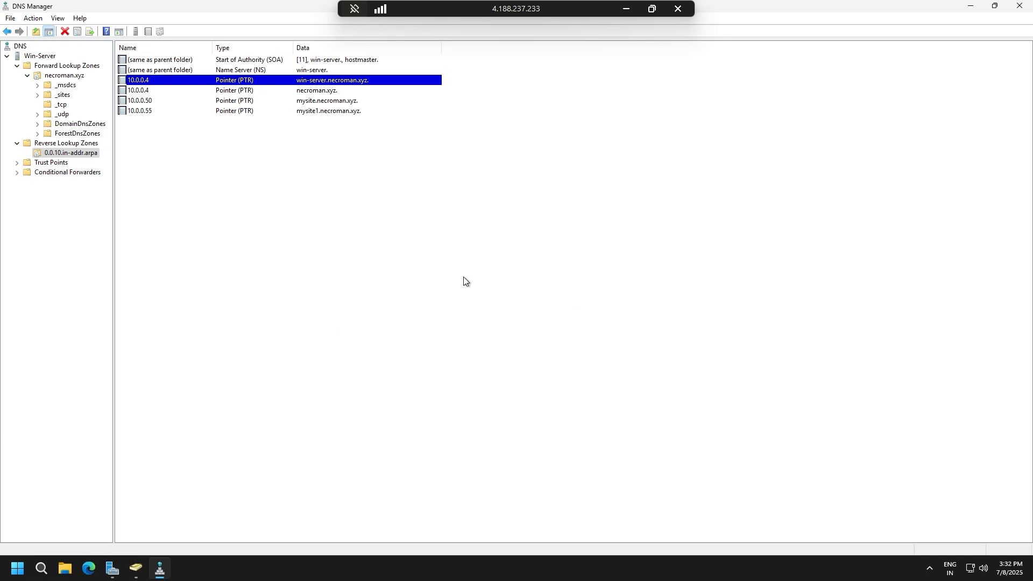
Show the necroman.xyz forward zone records, then close DNS Manager and switch to Active Directory Users and Computers.
click(74, 76)
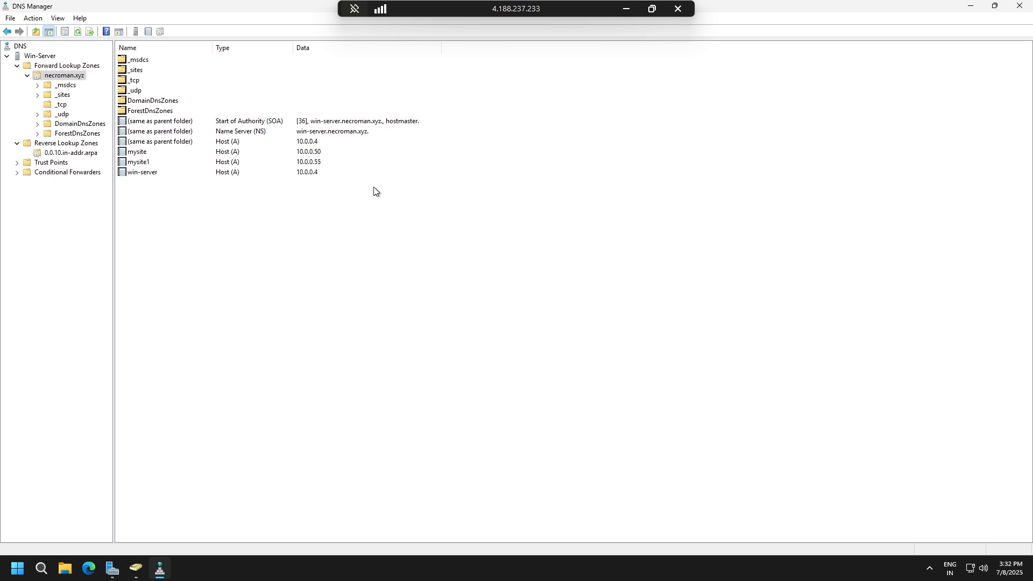
click(1019, 5)
click(136, 568)
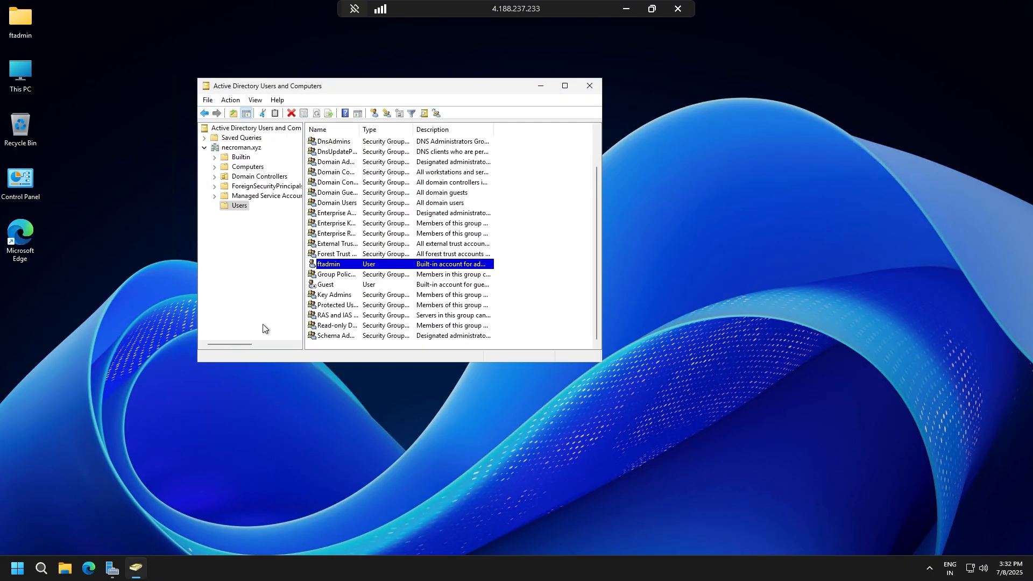